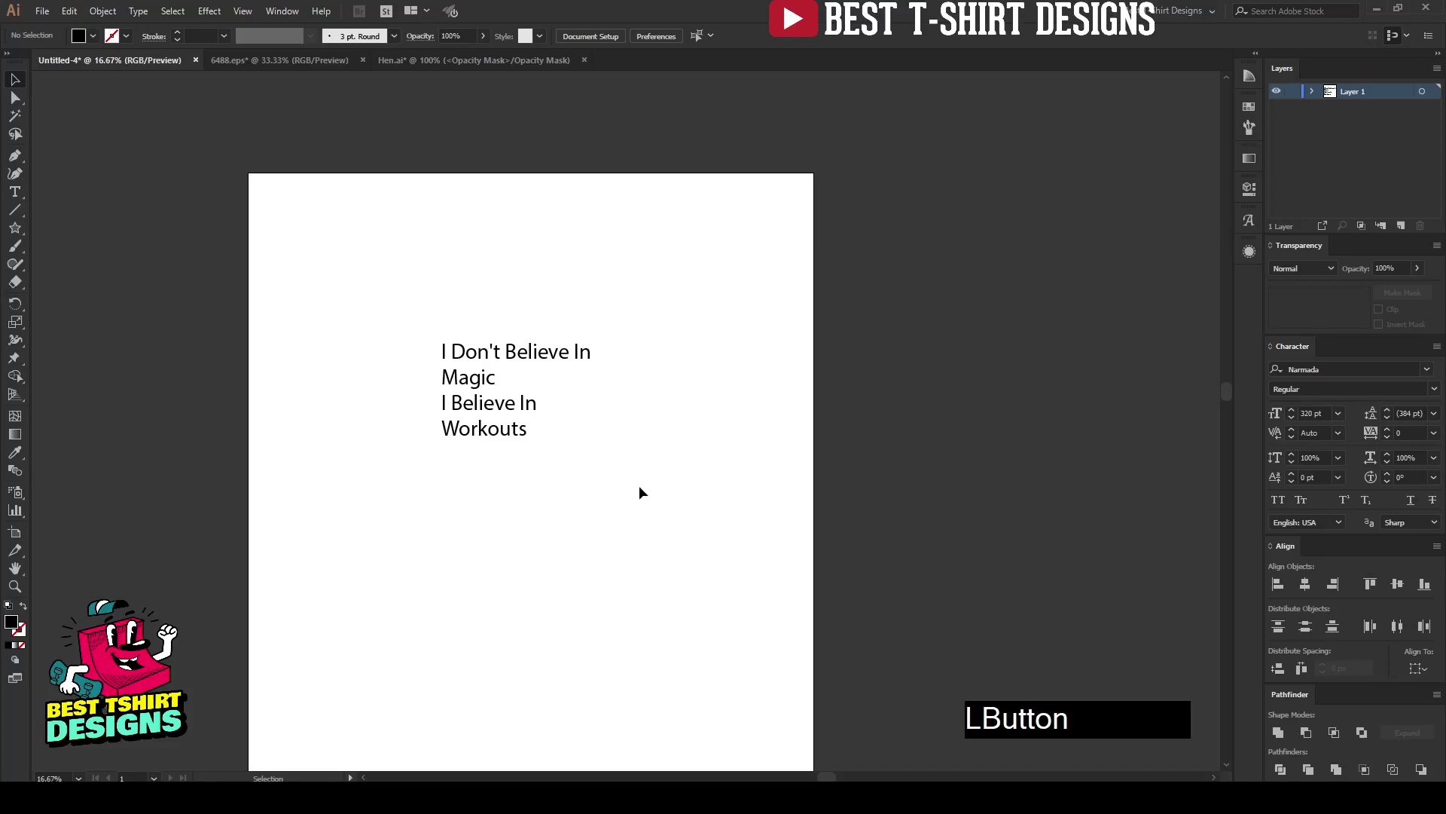
pyautogui.scroll(1, 468, 499)
pyautogui.moveTo(348, 173); pyautogui.dragTo(739, 526)
pyautogui.moveTo(673, 425); pyautogui.dragTo(711, 550)
pyautogui.click(711, 550)
pyautogui.scroll(1, 508, 254)
pyautogui.moveTo(236, 165); pyautogui.dragTo(755, 607)
pyautogui.scroll(-2, 604, 478)
pyautogui.click(612, 583)
pyautogui.scroll(-2, 628, 558)
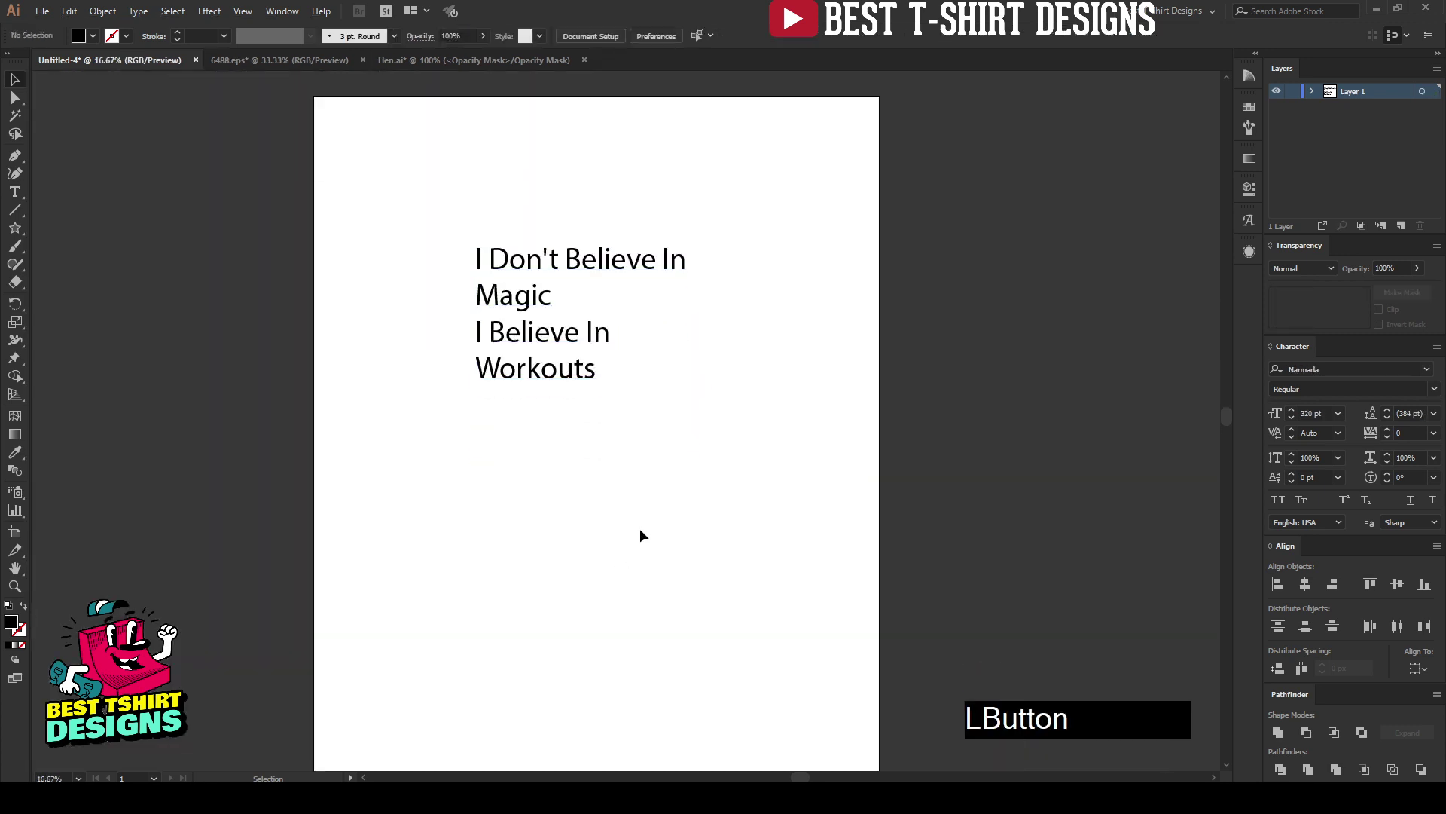
# Select the four-line quote text block and move it lower on the artboard
pyautogui.moveTo(705, 523); pyautogui.dragTo(349, 107)
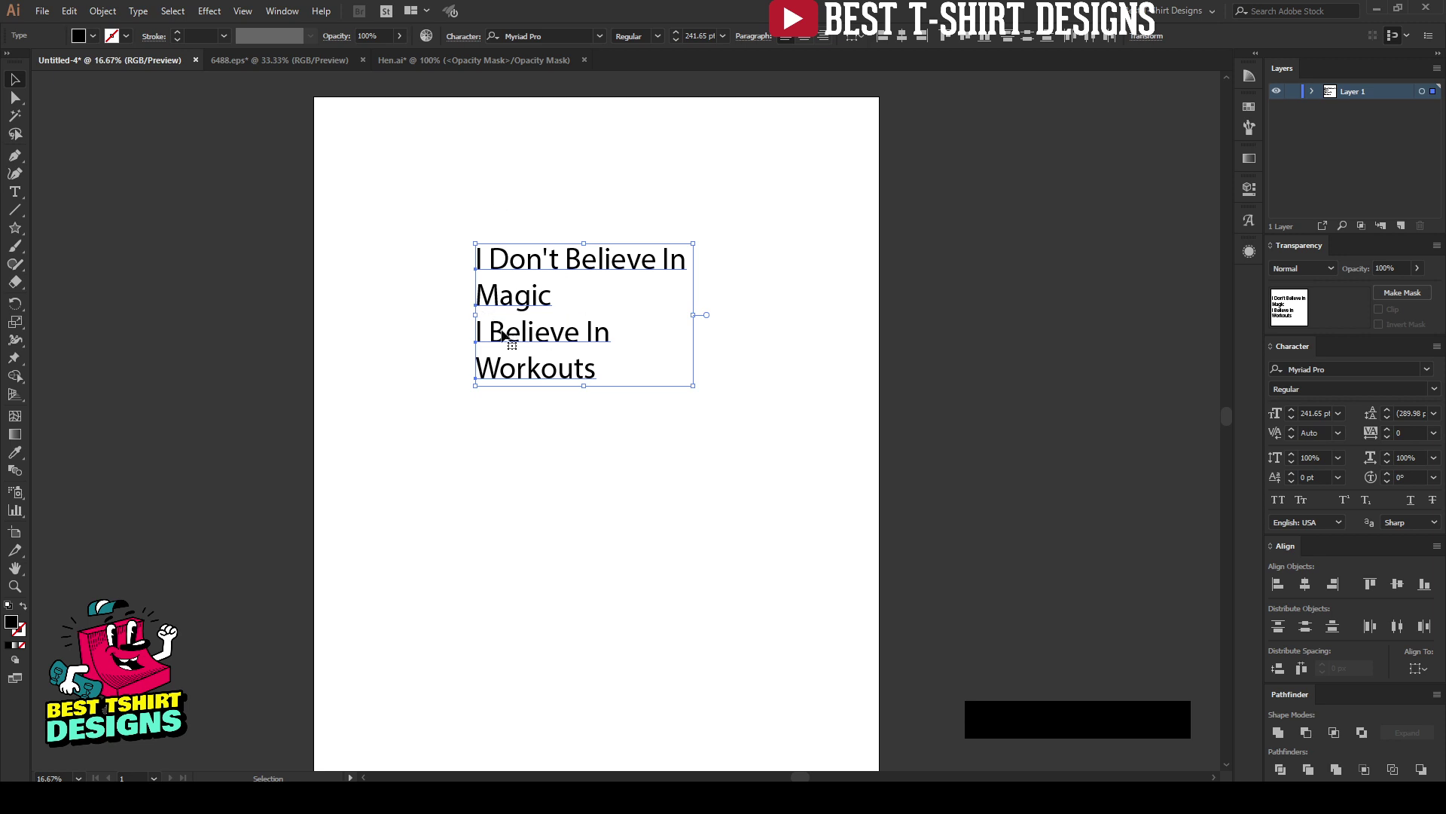
pyautogui.moveTo(445, 197); pyautogui.dragTo(562, 427)
pyautogui.moveTo(571, 356); pyautogui.dragTo(610, 458)
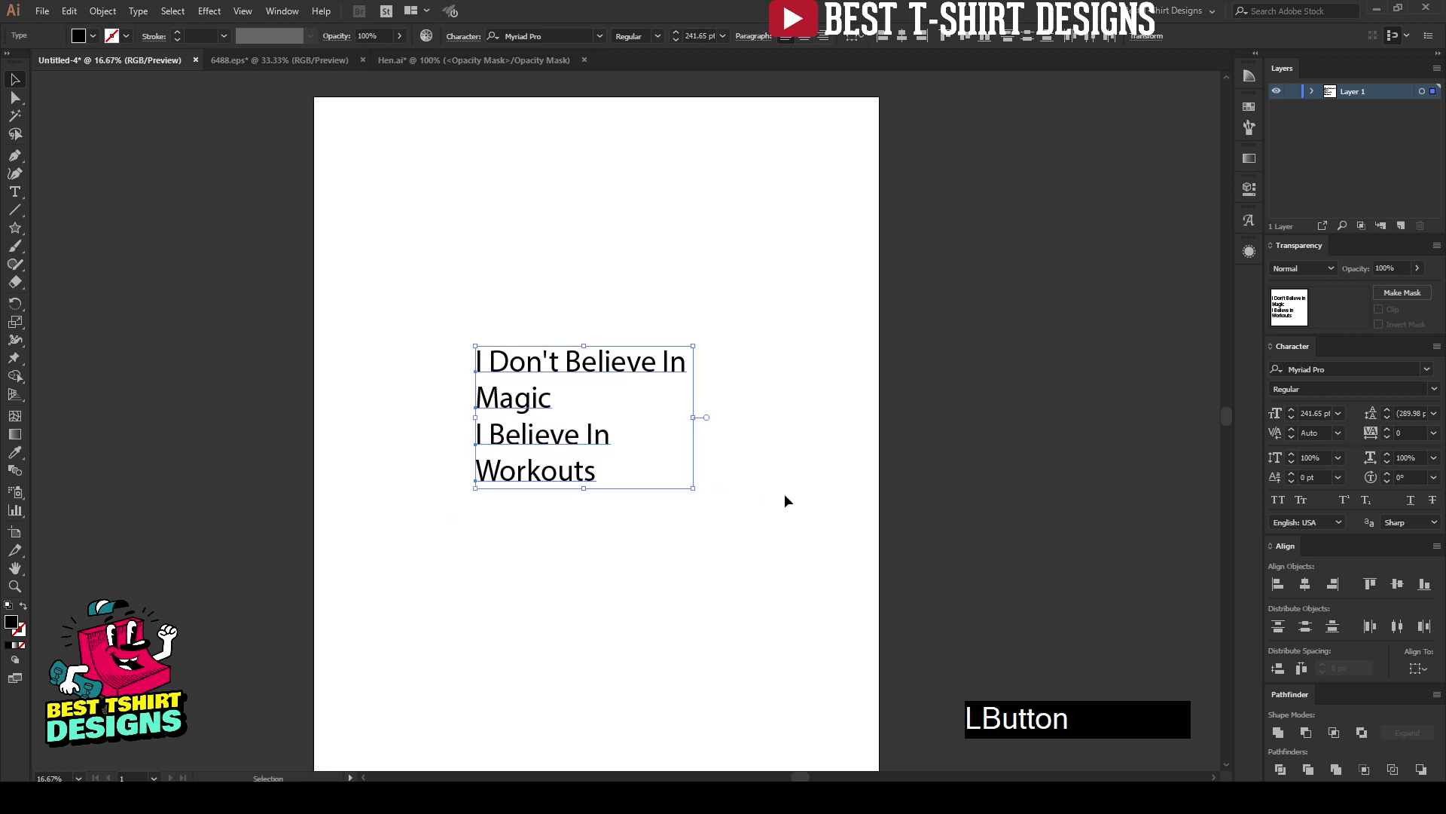
pyautogui.moveTo(736, 580)
pyautogui.mouseDown()
pyautogui.moveTo(410, 232)
pyautogui.moveTo(734, 568)
pyautogui.mouseUp()
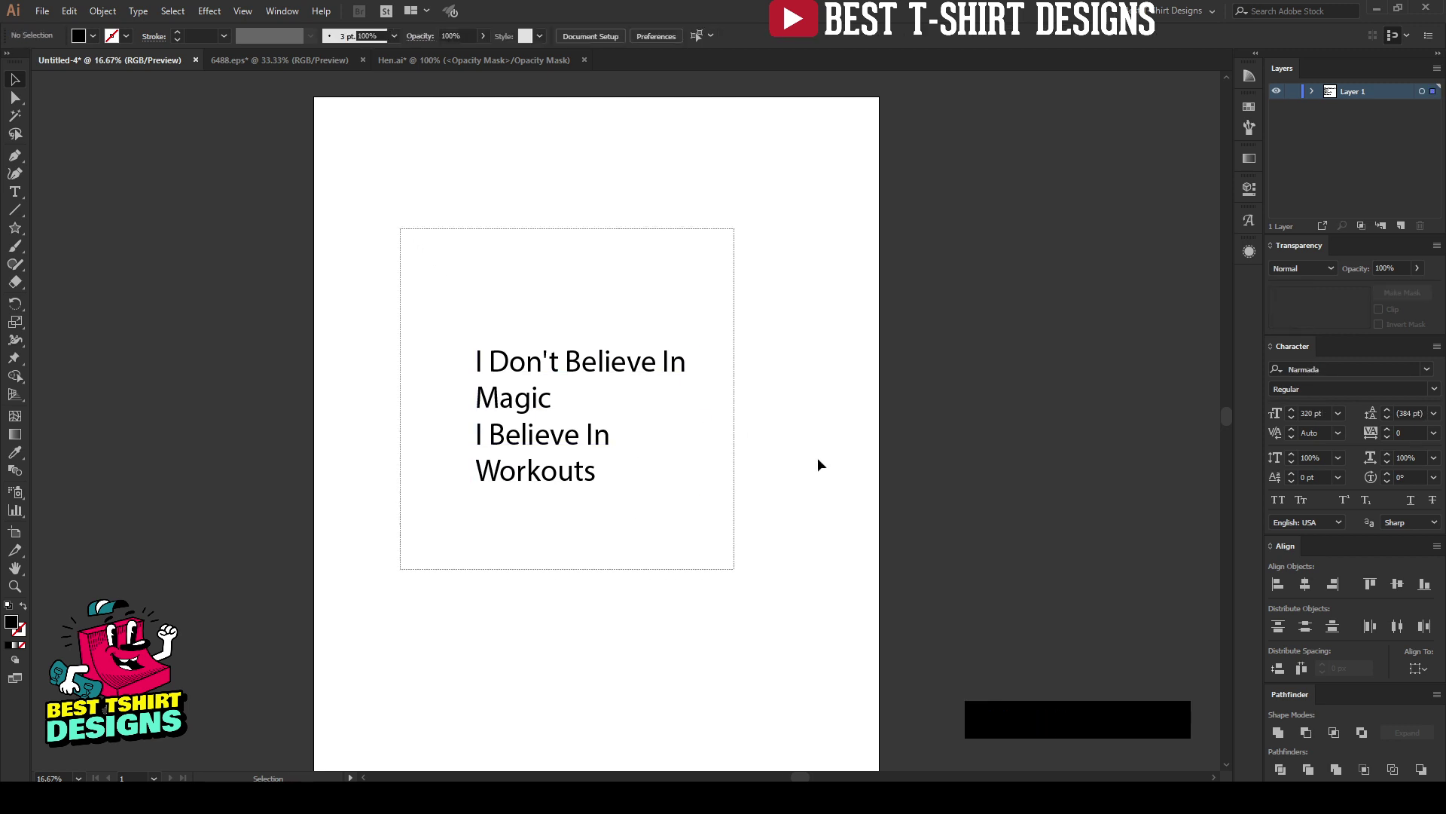
pyautogui.click(671, 518)
pyautogui.moveTo(407, 248); pyautogui.dragTo(826, 689)
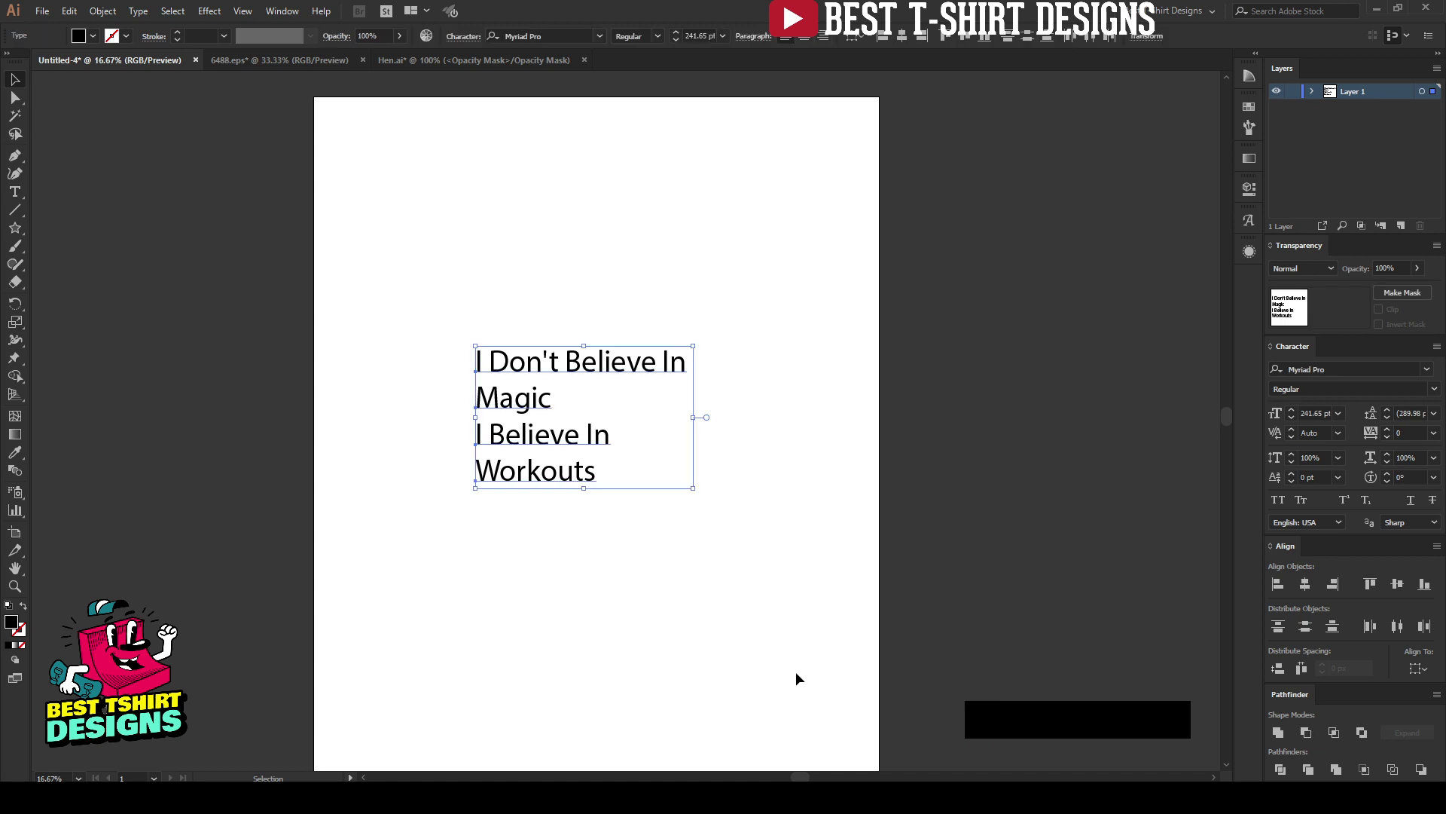
pyautogui.moveTo(346, 225); pyautogui.dragTo(803, 614)
pyautogui.click(651, 416)
pyautogui.moveTo(432, 289); pyautogui.dragTo(661, 446)
pyautogui.click(761, 488)
pyautogui.moveTo(416, 276); pyautogui.dragTo(801, 636)
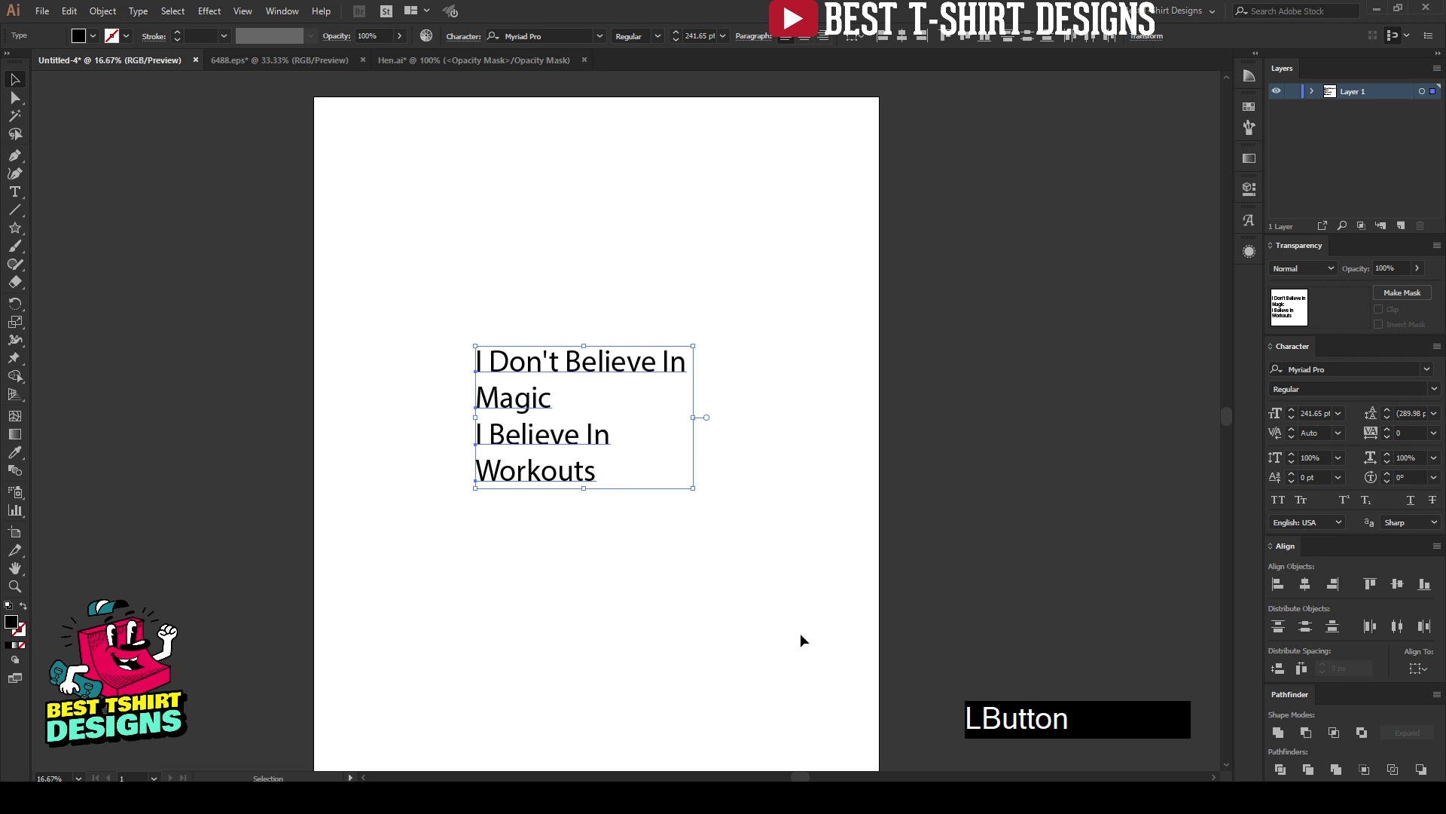
pyautogui.moveTo(406, 242); pyautogui.dragTo(744, 616)
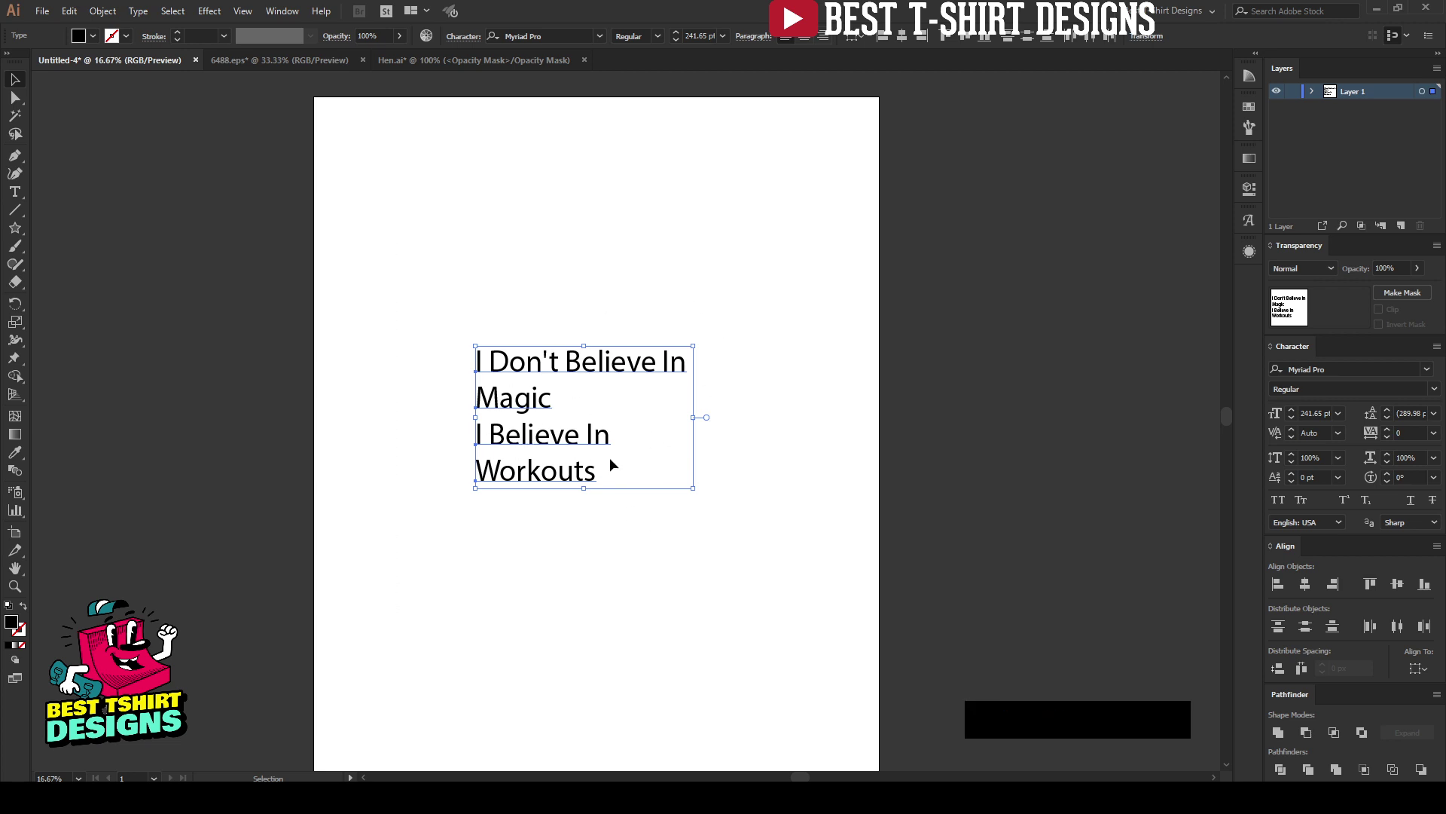
pyautogui.moveTo(424, 291); pyautogui.dragTo(431, 224)
pyautogui.click(784, 663)
pyautogui.moveTo(394, 252); pyautogui.dragTo(728, 638)
pyautogui.moveTo(427, 287); pyautogui.dragTo(792, 616)
pyautogui.click(748, 625)
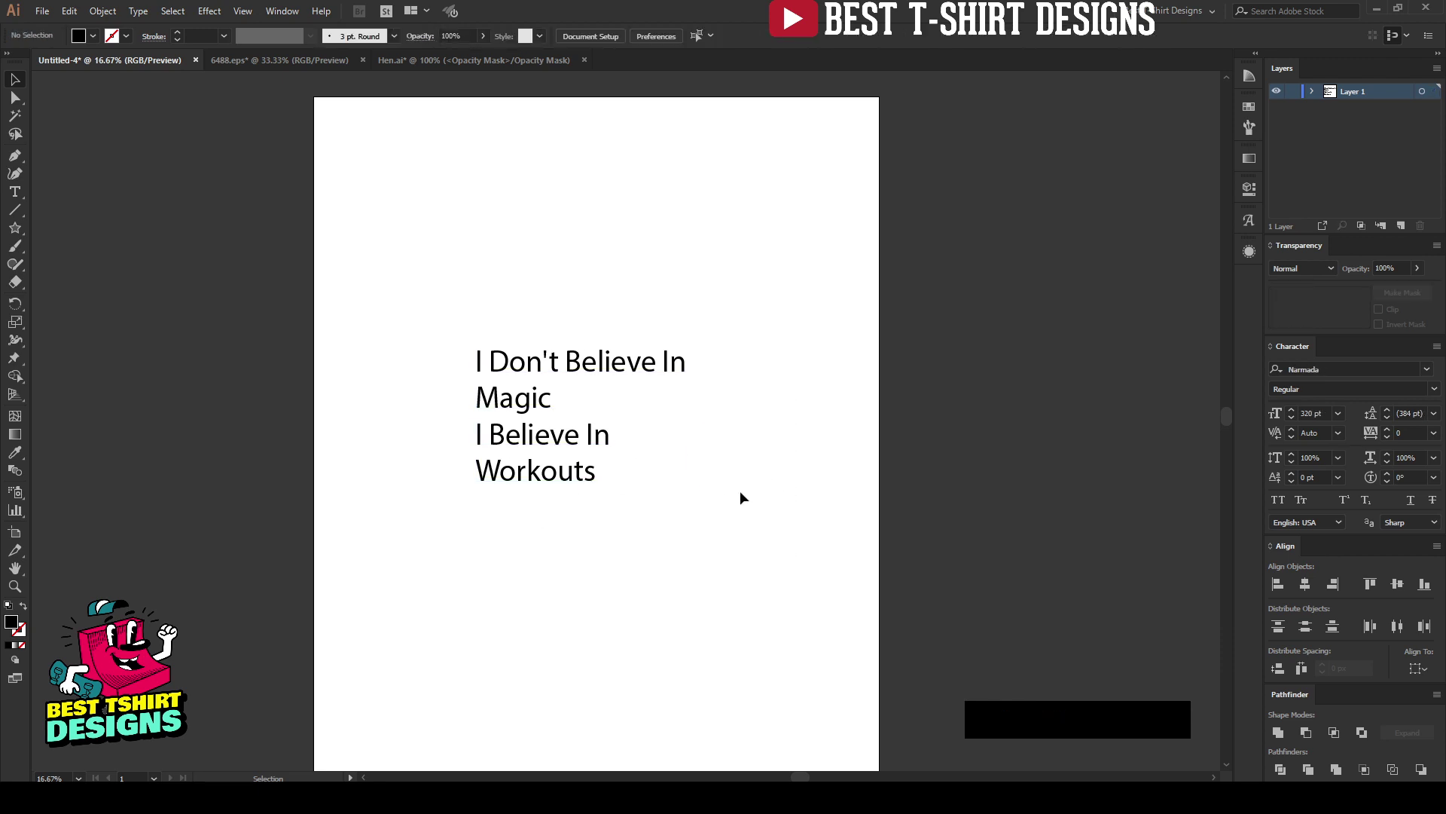
# Split the quote into separate lines and arrange "I Don't Believe In", "Magic", "I Believe In" and "Workouts" as a roughly centred stack
pyautogui.scroll(1, 586, 445)
pyautogui.moveTo(636, 306); pyautogui.dragTo(636, 229)
pyautogui.moveTo(515, 386); pyautogui.dragTo(614, 339)
pyautogui.moveTo(588, 437); pyautogui.dragTo(650, 395)
pyautogui.moveTo(578, 496); pyautogui.dragTo(650, 454)
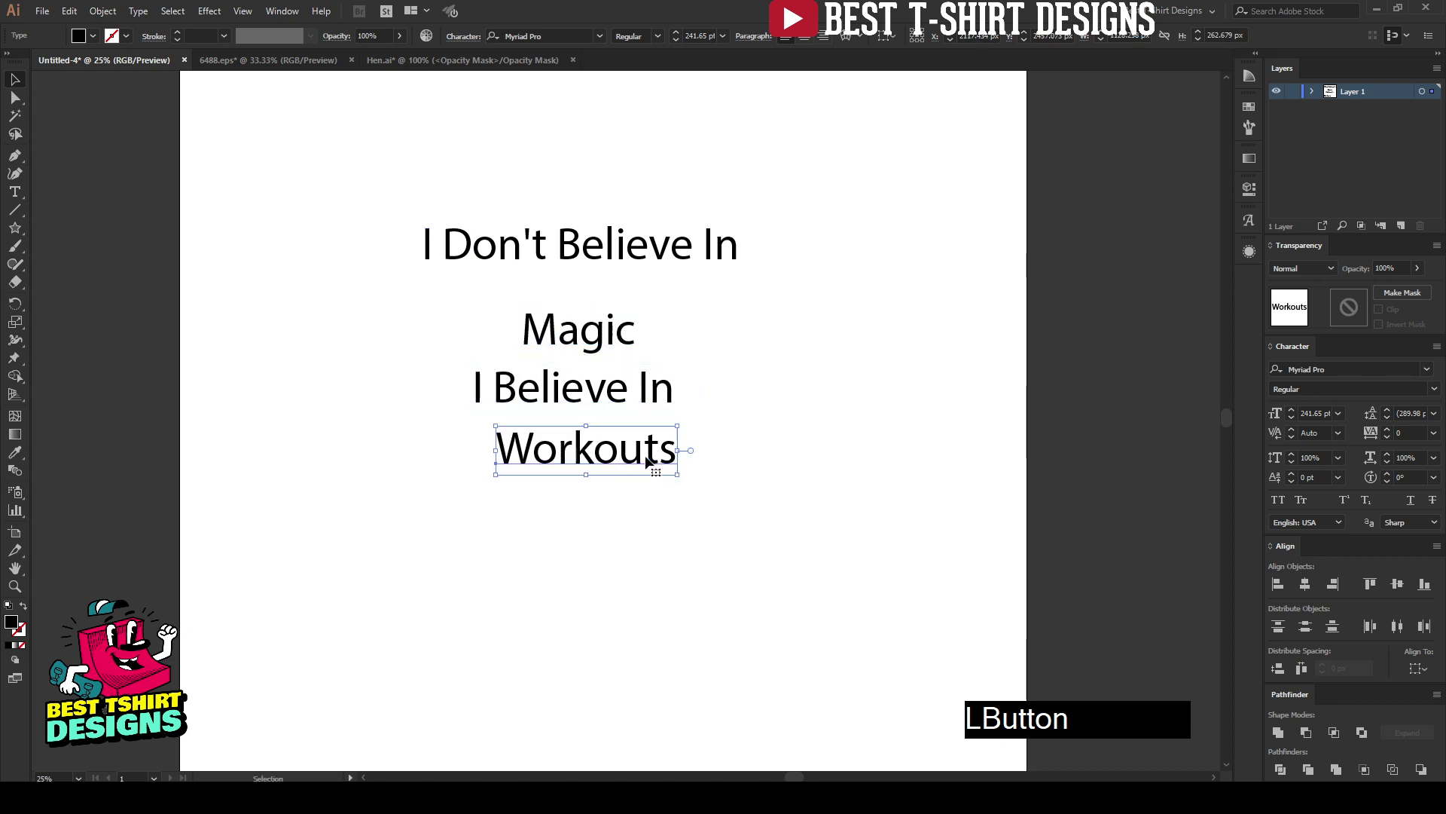
pyautogui.click(614, 339)
pyautogui.keyDown('shift'); pyautogui.click(603, 455); pyautogui.keyUp('shift')
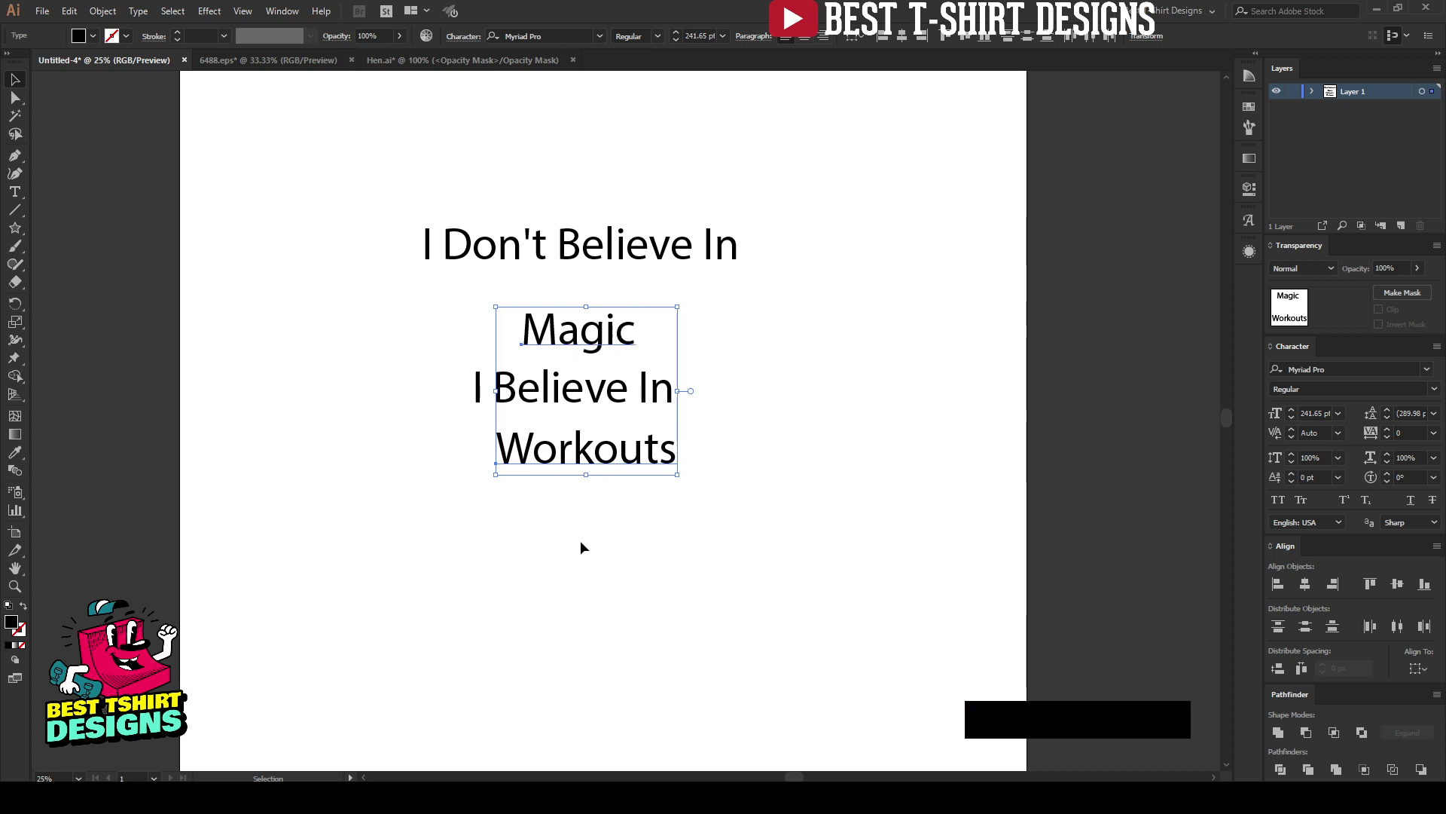
pyautogui.click(593, 562)
pyautogui.click(602, 449)
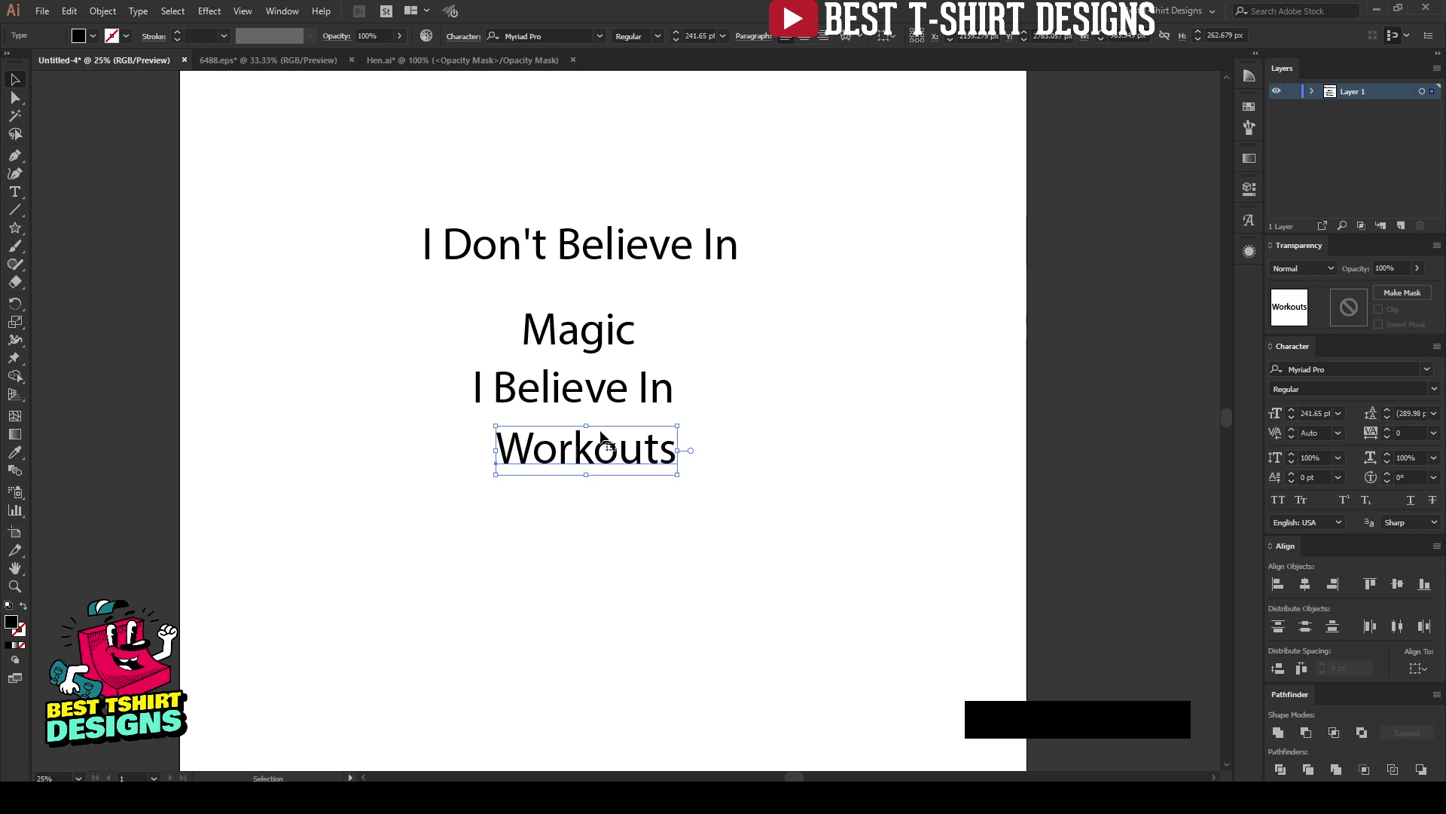
pyautogui.scroll(1, 566, 465)
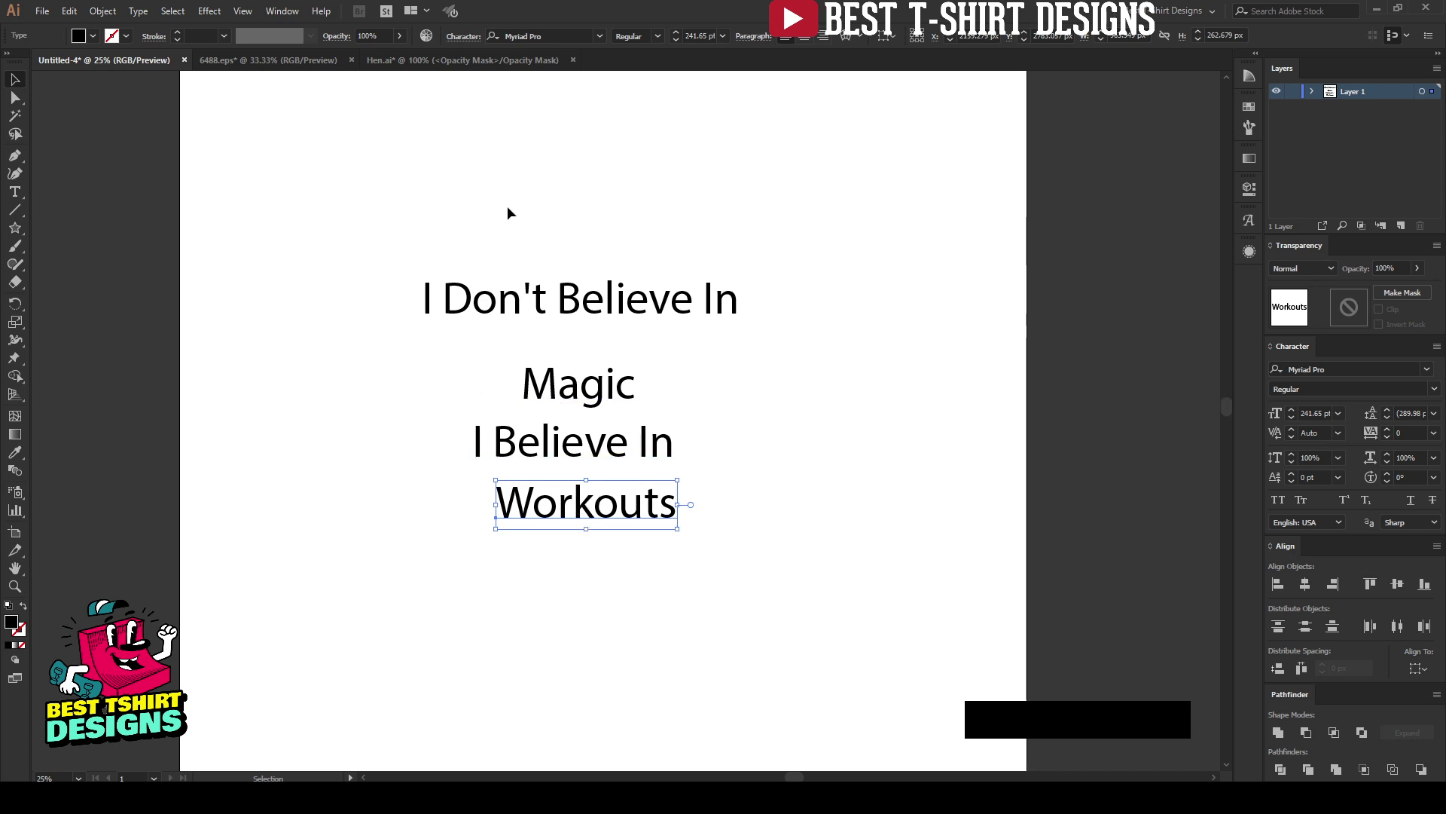
# Move the four text lines toward the artboard's lower left, and place "I Don't Believe In" on its own near the upper edge
pyautogui.moveTo(484, 201); pyautogui.dragTo(739, 620)
pyautogui.moveTo(602, 385); pyautogui.dragTo(438, 507)
pyautogui.click(767, 487)
pyautogui.moveTo(518, 435); pyautogui.dragTo(635, 189)
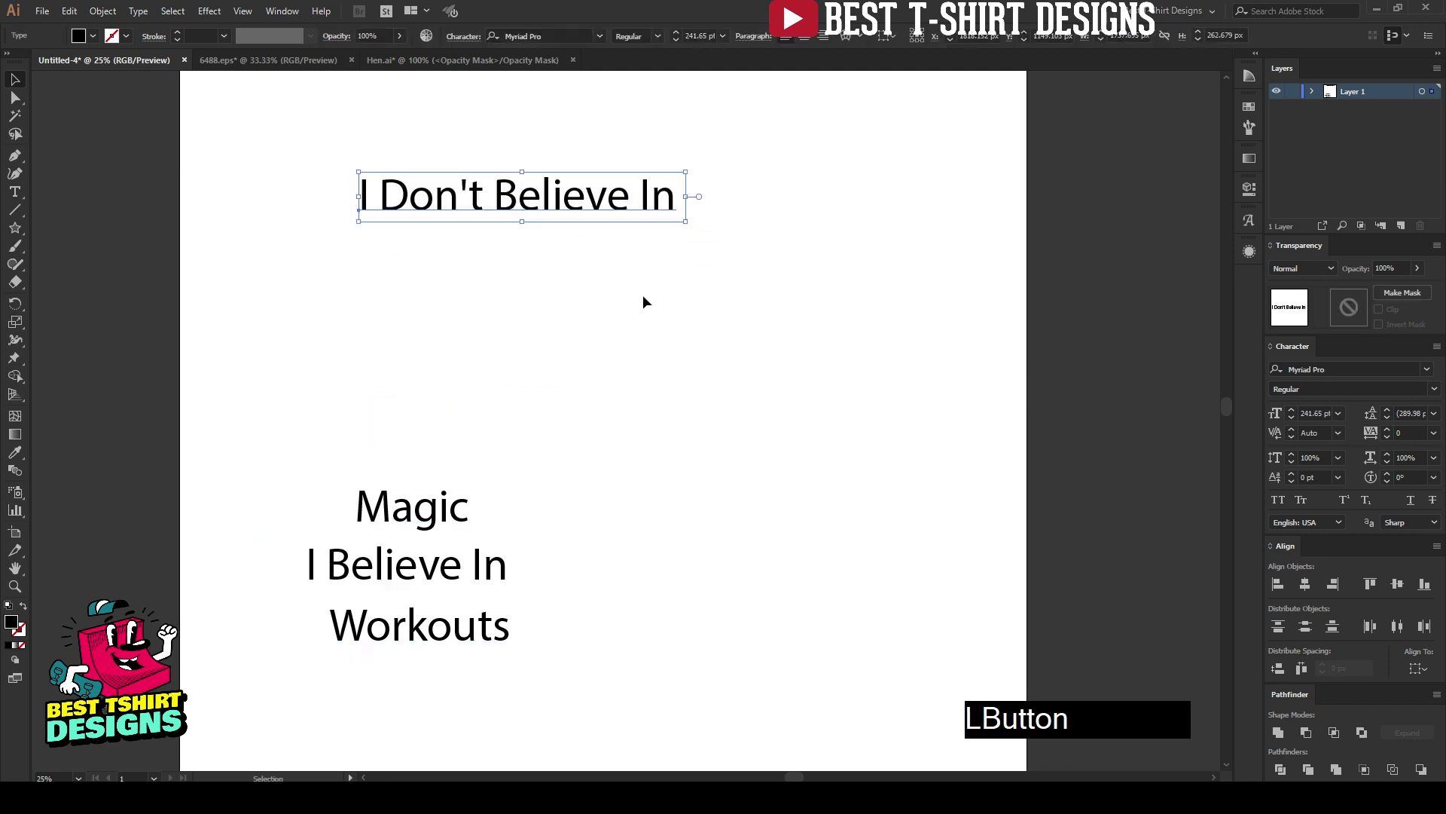
# Cut "Believe In" out of the first line and paste it as a separate text object below "I Don't"
pyautogui.press('t')
pyautogui.moveTo(498, 194); pyautogui.dragTo(676, 202)
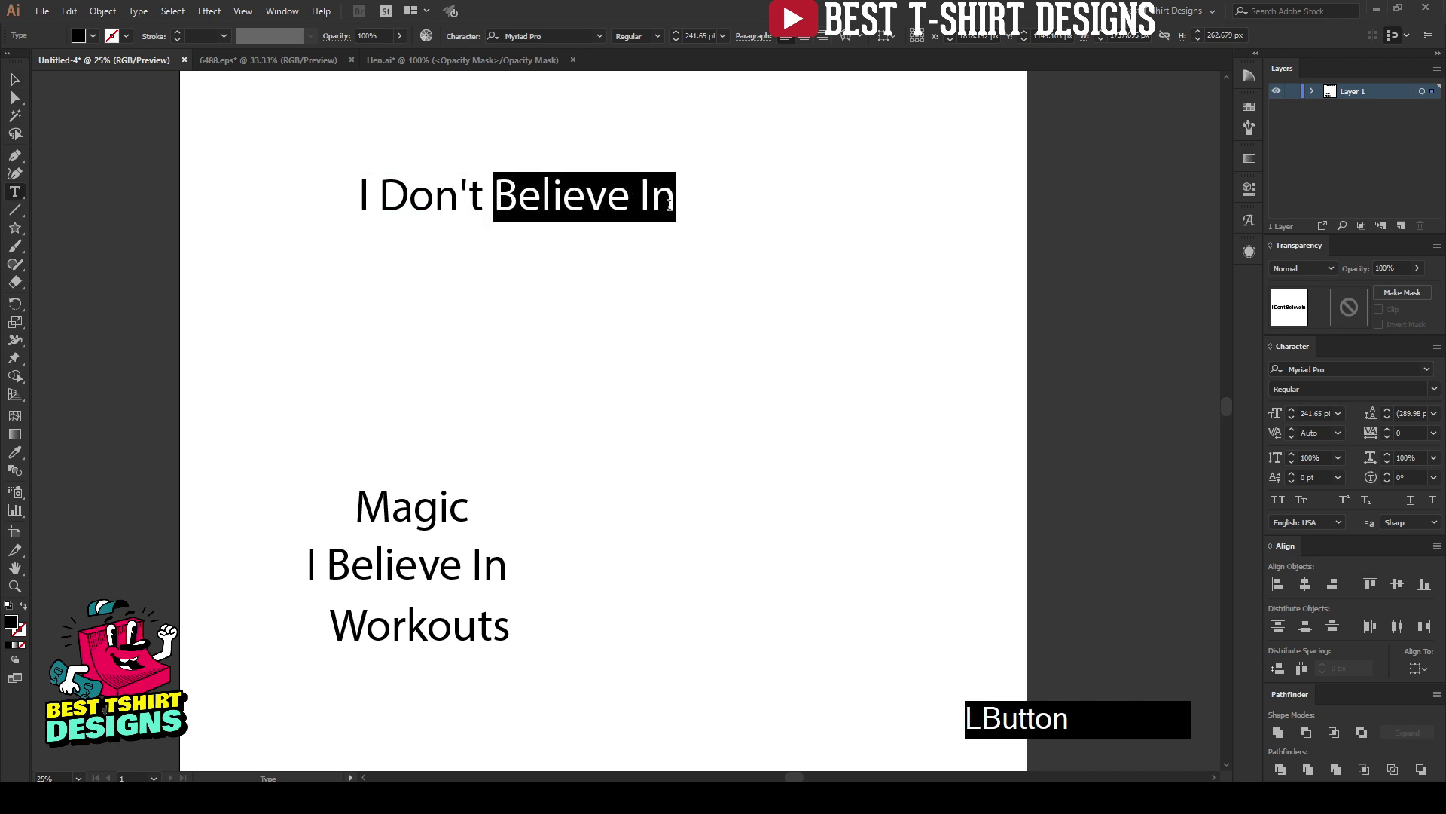
pyautogui.hotkey('ctrl', 'x')
pyautogui.press('BackSpace')
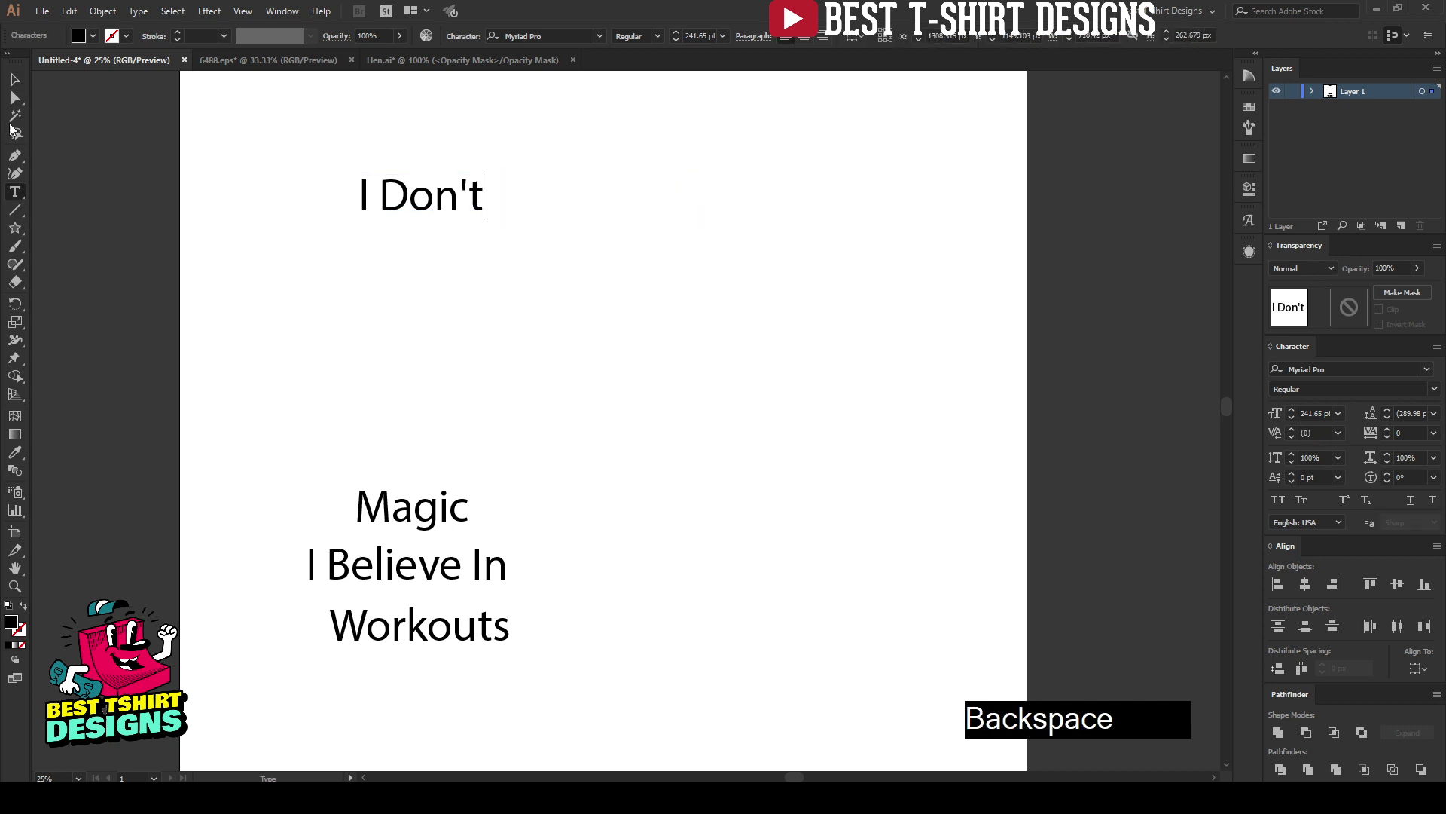
pyautogui.press('Escape')
pyautogui.hotkey('ctrl', 'v')
pyautogui.moveTo(646, 413); pyautogui.dragTo(663, 334)
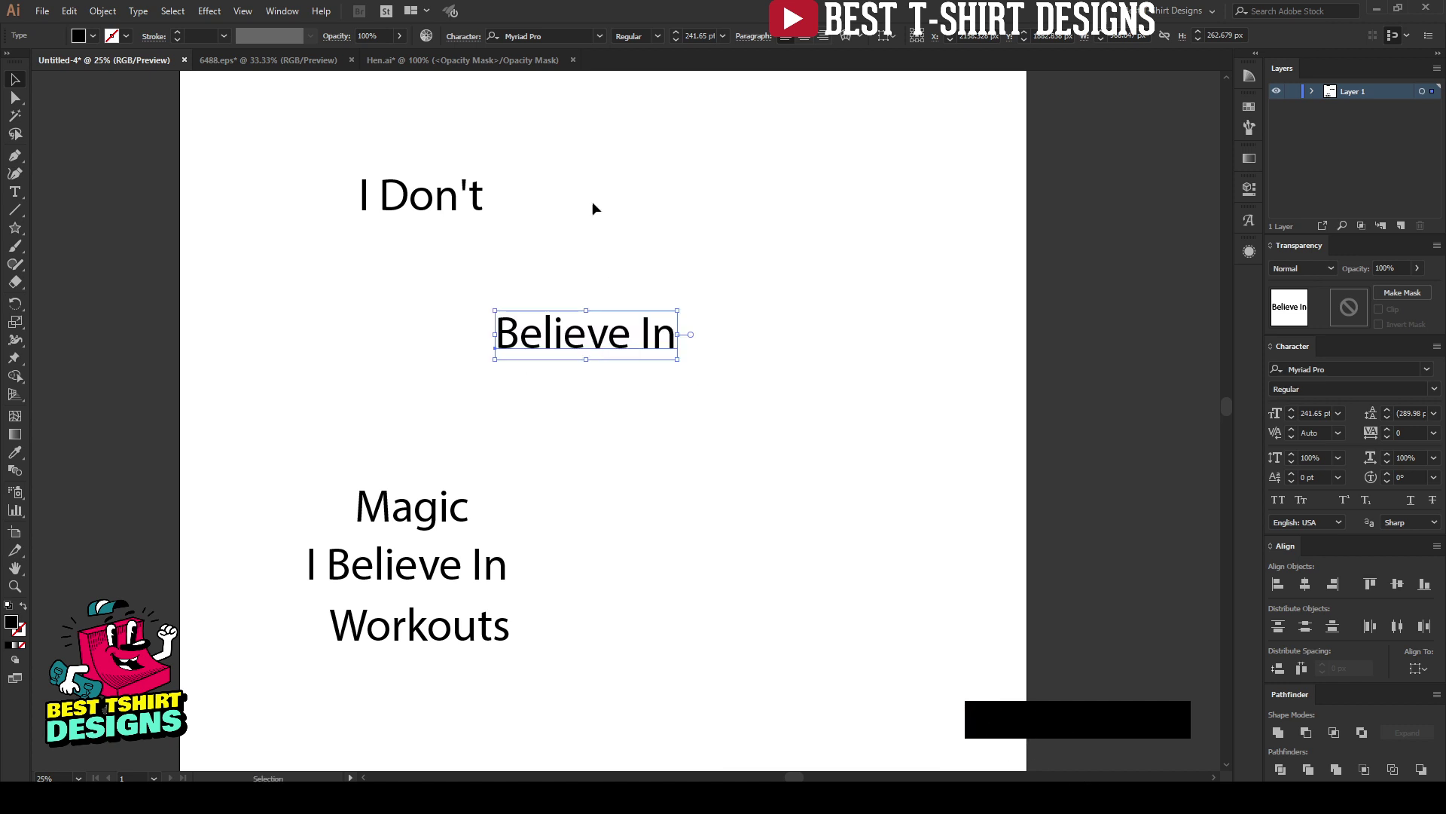
# Set "Believe In" in the Explorer Serif font and enlarge it to about 321 pt
pyautogui.click(547, 38)
pyautogui.write('ex')
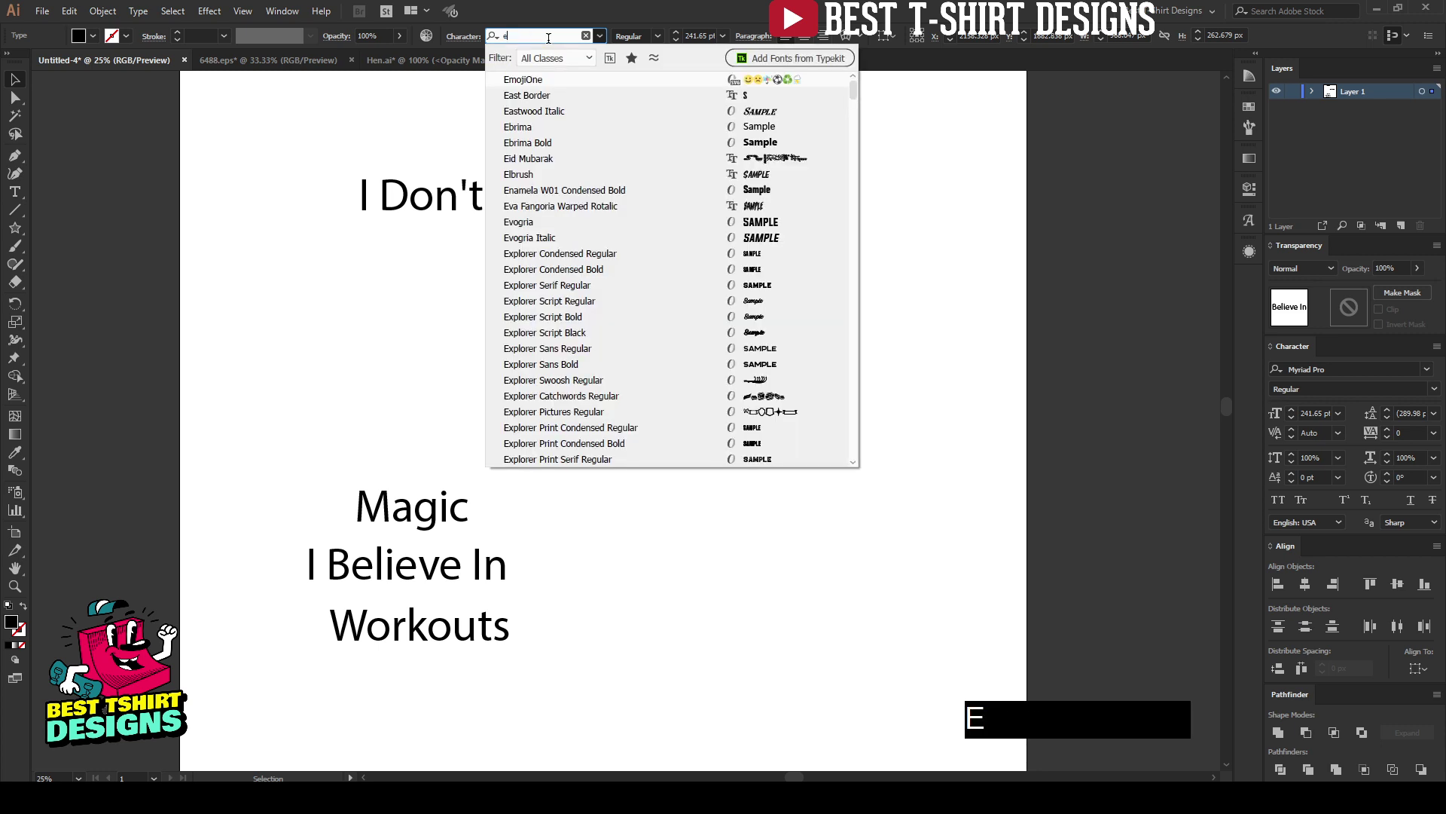
pyautogui.click(584, 125)
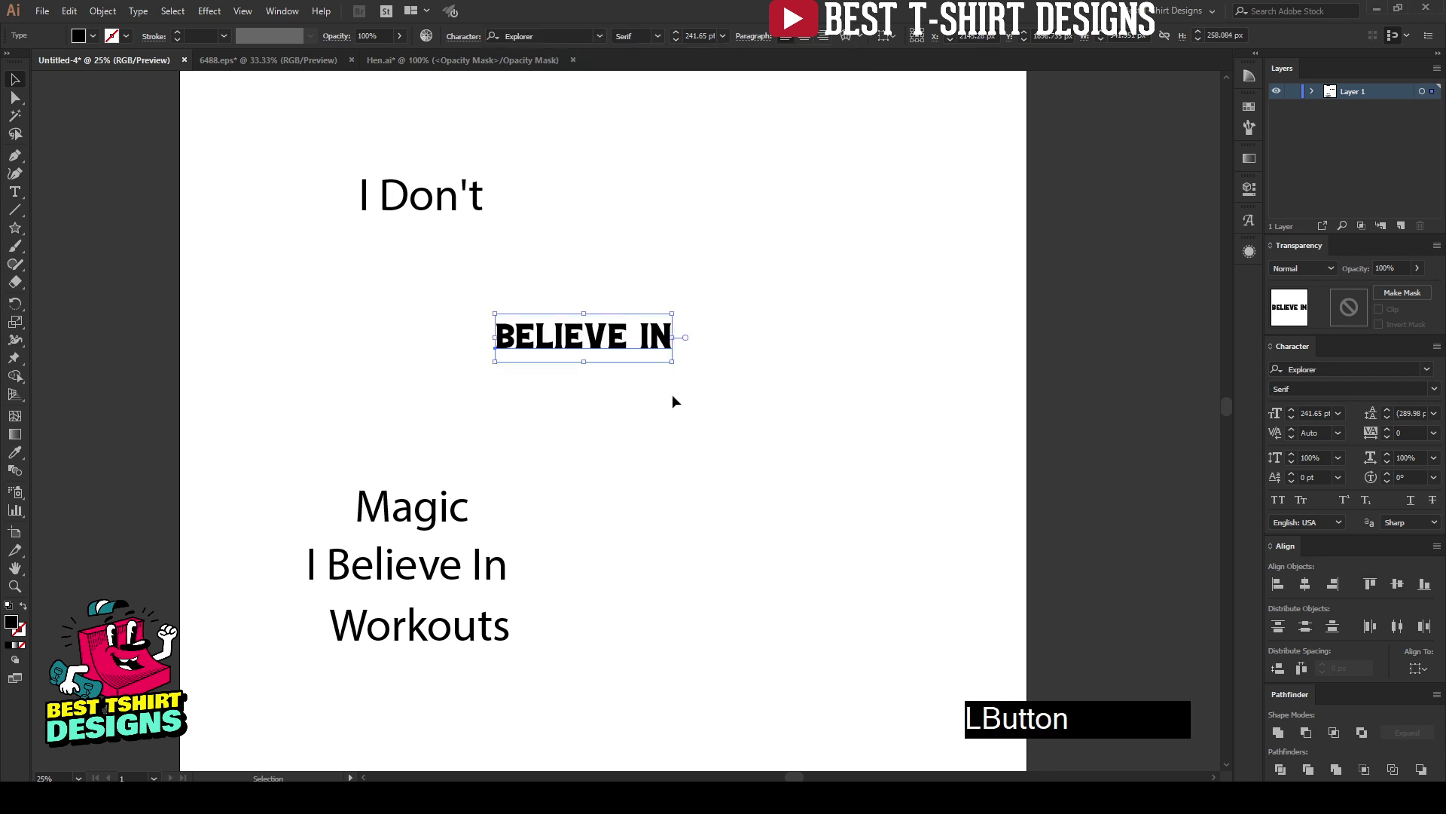
pyautogui.moveTo(677, 339); pyautogui.dragTo(703, 341)
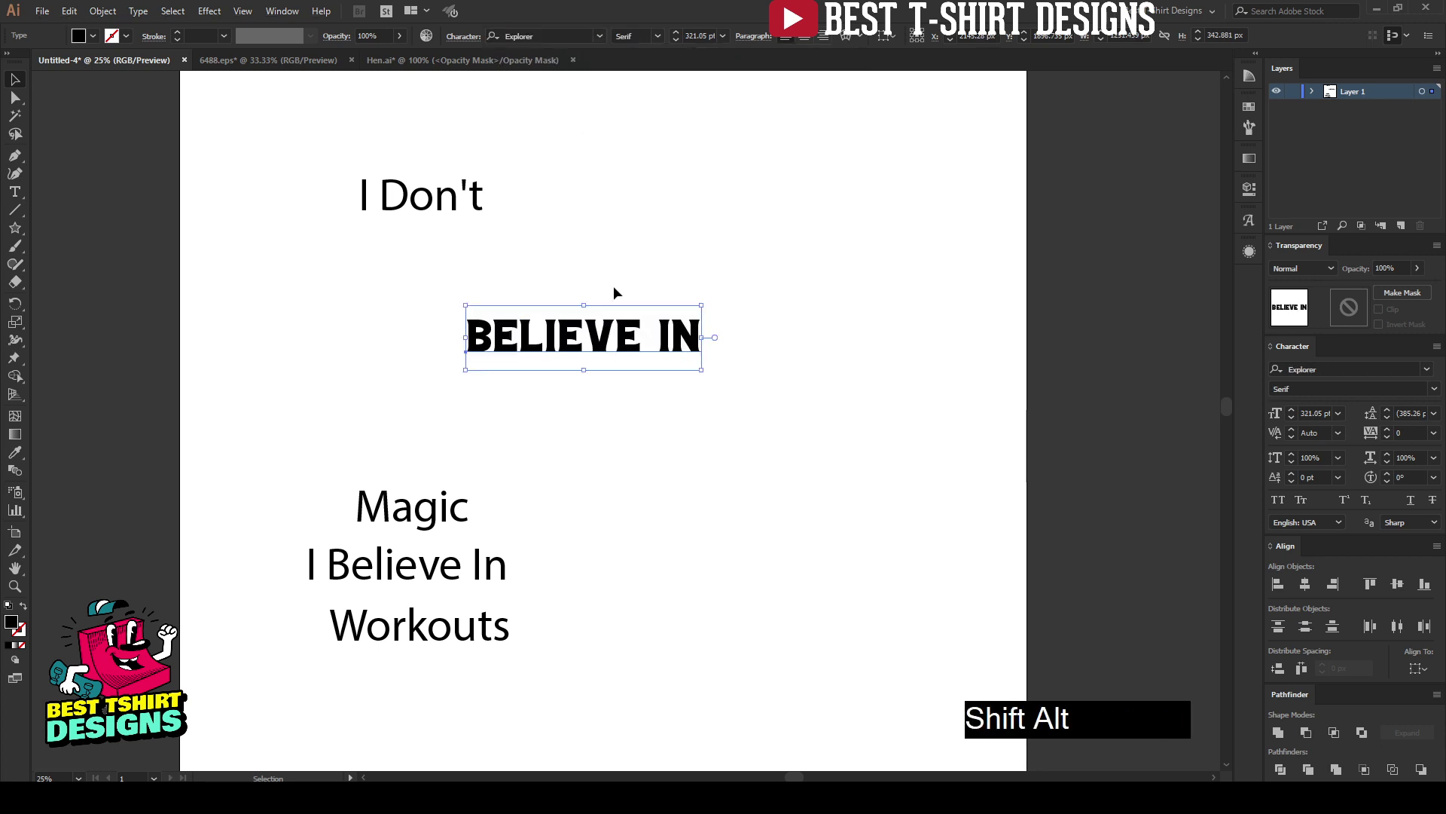
# Place "I Don't" directly above "BELIEVE IN" and set it in the Explorer Script Regular font, adjusting its fit
pyautogui.moveTo(456, 199); pyautogui.dragTo(612, 291)
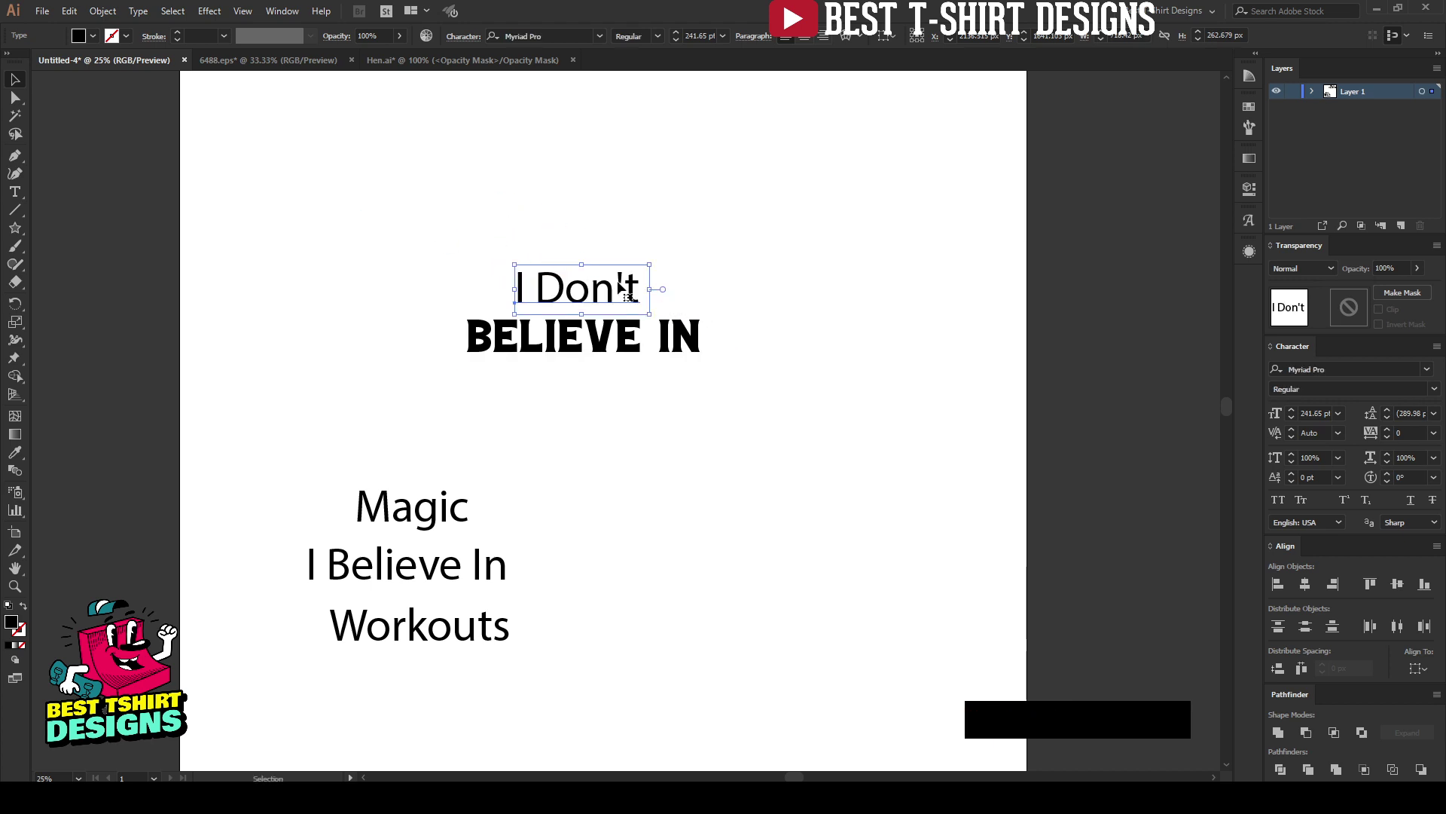
pyautogui.click(558, 37)
pyautogui.write('ex')
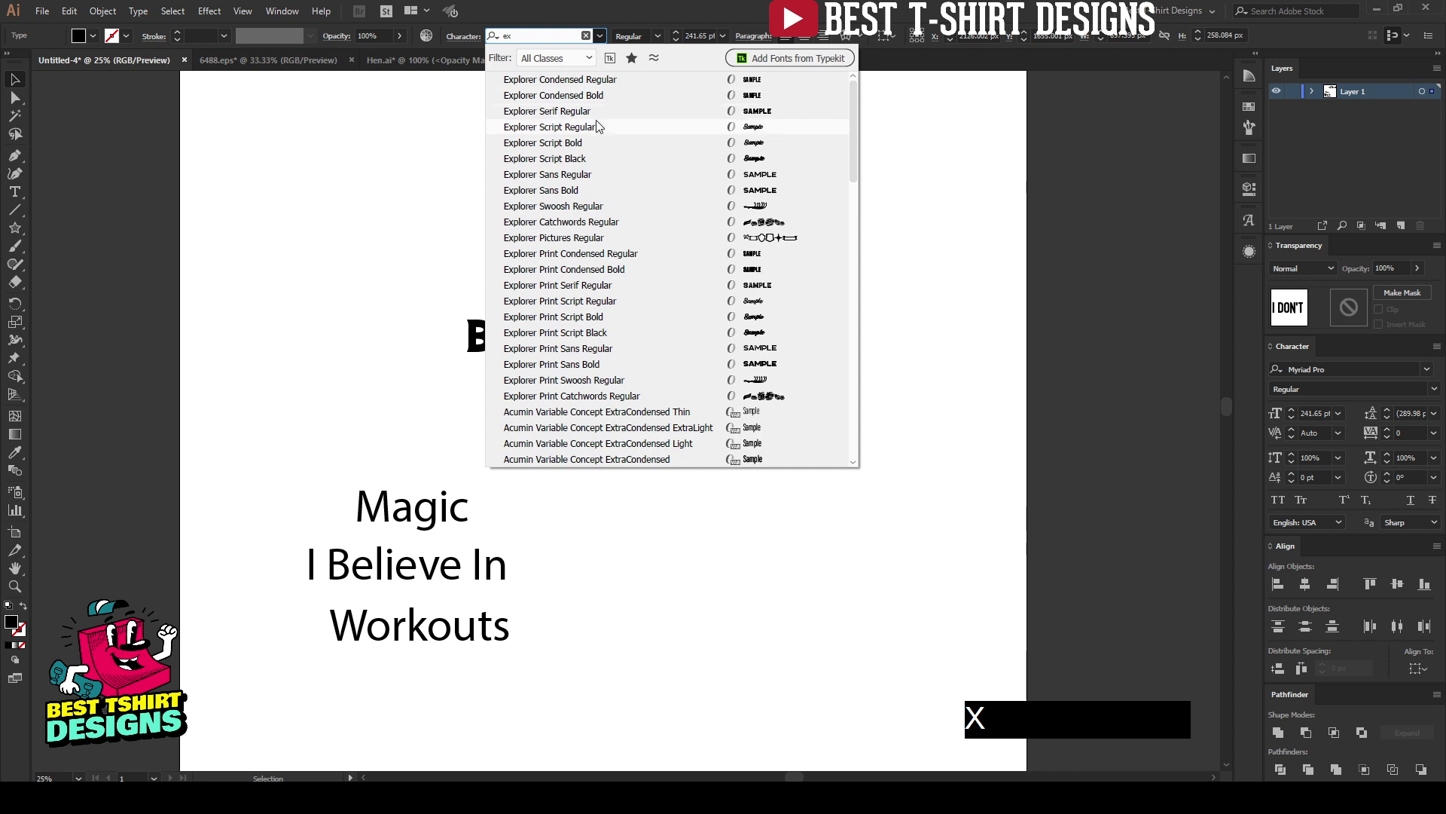
pyautogui.click(596, 126)
pyautogui.moveTo(630, 292)
pyautogui.mouseDown()
pyautogui.moveTo(710, 297)
pyautogui.moveTo(630, 308)
pyautogui.mouseUp()
pyautogui.scroll(1, 601, 320)
pyautogui.moveTo(703, 348); pyautogui.dragTo(705, 345)
# Centre "I Don't" and "BELIEVE IN" horizontally on each other
pyautogui.moveTo(652, 444); pyautogui.dragTo(711, 50)
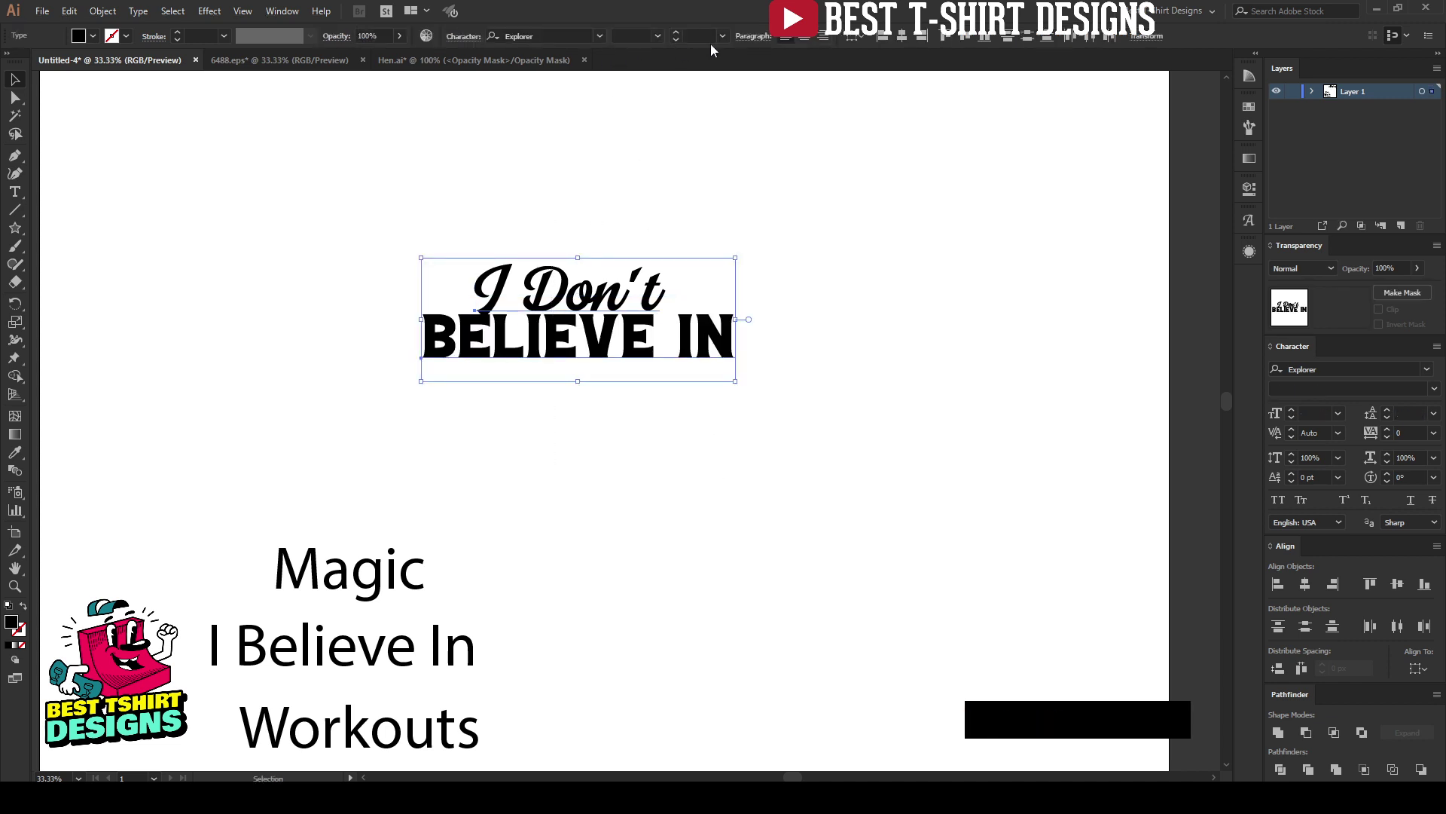
pyautogui.click(902, 37)
pyautogui.click(635, 172)
pyautogui.scroll(-1, 639, 175)
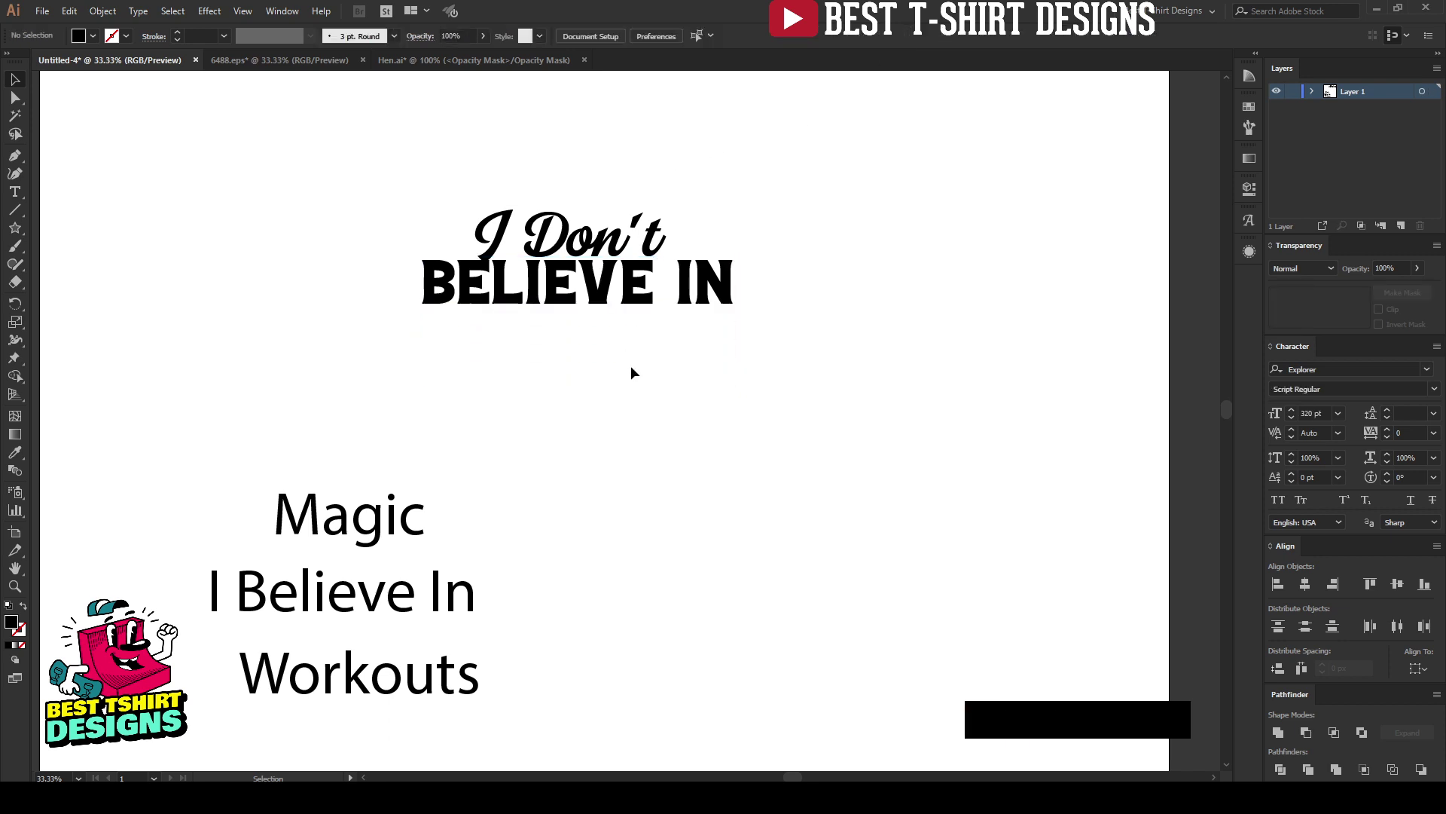
# Place "Magic" beneath "BELIEVE IN" in Explorer Script Regular and enlarge it to about 442 pt
pyautogui.moveTo(377, 523); pyautogui.dragTo(568, 302)
pyautogui.press('v')
pyautogui.keyDown('shift'); pyautogui.click(649, 432); pyautogui.keyUp('shift')
pyautogui.moveTo(648, 432); pyautogui.dragTo(690, 411)
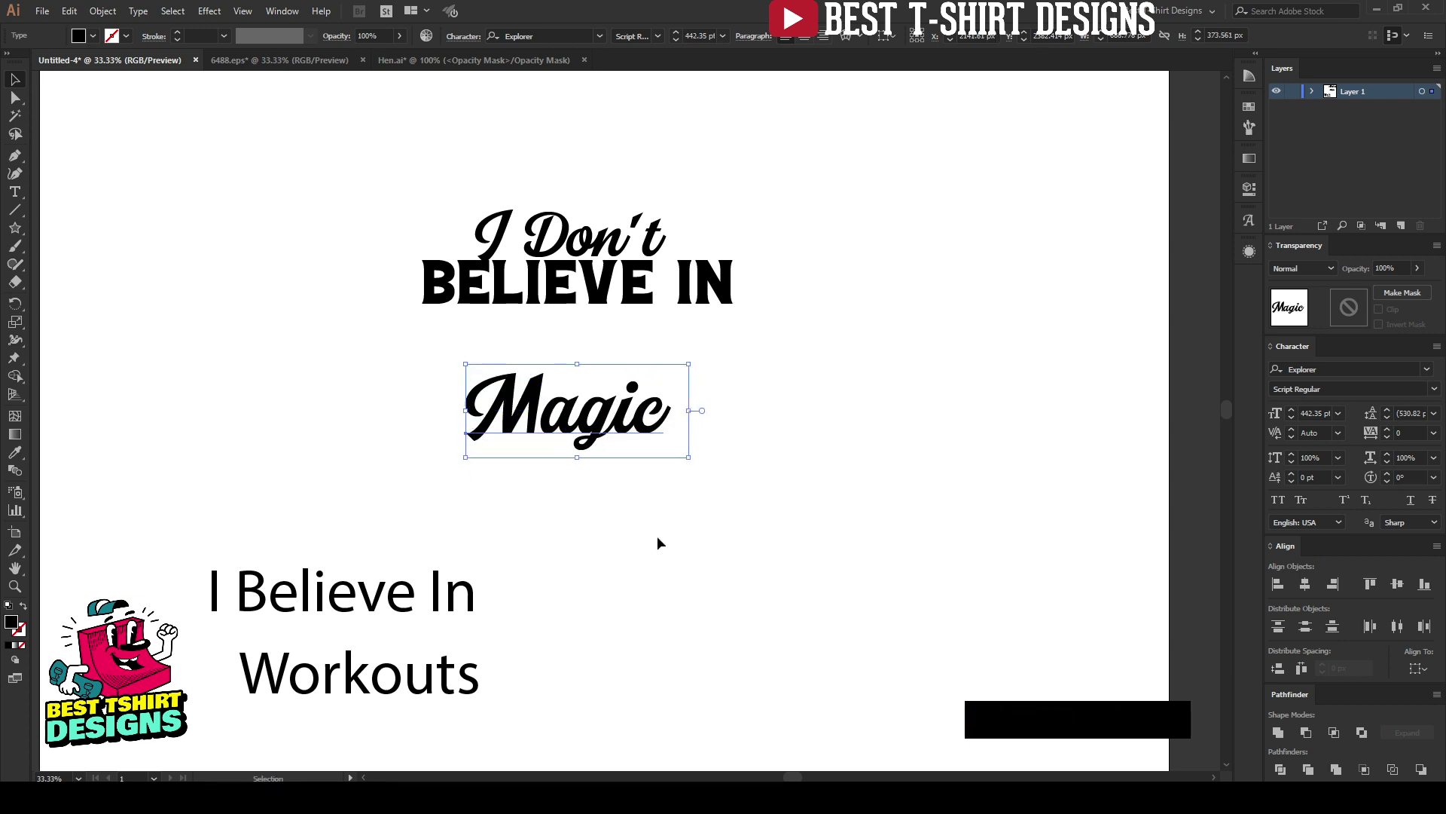
# Change the font of "Magic" to Narmada and nudge the word back under "BELIEVE IN"
pyautogui.click(551, 37)
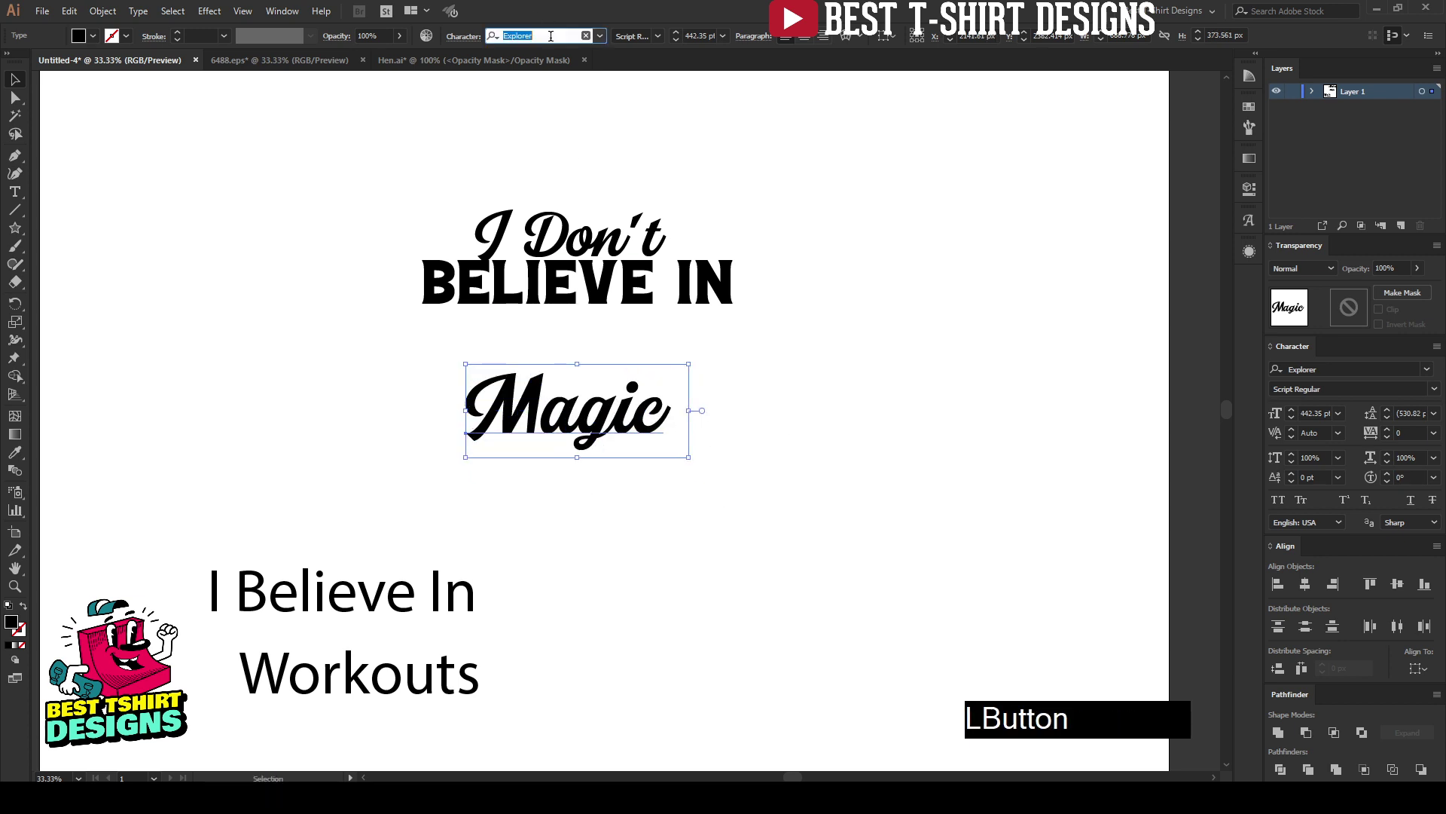
pyautogui.write('nar')
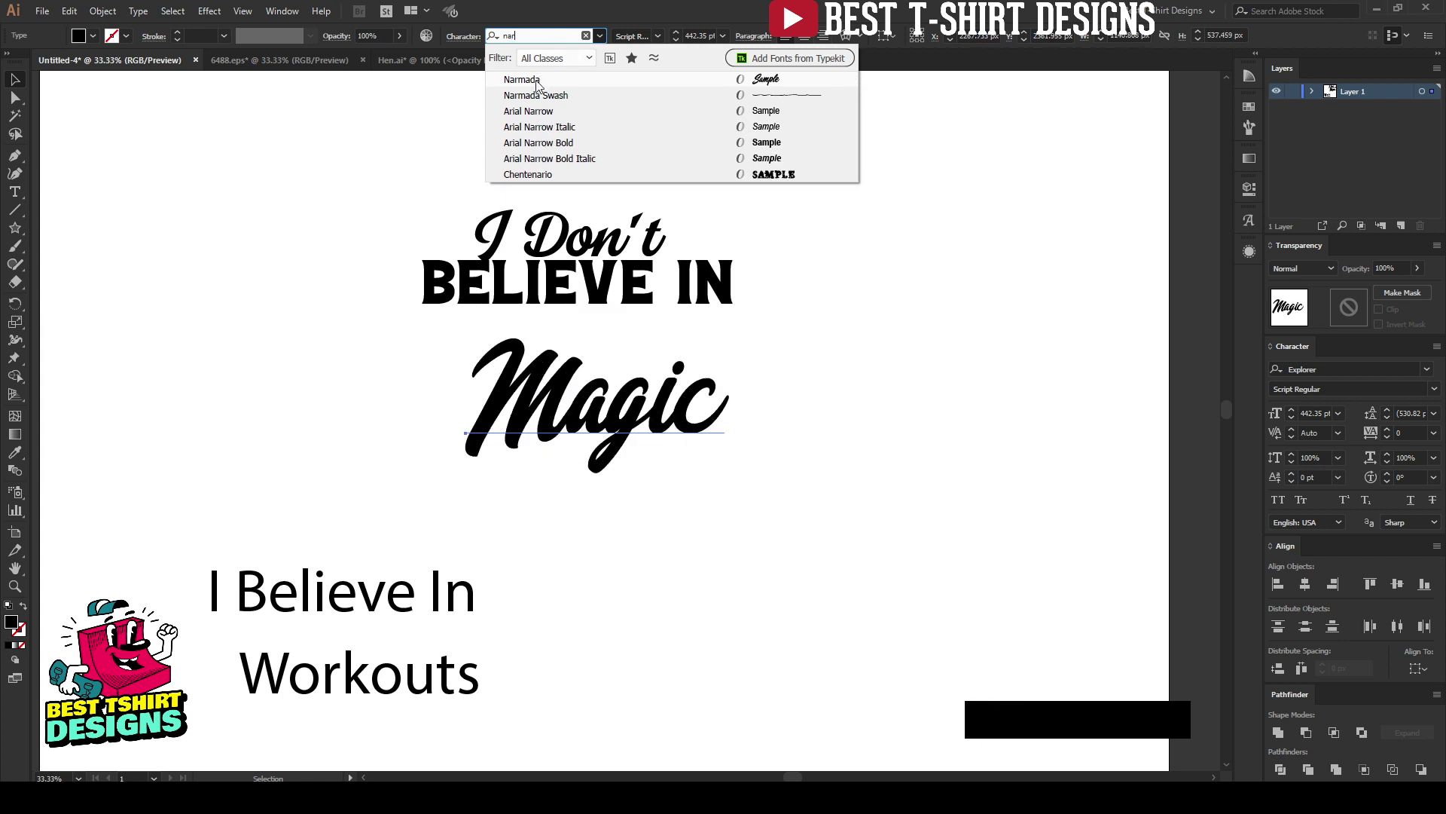
pyautogui.click(545, 80)
pyautogui.moveTo(627, 433); pyautogui.dragTo(646, 407)
# Copy the Narmada text formatting of "Magic" onto "I Don't" and place it, reduced in size, above "BELIEVE IN"
pyautogui.click(603, 235)
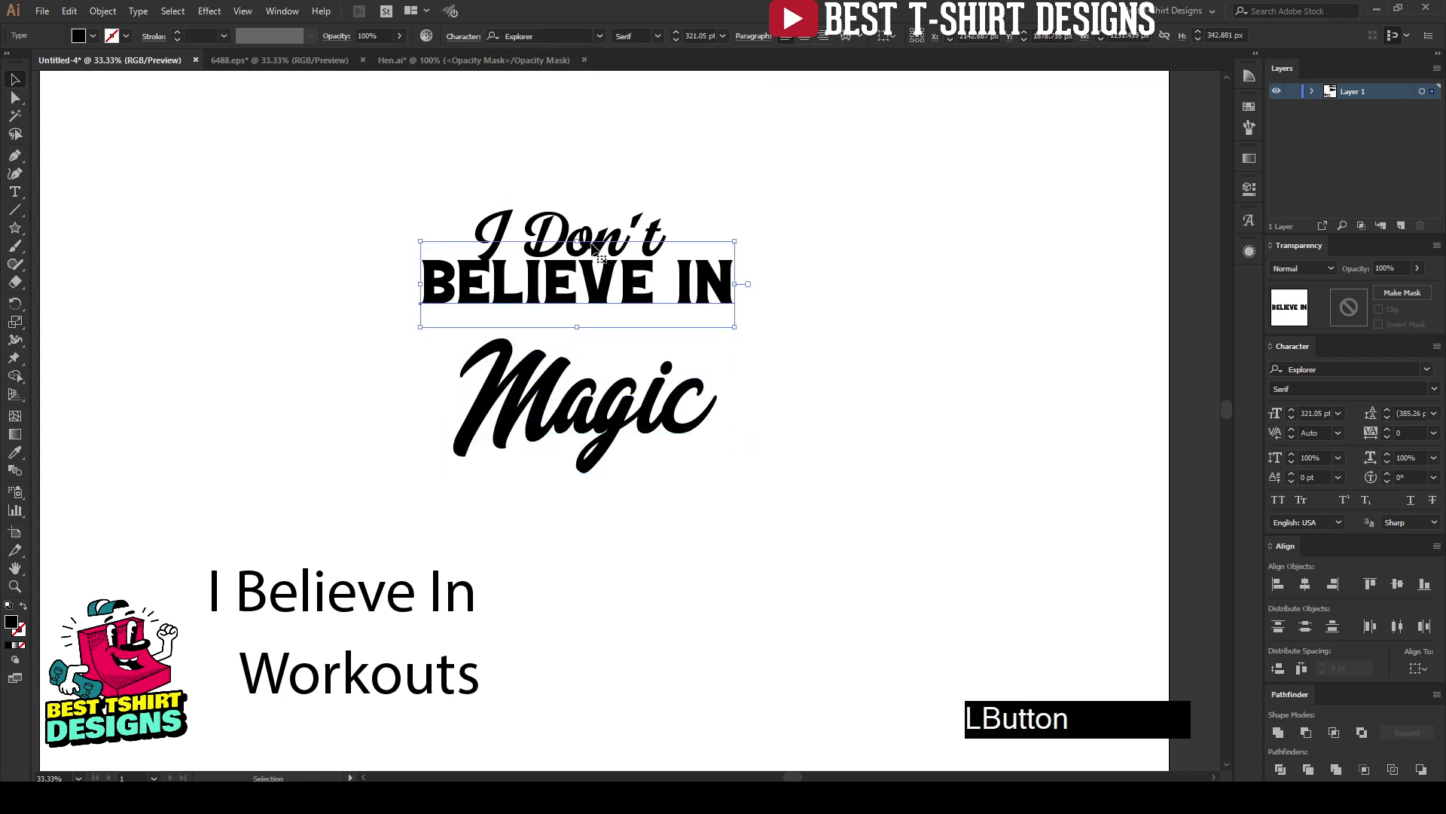
pyautogui.press('i')
pyautogui.click(614, 412)
pyautogui.press('v')
pyautogui.moveTo(796, 232); pyautogui.dragTo(619, 201)
# Move "BELIEVE IN" out of the stack to the empty area at the artboard's upper left
pyautogui.click(606, 392)
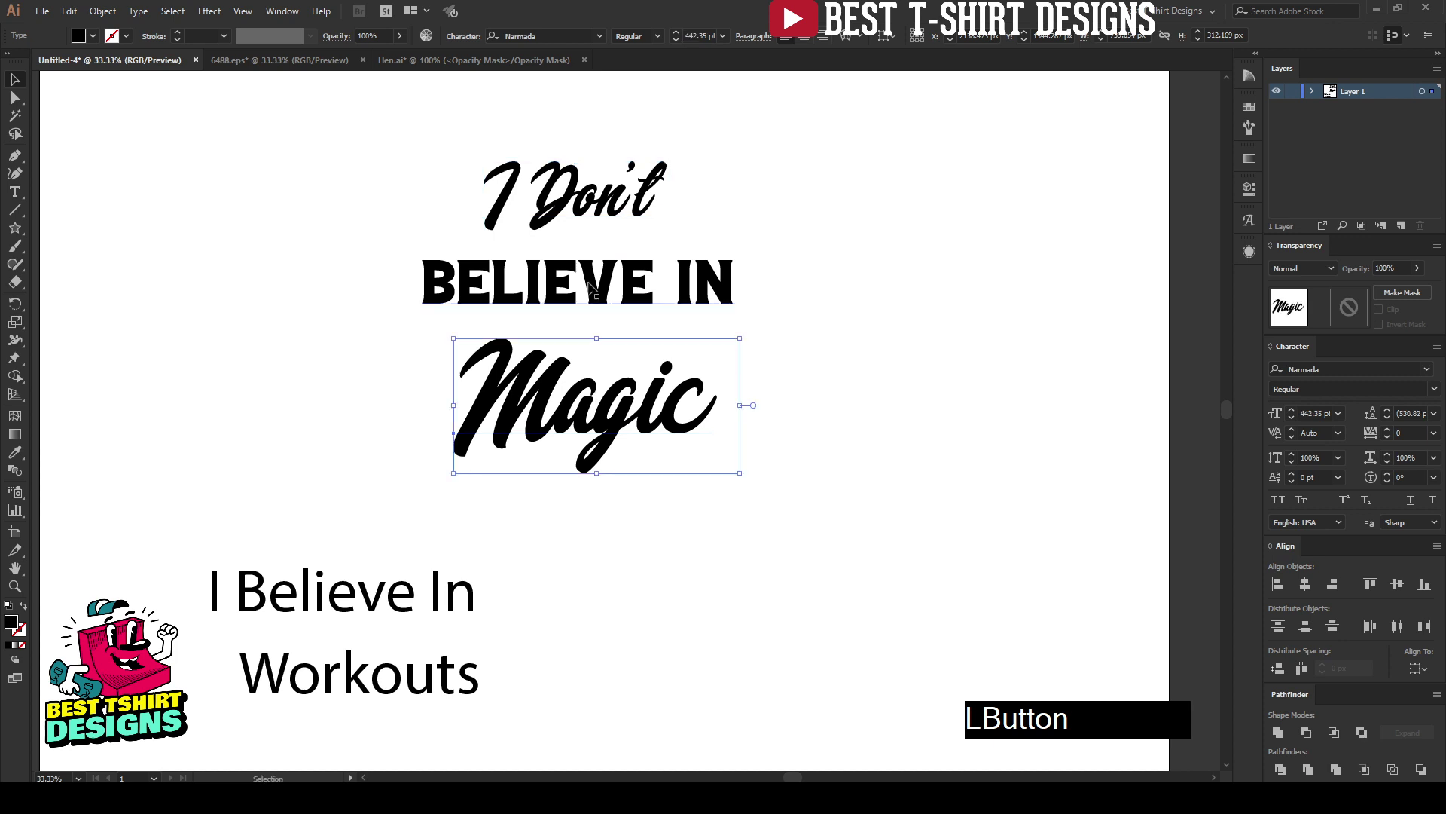
pyautogui.moveTo(666, 366); pyautogui.dragTo(827, 374)
pyautogui.moveTo(798, 272); pyautogui.dragTo(462, 158)
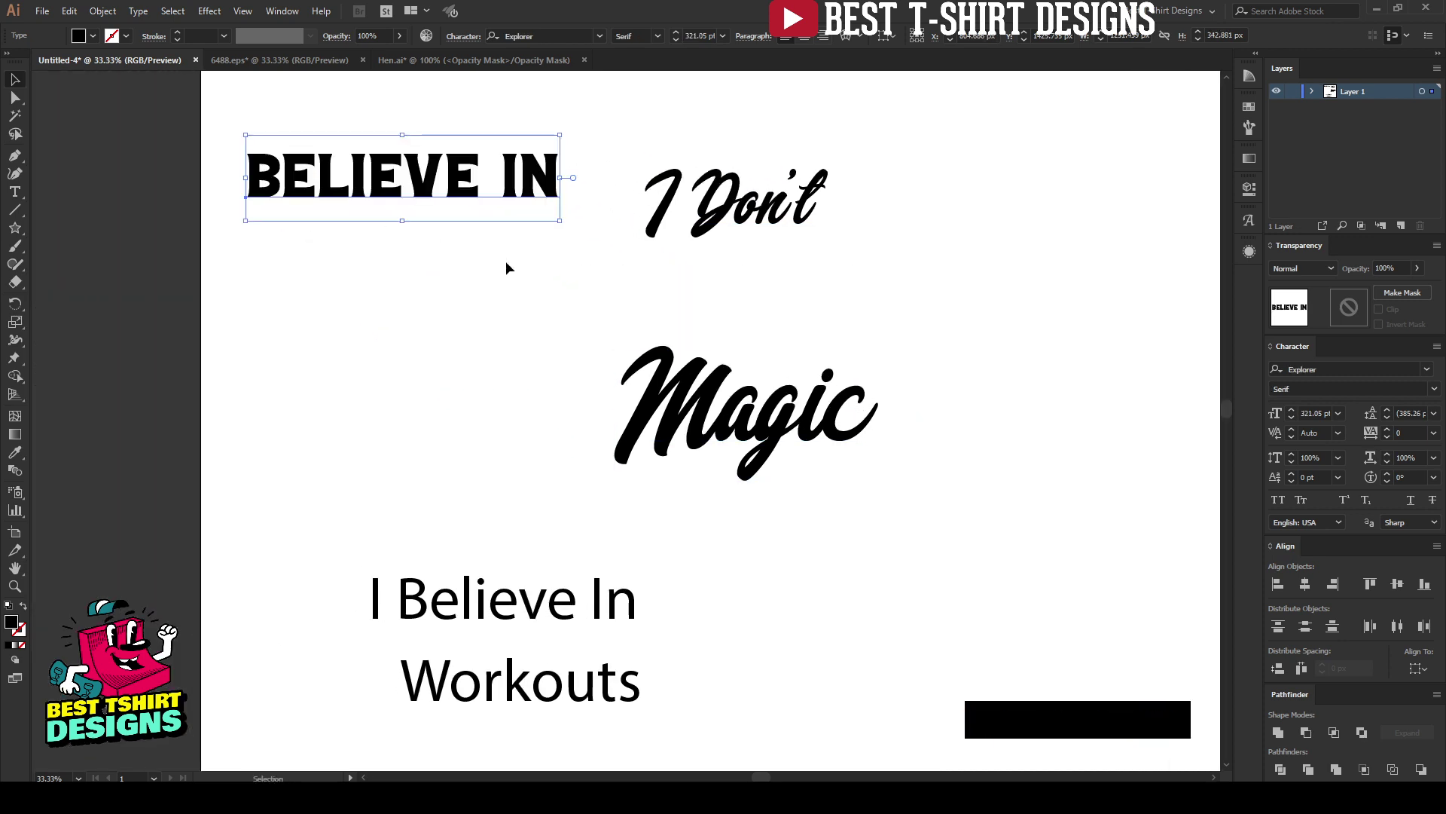
# Draw a circle about 1248 px in diameter below "BELIEVE IN" with the Ellipse tool
pyautogui.moveTo(15, 227); pyautogui.dragTo(68, 262)
pyautogui.moveTo(436, 369)
pyautogui.mouseDown()
pyautogui.moveTo(533, 462)
pyautogui.moveTo(592, 490)
pyautogui.mouseUp()
pyautogui.scroll(2, 477, 337)
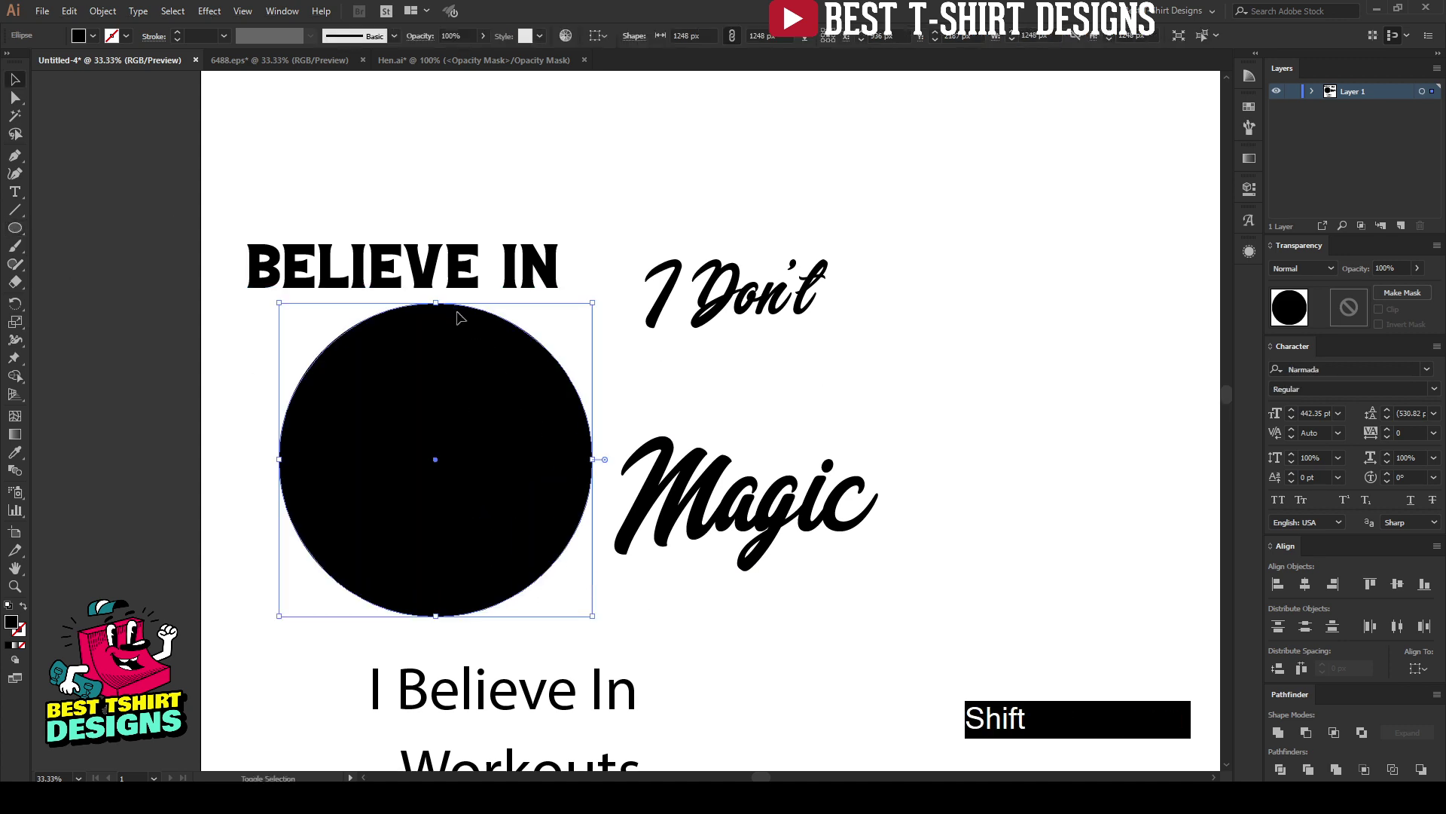
# Swap the circle's fill and stroke so it has no fill and a 1 pt black outline
pyautogui.hotkey('shift', 'x')
pyautogui.press('v')
pyautogui.hotkey('shift', 'x')
pyautogui.hotkey('shift', 'x')
pyautogui.moveTo(284, 346); pyautogui.dragTo(366, 393)
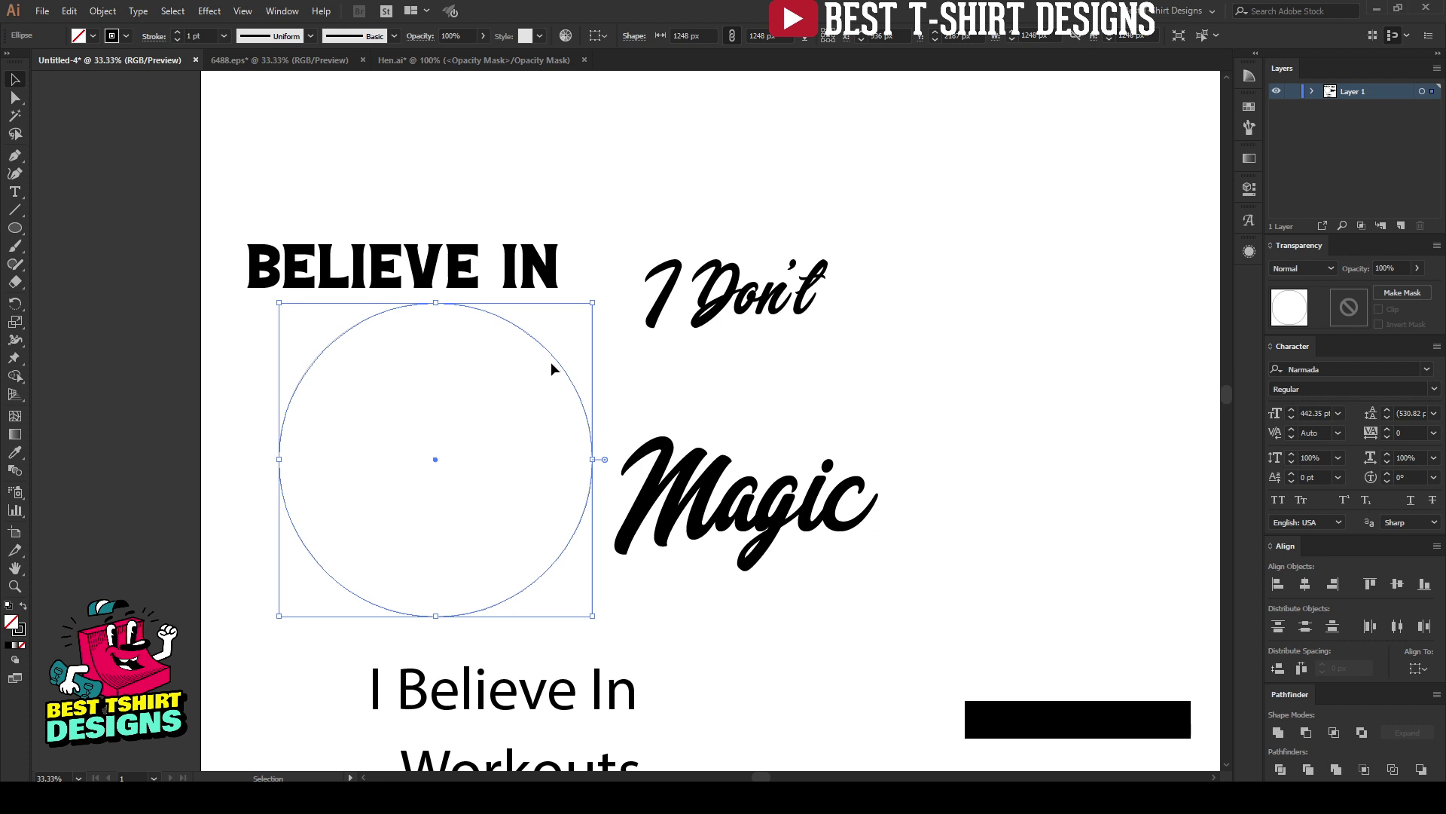
pyautogui.hotkey('shift', 'x')
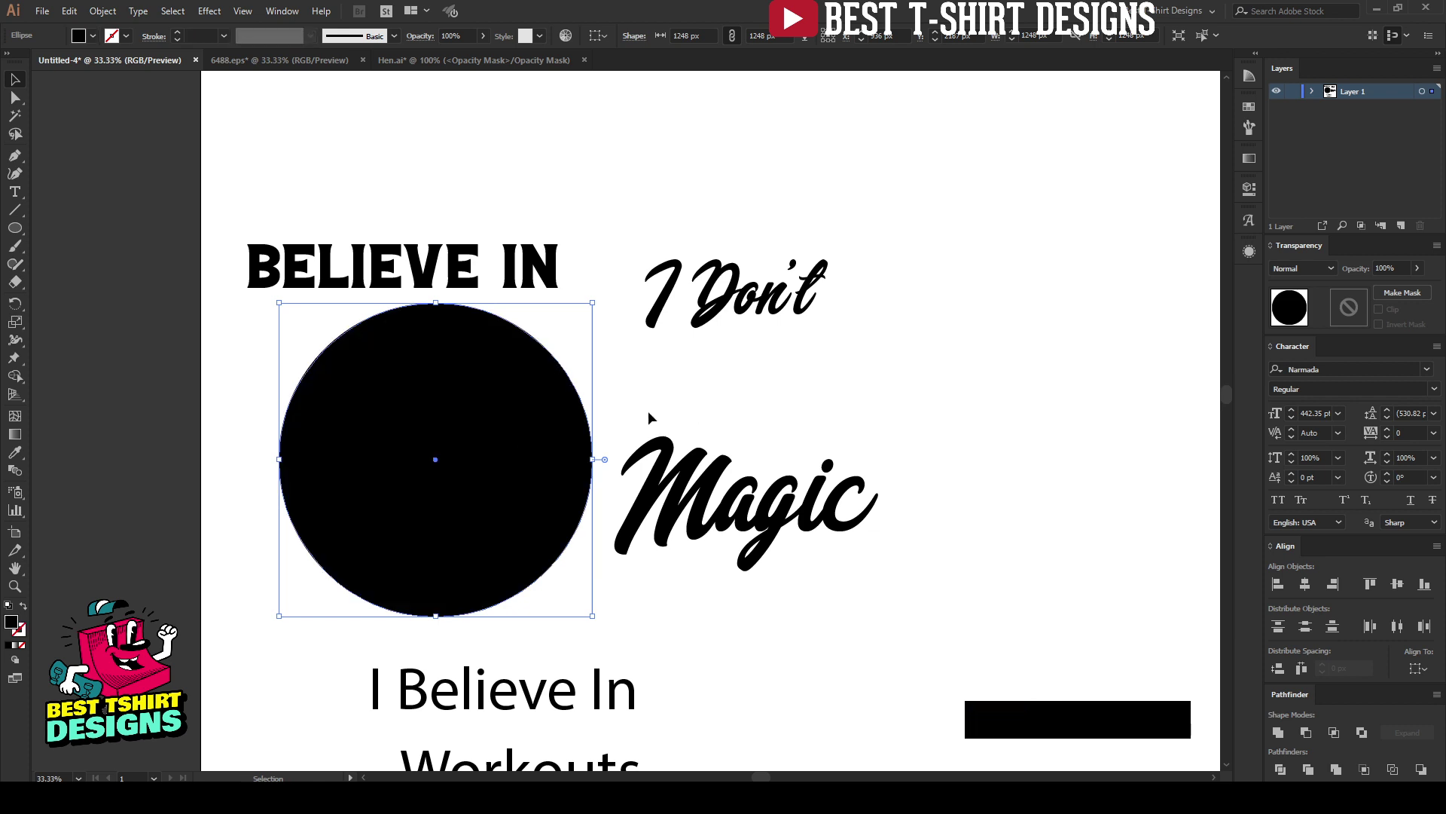
pyautogui.hotkey('shift', 'x')
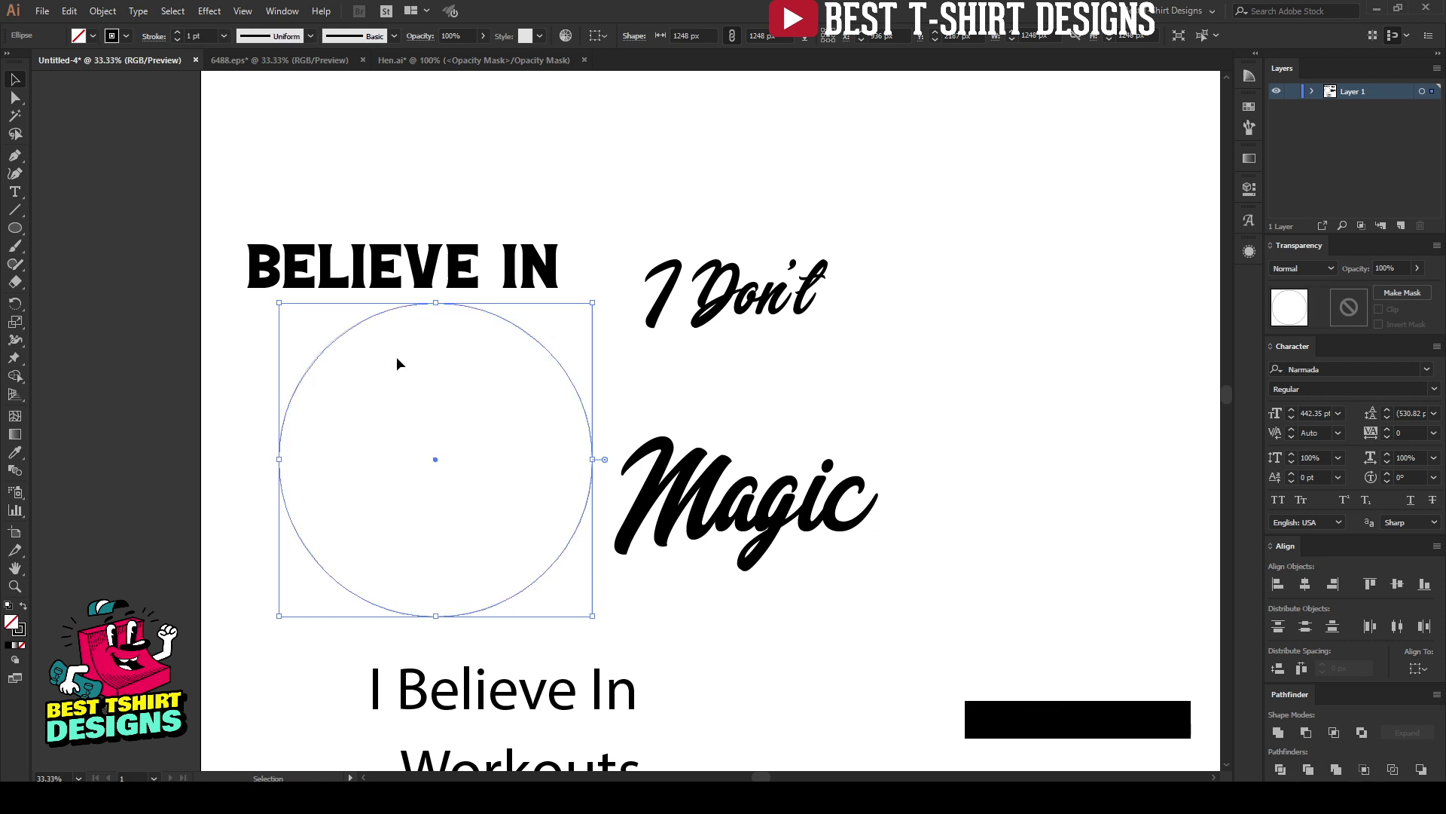
# Cut "BELIEVE IN" and paste it along the circle with the Type on a Path tool, starting at the circle's left anchor
pyautogui.moveTo(527, 275); pyautogui.dragTo(588, 220)
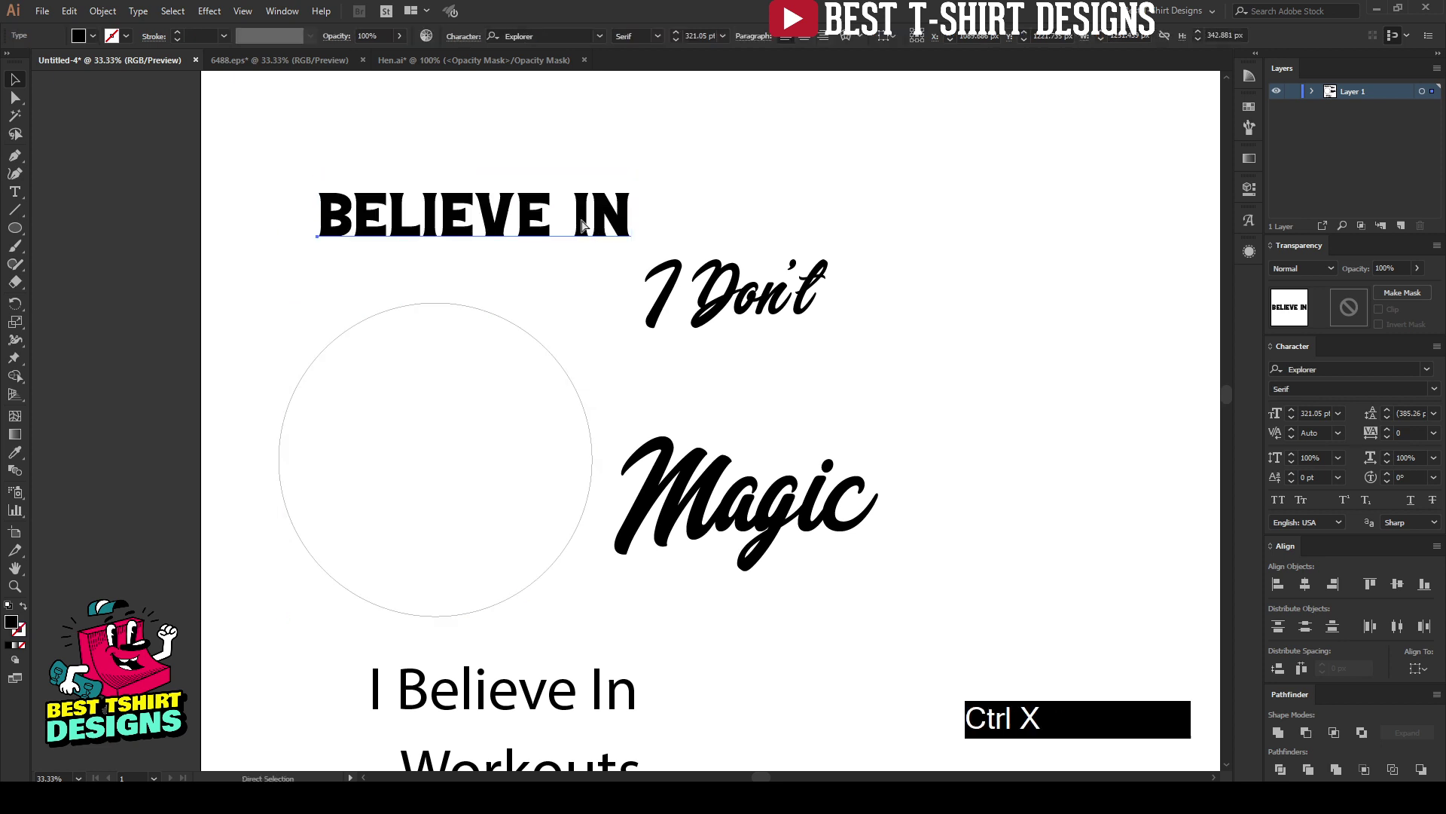
pyautogui.hotkey('ctrl', 'x')
pyautogui.moveTo(354, 254); pyautogui.dragTo(527, 489)
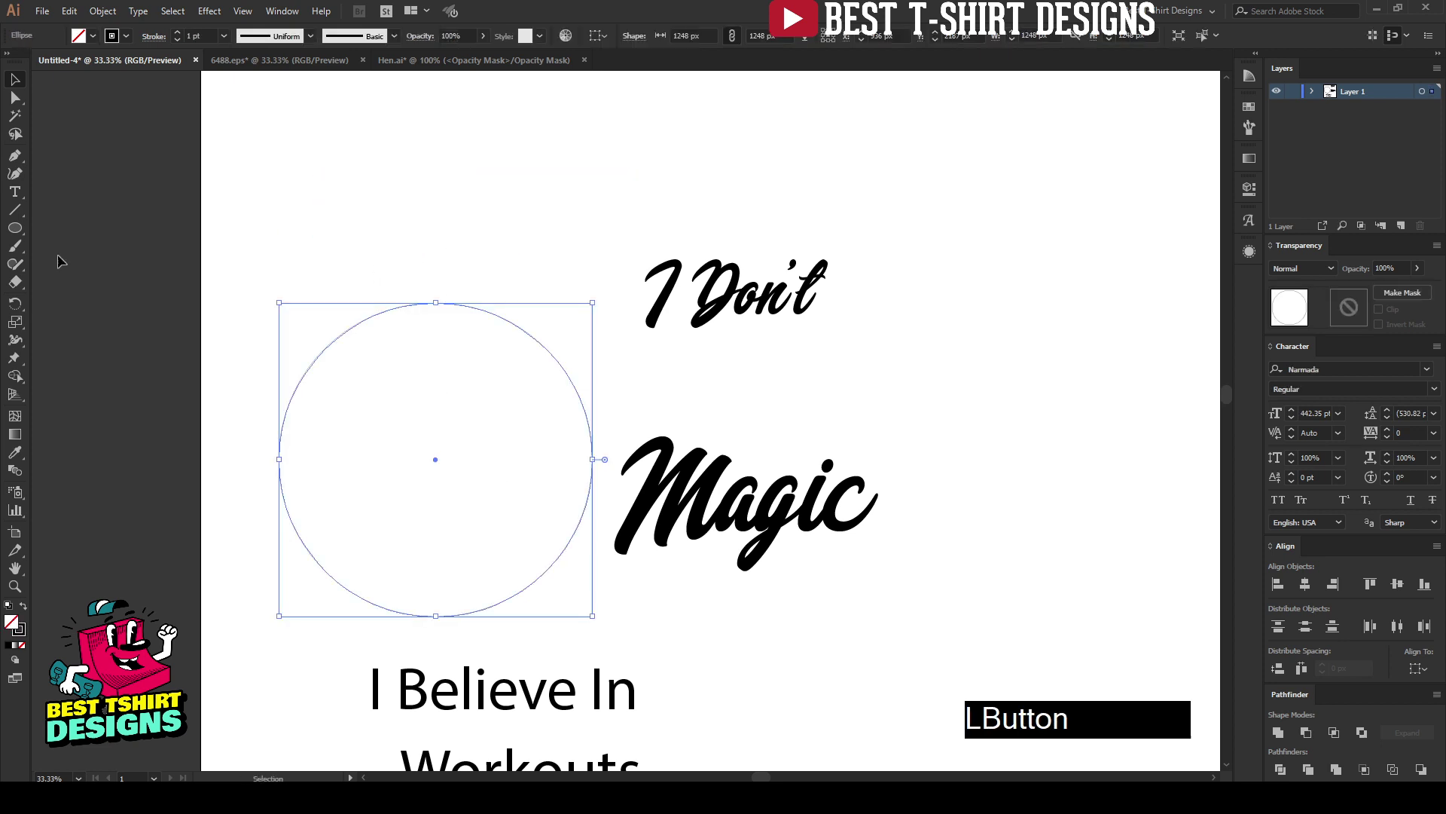
pyautogui.click(16, 193)
pyautogui.click(15, 193)
pyautogui.click(71, 226)
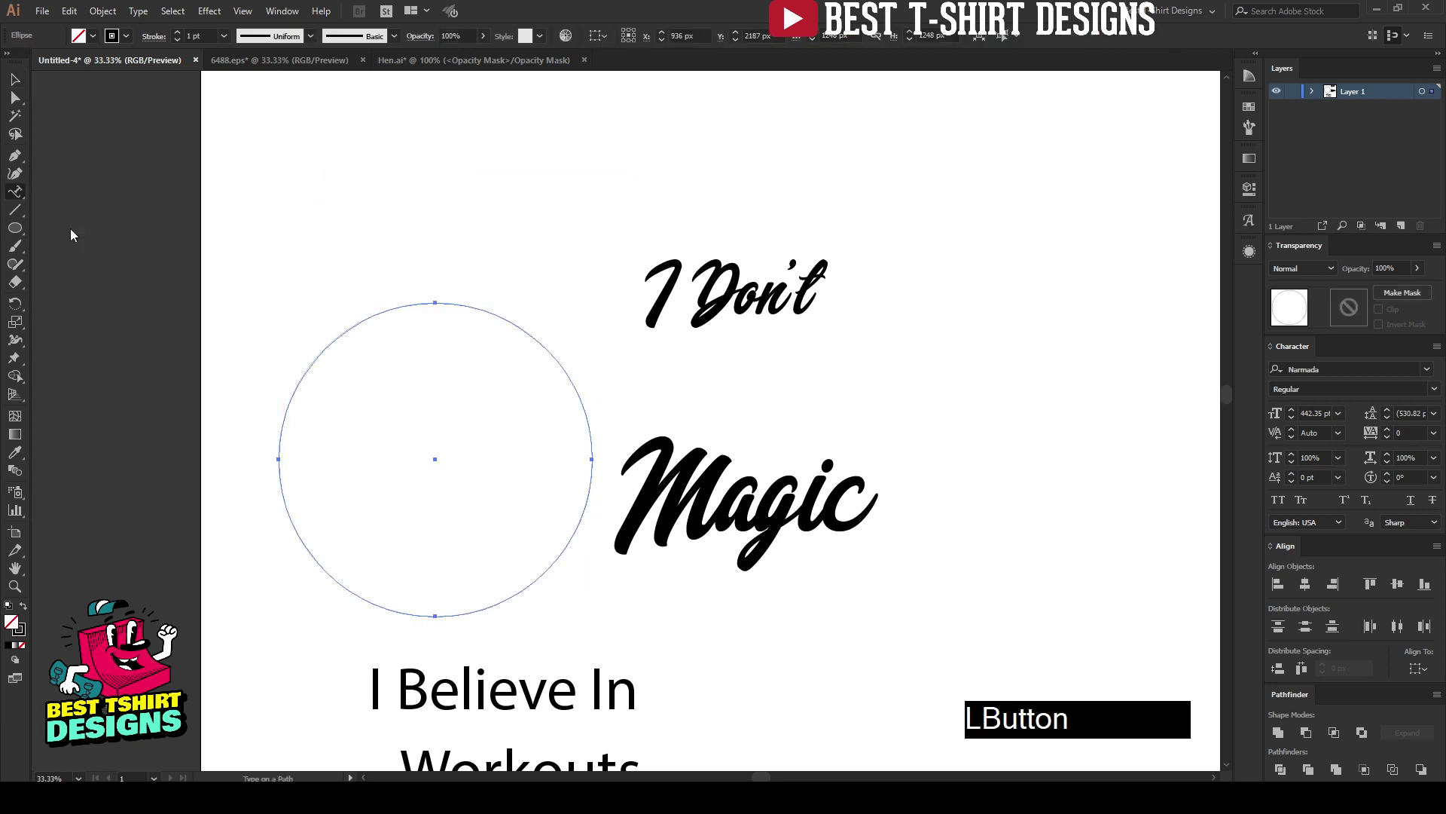
pyautogui.click(280, 459)
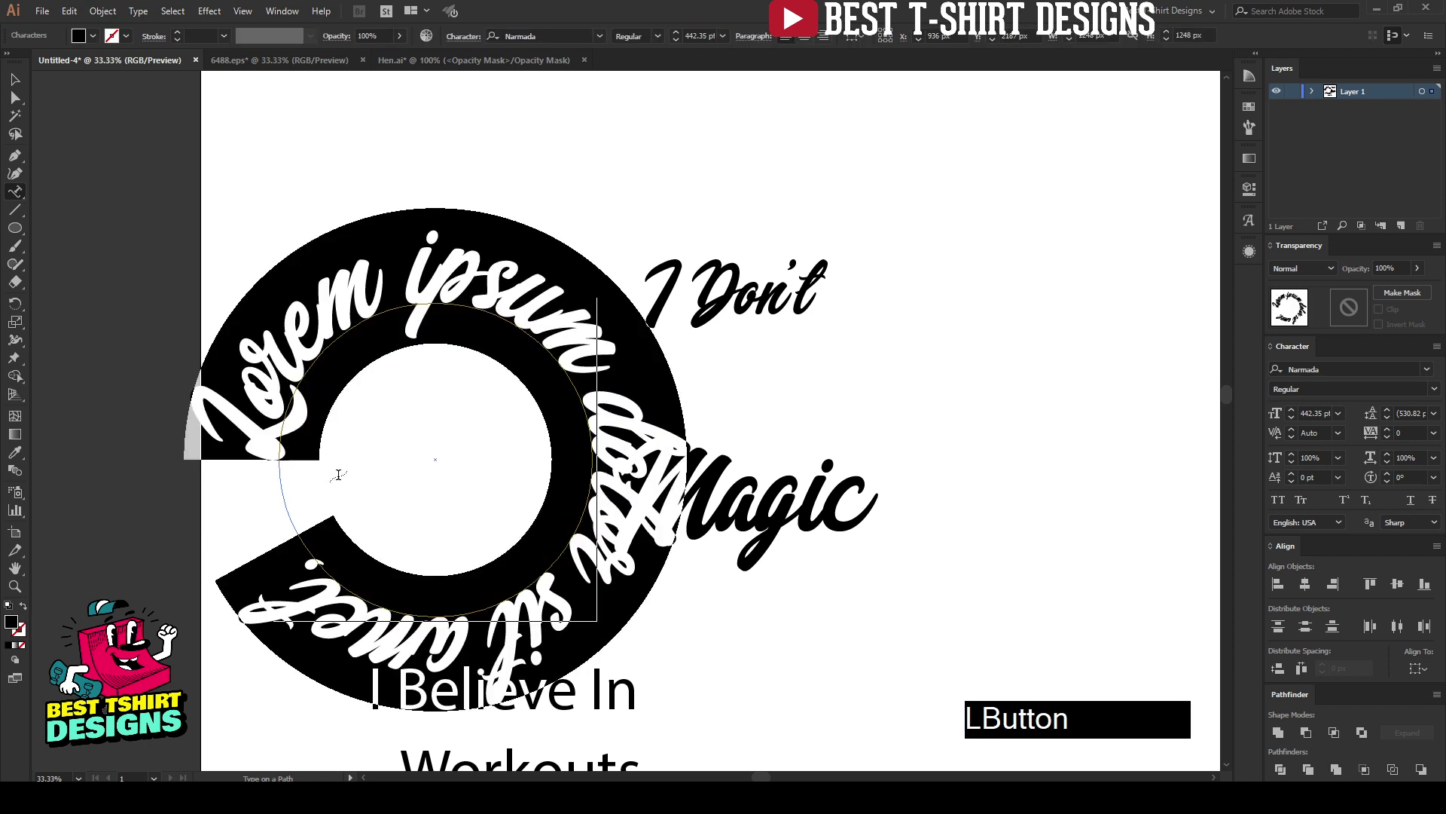
pyautogui.hotkey('ctrl', 'v')
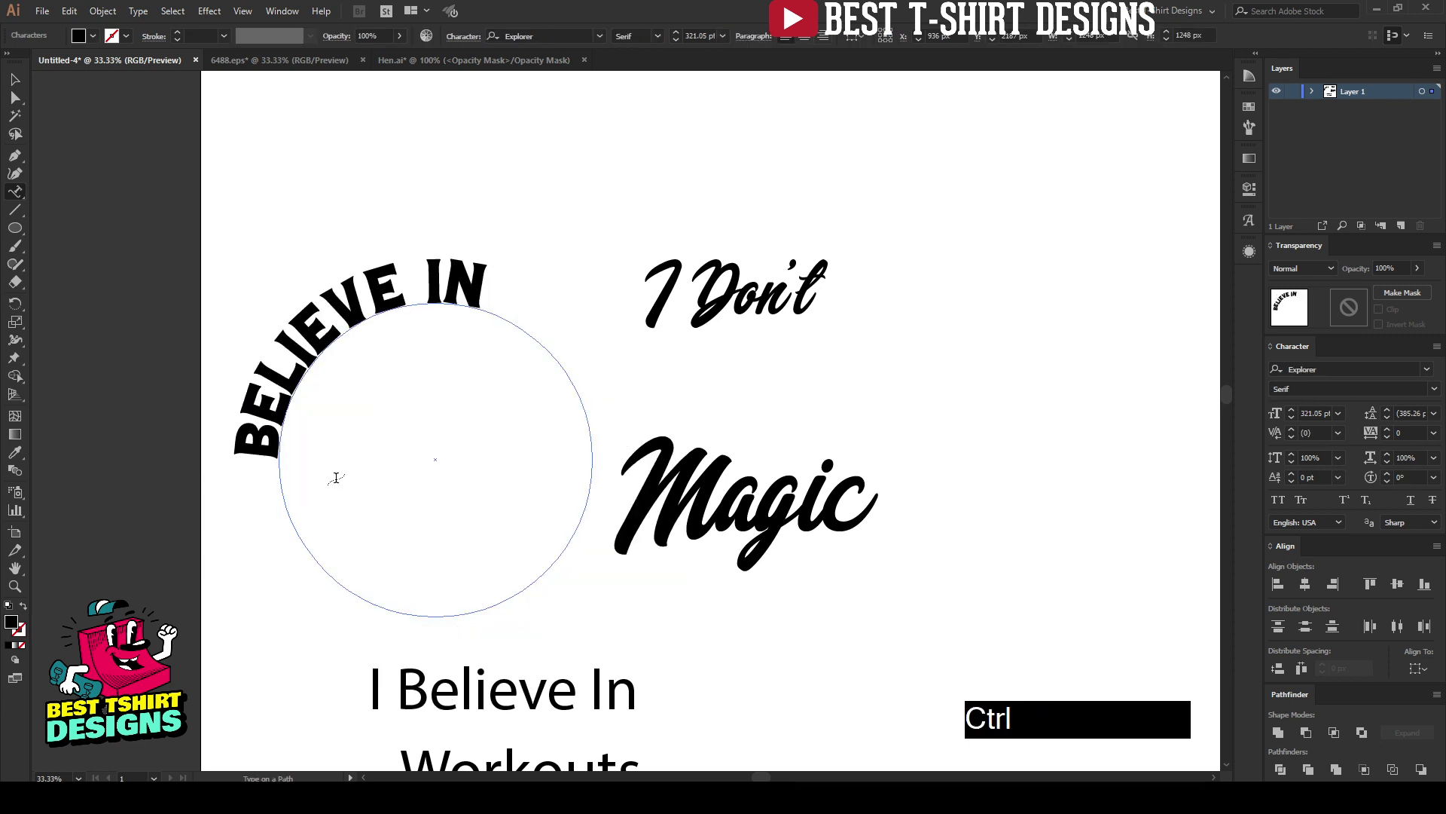
# Slide the "BELIEVE IN" path text around the circle so it arches symmetrically over the top
pyautogui.click(15, 79)
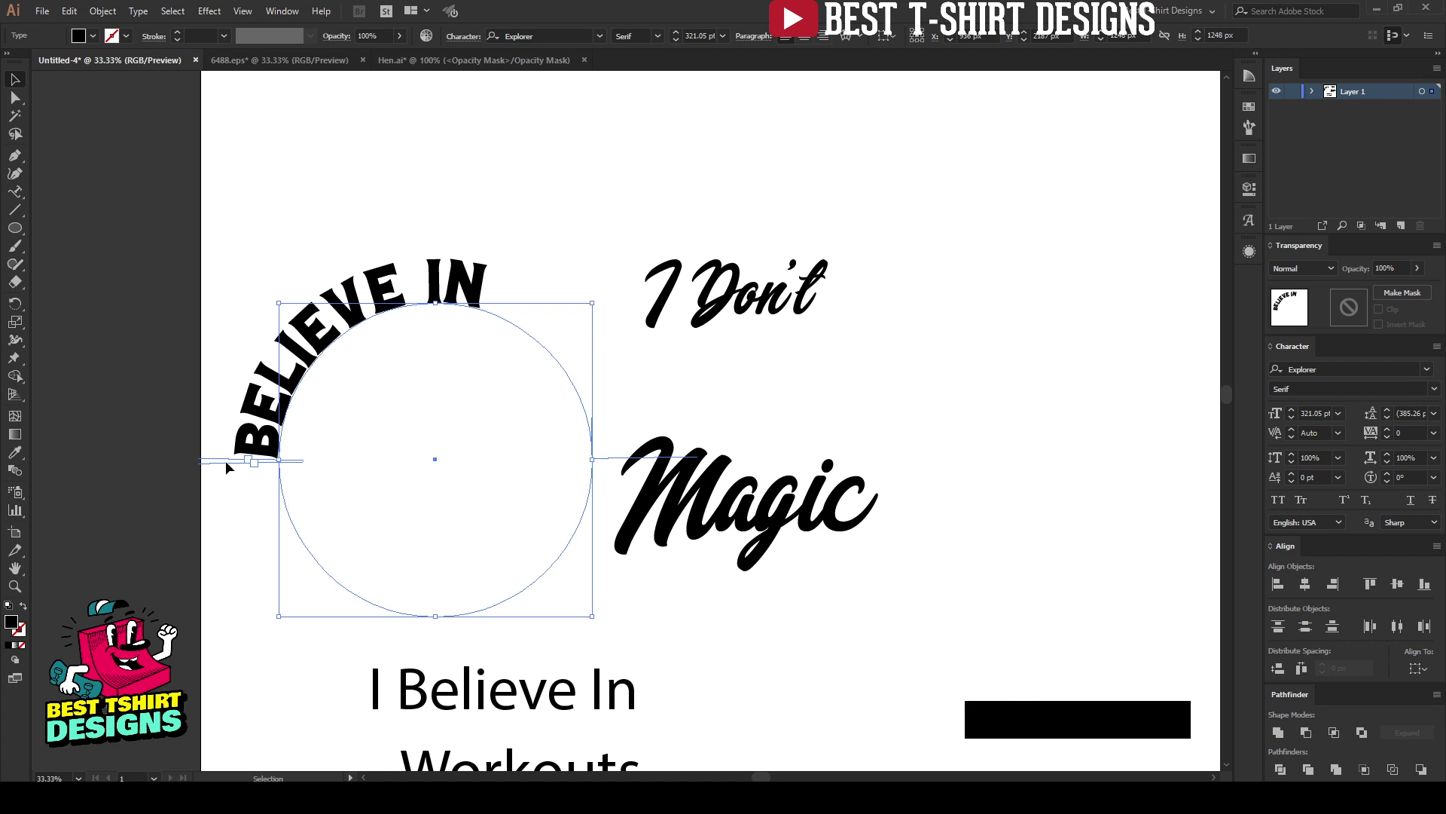
pyautogui.moveTo(224, 460); pyautogui.dragTo(509, 570)
pyautogui.moveTo(602, 472); pyautogui.dragTo(604, 459)
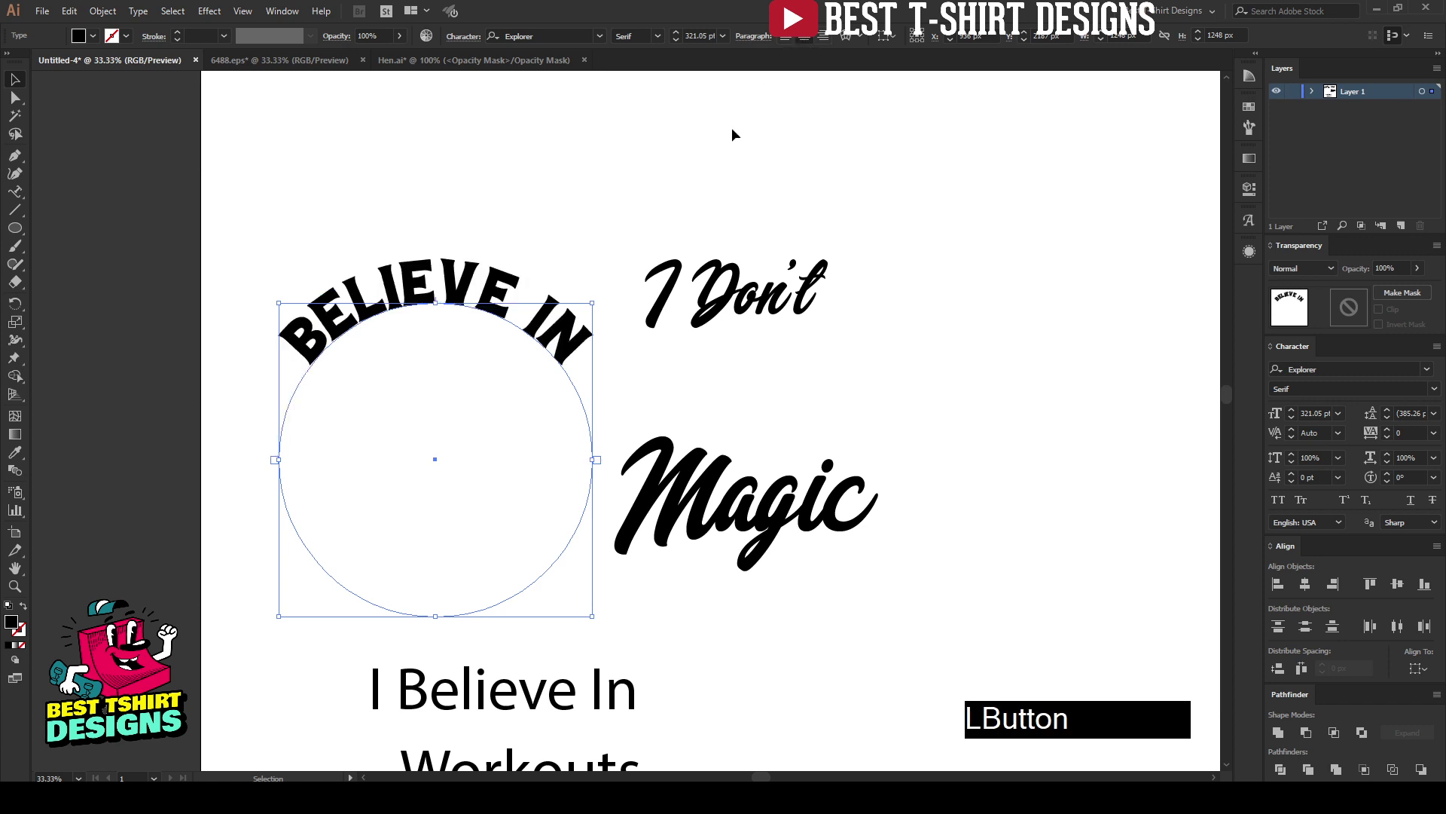
# Place "I Don't" above the arched "BELIEVE IN" and "Magic" beneath it, and align all three horizontally by their centers
pyautogui.moveTo(457, 288); pyautogui.dragTo(480, 251)
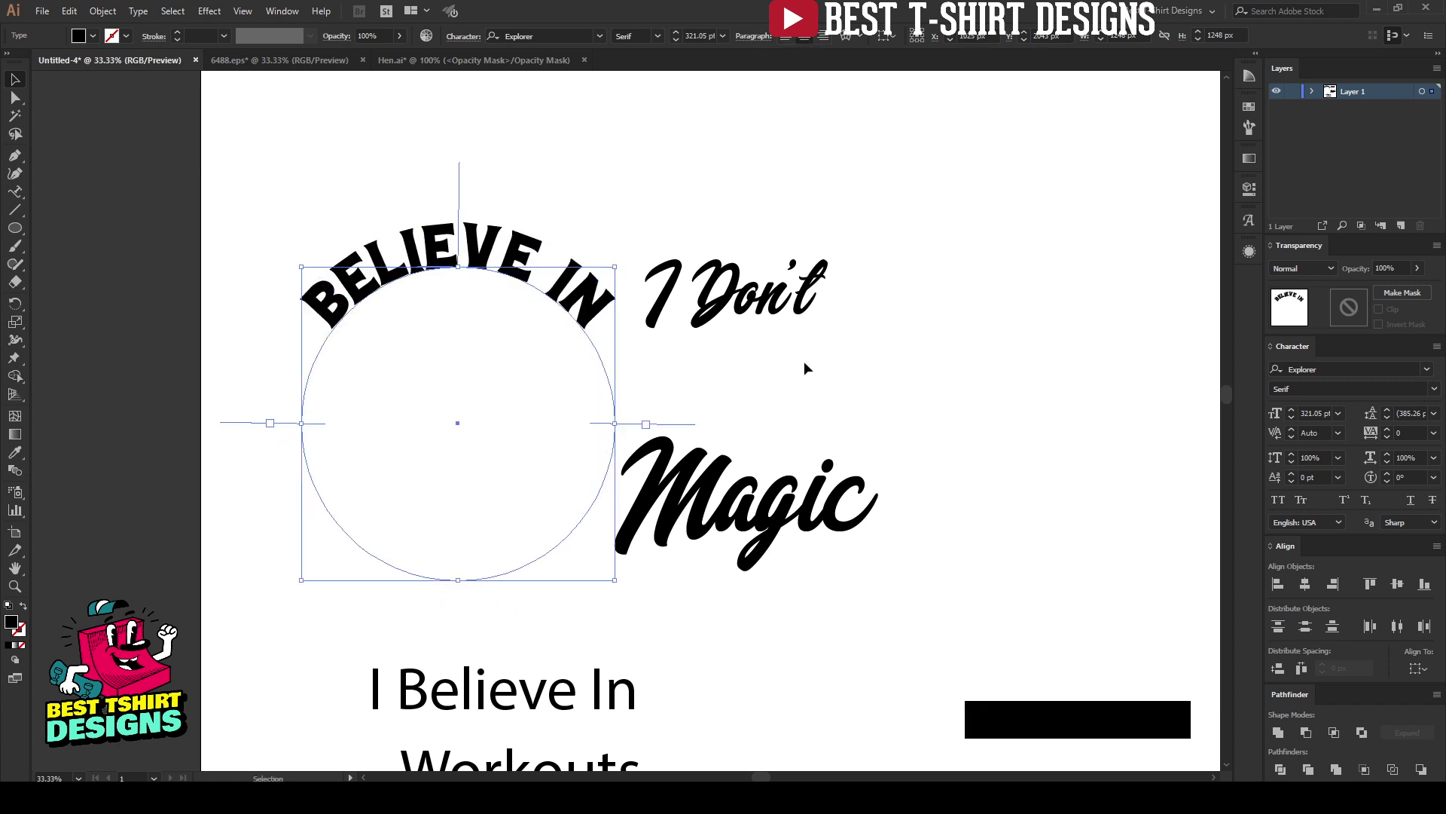
pyautogui.moveTo(762, 297); pyautogui.dragTo(488, 198)
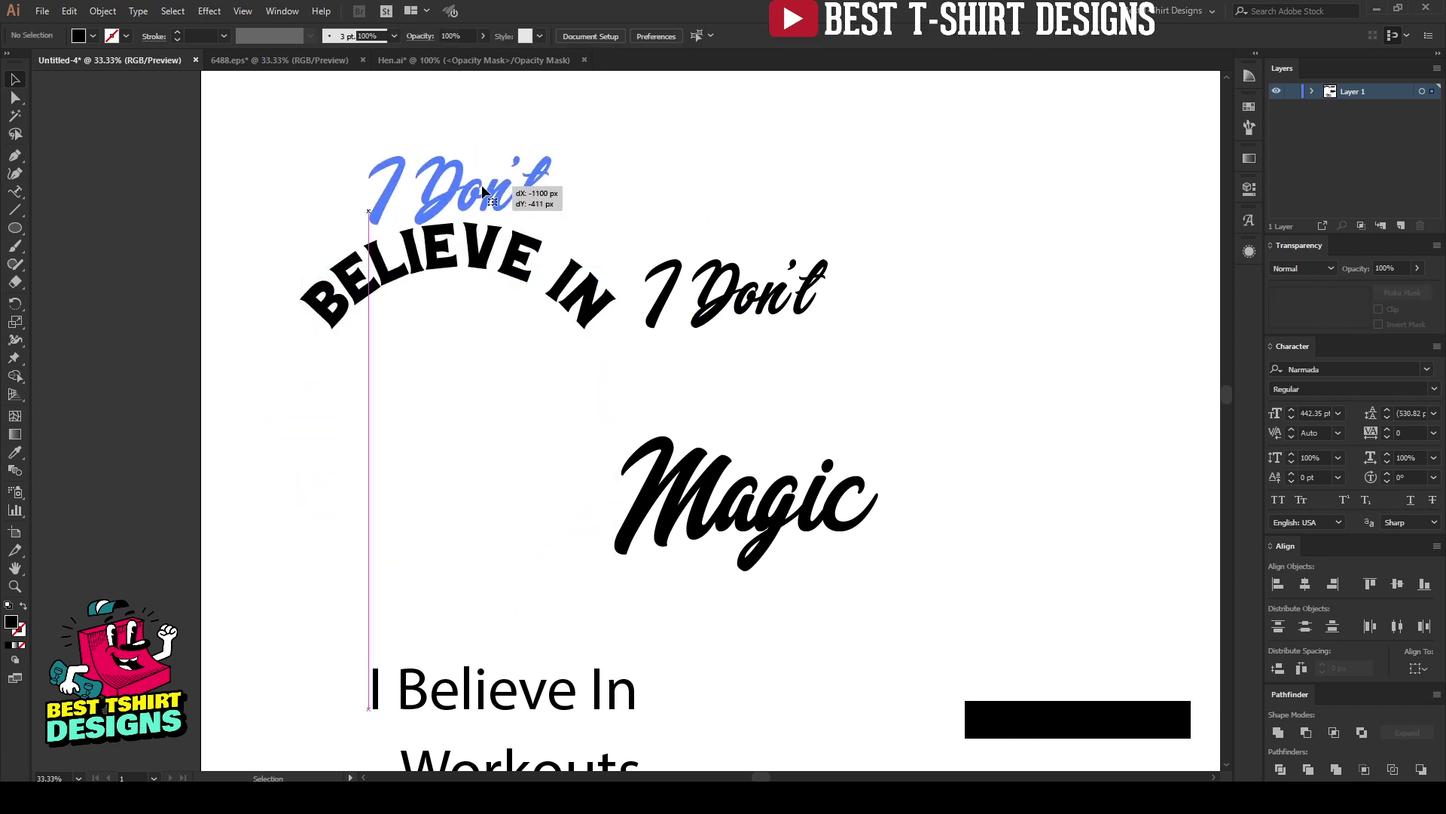
pyautogui.moveTo(781, 500); pyautogui.dragTo(499, 409)
pyautogui.moveTo(597, 412); pyautogui.dragTo(586, 412)
pyautogui.moveTo(472, 410); pyautogui.dragTo(461, 345)
pyautogui.moveTo(694, 452); pyautogui.dragTo(280, 131)
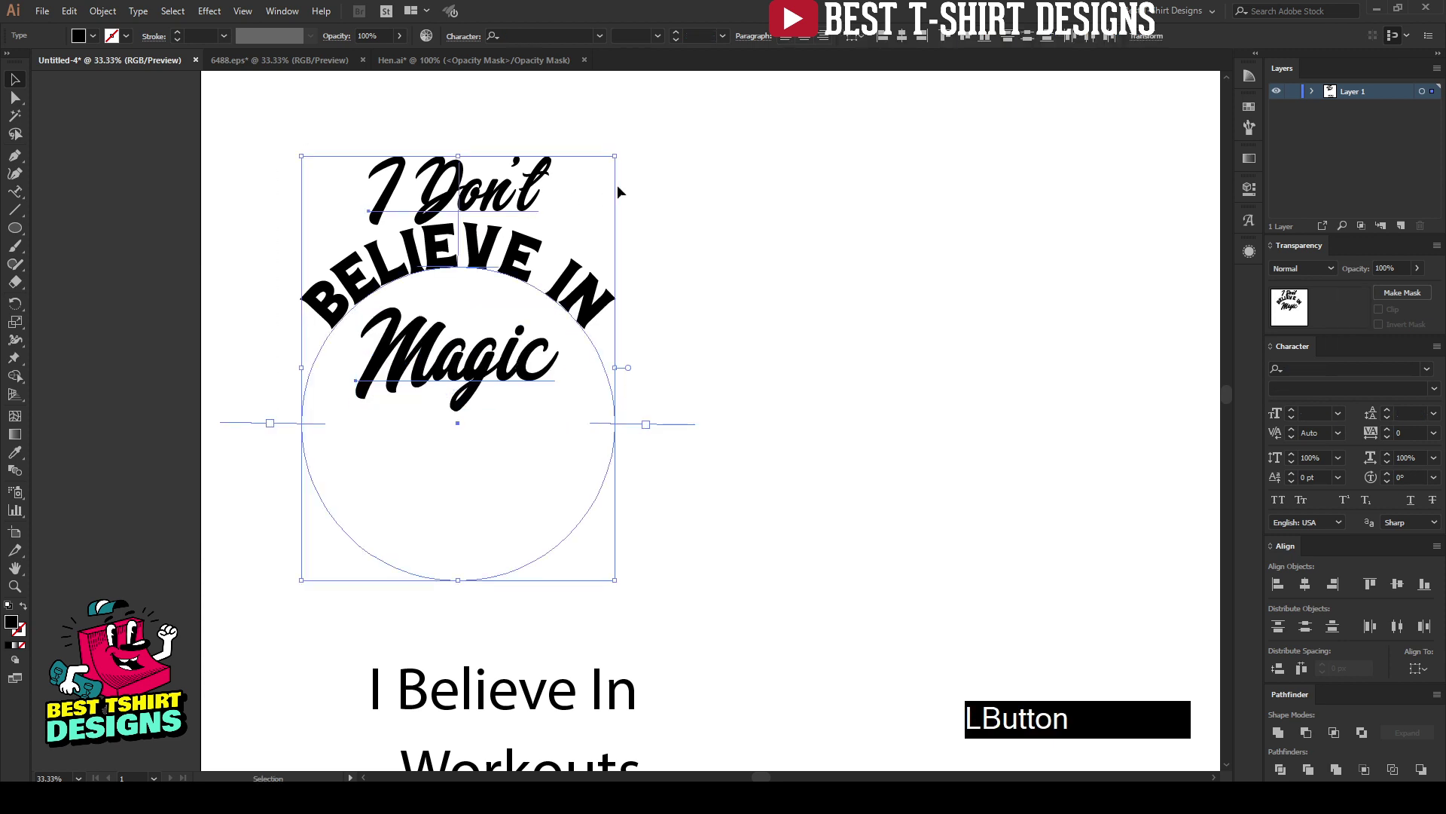
pyautogui.click(912, 34)
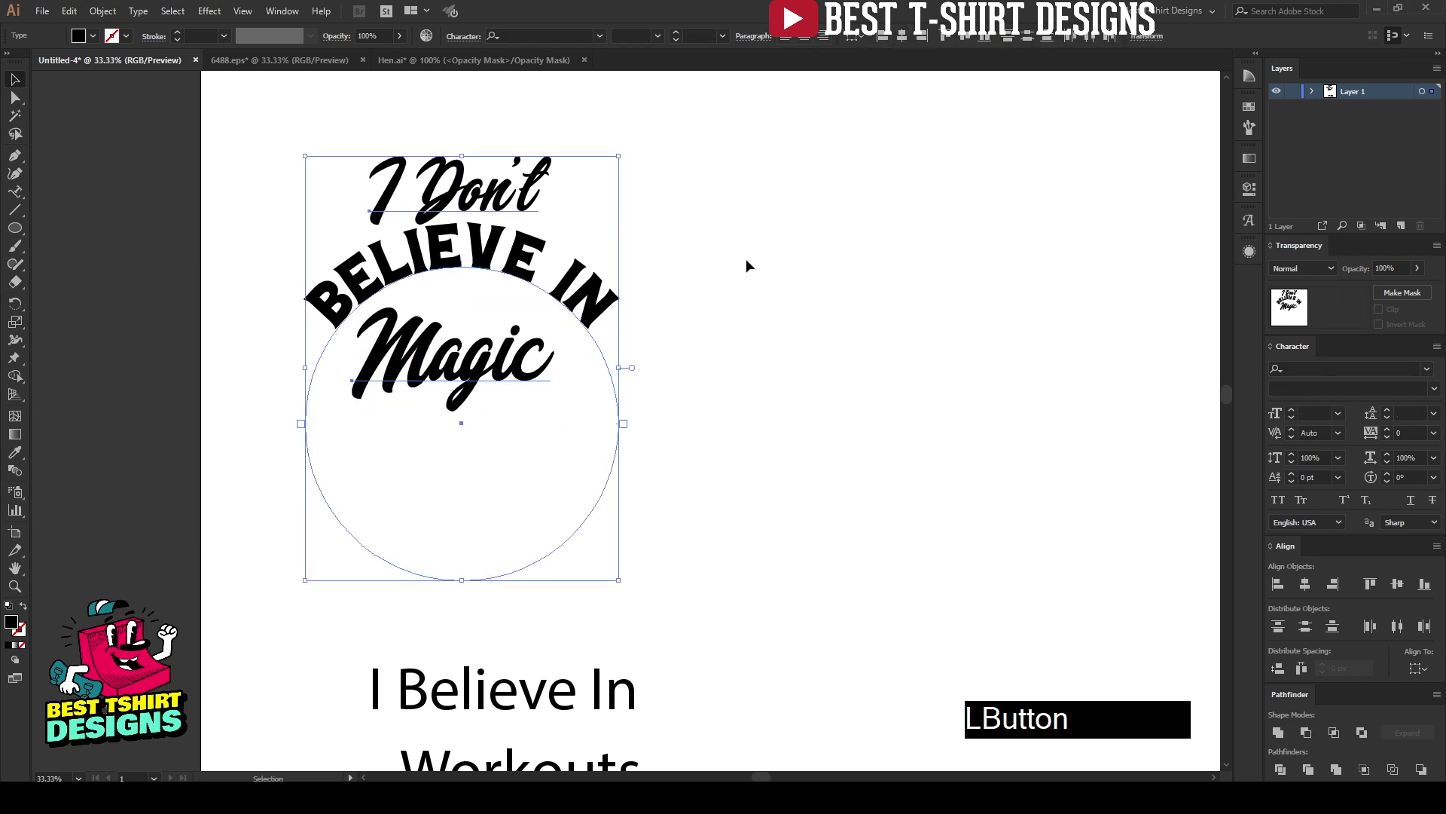
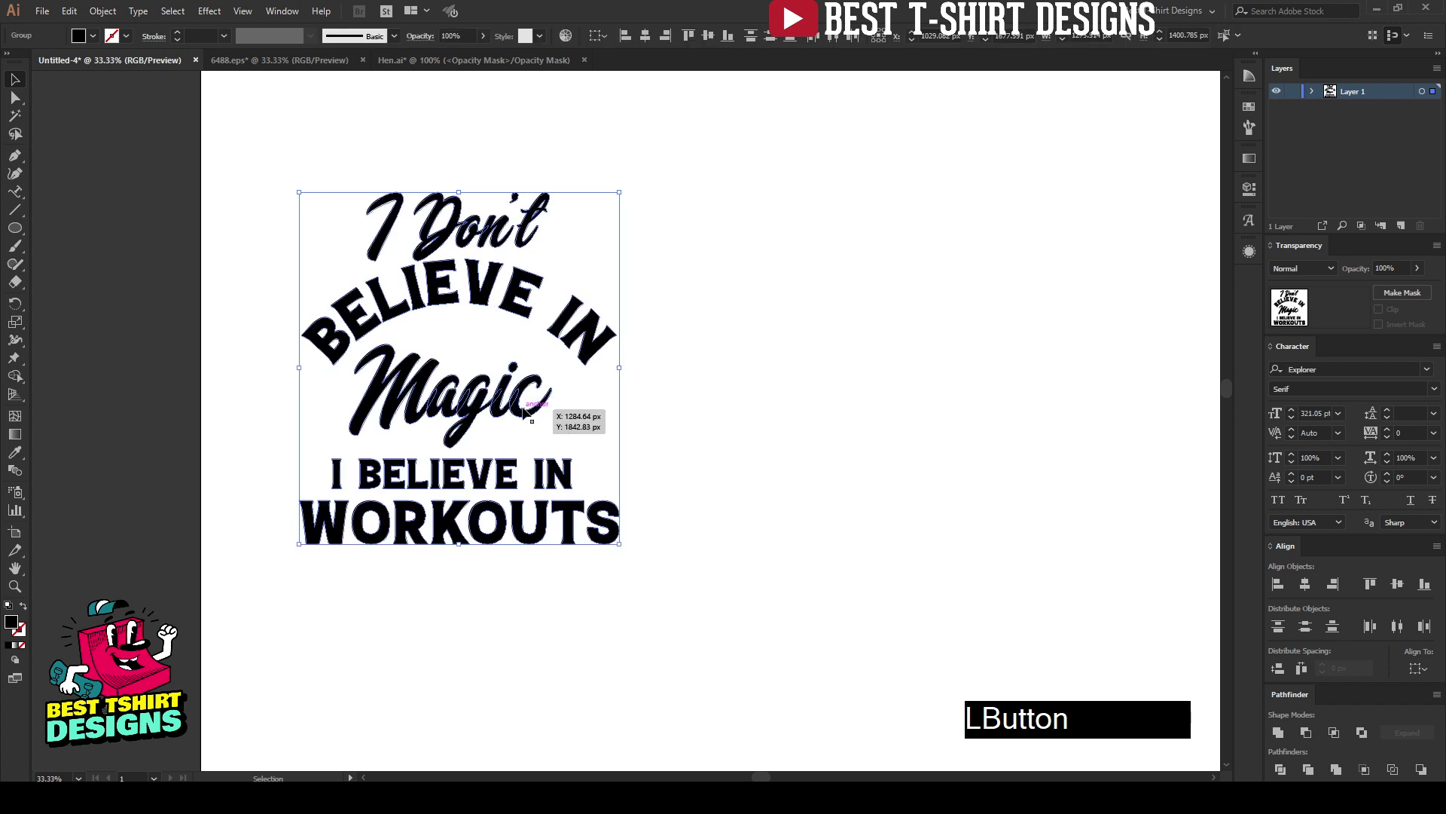
# Align the five outlined lines of the quote horizontally by their centers
pyautogui.click(647, 35)
pyautogui.click(728, 304)
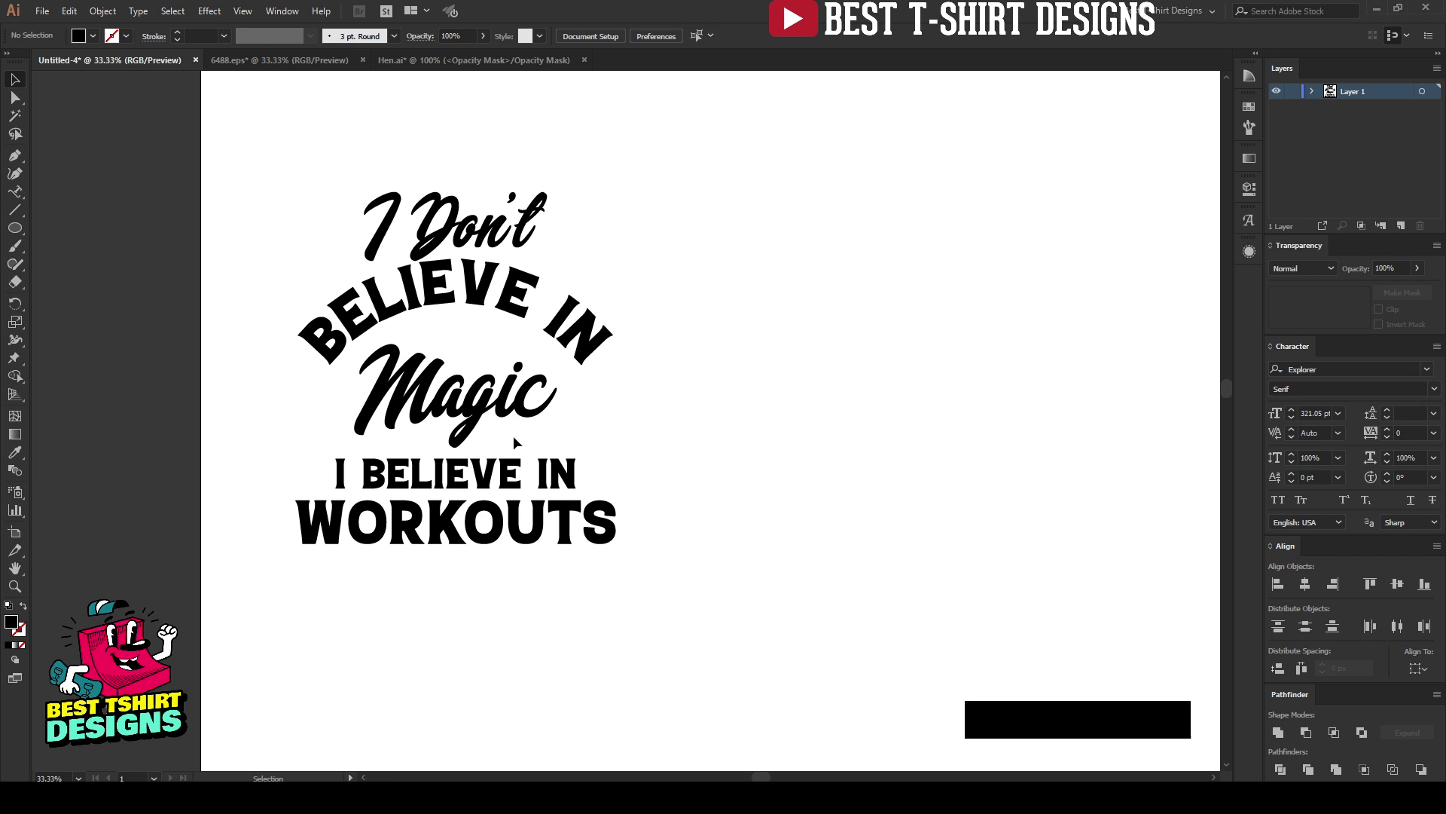
pyautogui.moveTo(303, 170); pyautogui.dragTo(642, 621)
pyautogui.click(743, 513)
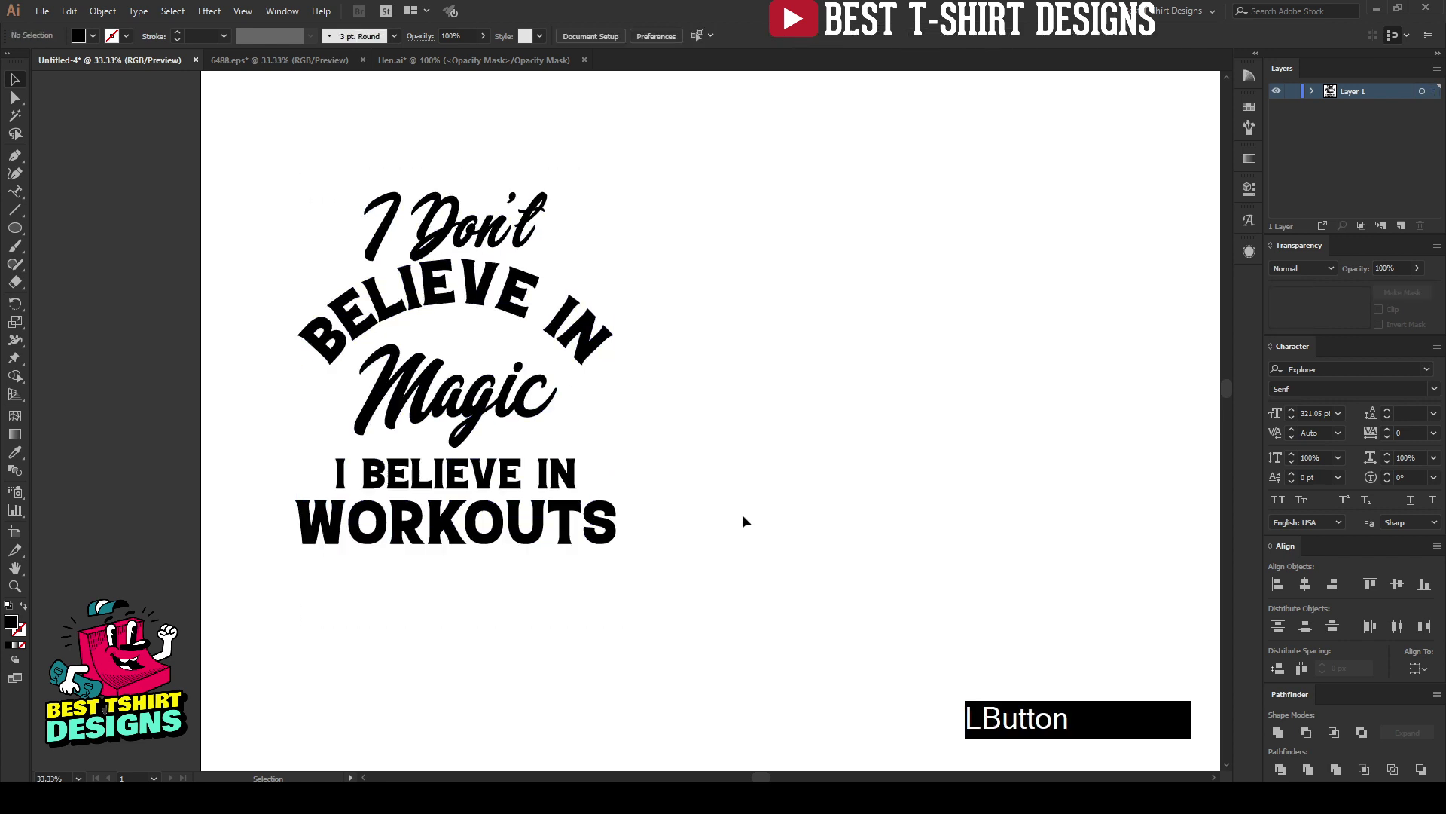
pyautogui.moveTo(292, 163); pyautogui.dragTo(664, 617)
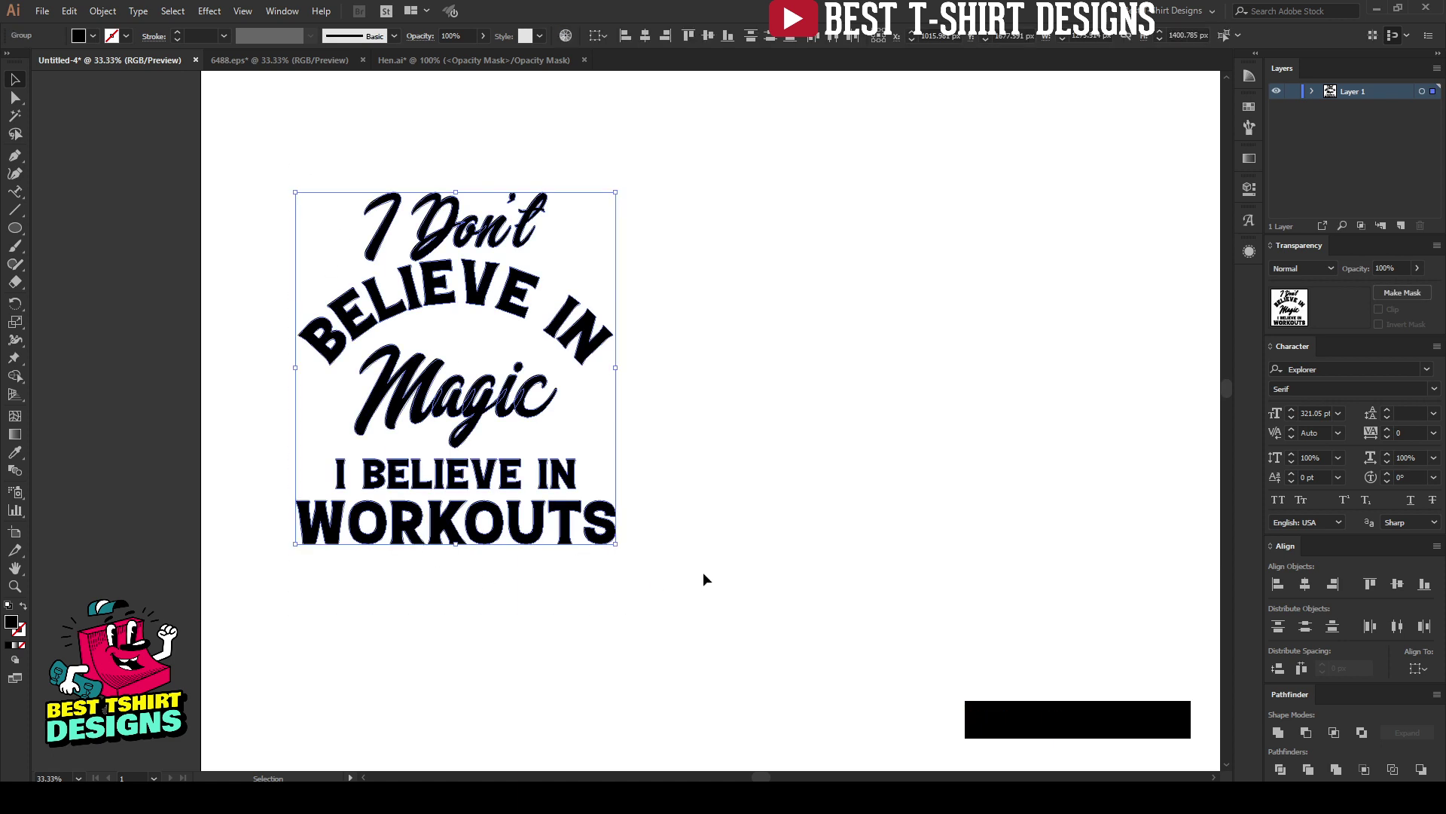
pyautogui.click(787, 490)
pyautogui.moveTo(296, 153); pyautogui.dragTo(651, 589)
pyautogui.click(702, 494)
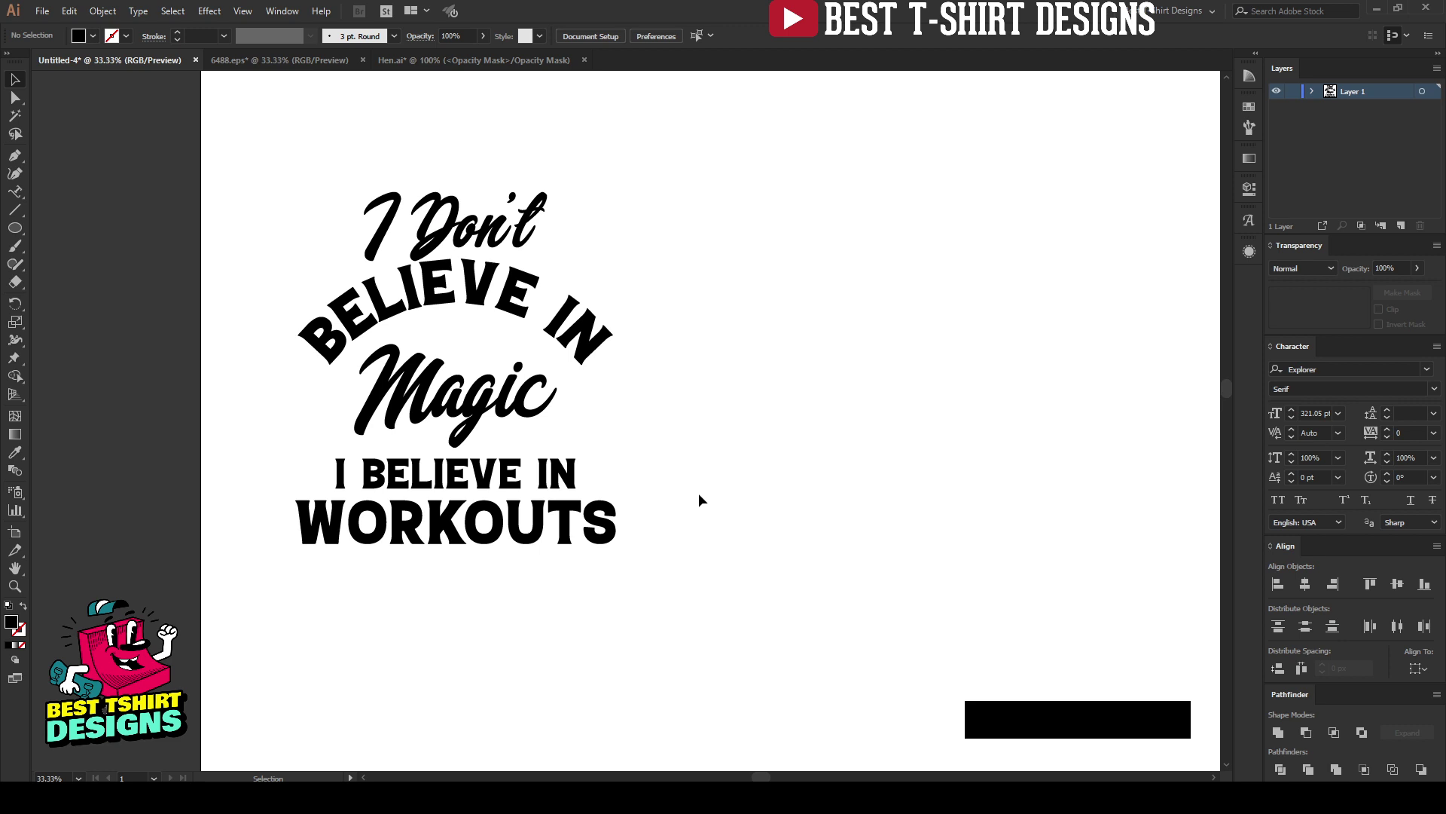
pyautogui.click(699, 494)
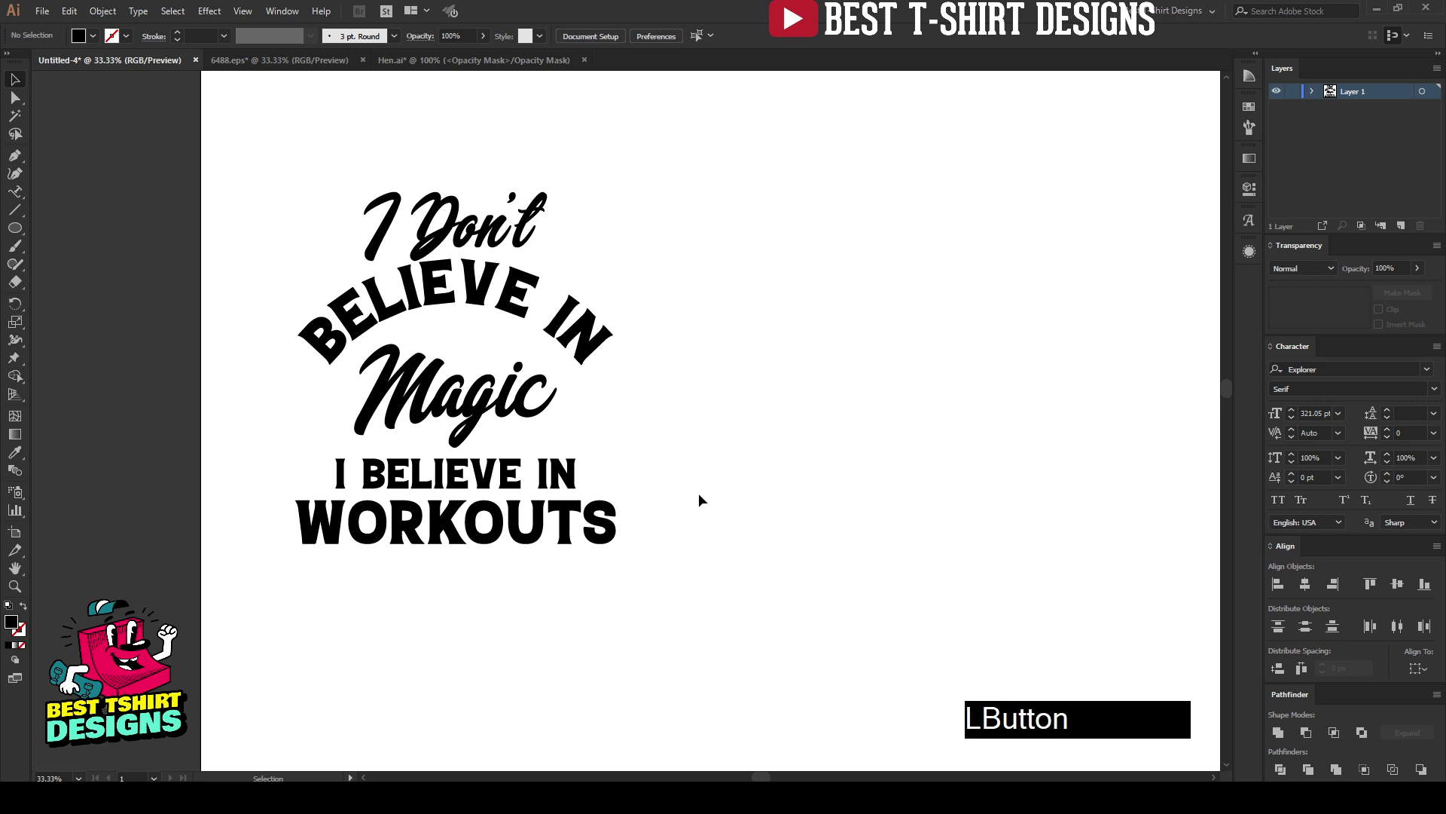
# Nudge the arched "BELIEVE IN" up so its top slightly overlaps the bottom of "I Don't"
pyautogui.click(509, 293)
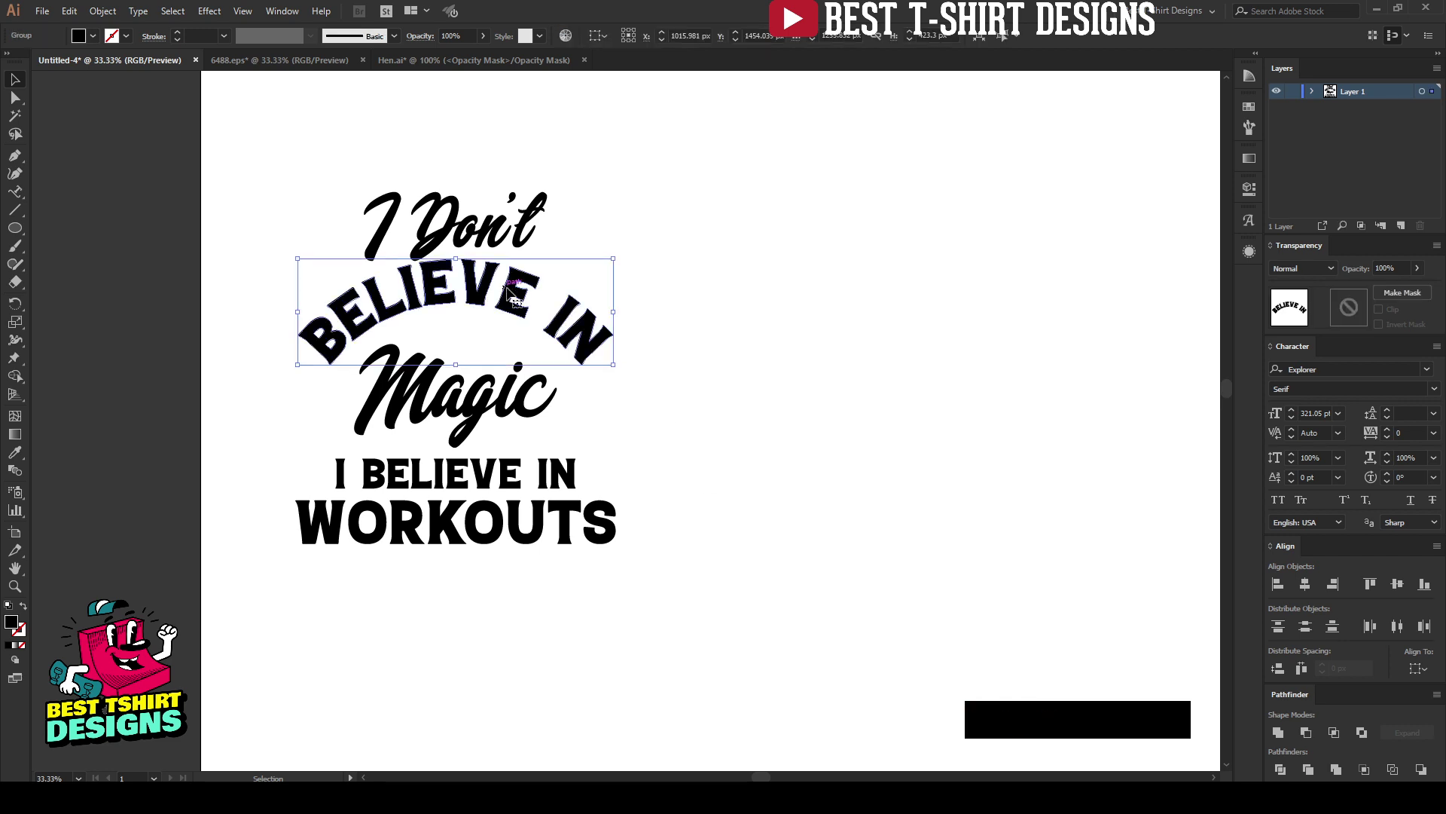
pyautogui.press('Down')
pyautogui.press('Down')
pyautogui.press('Up')
pyautogui.press('Up')
pyautogui.press('Up')
pyautogui.press('Up')
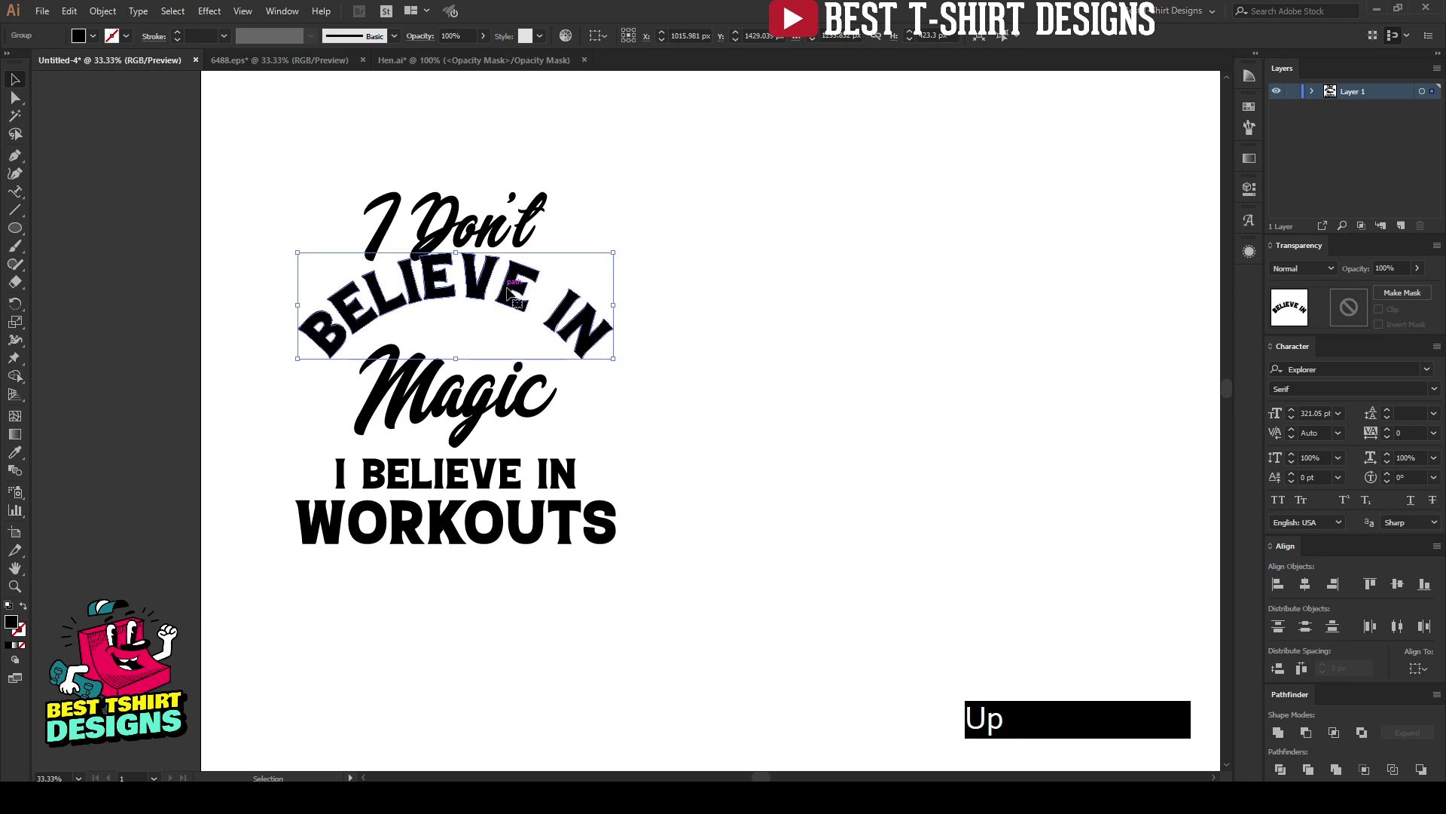
pyautogui.press('Up')
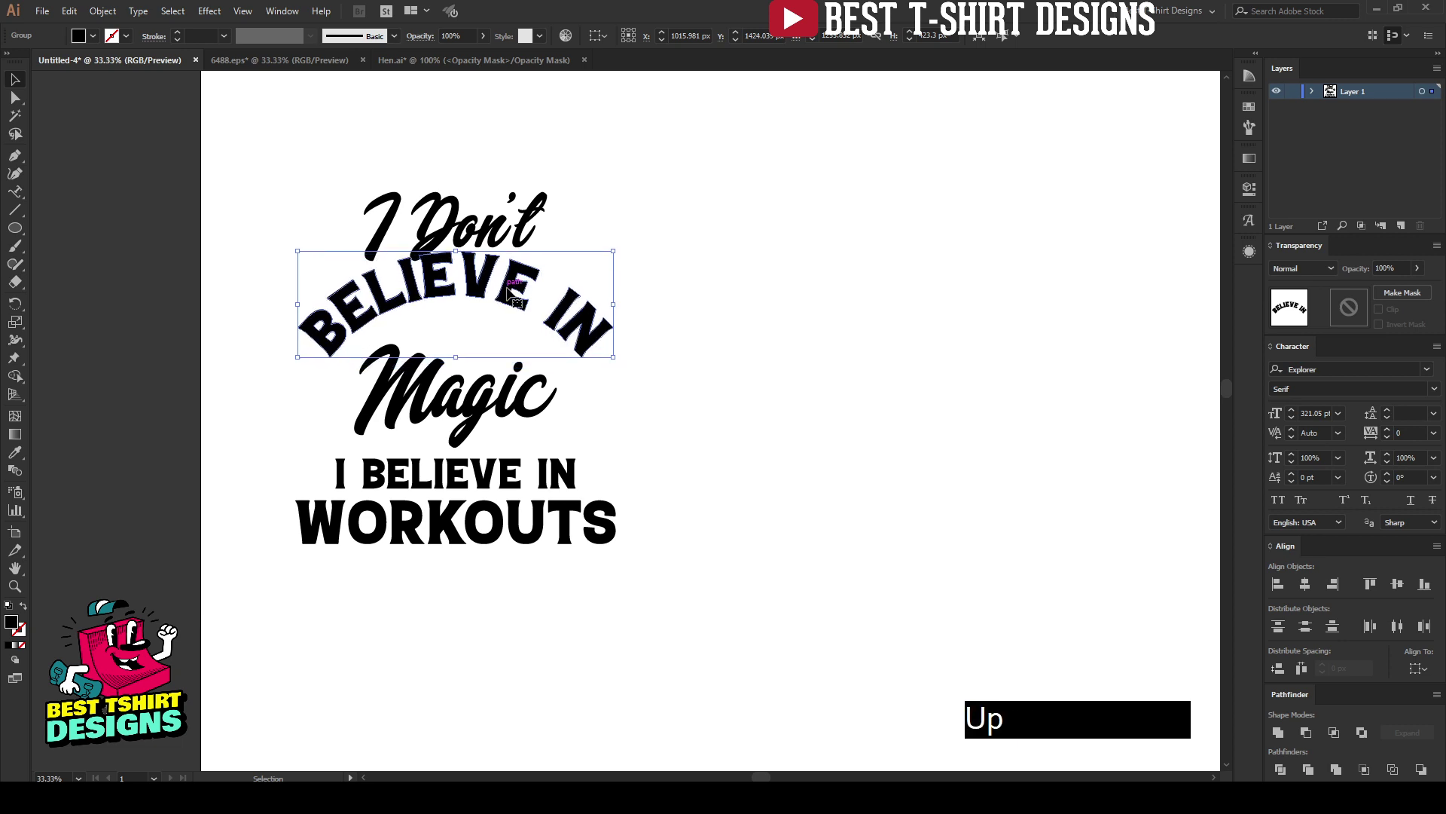
# Move "Magic" up into the arch so its M overlaps the letters of "BELIEVE IN"
pyautogui.click(503, 394)
pyautogui.hotkey('shift', 'Up')
pyautogui.hotkey('shift', 'Up')
pyautogui.hotkey('shift', 'Up')
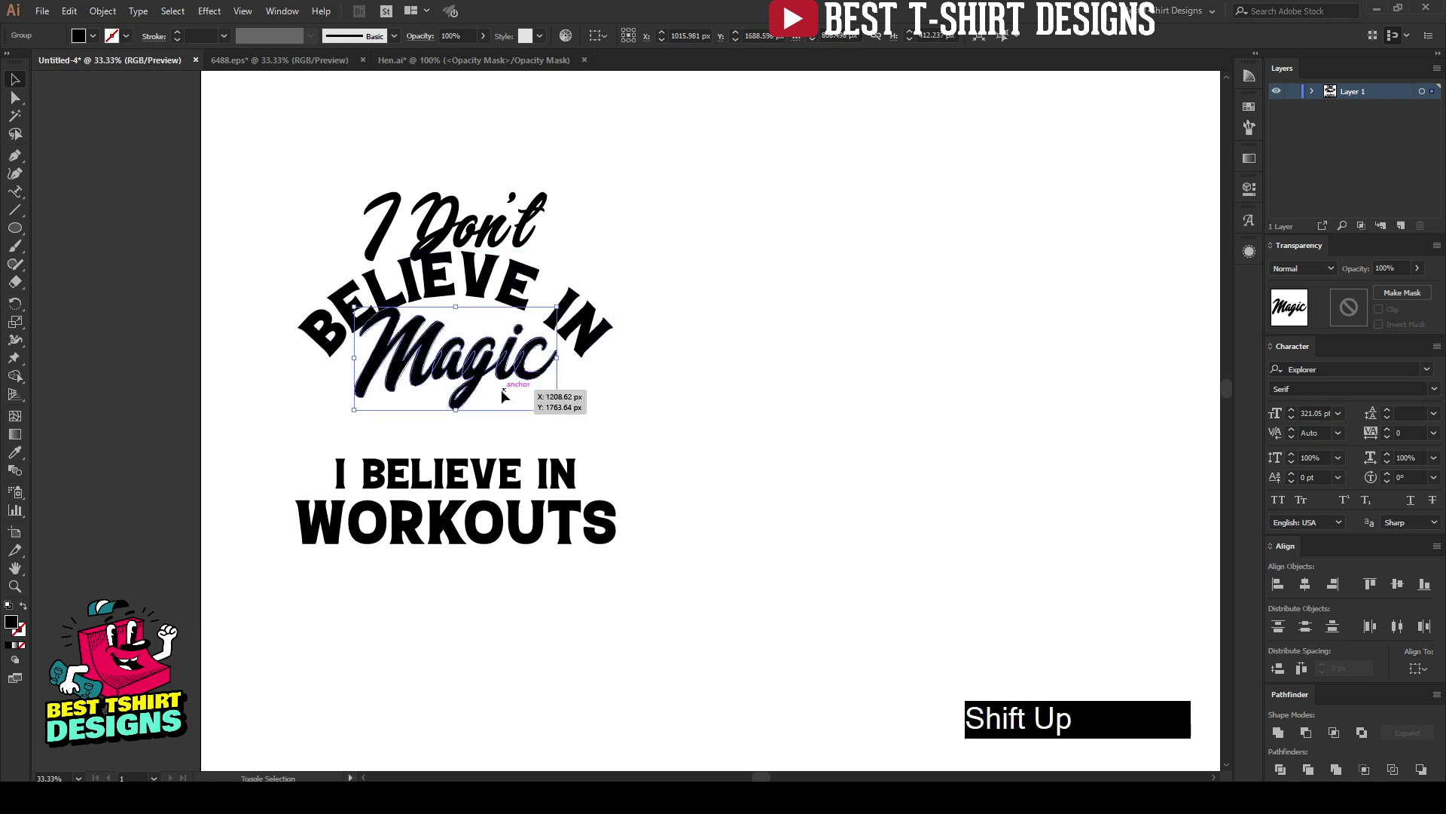
# Move "I BELIEVE IN" and "WORKOUTS" up tightly under "Magic" and center all the lines horizontally
pyautogui.click(513, 477)
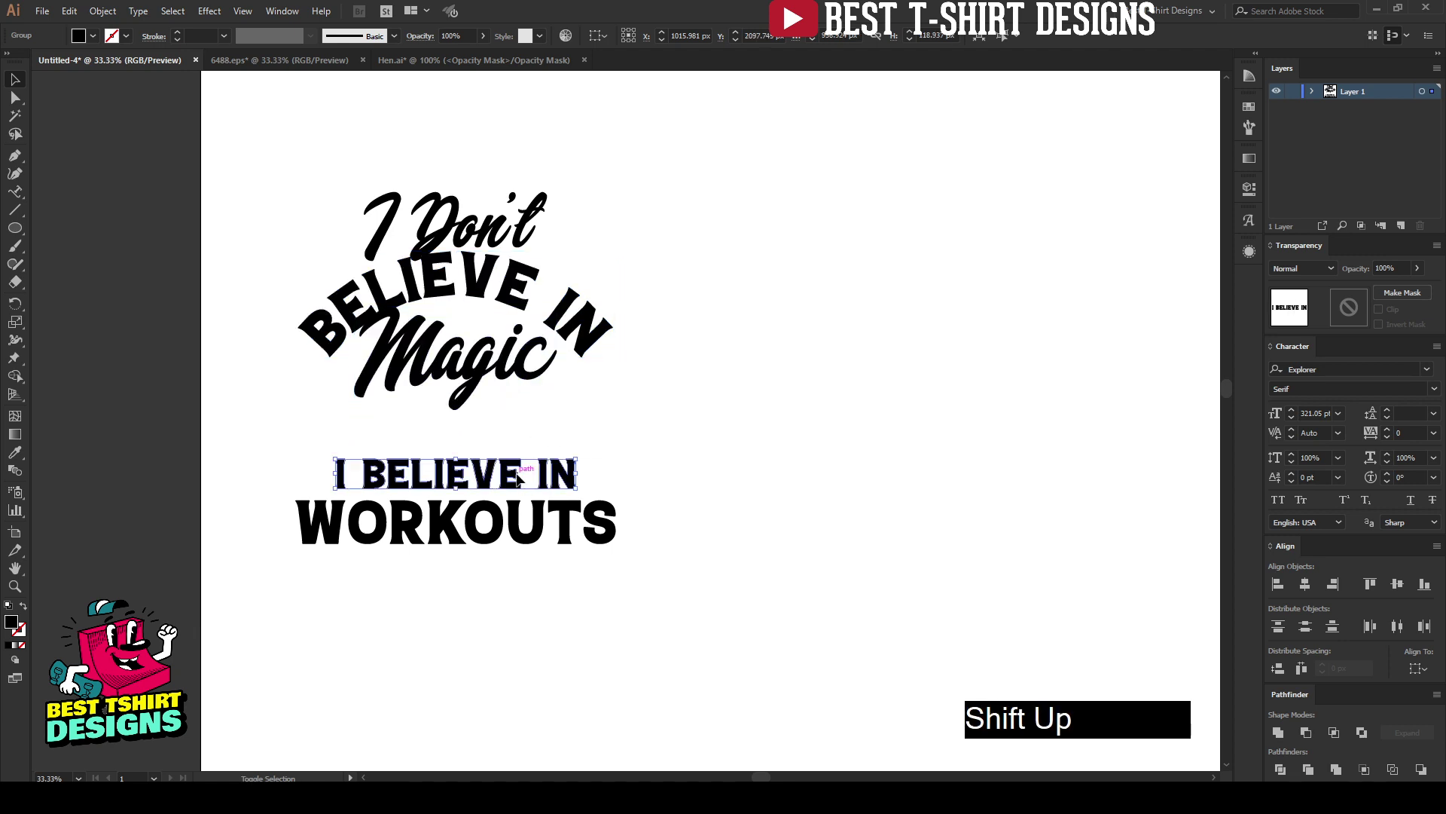
pyautogui.hotkey('shift', 'Up')
pyautogui.hotkey('shift', 'Up')
pyautogui.hotkey('shift', 'Up')
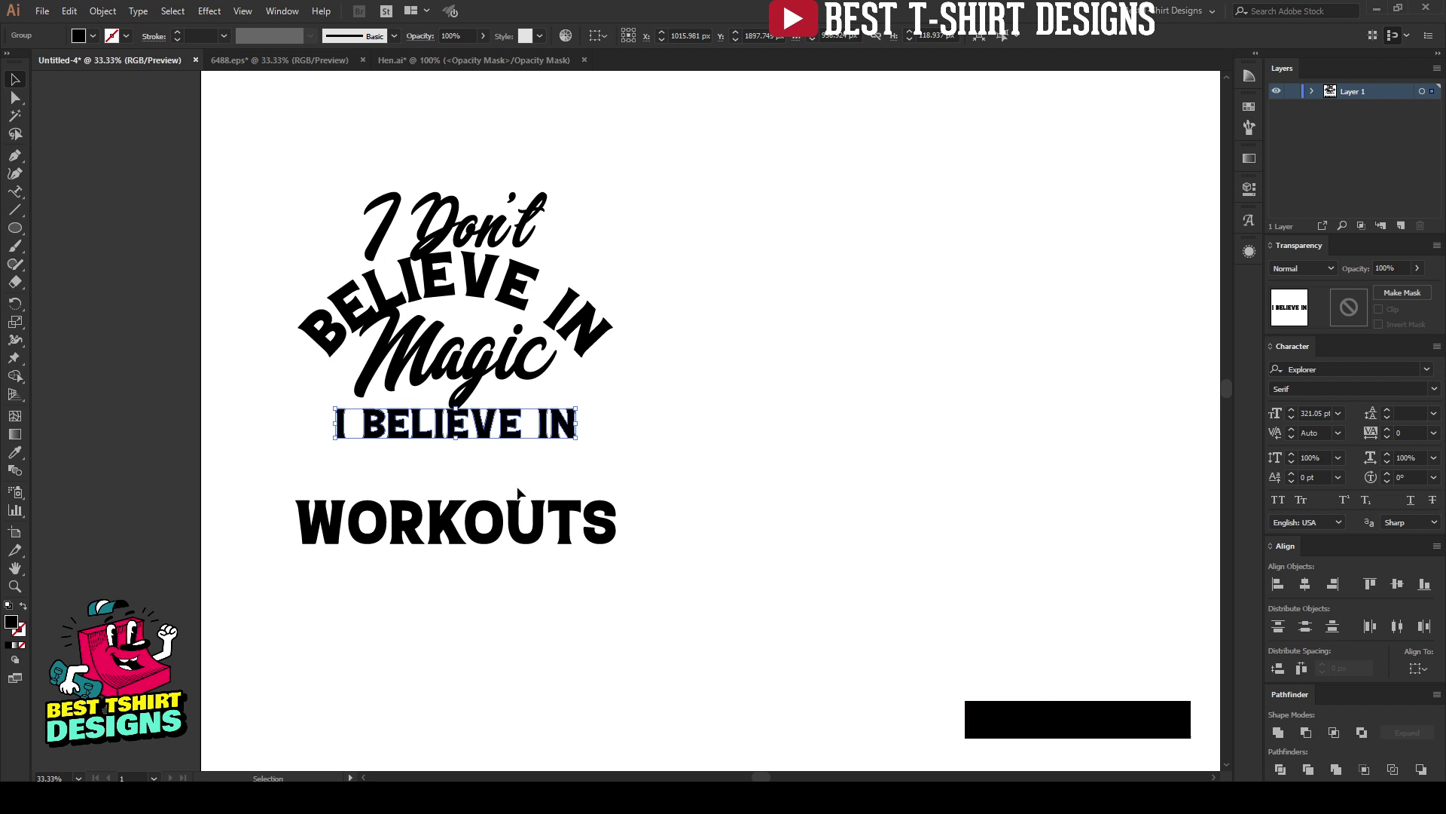
pyautogui.moveTo(516, 542); pyautogui.dragTo(517, 508)
pyautogui.click(541, 557)
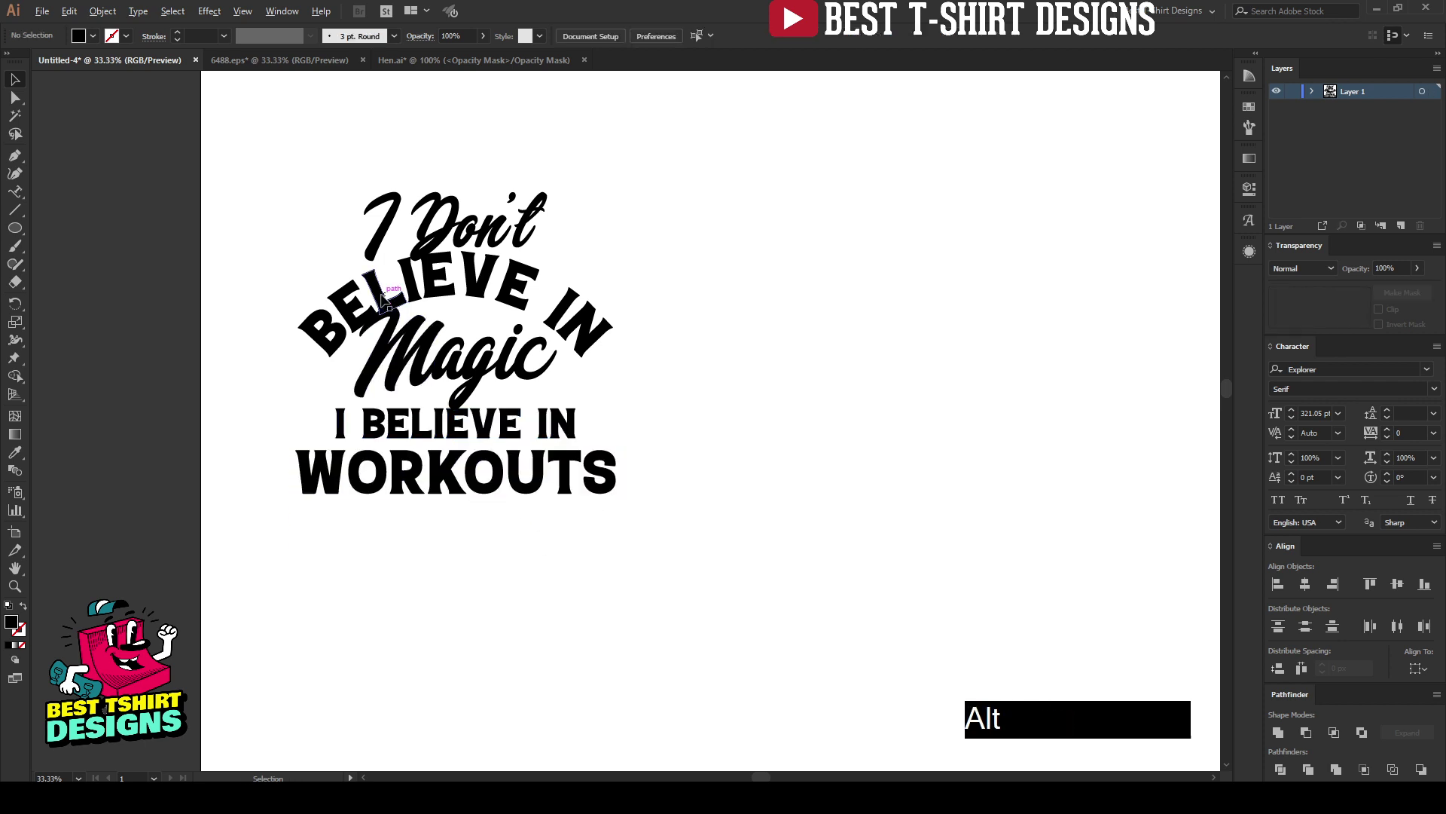
pyautogui.moveTo(300, 147); pyautogui.dragTo(624, 578)
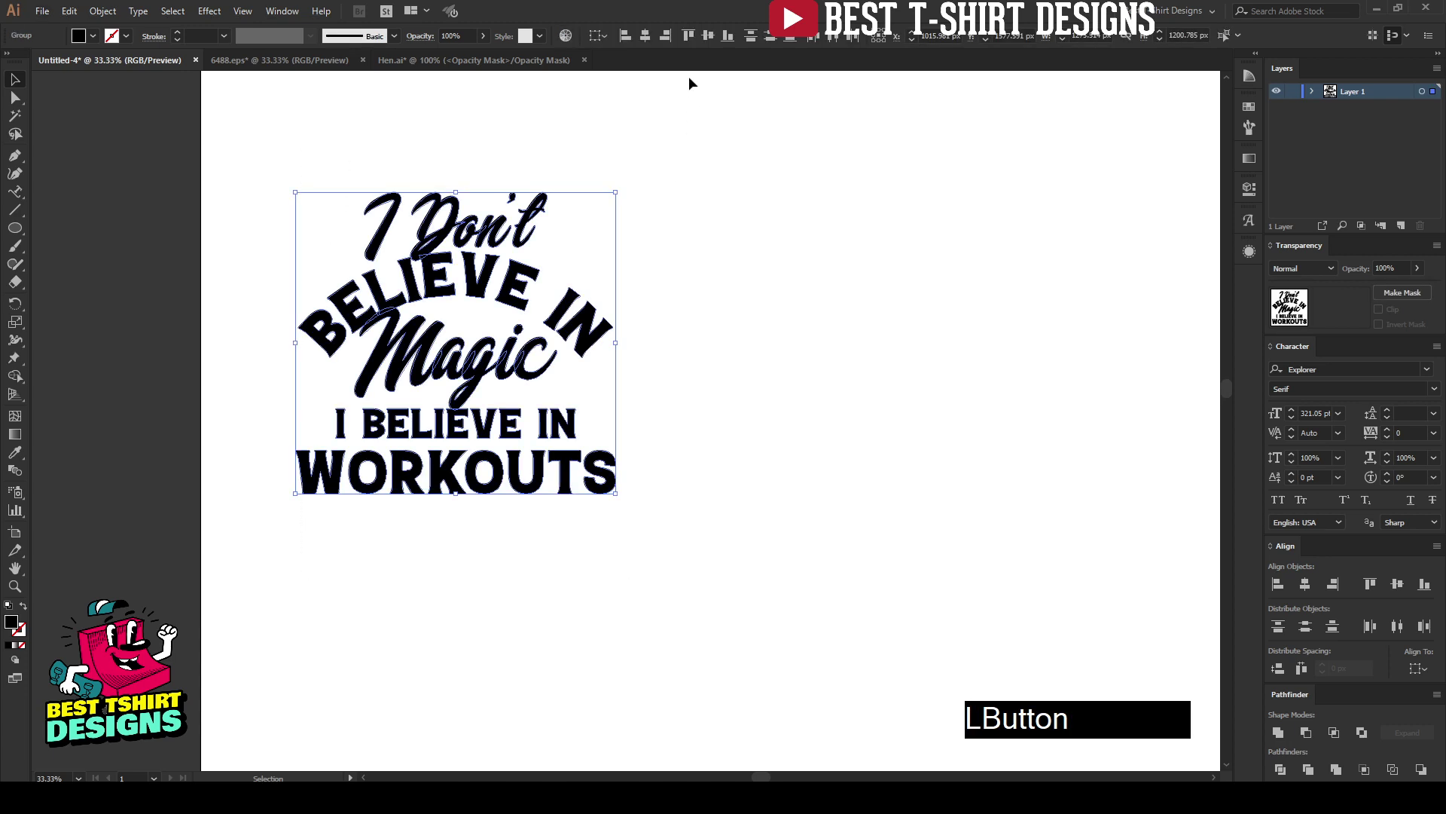
pyautogui.click(644, 36)
# Offset the "I Don't" outlines by 10 px with Miter joins and a miter limit of 4, and cut the offset shape
pyautogui.scroll(1, 409, 201)
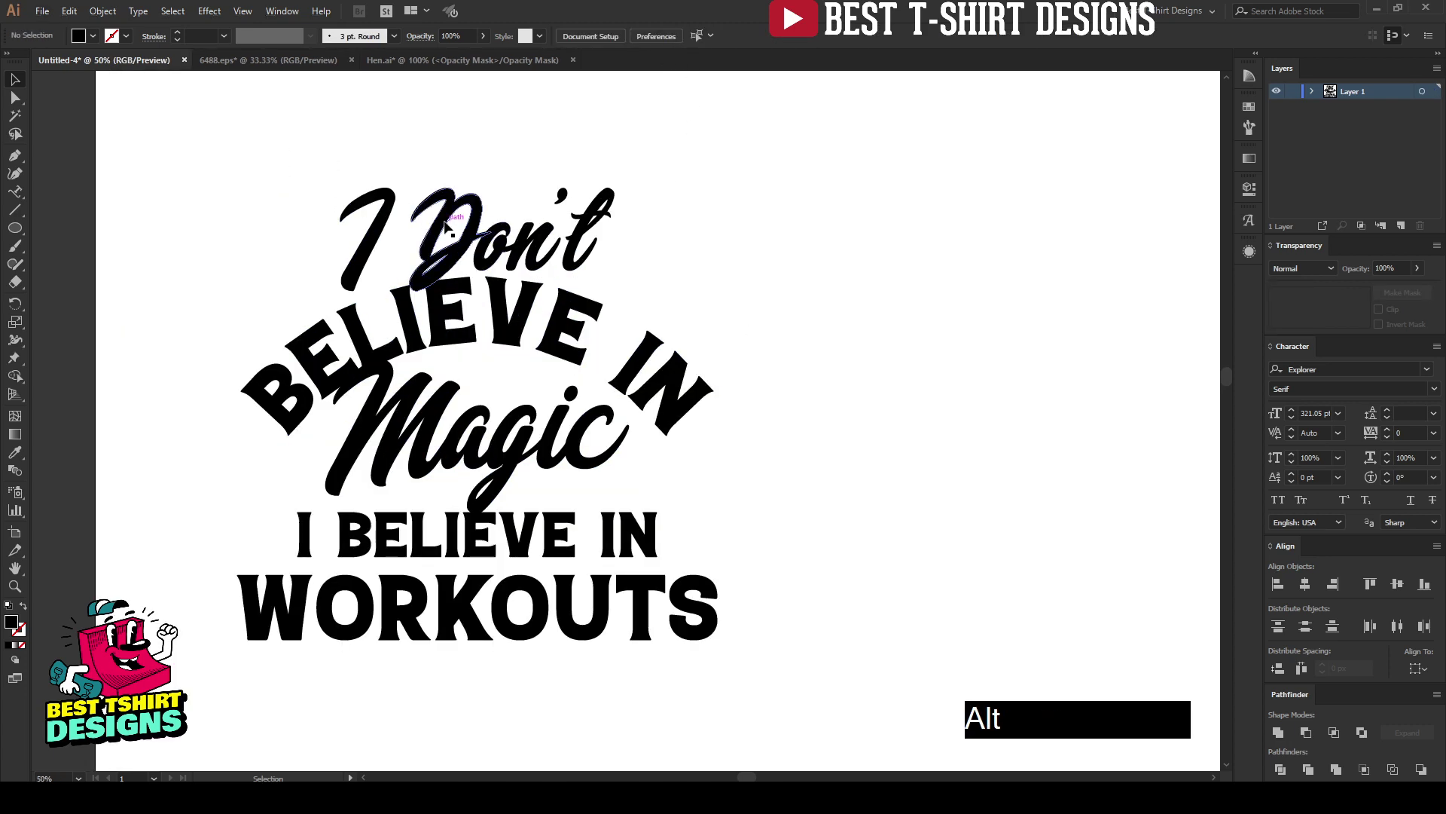
pyautogui.click(436, 214)
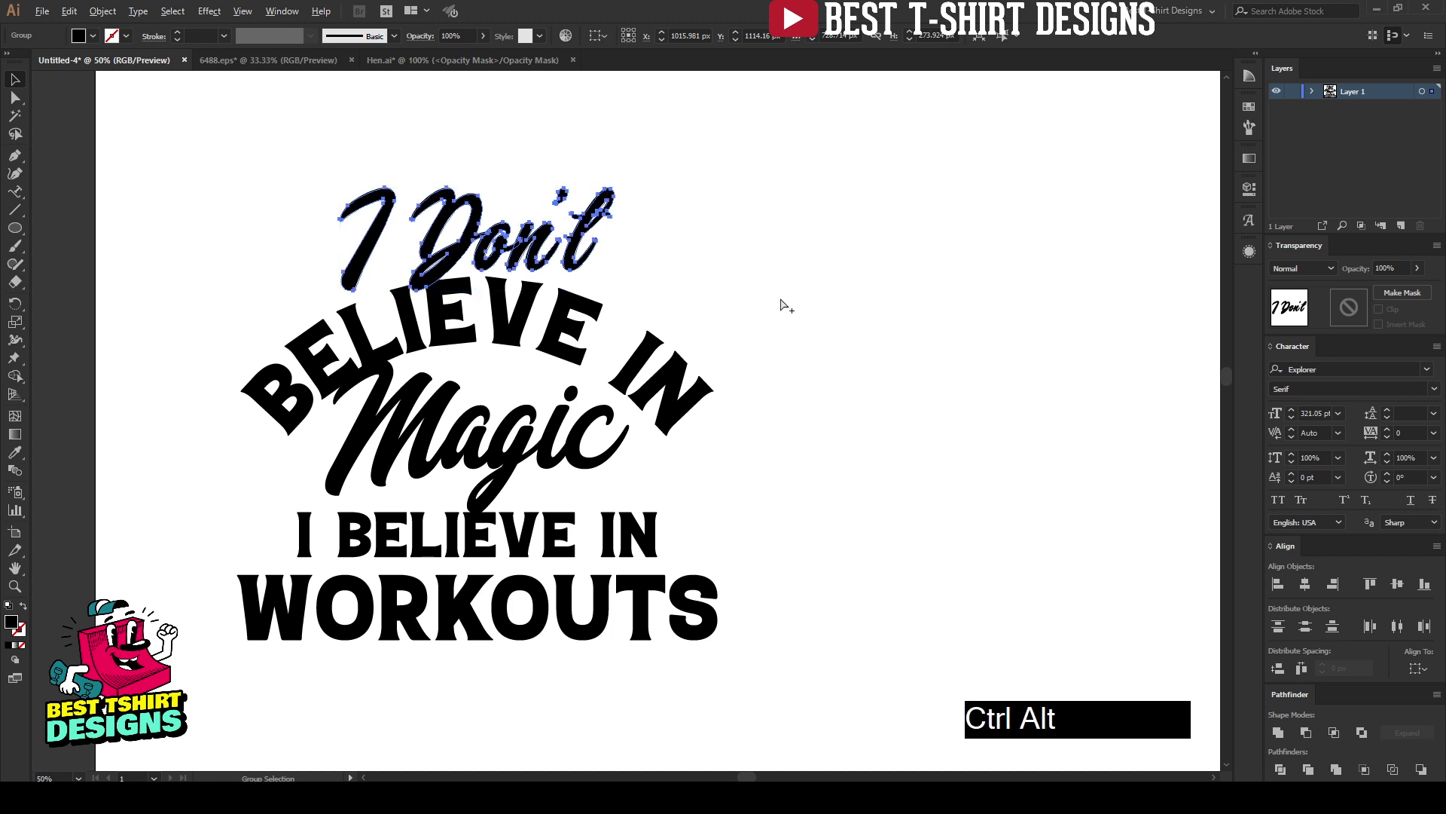
pyautogui.hotkey('ctrl', 'alt', 'f')
pyautogui.click(634, 504)
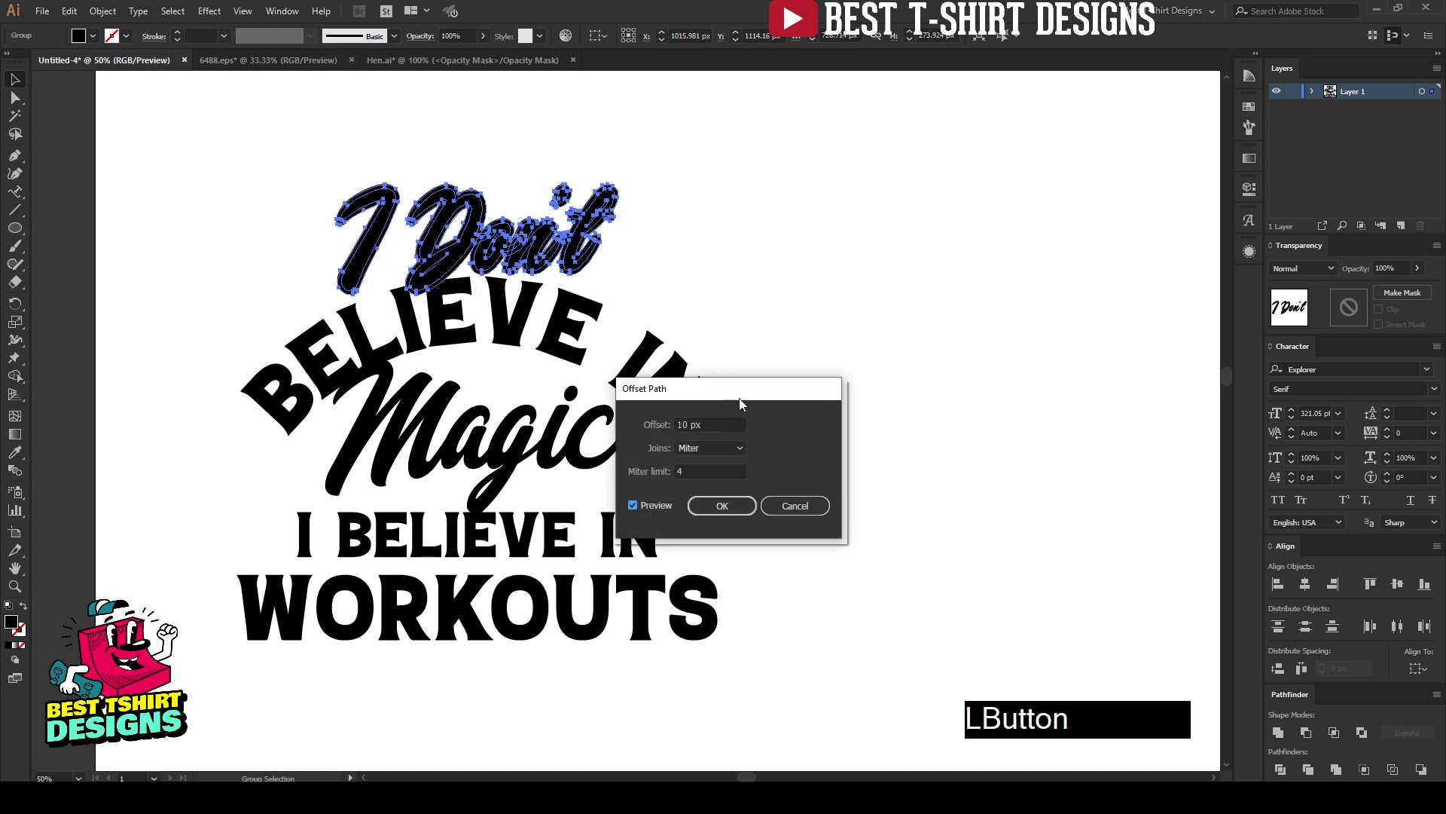
pyautogui.moveTo(740, 399); pyautogui.dragTo(816, 269)
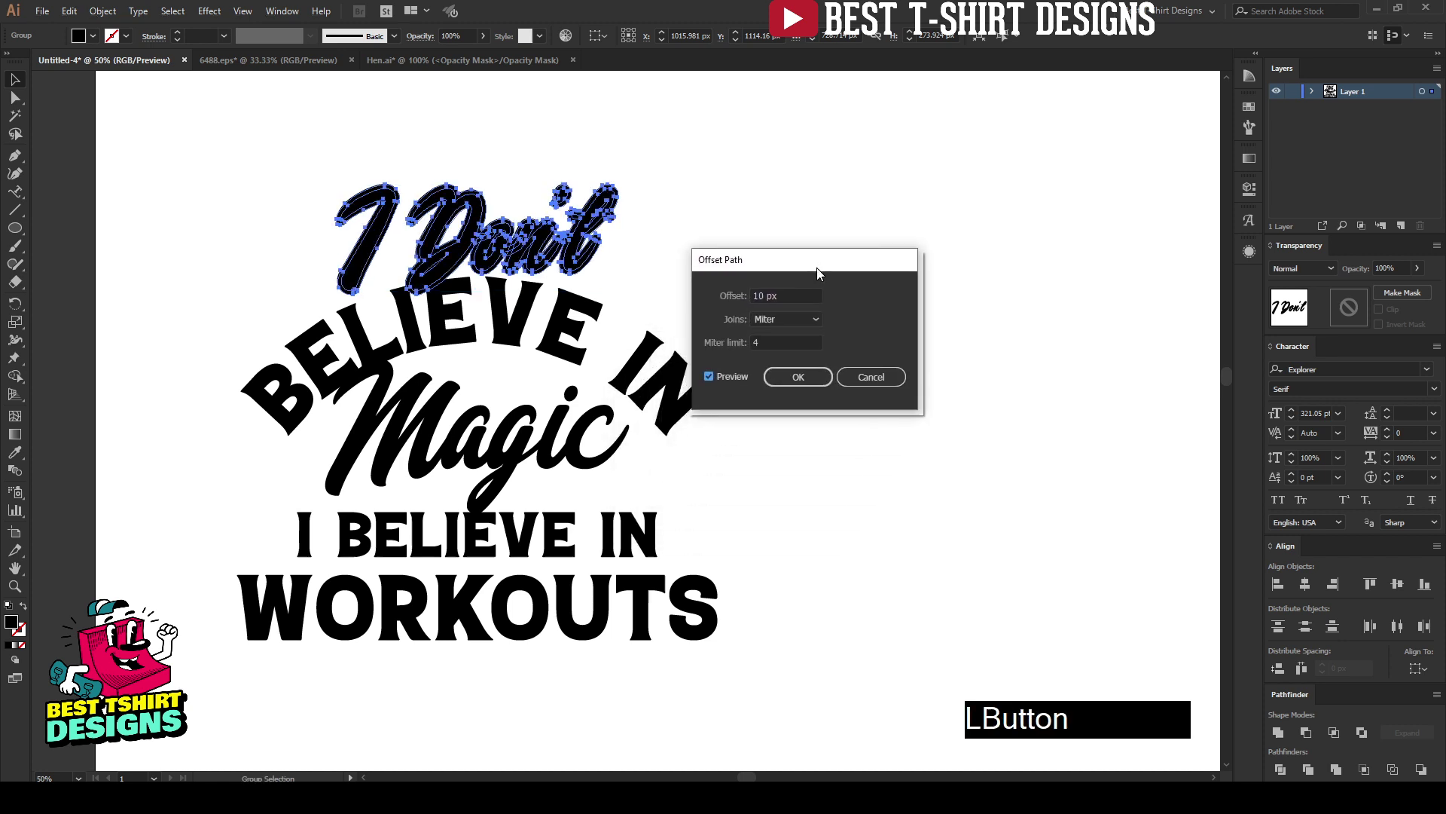
pyautogui.click(798, 377)
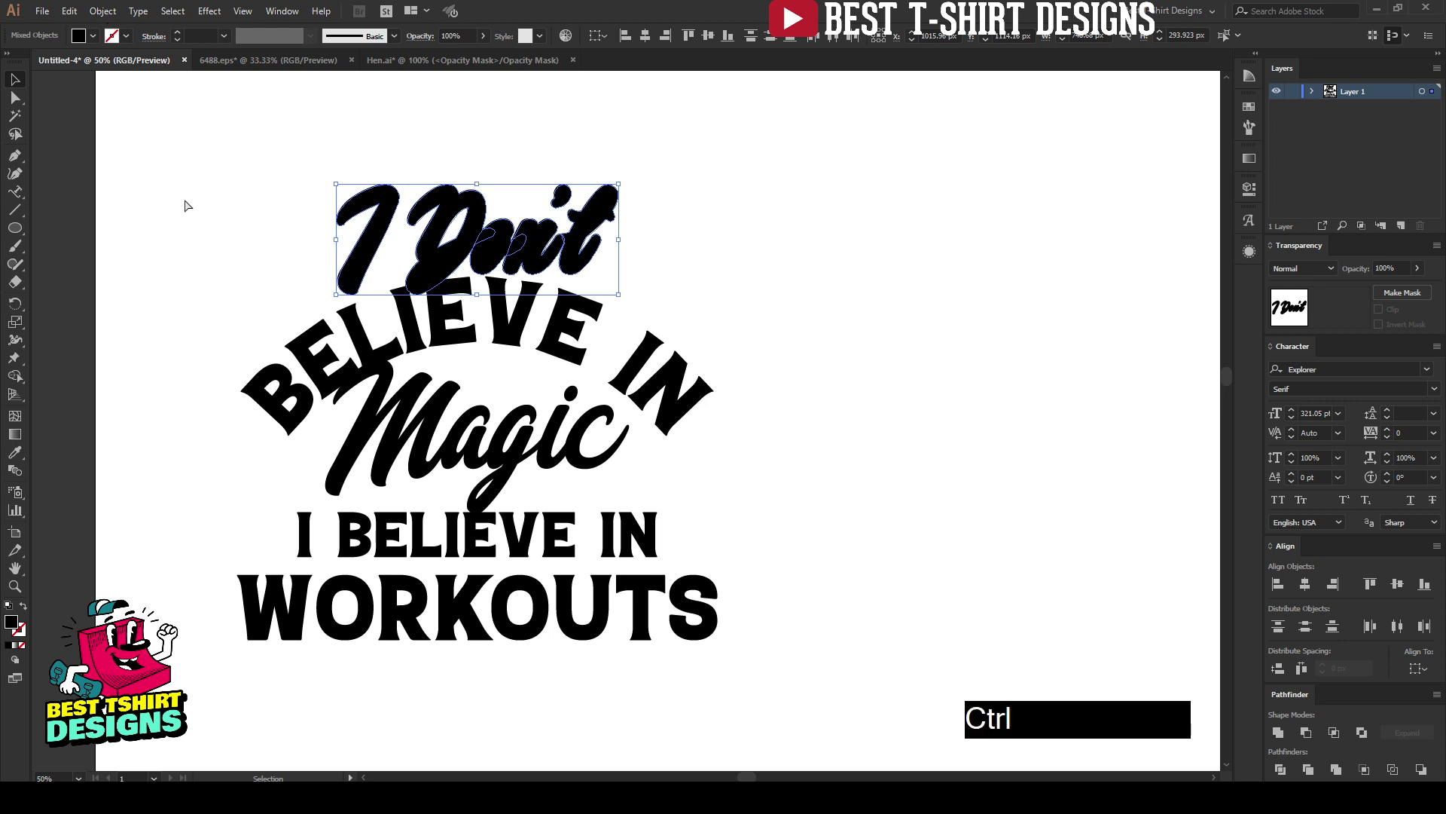
pyautogui.keyDown('ctrl'); pyautogui.click(151, 117); pyautogui.keyUp('ctrl')
pyautogui.click(102, 11)
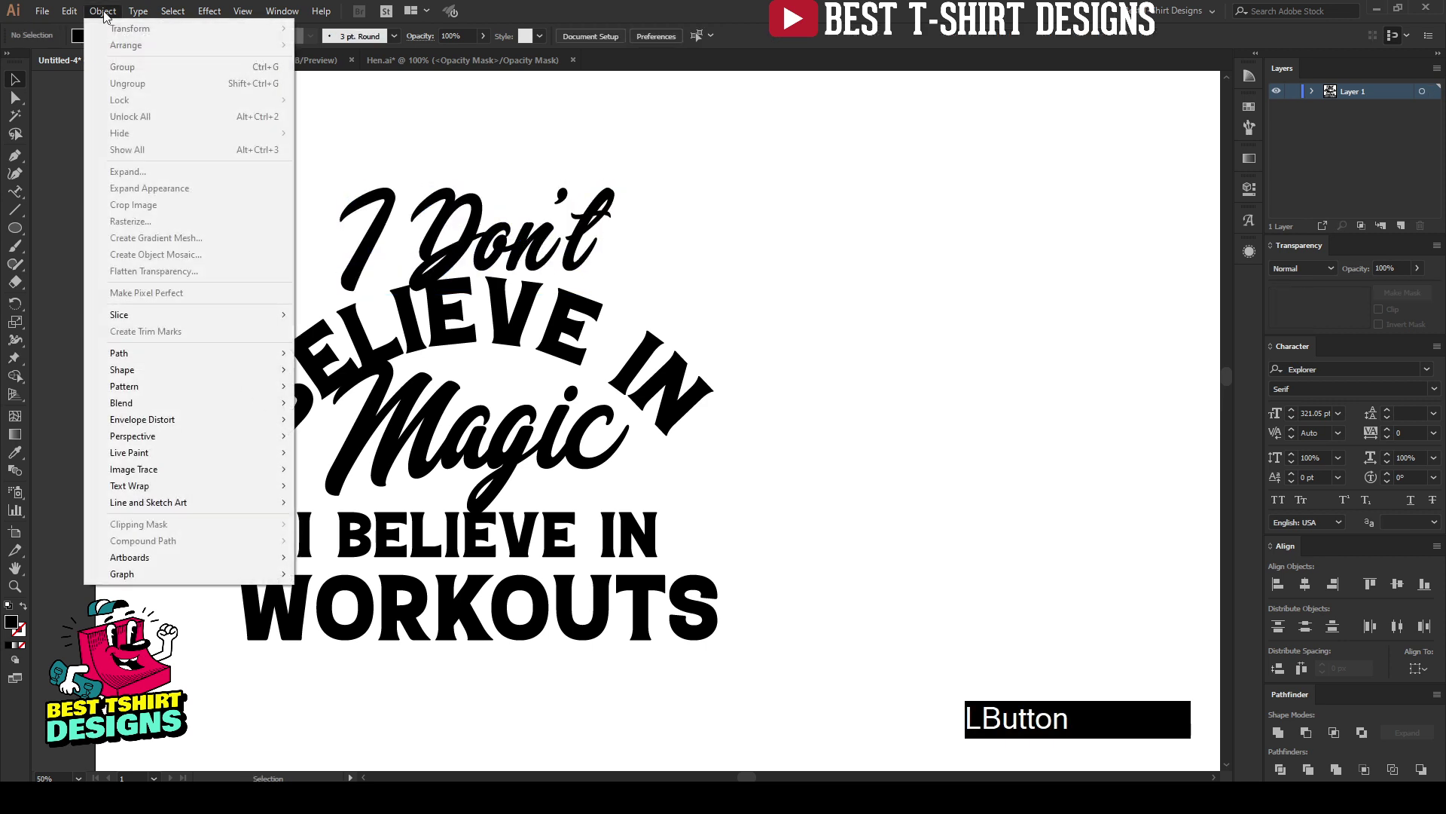
pyautogui.moveTo(151, 352)
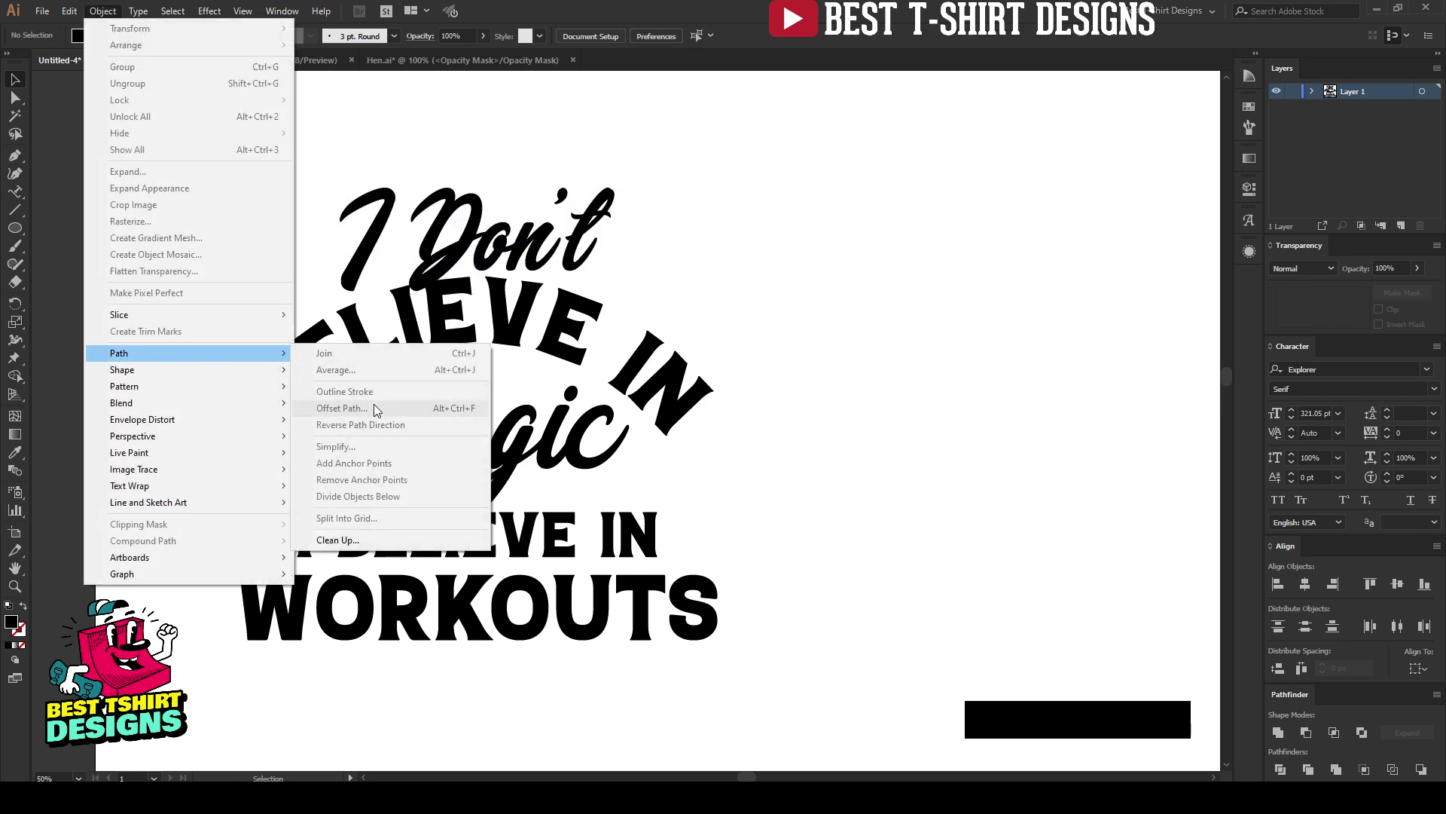
pyautogui.click(648, 219)
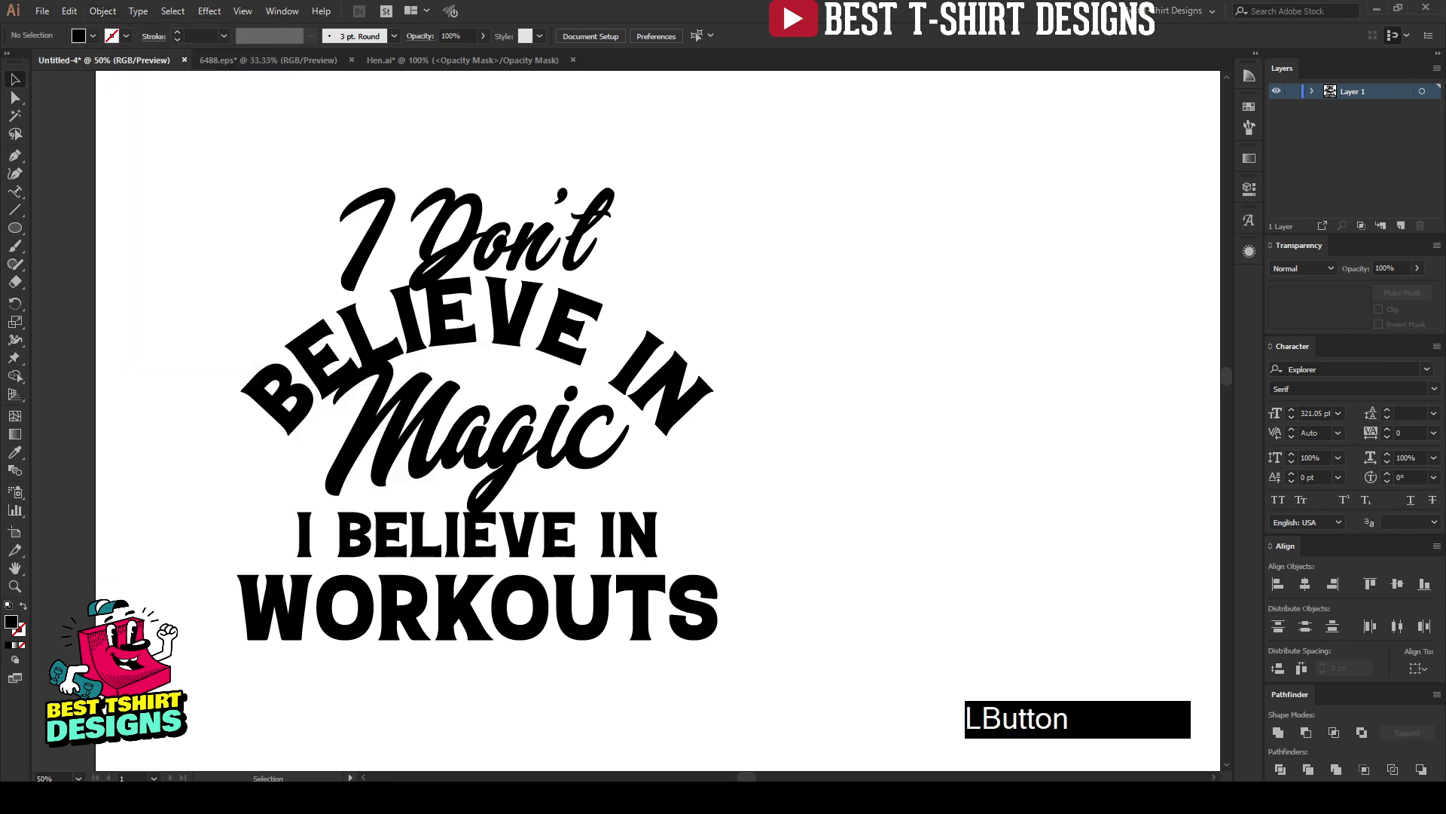
# Create an opacity mask on the arched "BELIEVE IN" and paste the offset "I Don't" shape in place inside the mask
pyautogui.click(518, 309)
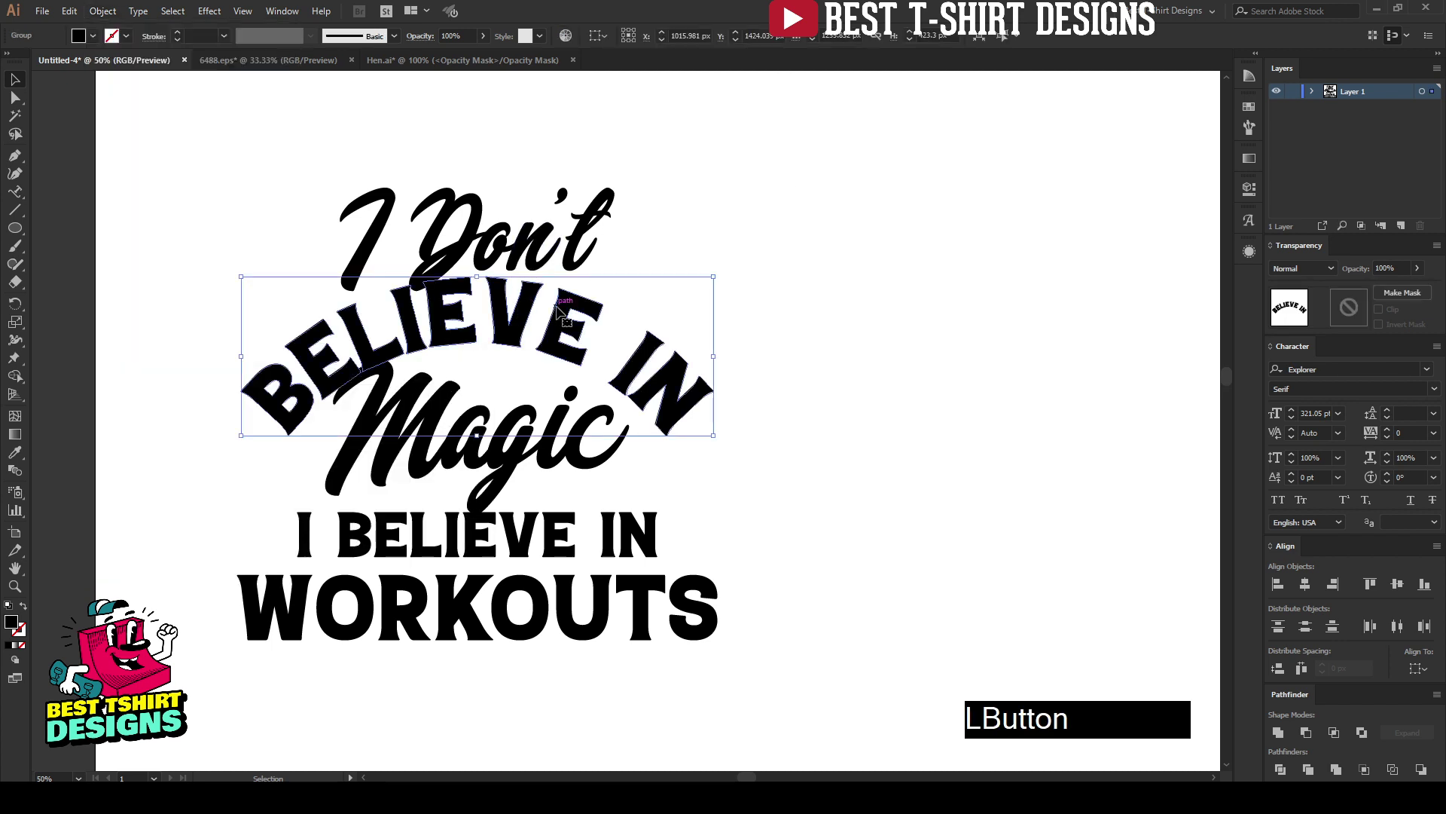
pyautogui.click(1354, 310)
pyautogui.press('ctrl')
pyautogui.hotkey('ctrl', 'f')
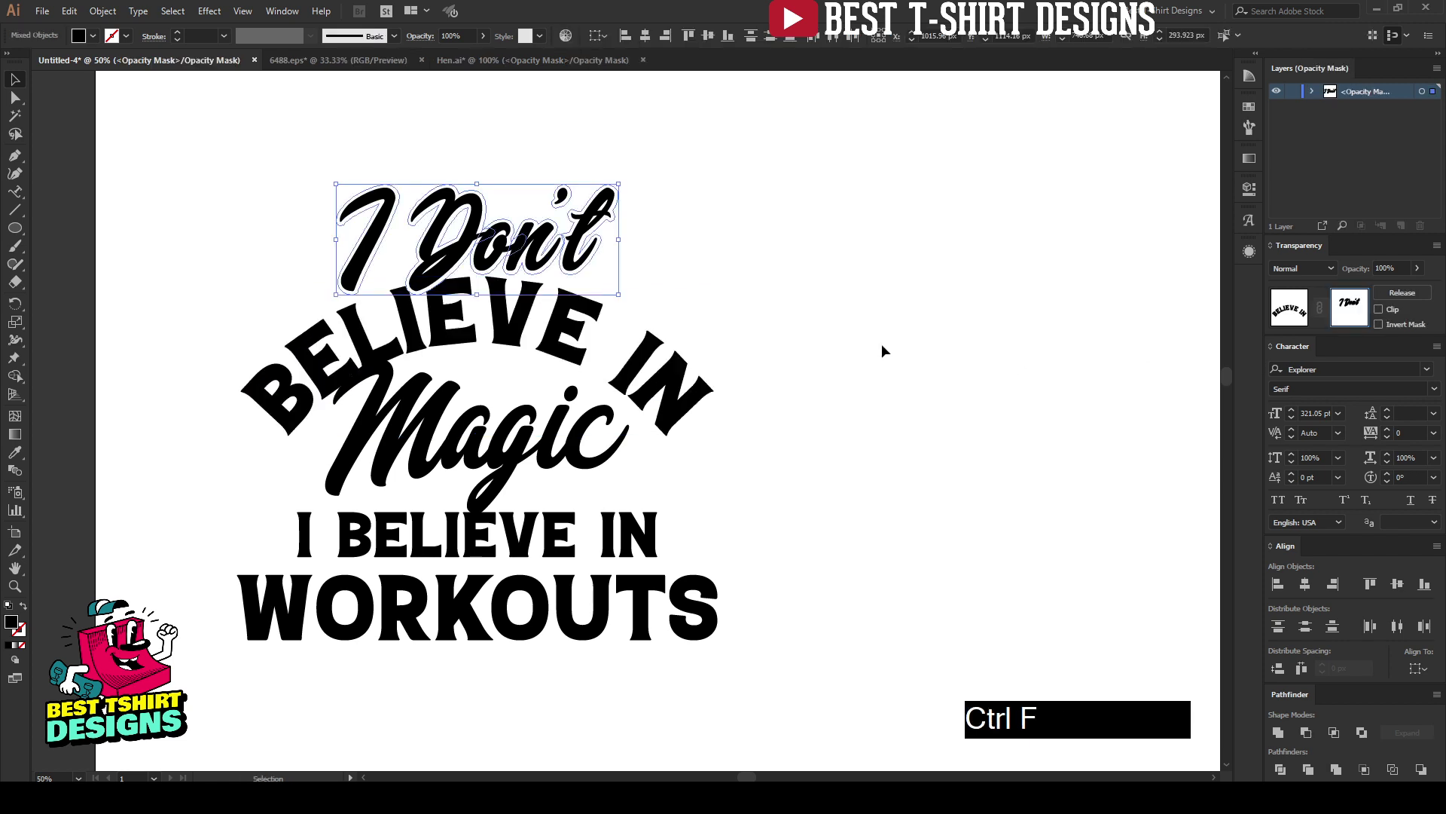
# Check the gap between "I Don't" and the arched "BELIEVE IN", and return from the opacity mask to the artwork
pyautogui.click(895, 309)
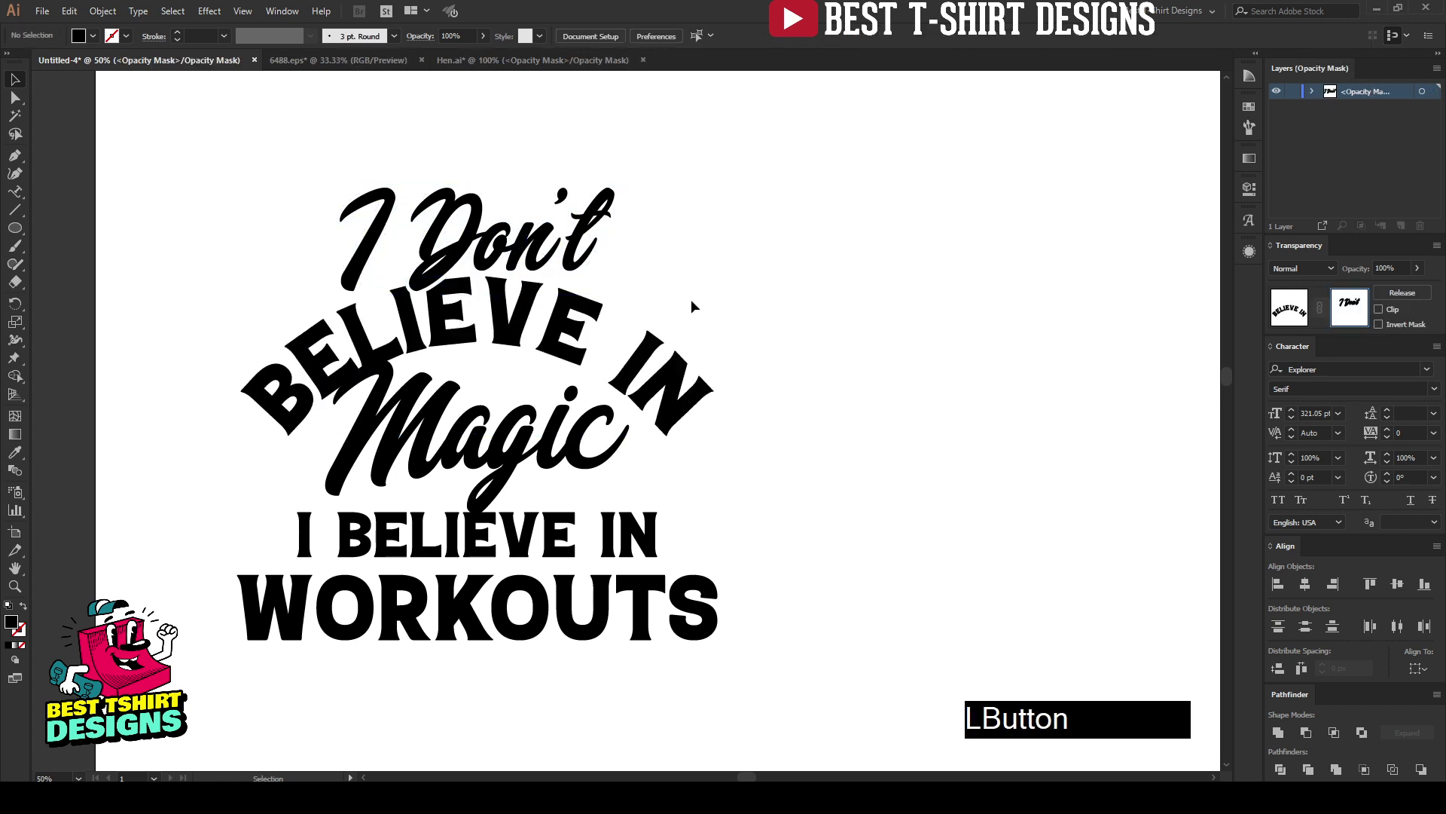
pyautogui.keyDown('alt'); pyautogui.scroll(2, 422, 226); pyautogui.keyUp('alt')
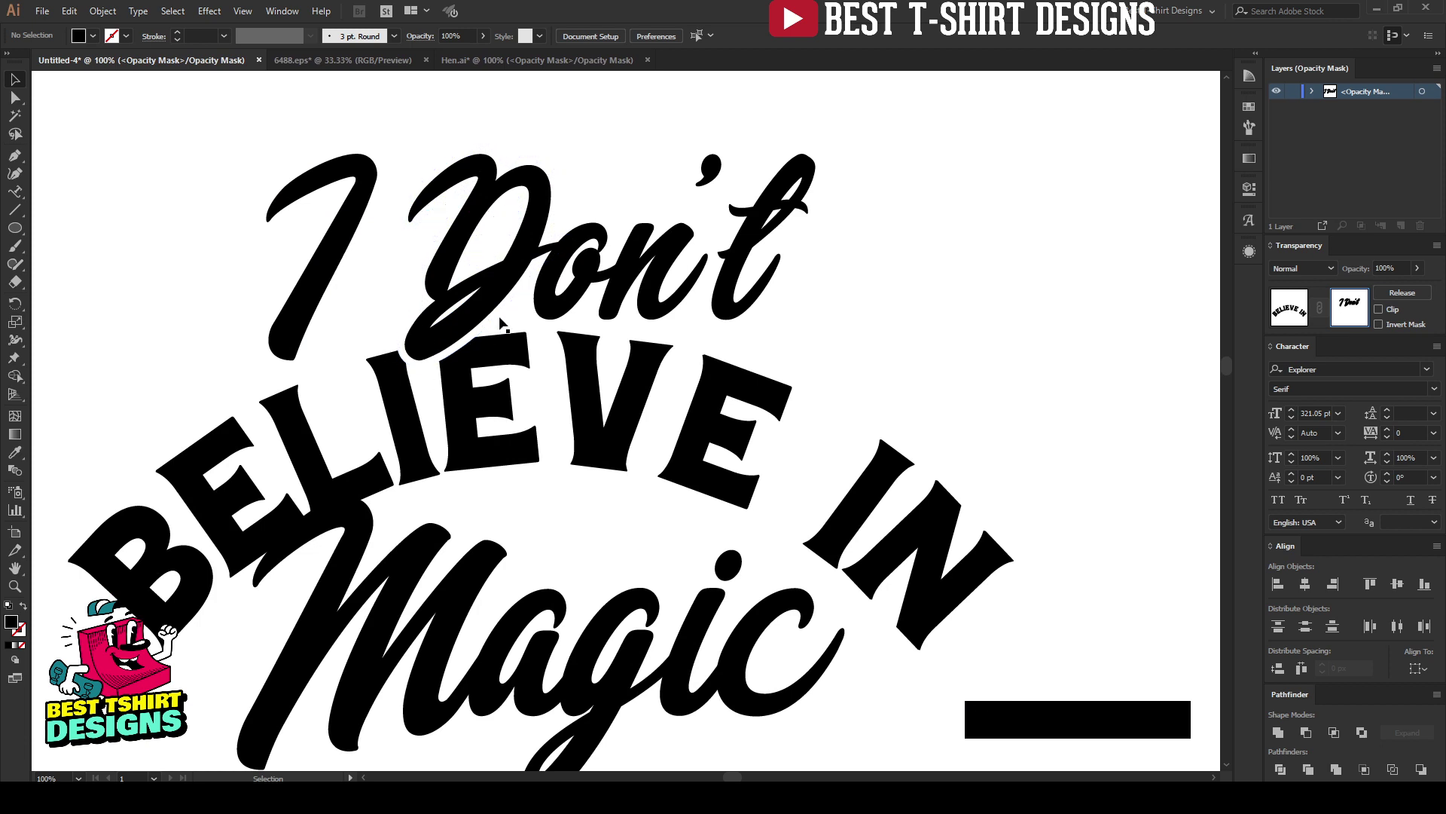
pyautogui.keyDown('alt'); pyautogui.scroll(-2, 387, 282); pyautogui.keyUp('alt')
pyautogui.click(1288, 307)
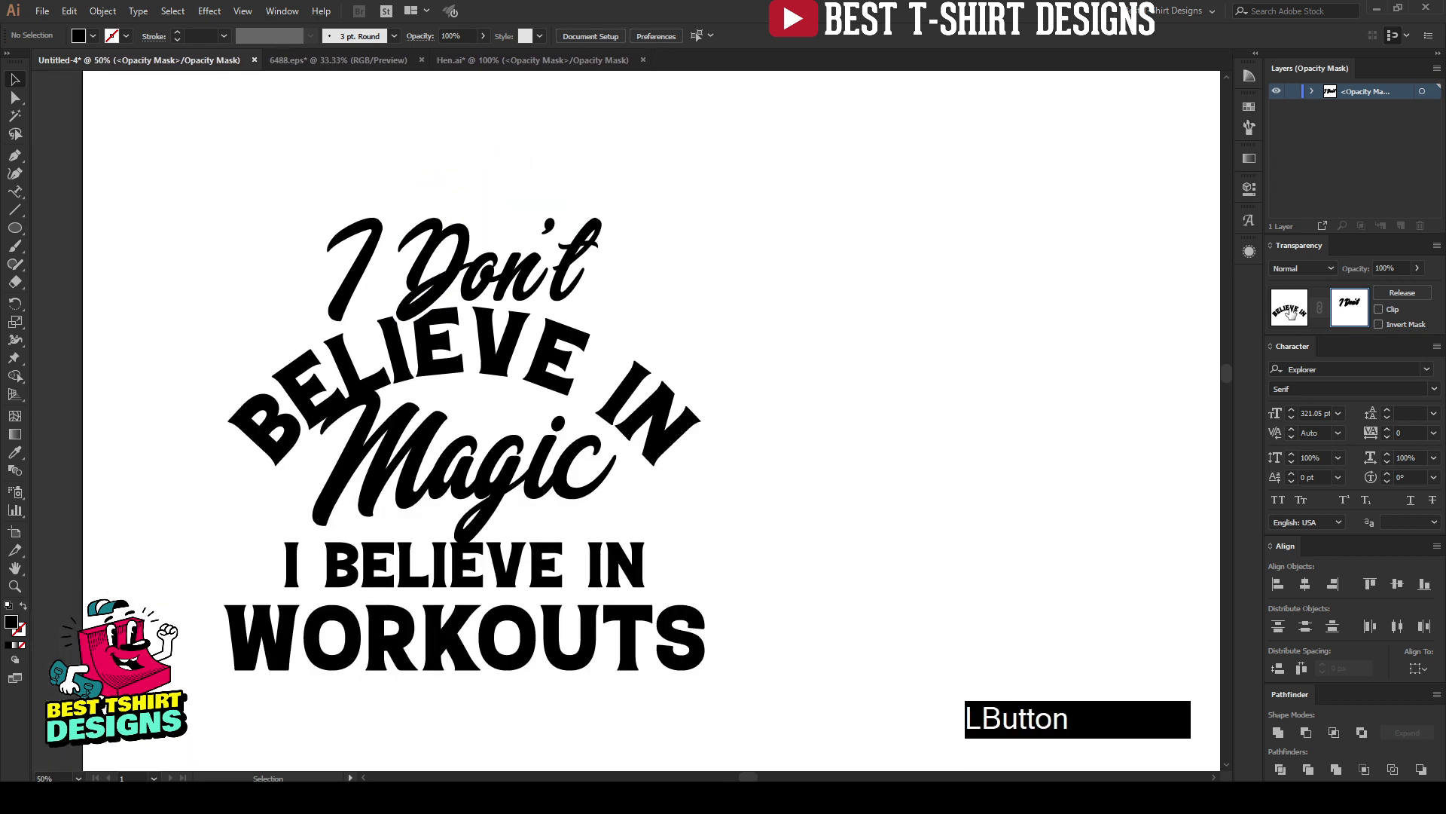
# Offset the "Magic" outlines by 10 px with Miter joins and a miter limit of 4, and cut the offset shape
pyautogui.scroll(-2, 640, 291)
pyautogui.click(553, 406)
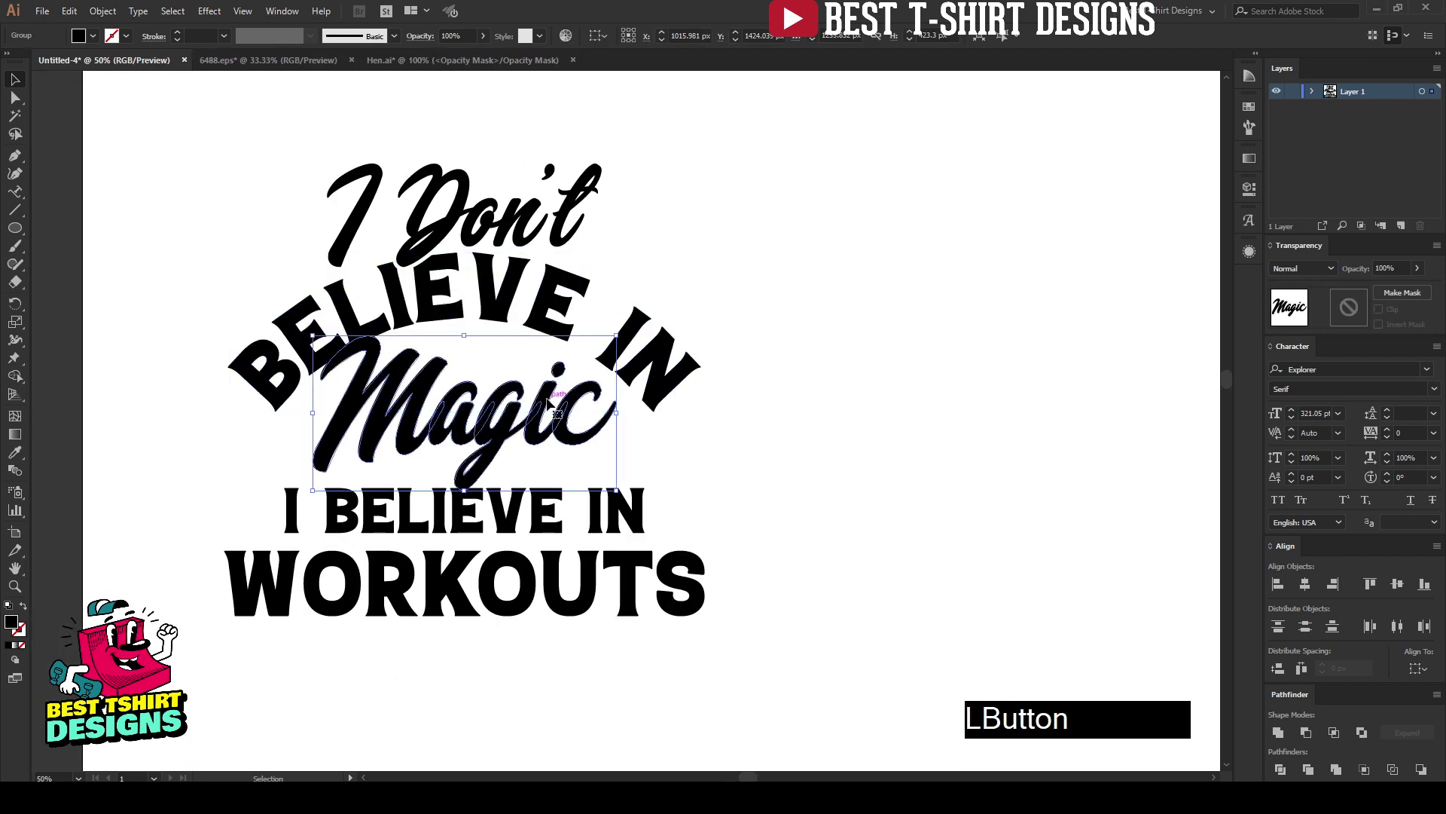
pyautogui.hotkey('ctrl', 'alt', 'f')
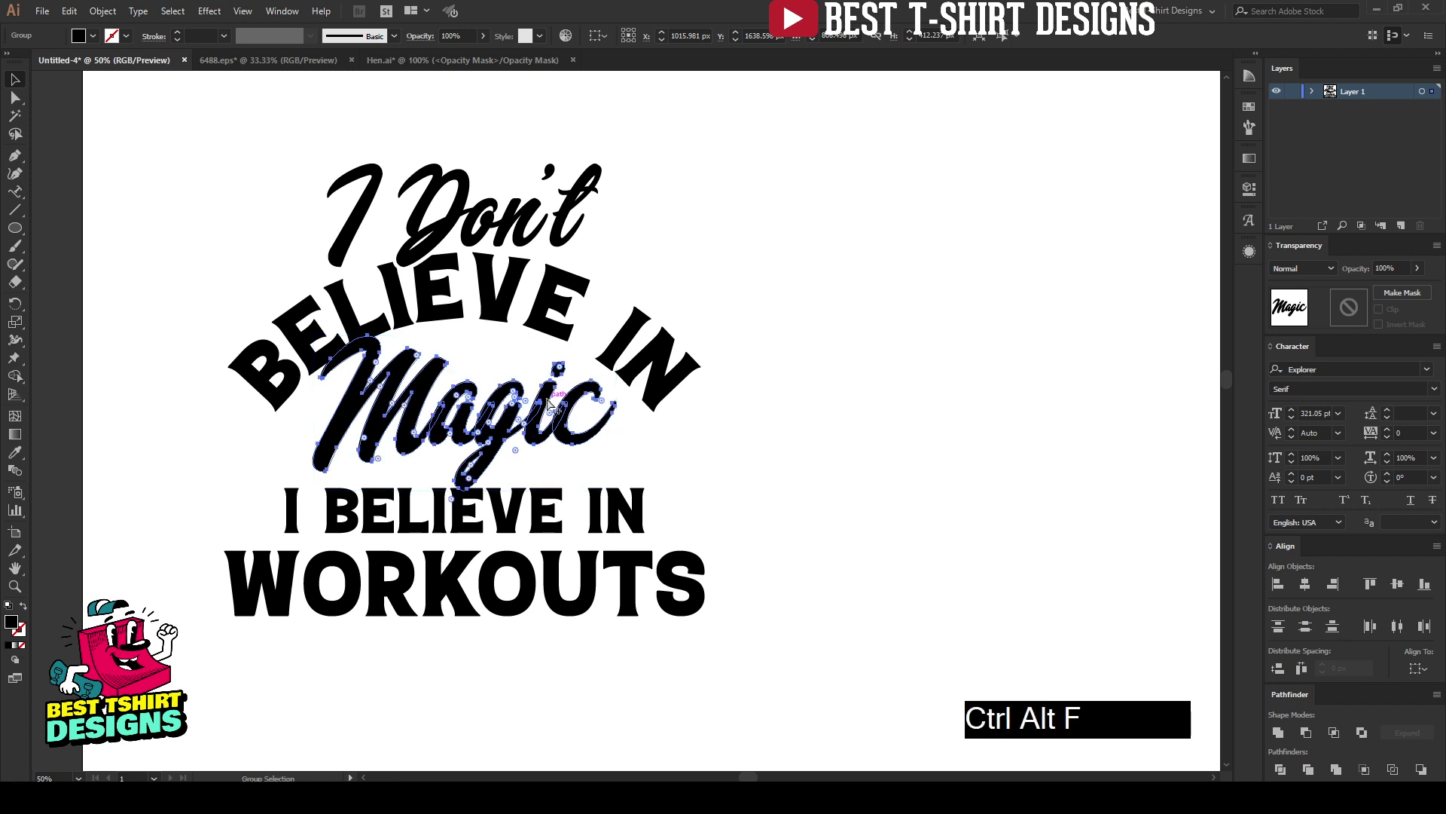
pyautogui.click(709, 377)
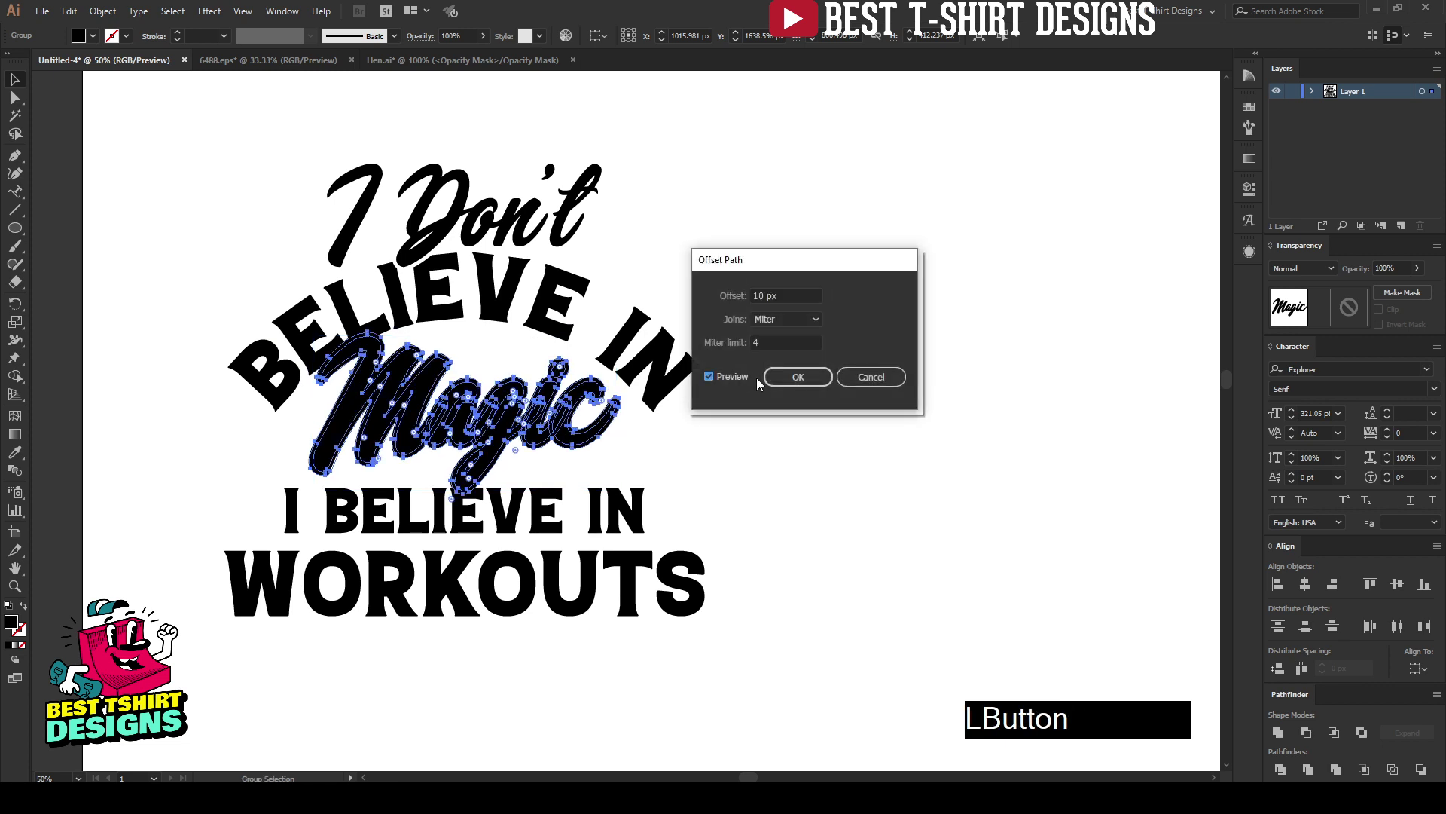
pyautogui.click(816, 378)
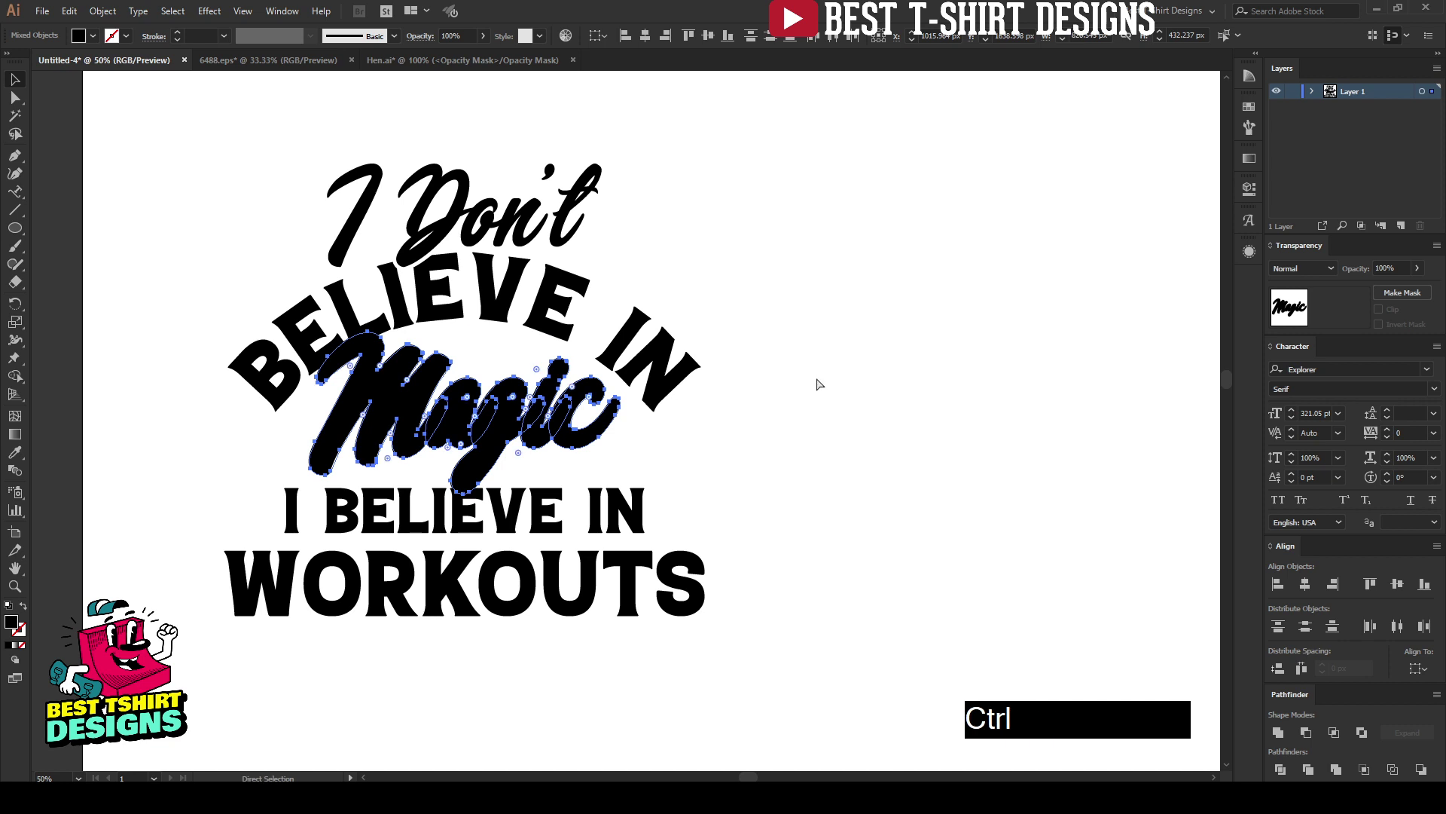
pyautogui.hotkey('ctrl', 'z')
# Paste the offset "Magic" shape in place inside the opacity mask of the arched "BELIEVE IN", and exit the mask
pyautogui.click(653, 359)
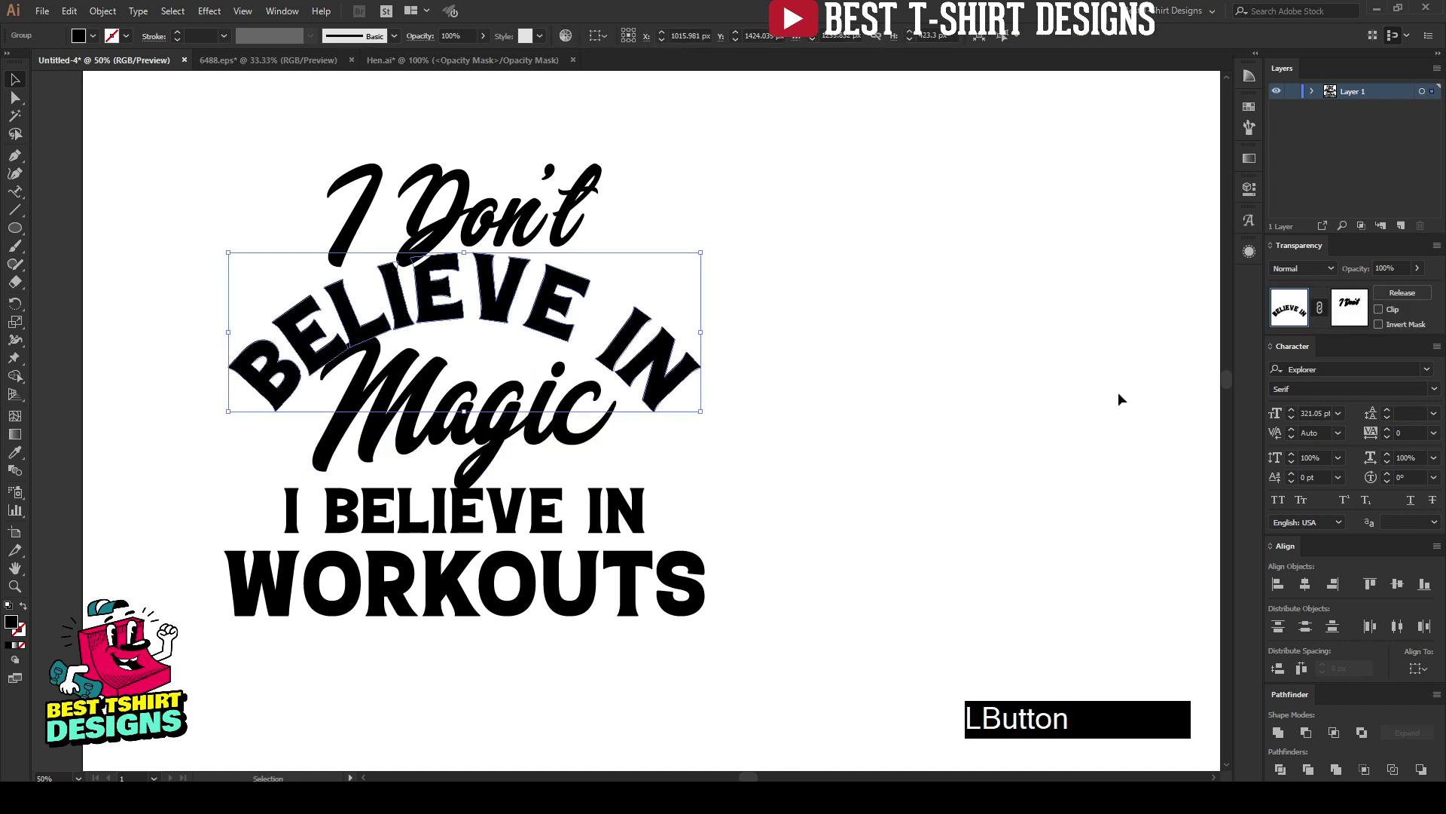
pyautogui.hotkey('ctrl', 'f')
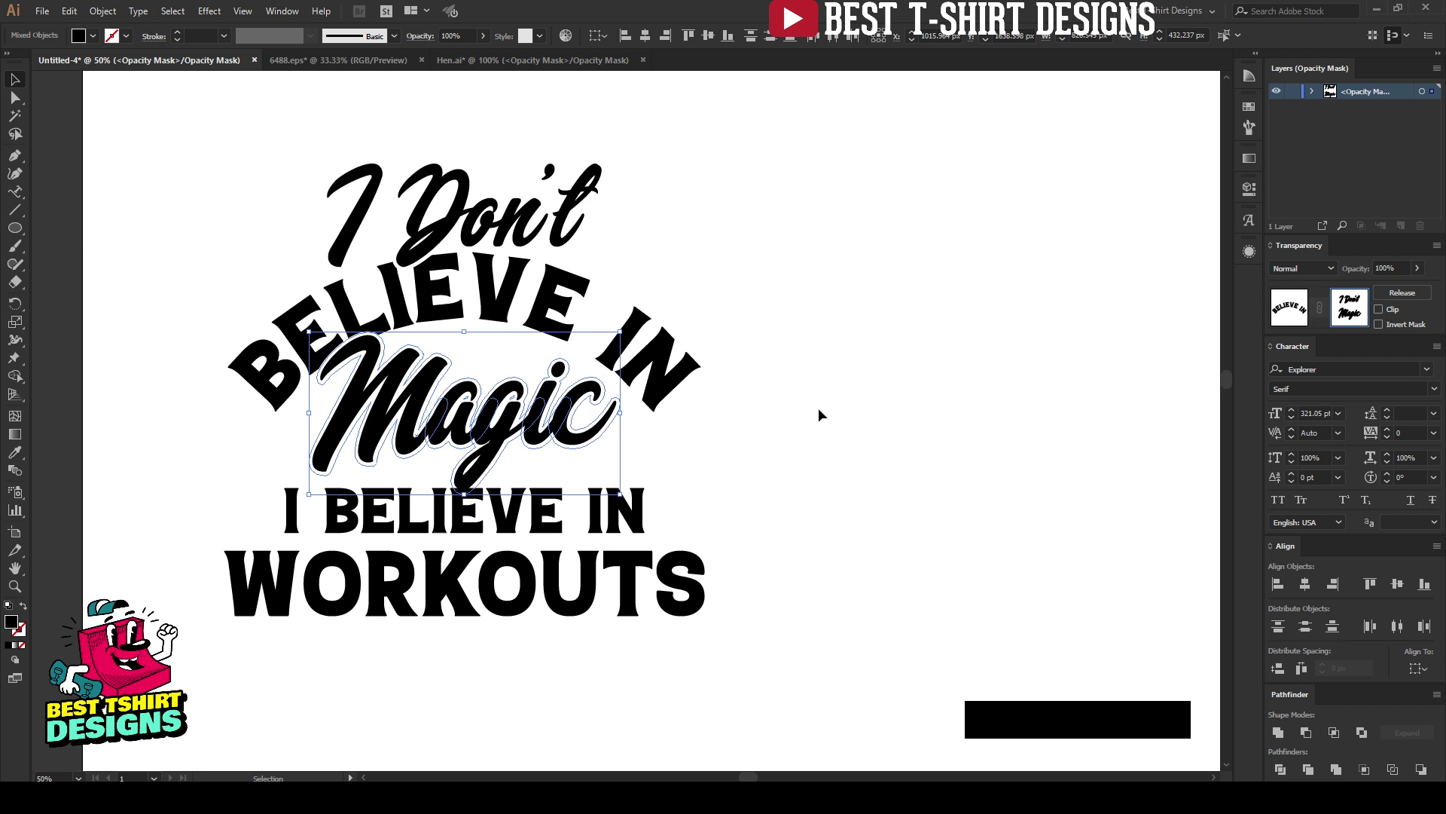
pyautogui.hotkey('ctrl', 'c')
pyautogui.click(1289, 307)
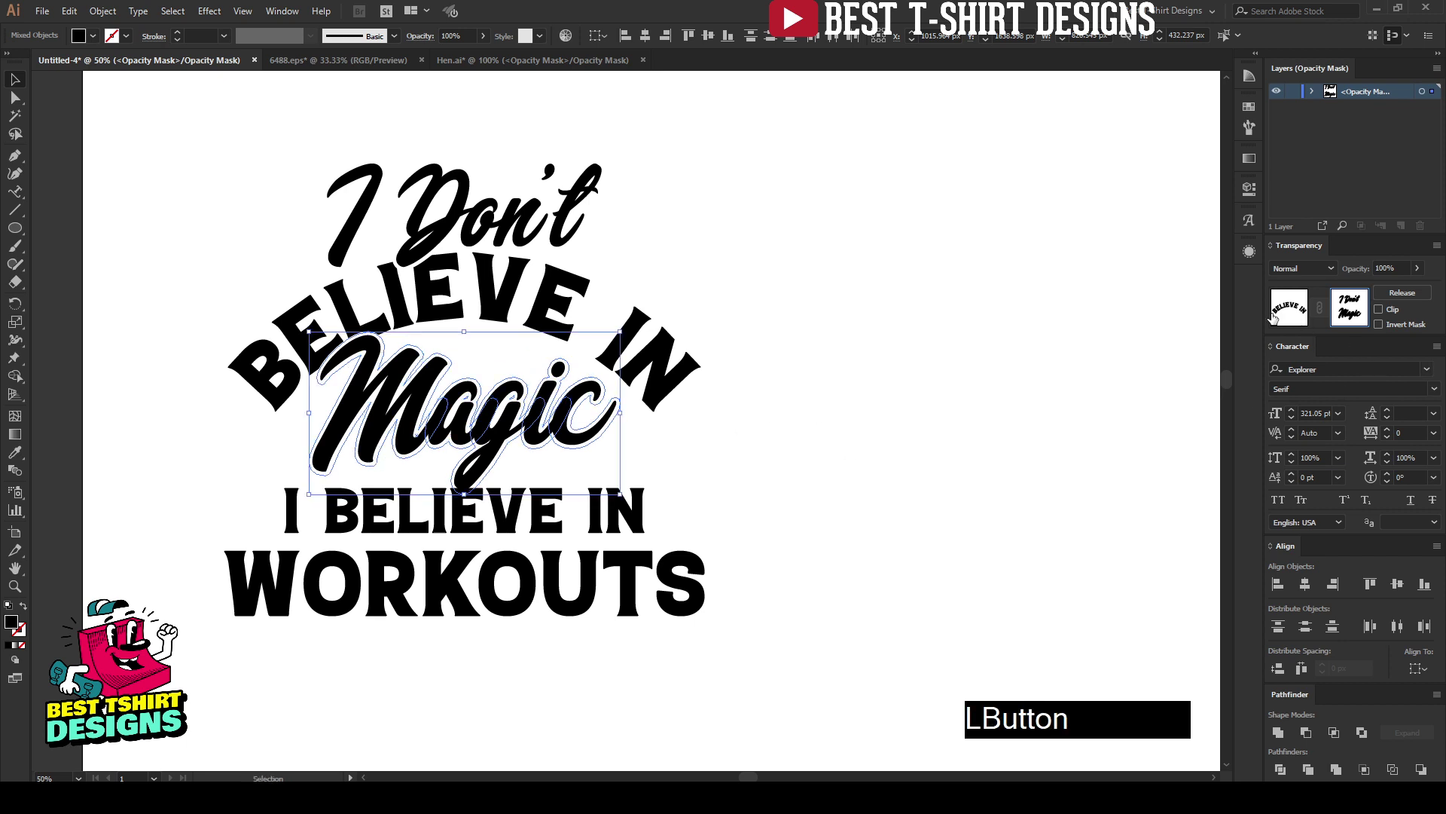
pyautogui.click(868, 487)
# Nudge "WORKOUTS" down to widen the gap below "I BELIEVE IN"
pyautogui.keyDown('alt'); pyautogui.scroll(-1, 604, 485); pyautogui.keyUp('alt')
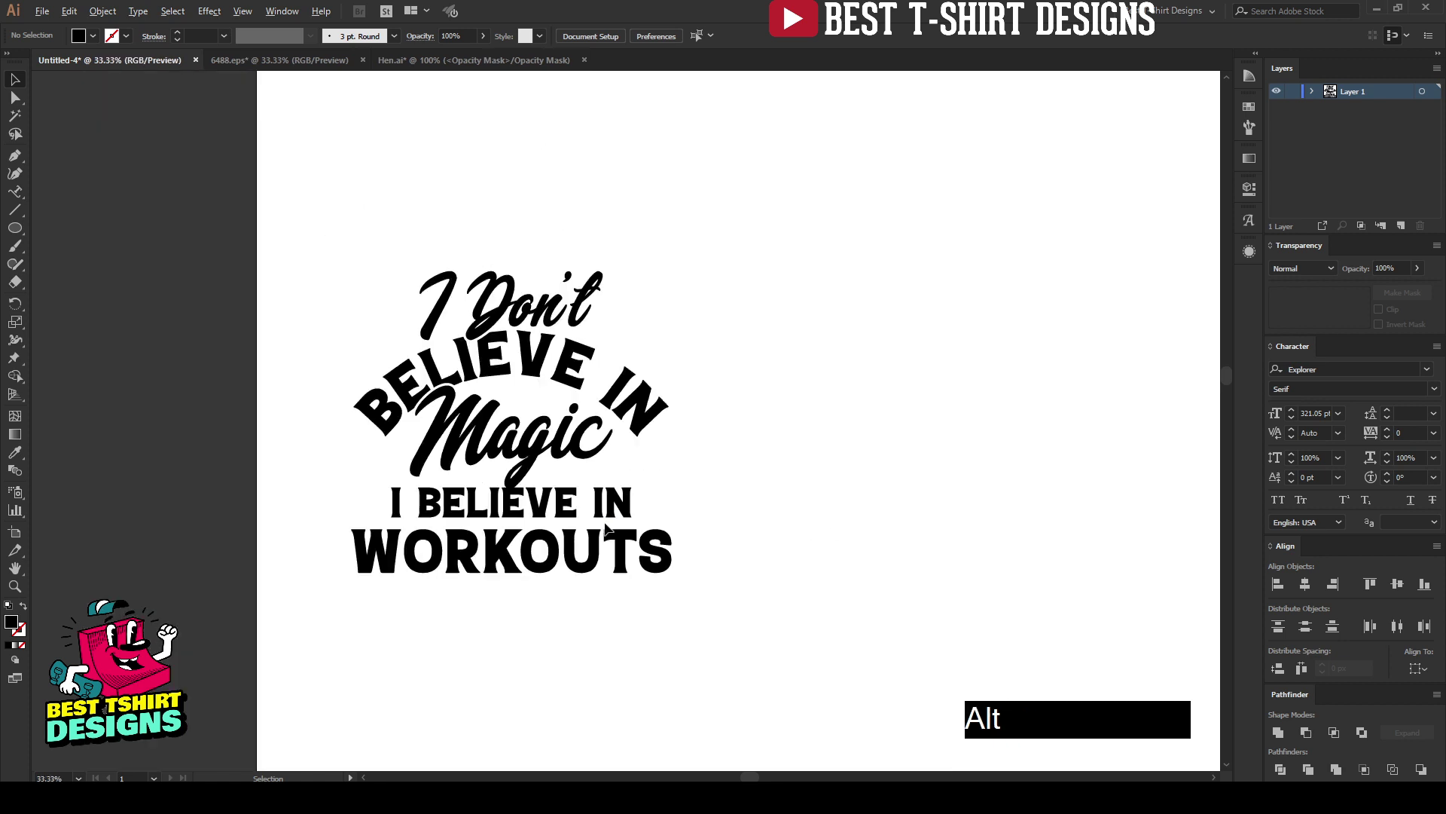
pyautogui.click(533, 566)
pyautogui.press('Down')
pyautogui.press('Down')
pyautogui.press('Down')
pyautogui.press('Down')
pyautogui.press('Down')
pyautogui.press('Down')
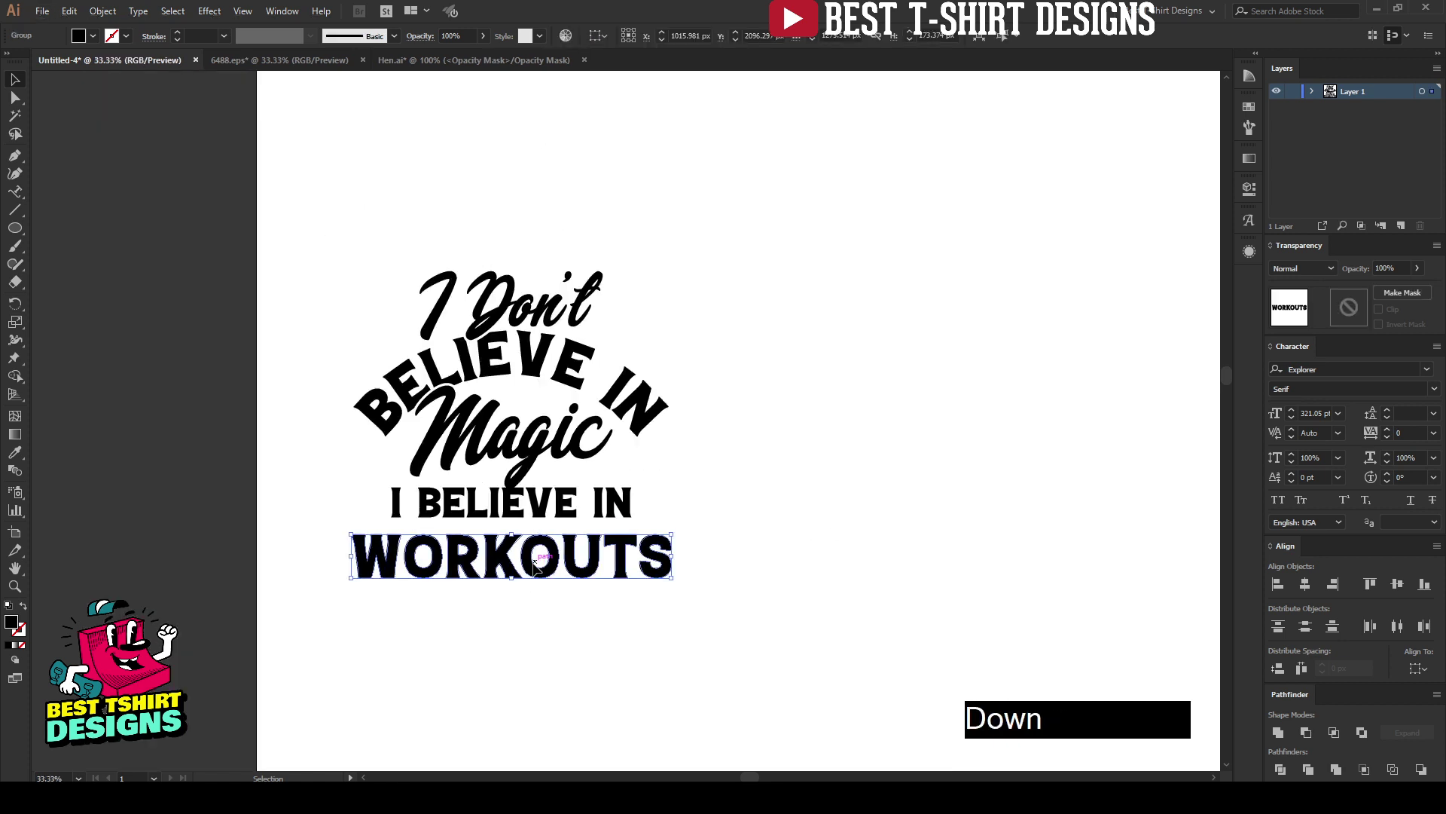
pyautogui.press('Down')
pyautogui.press('Down')
pyautogui.keyDown('alt'); pyautogui.scroll(1, 684, 556); pyautogui.keyUp('alt')
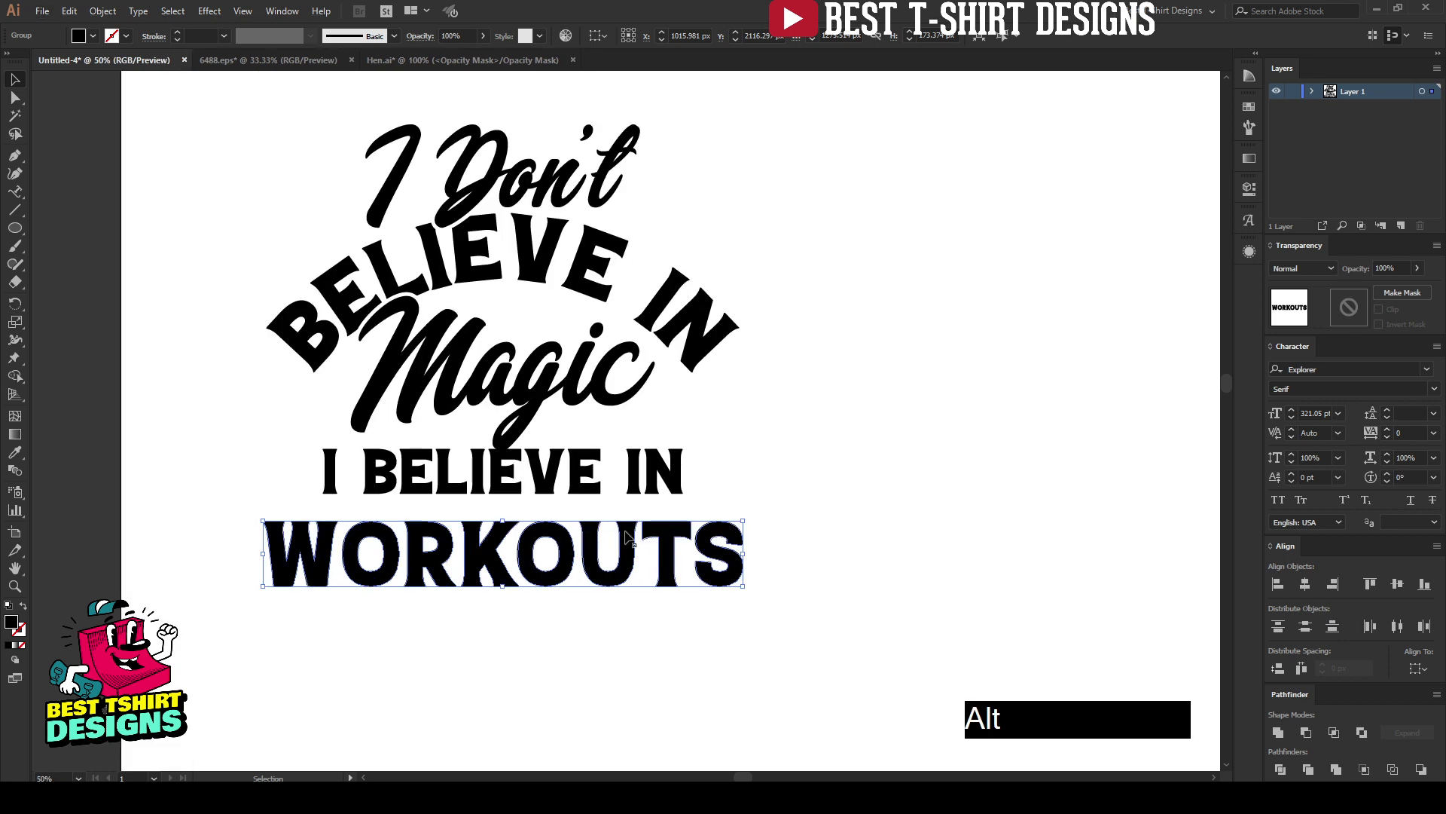
# Show the rulers and place vertical guides at the right and left ends of the arched "BELIEVE IN"
pyautogui.hotkey('ctrl', 'shift', 'a')
pyautogui.hotkey('ctrl', 'r')
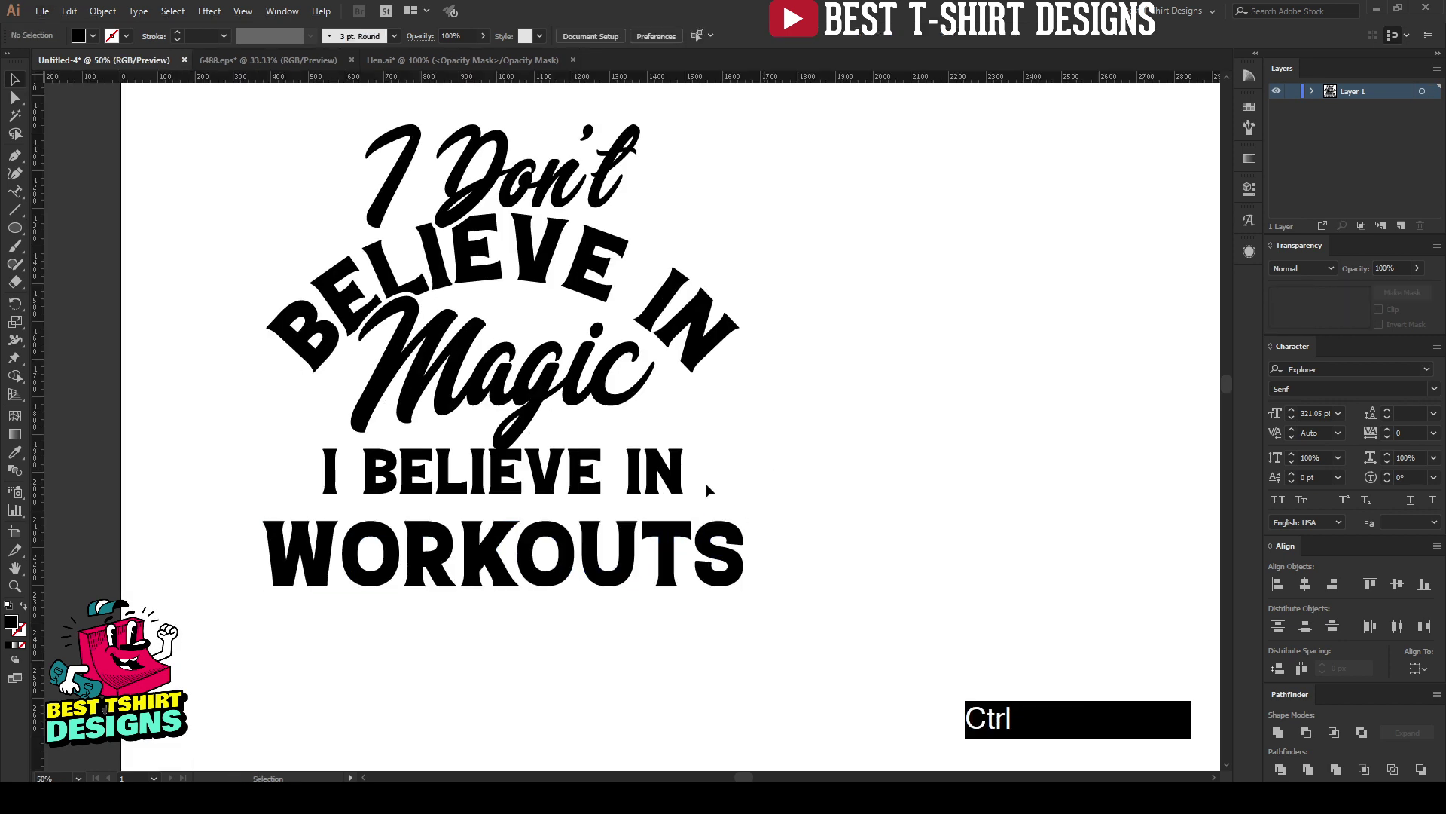
pyautogui.moveTo(732, 77); pyautogui.dragTo(740, 336)
pyautogui.click(767, 275)
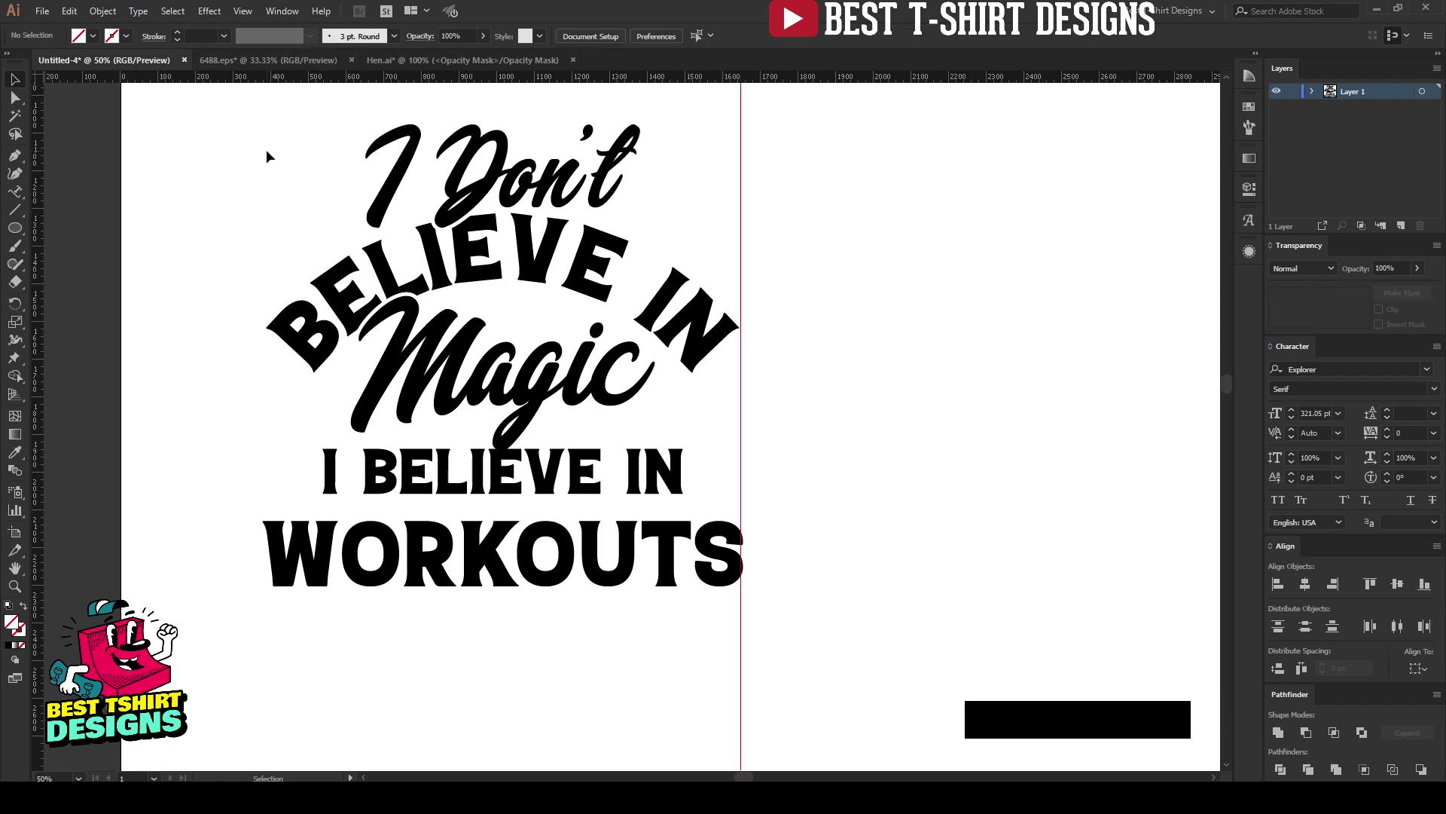
pyautogui.click(281, 12)
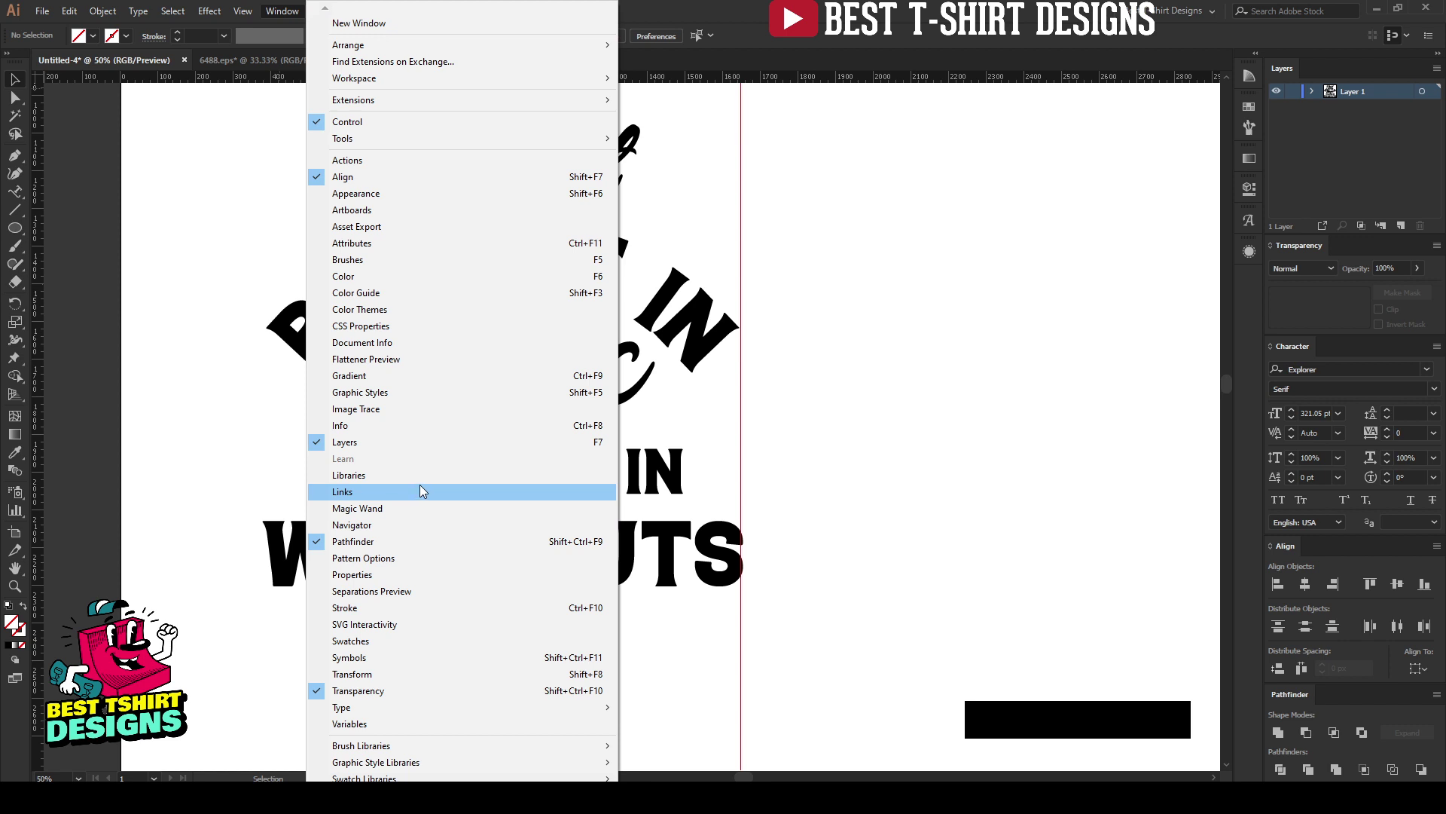
pyautogui.click(853, 432)
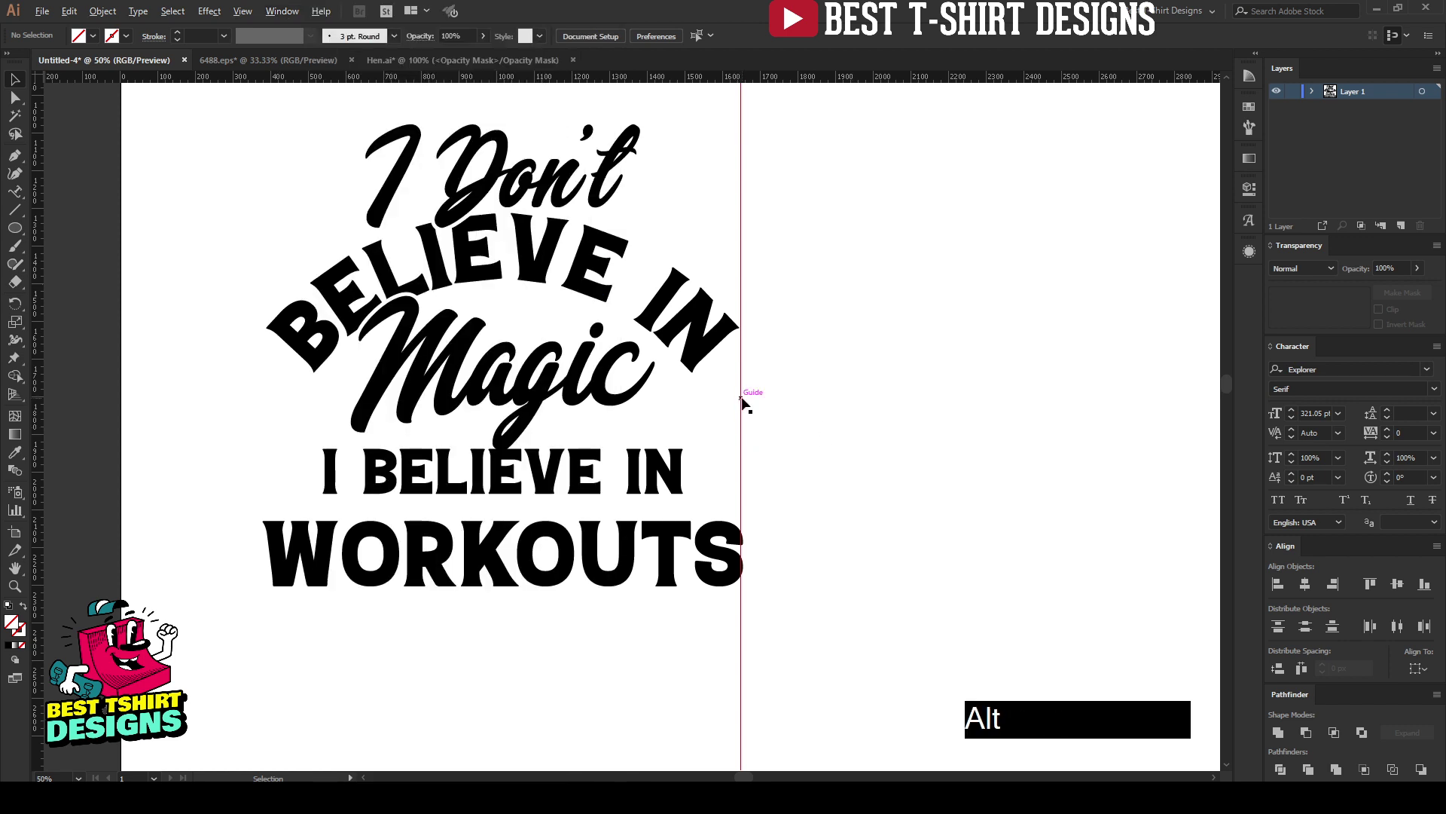
pyautogui.keyDown('alt'); pyautogui.moveTo(746, 400); pyautogui.dragTo(268, 420); pyautogui.keyUp('alt')
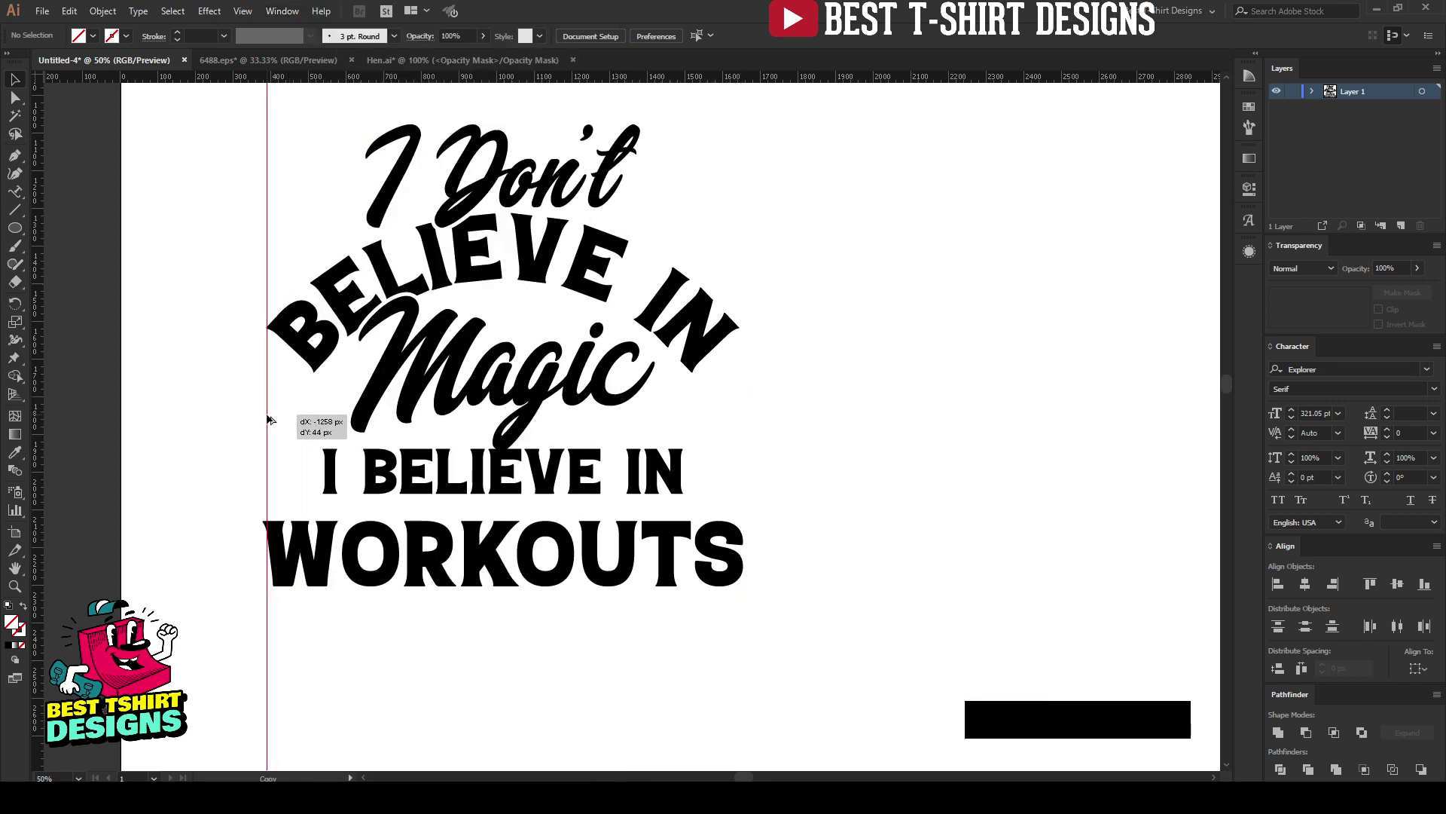
pyautogui.click(858, 431)
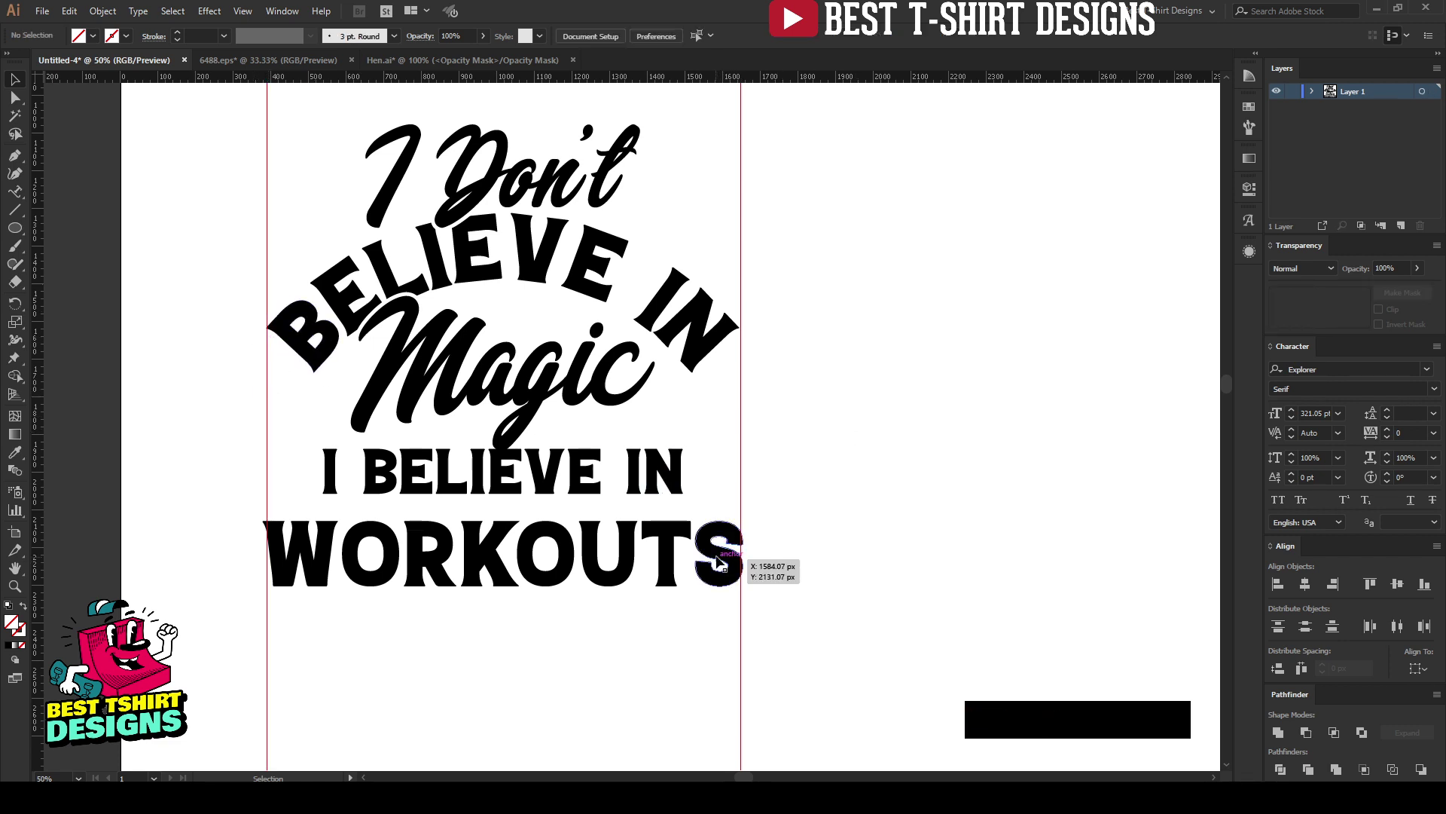
# Scale "WORKOUTS" down proportionally so both its ends meet the two vertical guides
pyautogui.click(743, 561)
pyautogui.keyDown('shift'); pyautogui.moveTo(744, 555); pyautogui.dragTo(740, 555); pyautogui.keyUp('shift')
pyautogui.keyDown('shift'); pyautogui.moveTo(261, 559); pyautogui.dragTo(266, 558); pyautogui.keyUp('shift')
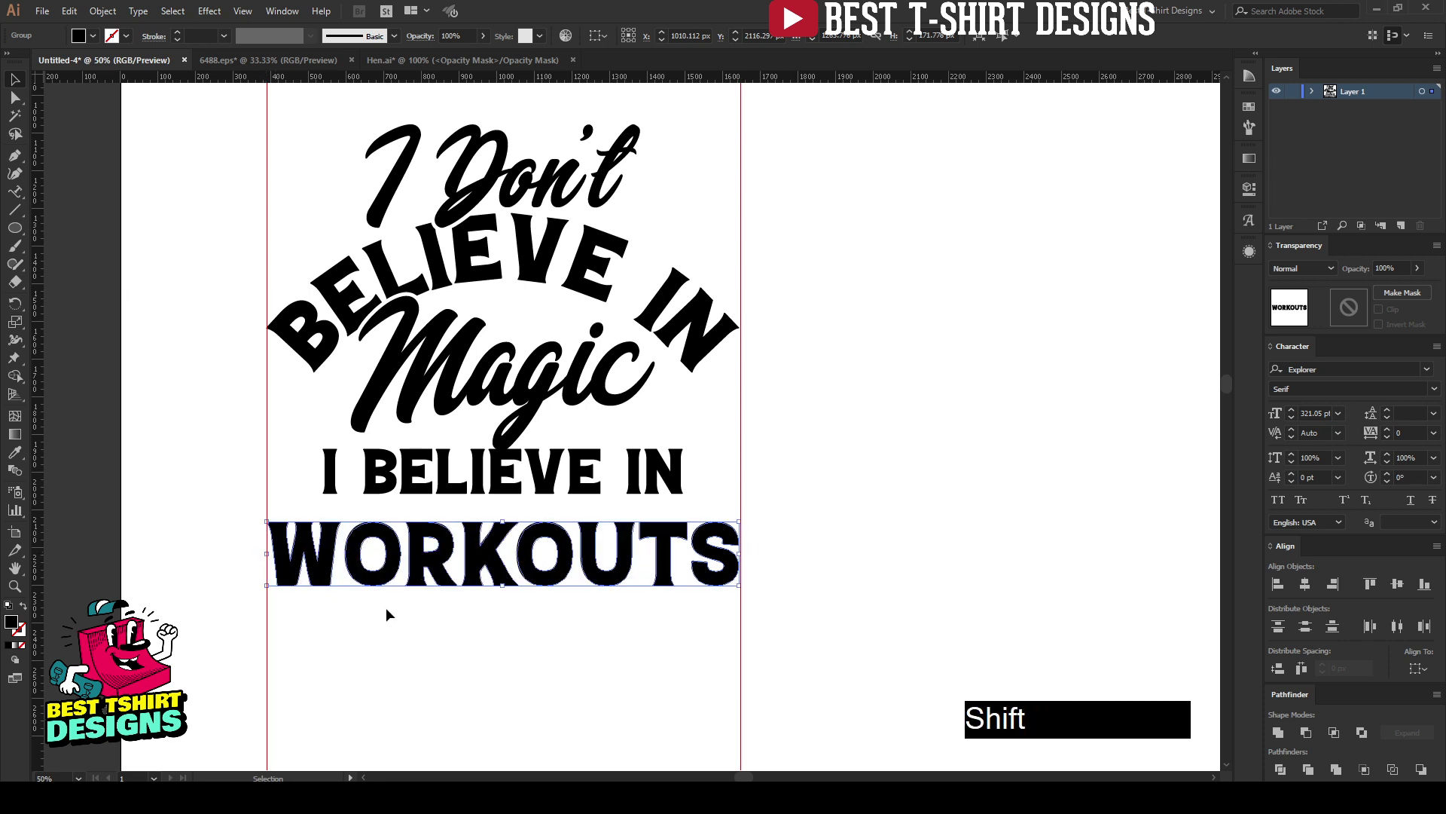
pyautogui.click(467, 635)
# Draw a straight horizontal line from guide to guide between "I BELIEVE IN" and "WORKOUTS", with a black stroke and no fill
pyautogui.scroll(-2, 465, 632)
pyautogui.click(16, 157)
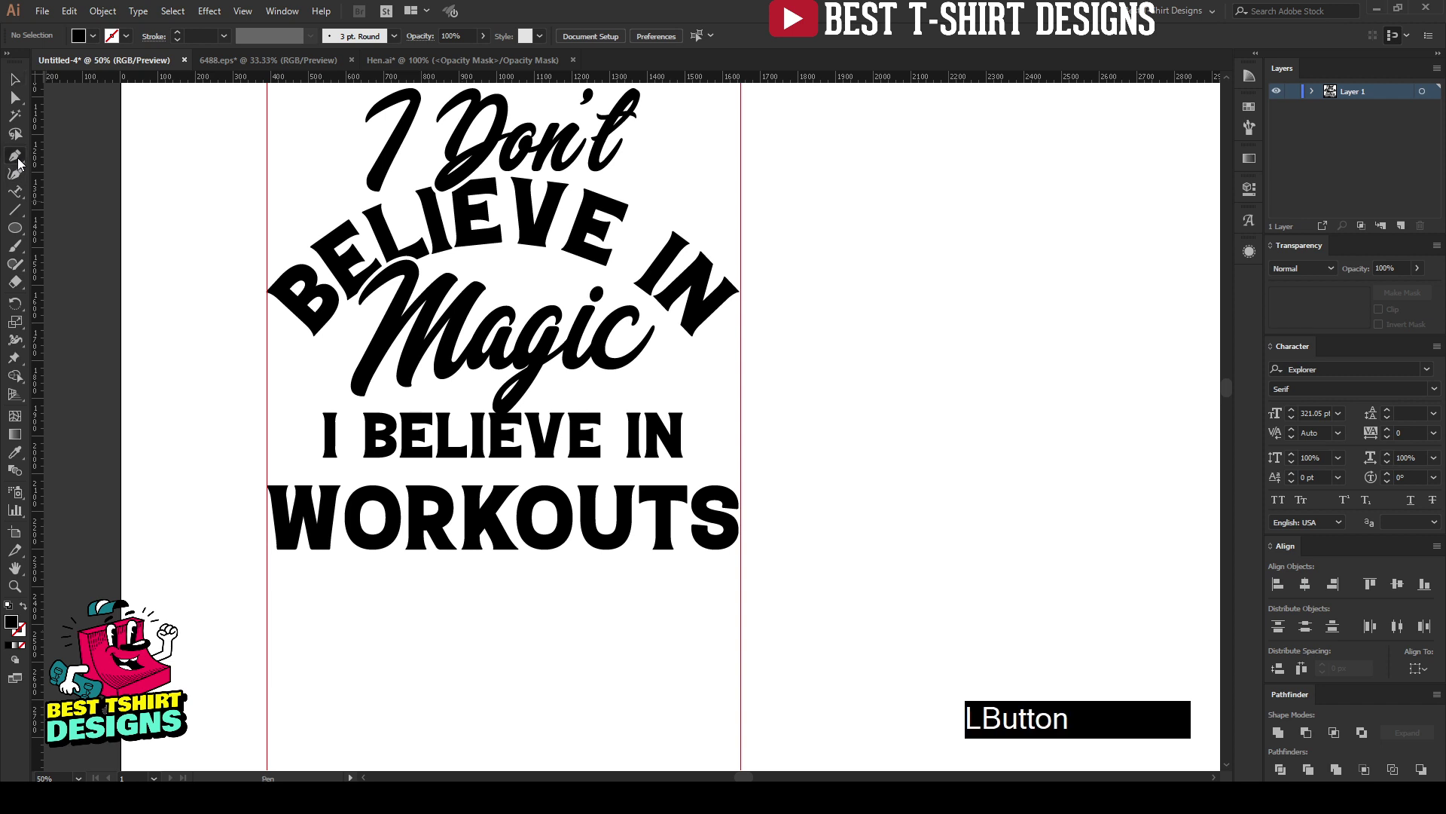
pyautogui.click(266, 473)
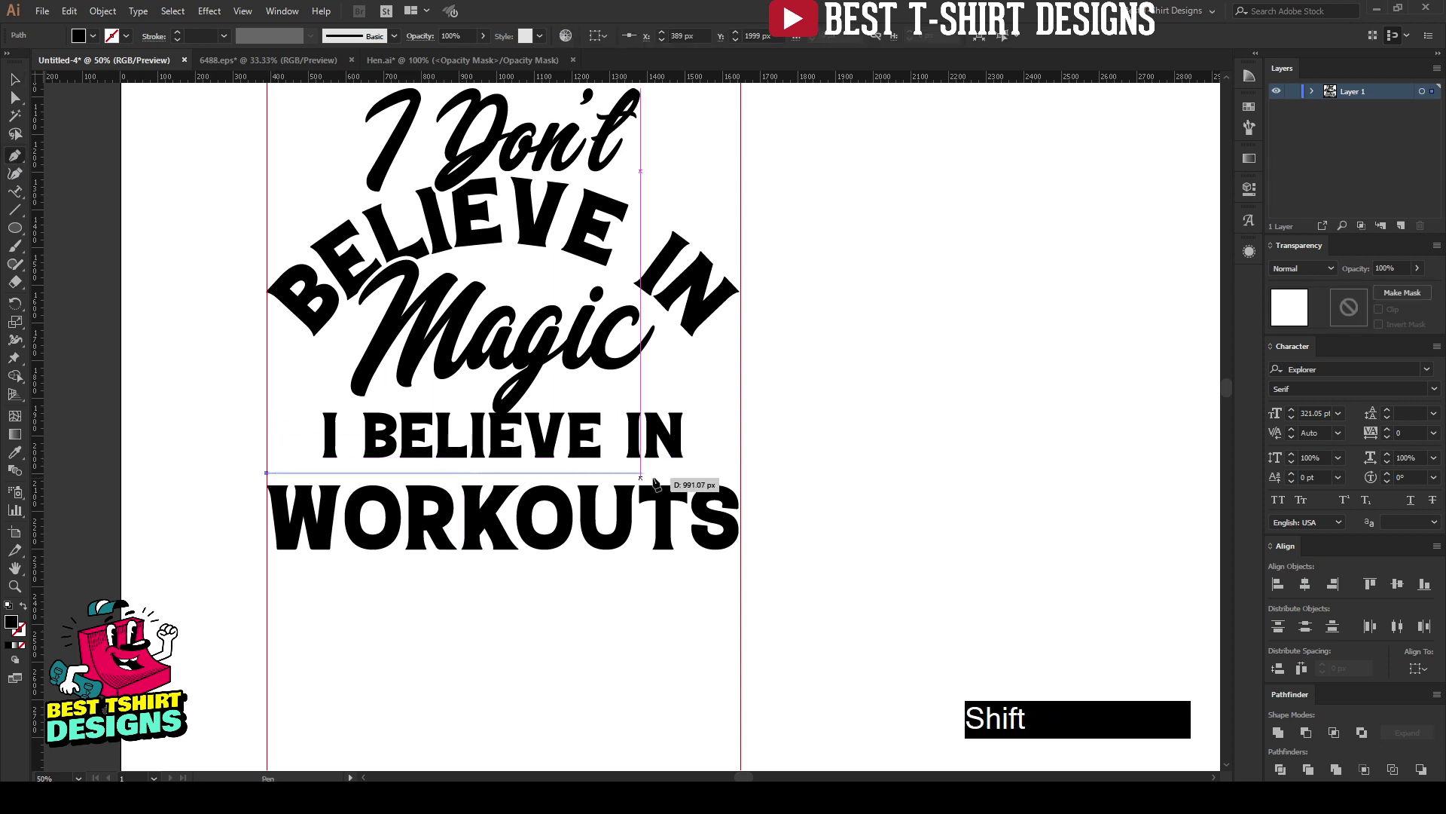
pyautogui.keyDown('shift'); pyautogui.click(739, 475); pyautogui.keyUp('shift')
pyautogui.press('v')
pyautogui.click(652, 474)
pyautogui.hotkey('shift', 'x')
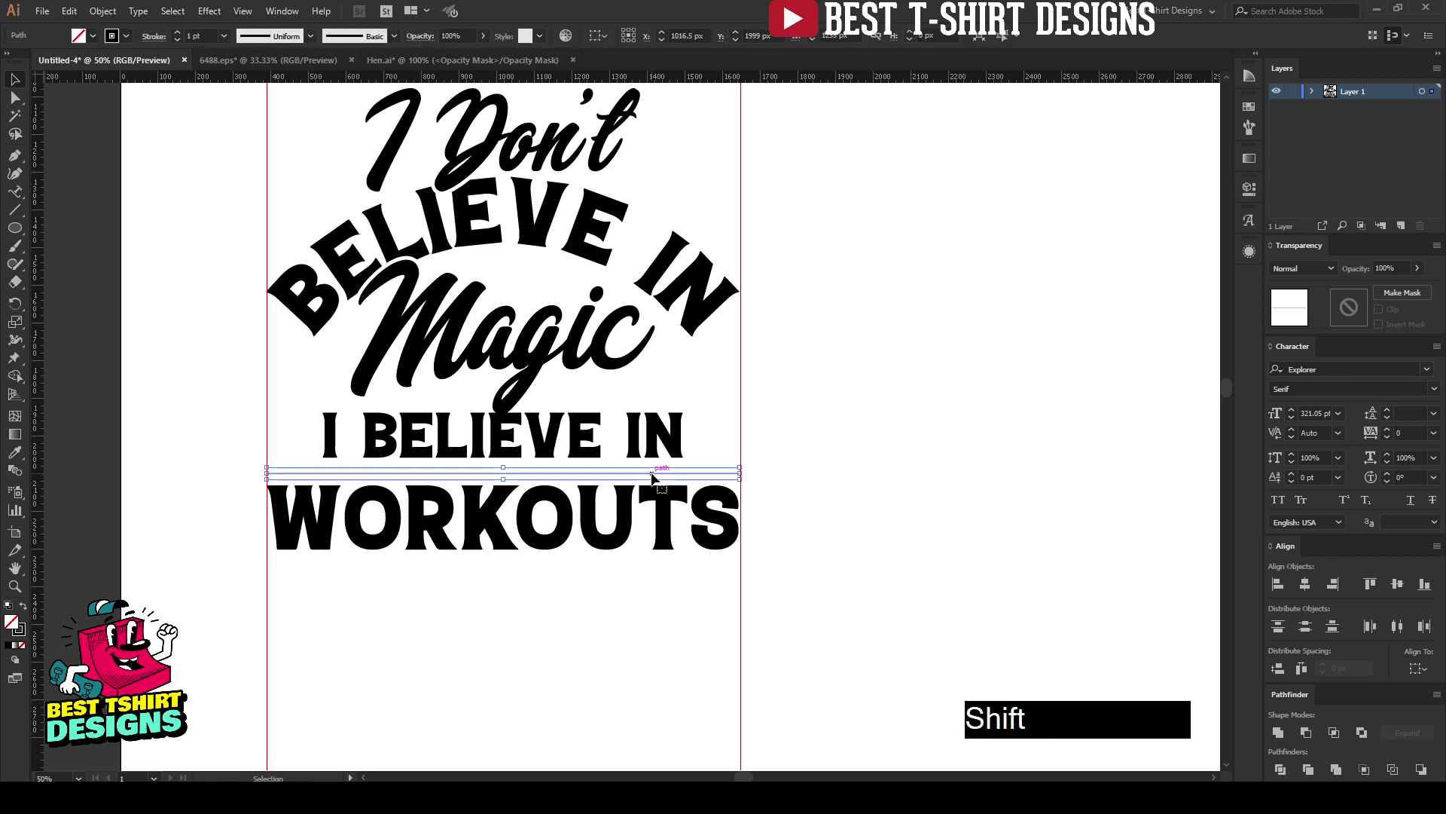
# Set the line's stroke weight to 20 pt and give it the width profile that tapers at both ends
pyautogui.scroll(2, 200, 36)
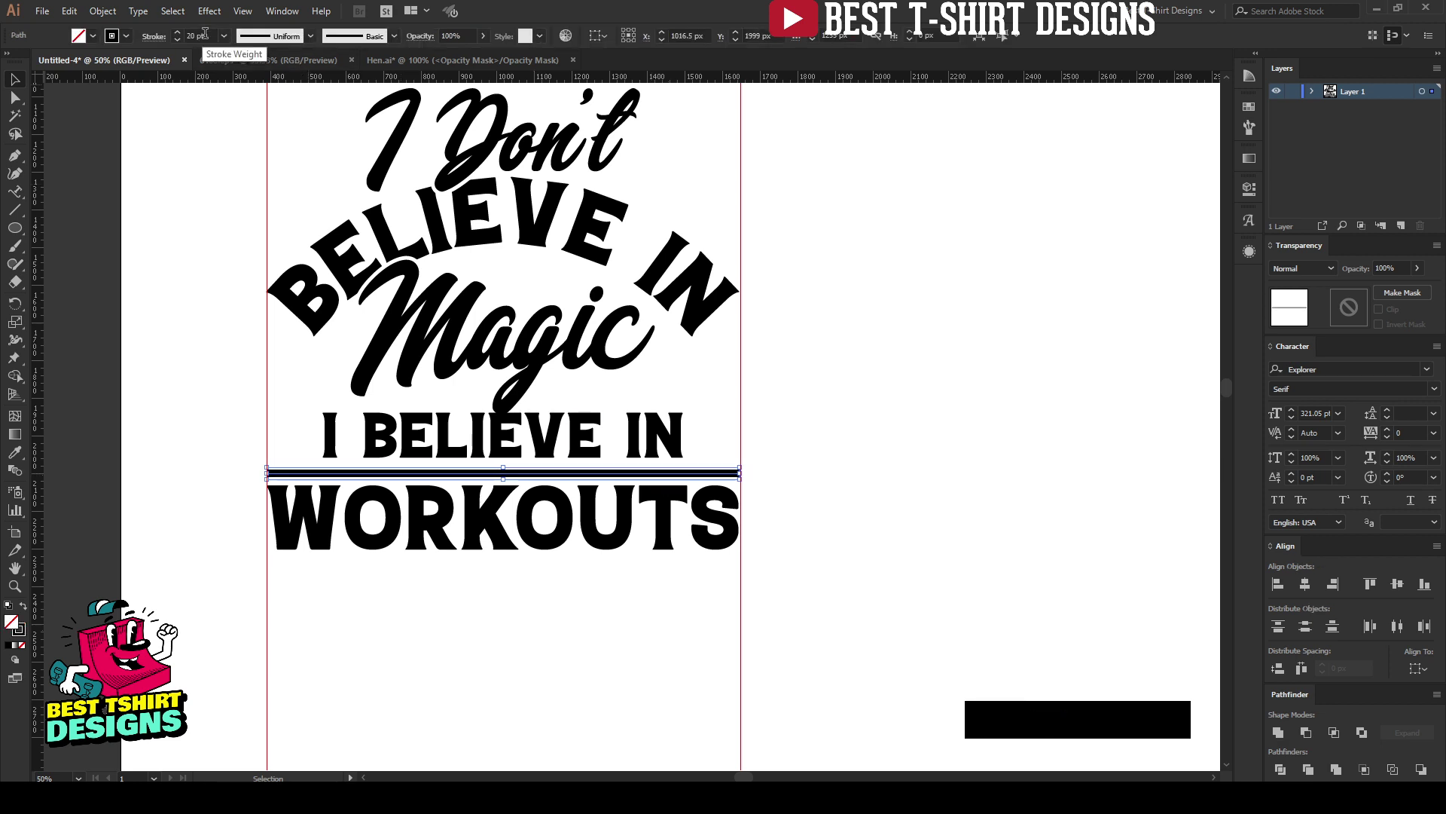
pyautogui.click(147, 38)
pyautogui.click(80, 267)
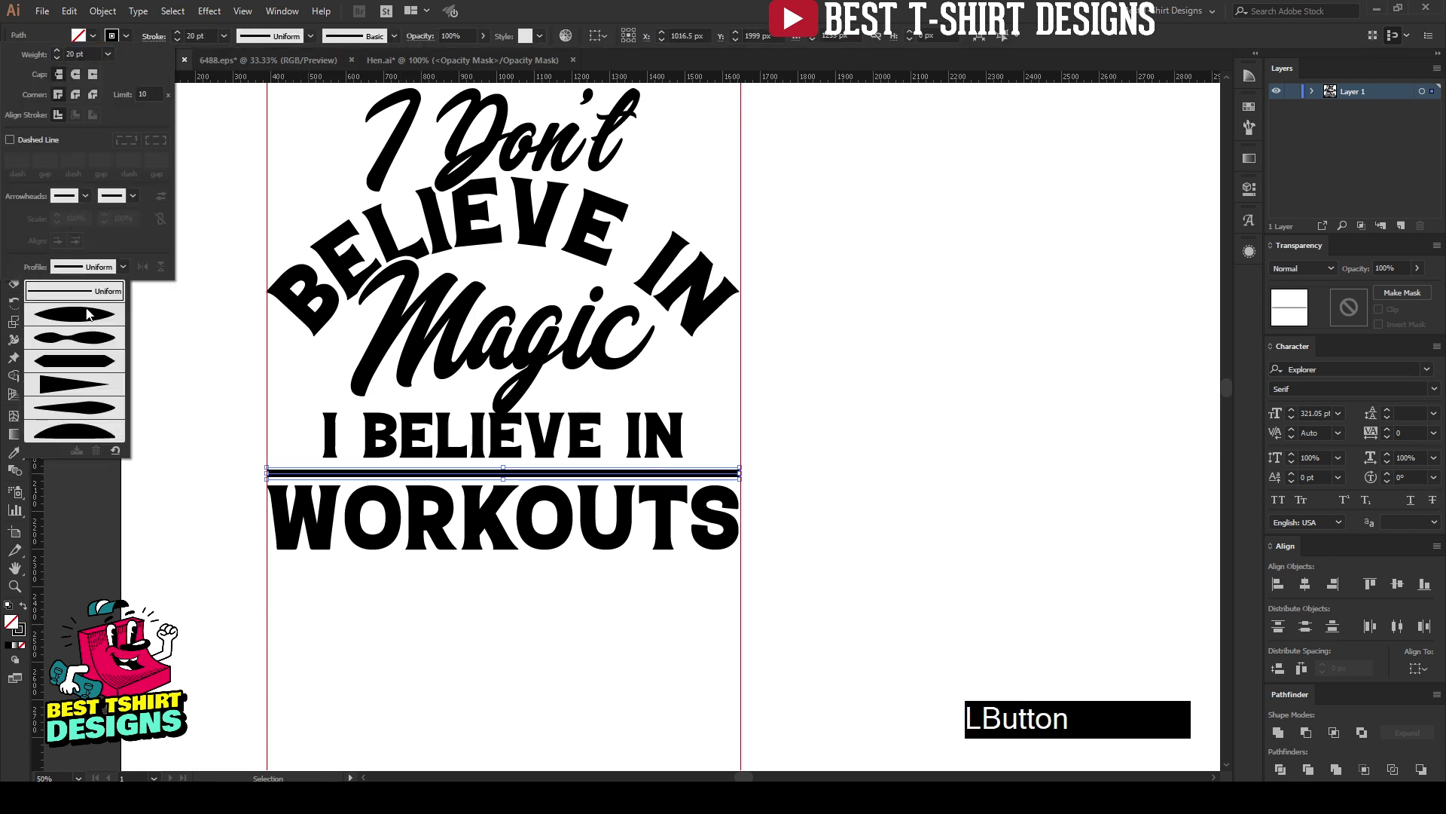
pyautogui.click(87, 321)
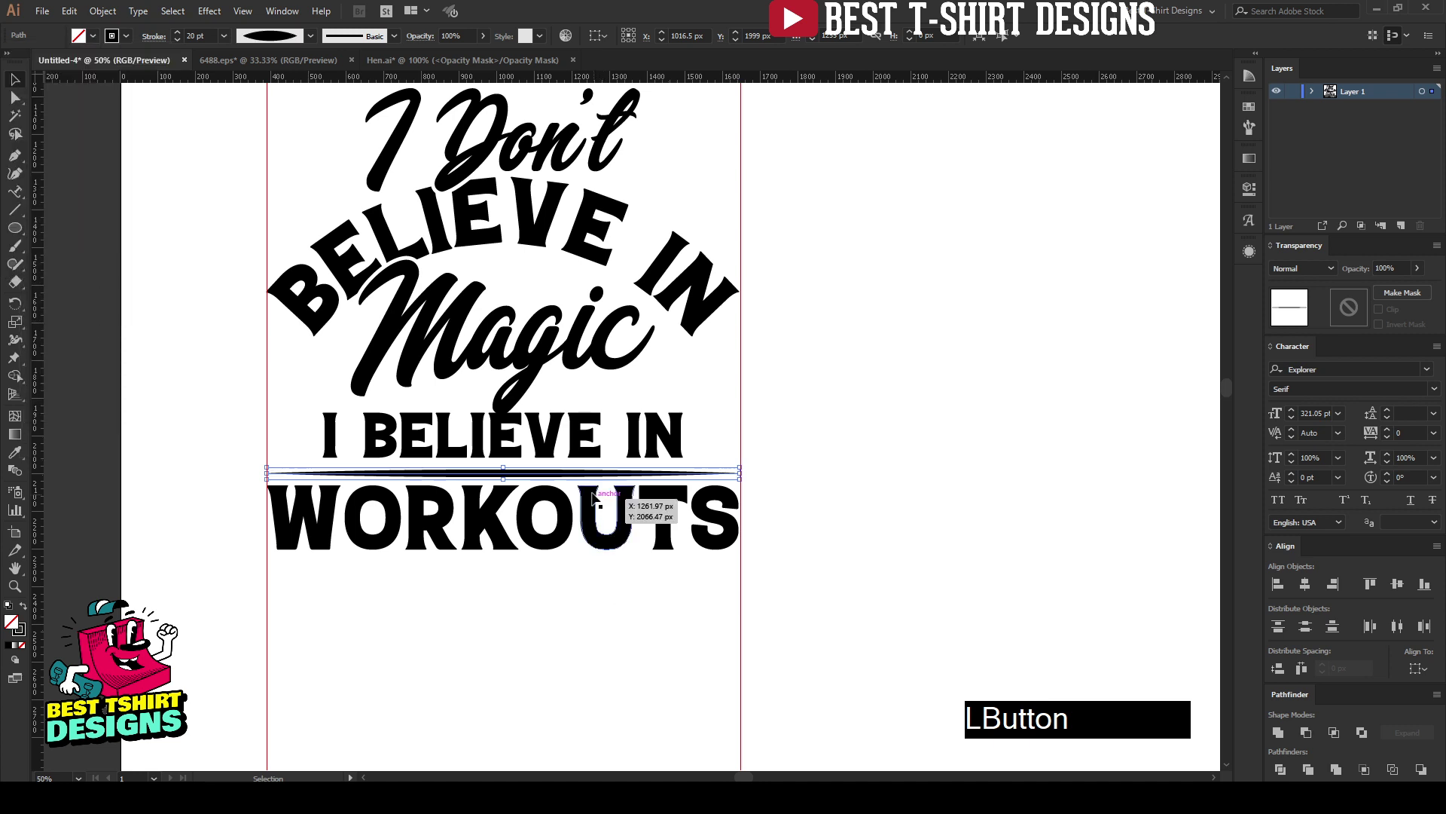
# Duplicate the tapered line straight down to just below "WORKOUTS"
pyautogui.moveTo(578, 475); pyautogui.dragTo(581, 568)
pyautogui.click(610, 621)
pyautogui.scroll(-1, 631, 617)
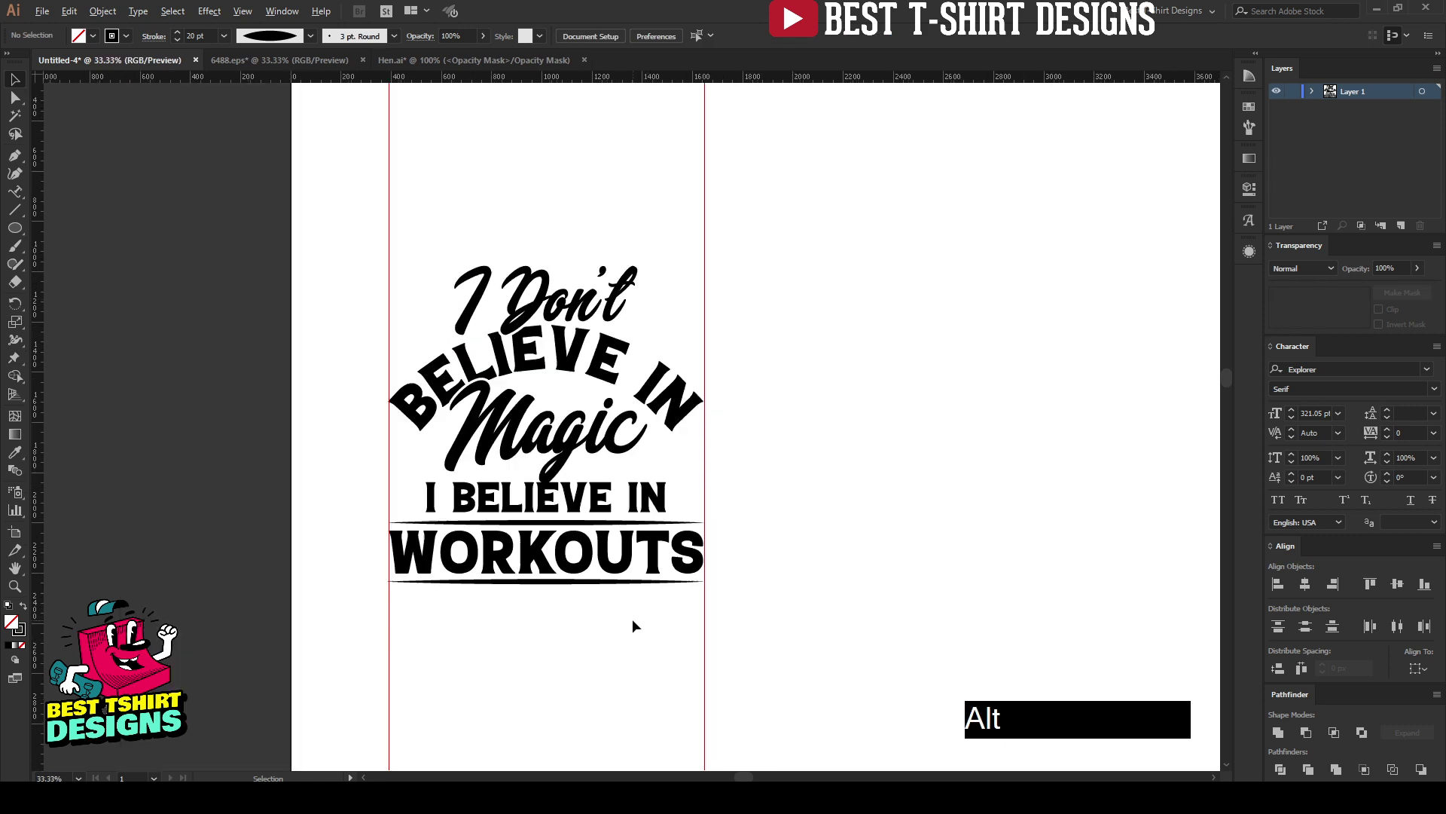
# Align "WORKOUTS" and the two tapered lines to their horizontal center and group them
pyautogui.moveTo(625, 624); pyautogui.dragTo(547, 562)
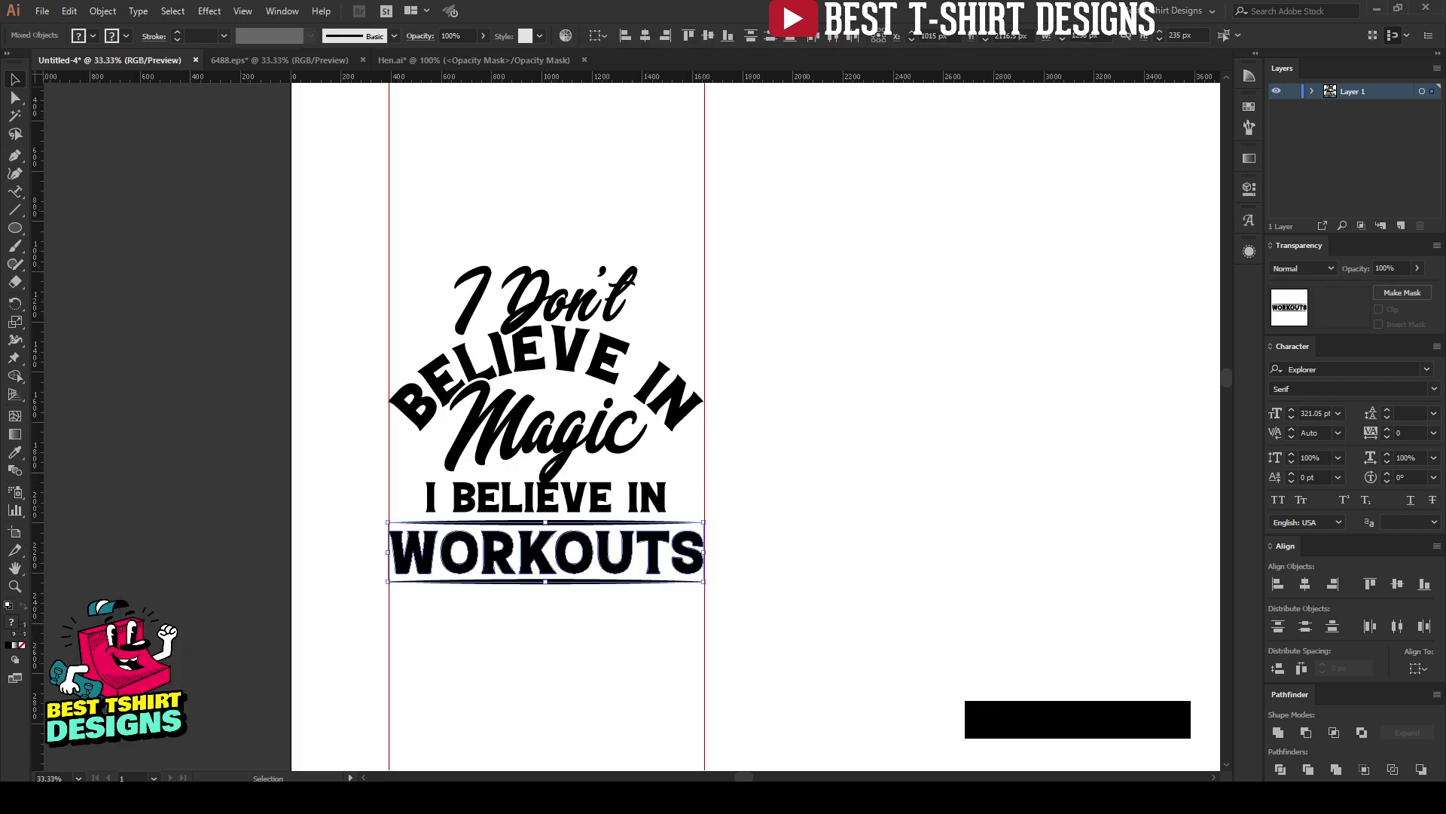
pyautogui.click(646, 35)
pyautogui.scroll(1, 572, 618)
pyautogui.hotkey('ctrl', 'g')
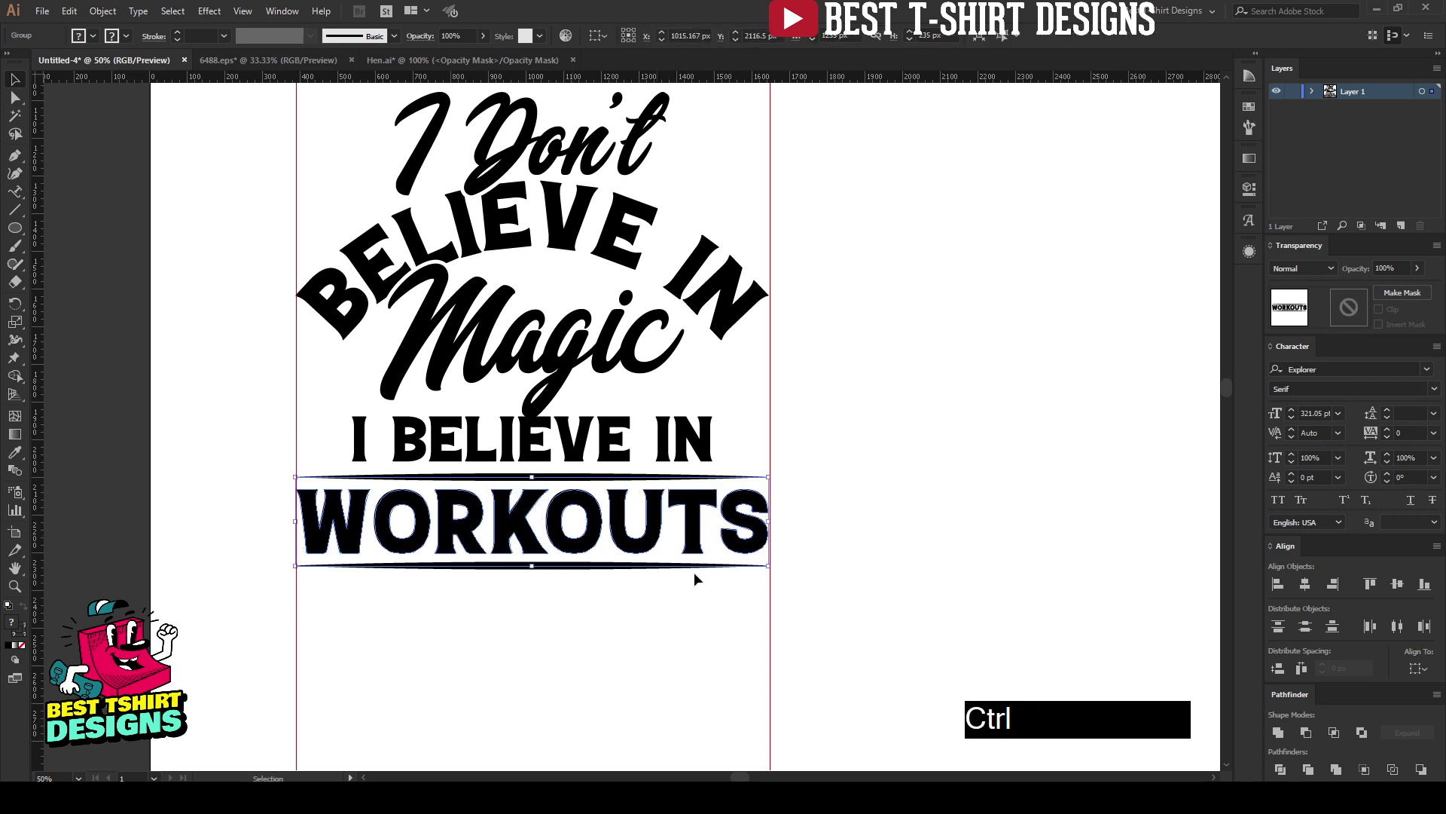
pyautogui.click(623, 625)
# Scale "I BELIEVE IN" down proportionally about its center and nudge it up closer to "Magic"
pyautogui.scroll(-1, 610, 620)
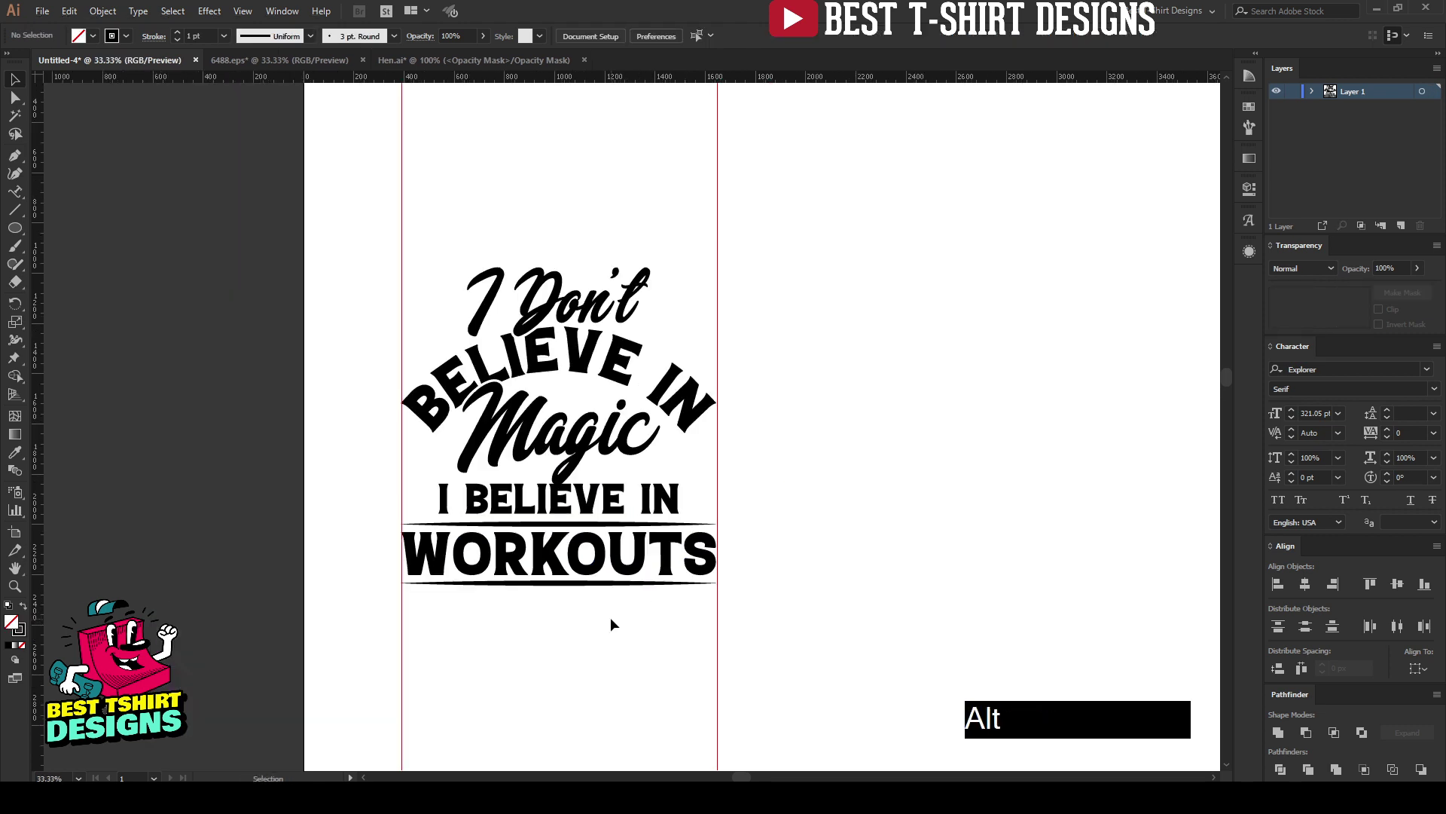
pyautogui.scroll(3, 610, 618)
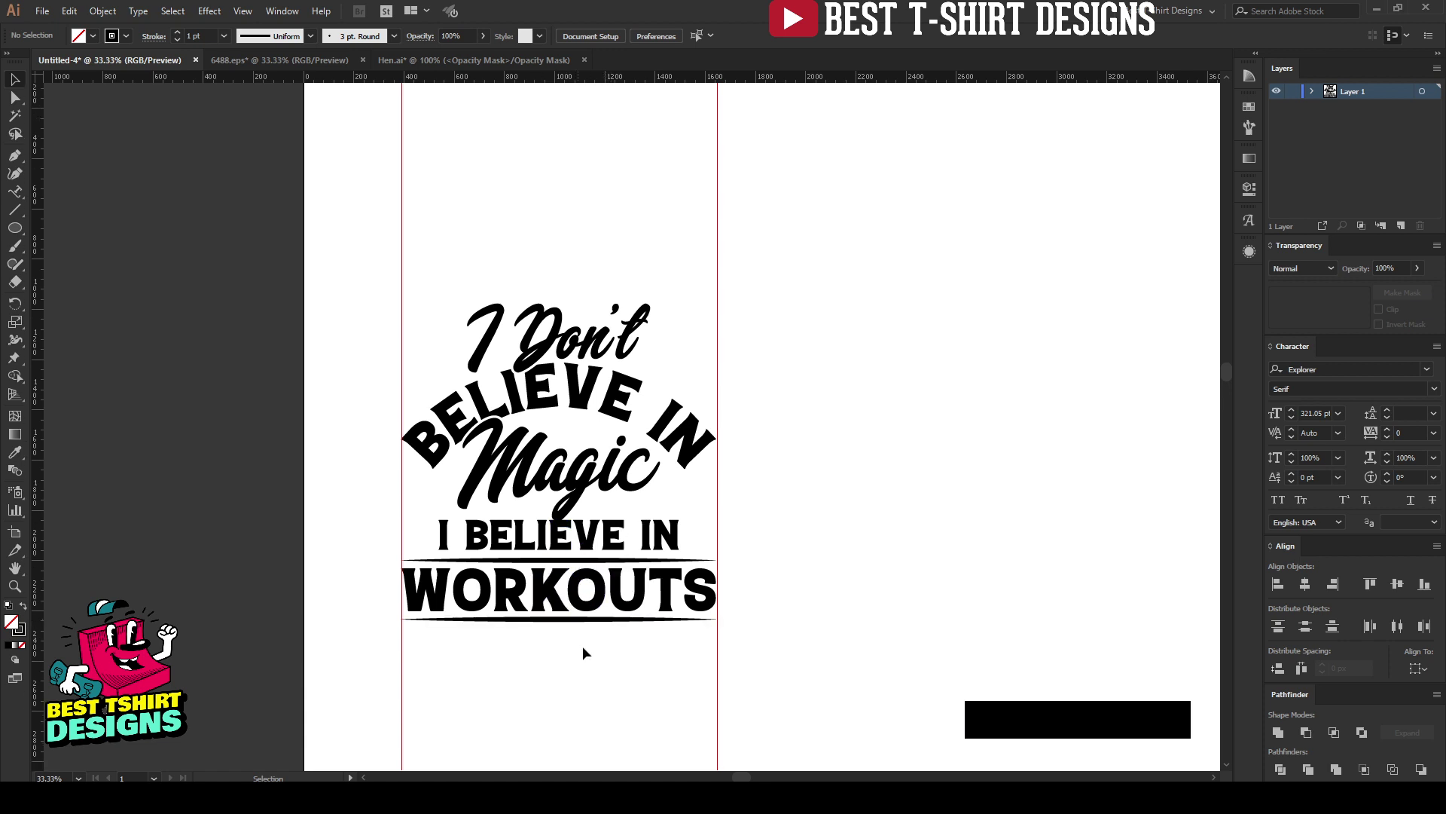
pyautogui.scroll(1, 510, 617)
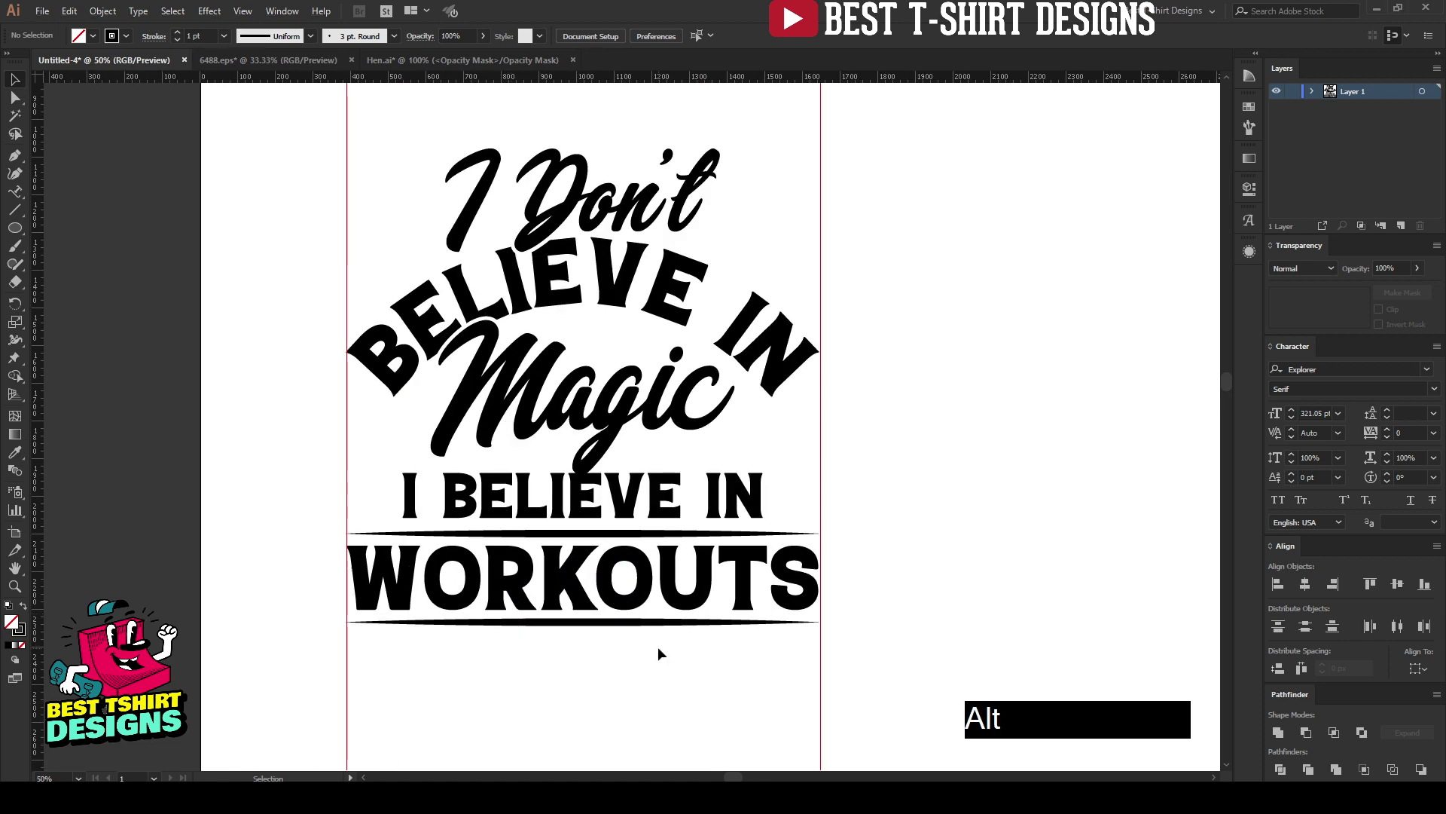
pyautogui.click(727, 503)
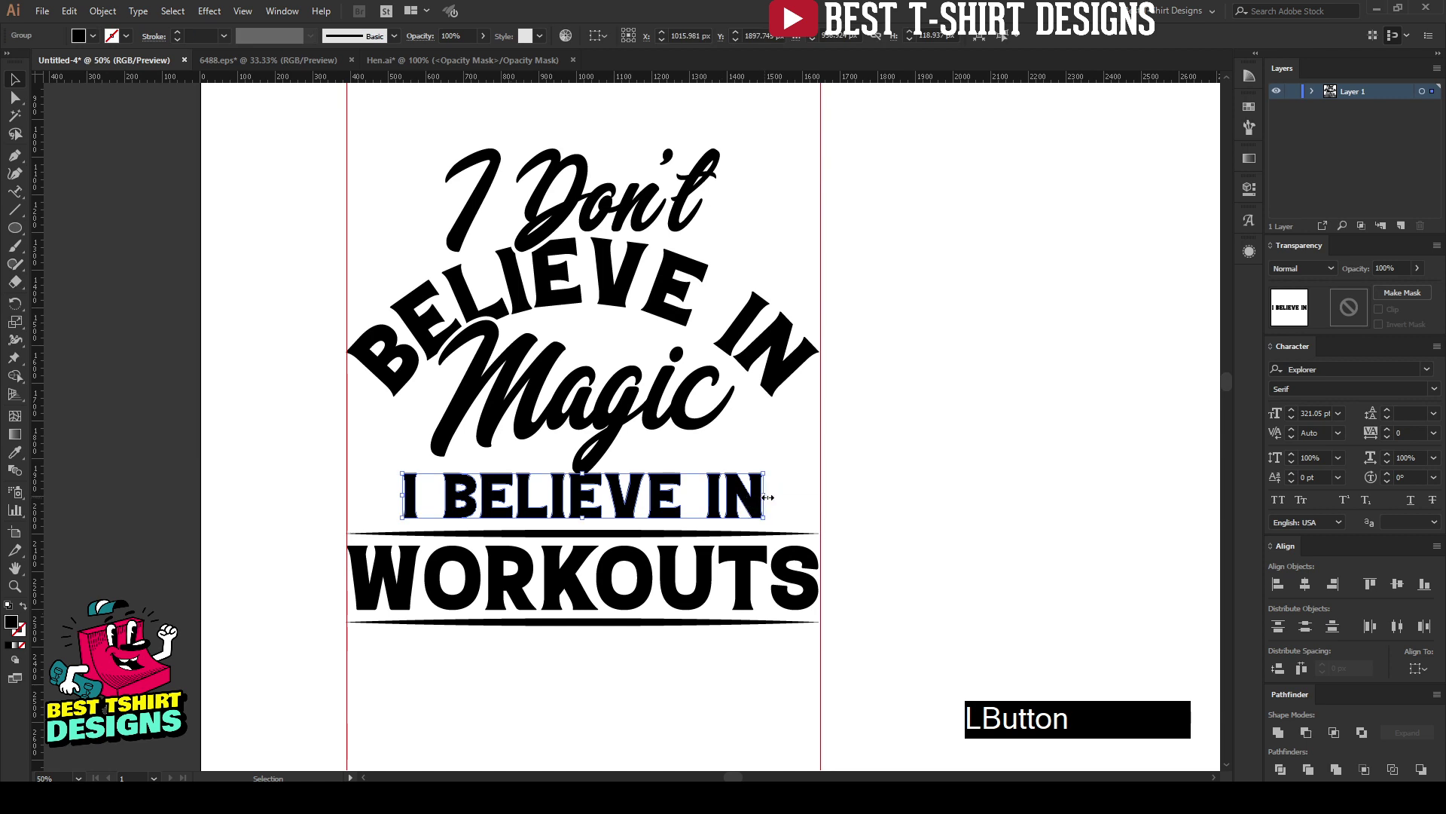
pyautogui.moveTo(767, 497); pyautogui.dragTo(736, 494)
pyautogui.press('Up')
pyautogui.press('Up')
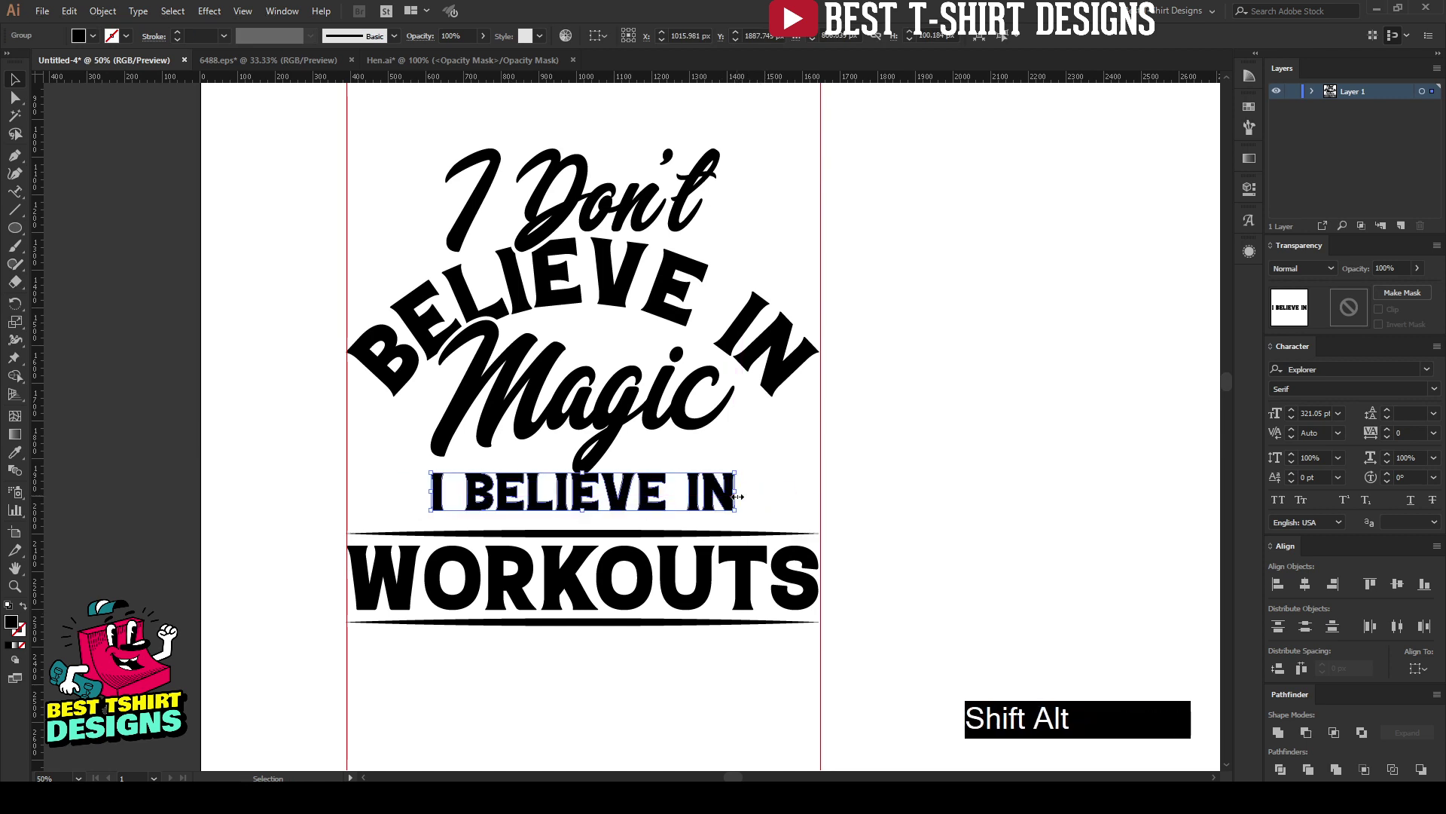
# Nudge the grouped "WORKOUTS" and its tapered lines up toward "I BELIEVE IN"
pyautogui.moveTo(655, 519); pyautogui.dragTo(681, 657)
pyautogui.press('Up')
pyautogui.press('Up')
pyautogui.press('Up')
pyautogui.press('Up')
pyautogui.press('Up')
pyautogui.press('Up')
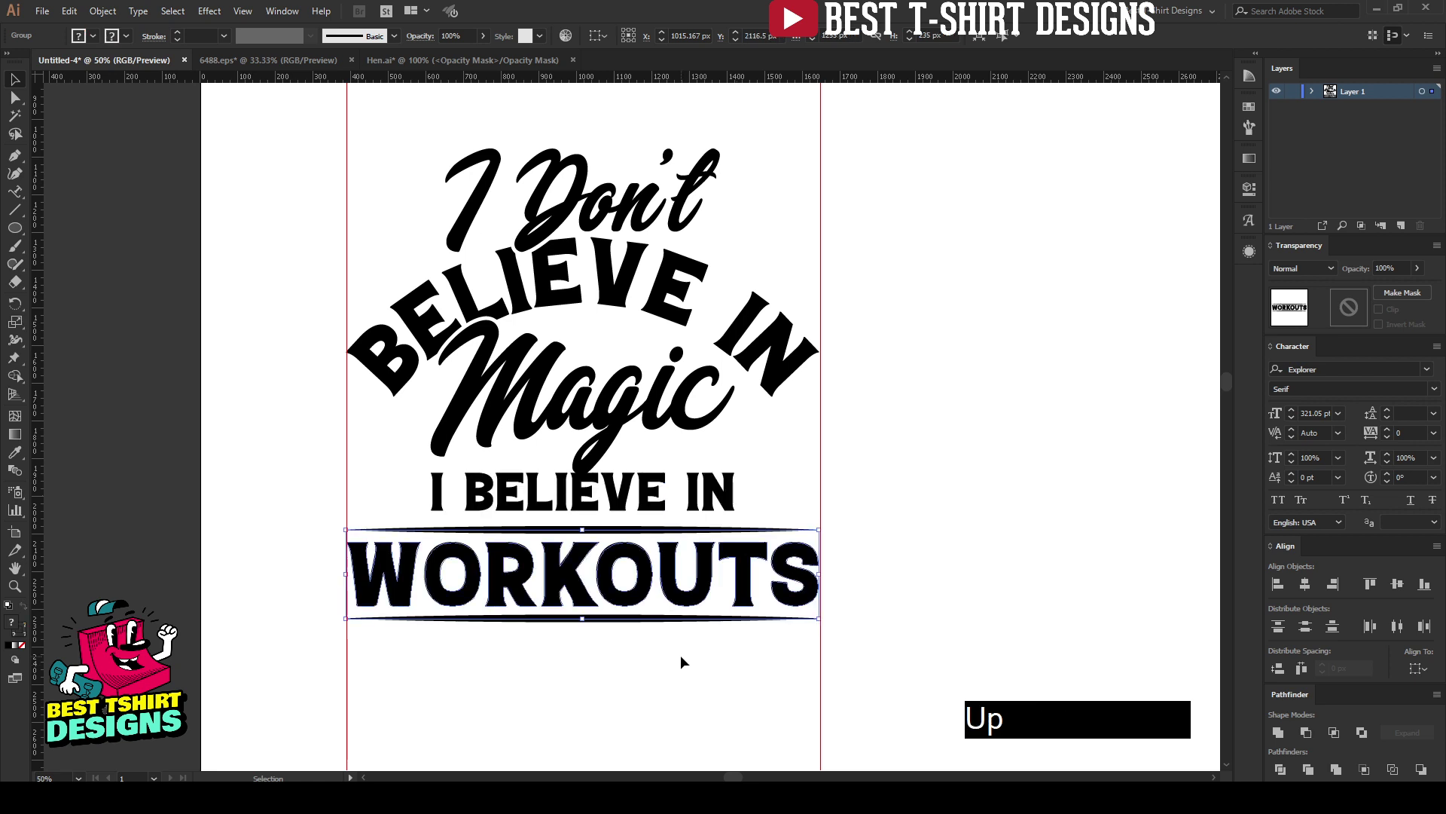
# Fine-tune the vertical gap between the "WORKOUTS" group and "I BELIEVE IN", and deselect everything
pyautogui.press('Down')
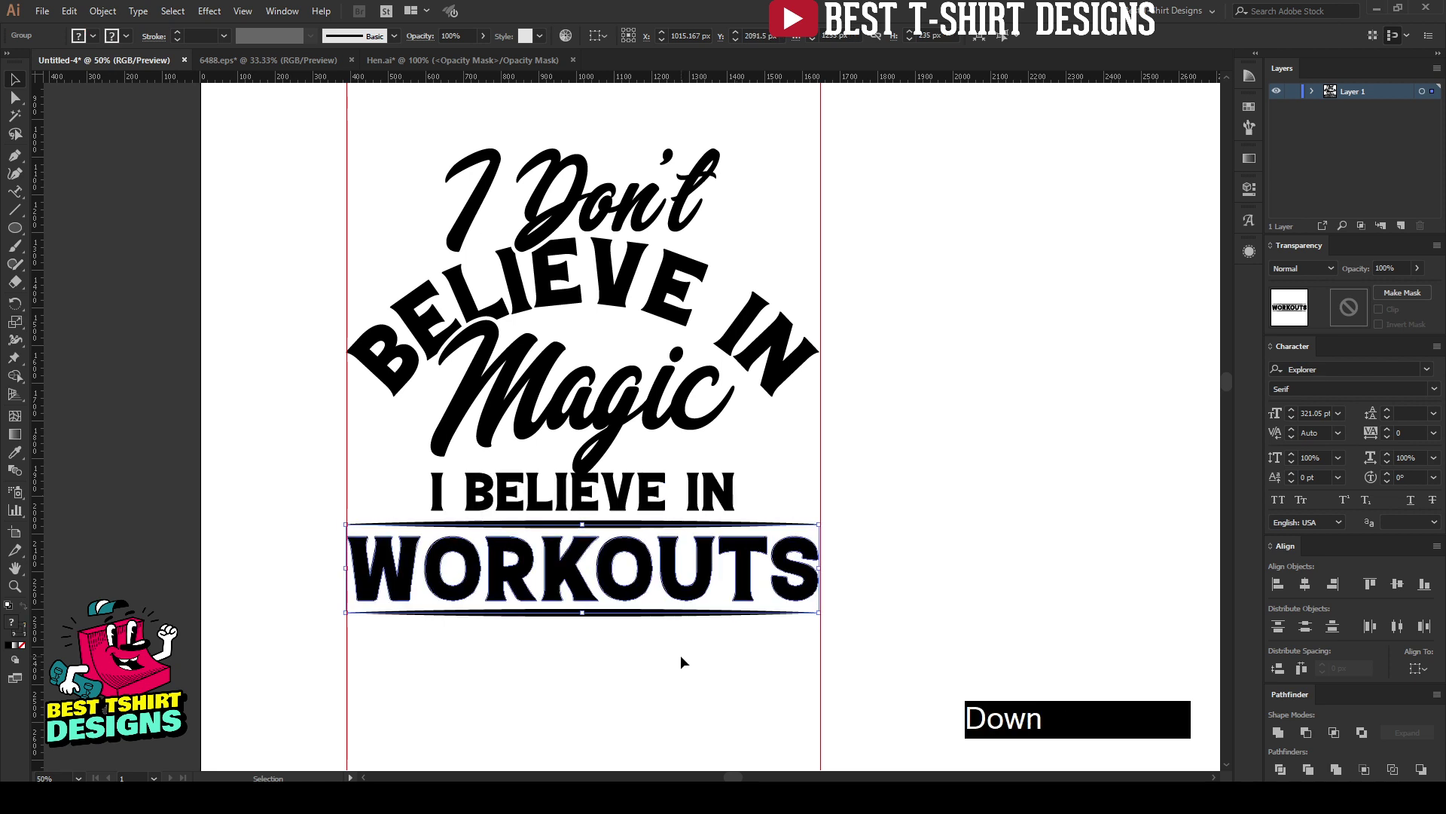
pyautogui.click(681, 654)
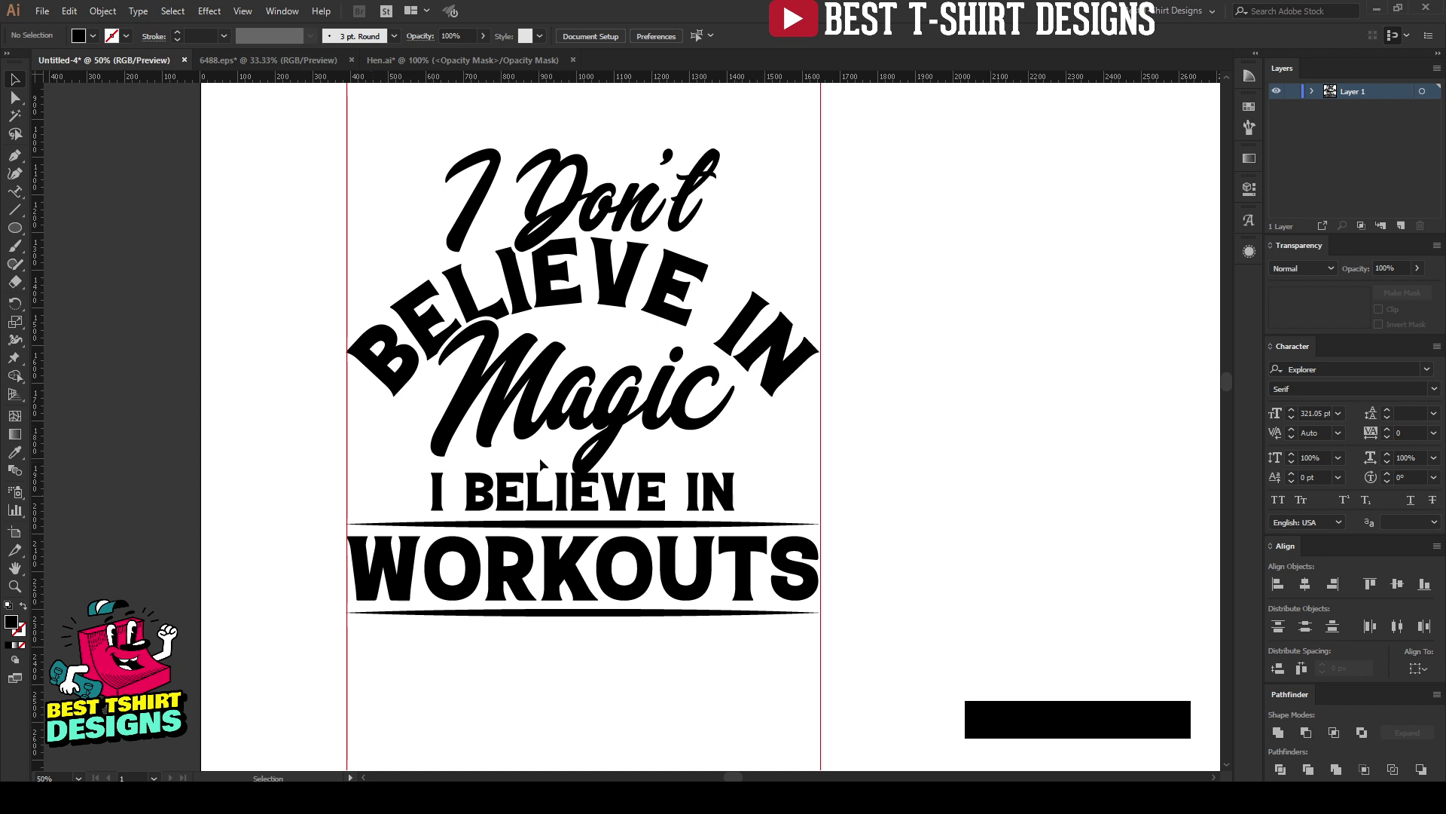
pyautogui.click(758, 449)
pyautogui.click(762, 432)
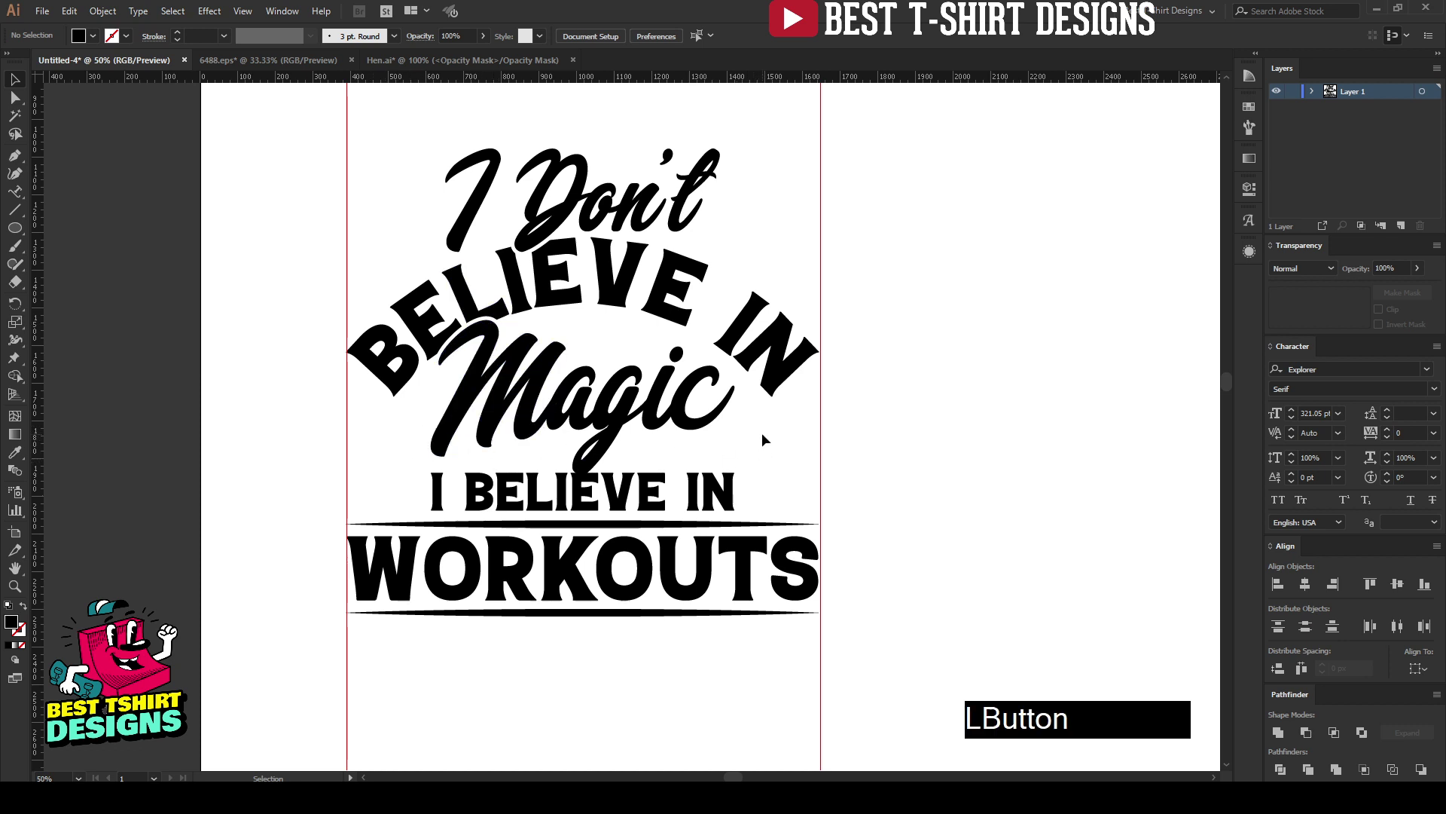
# Copy the "TRAIN HARD" barbell badge from 6488.eps and paste it into Untitled-4 on the blank area beside the lettering
pyautogui.click(279, 59)
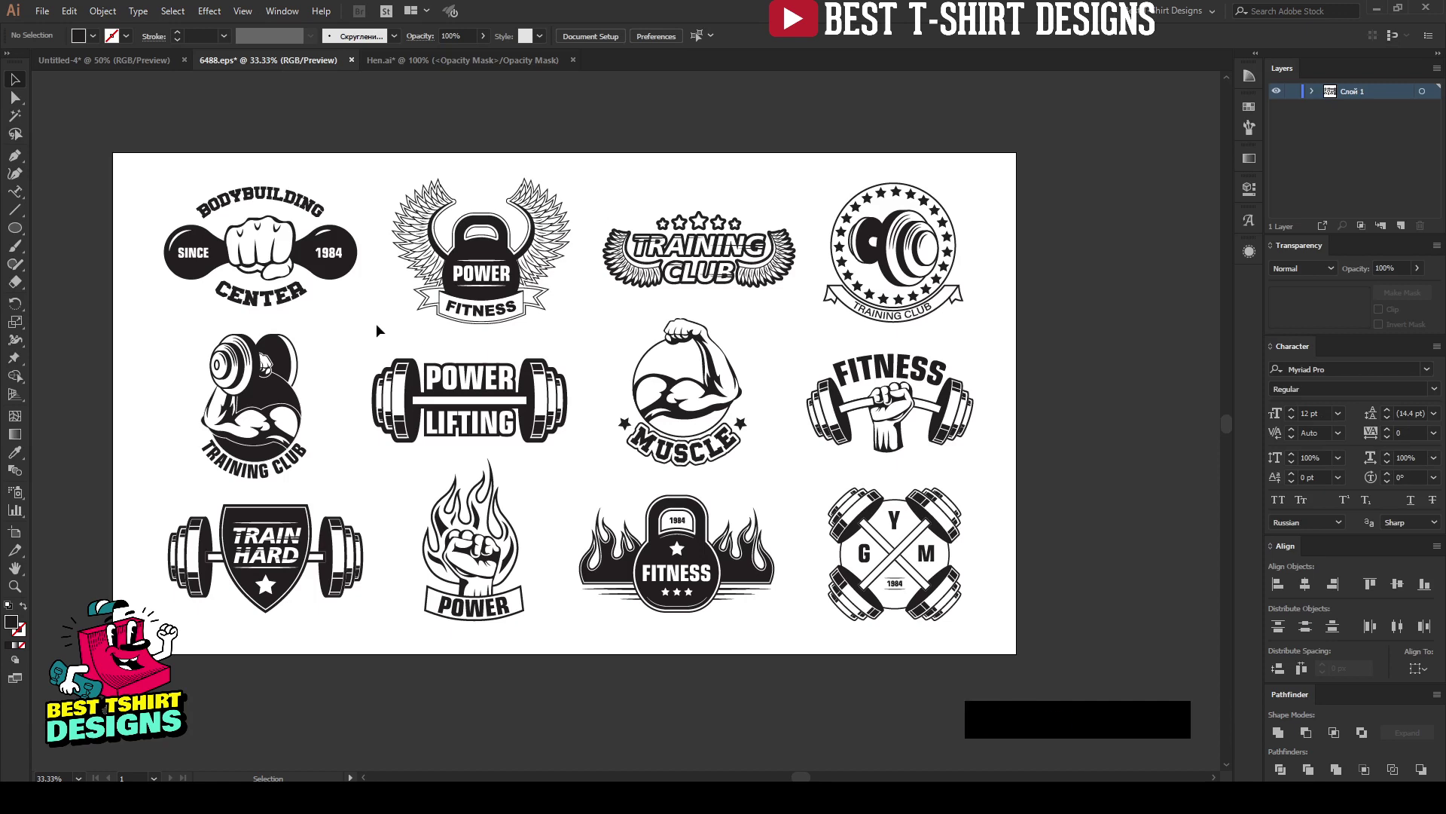
pyautogui.click(891, 360)
pyautogui.click(338, 557)
pyautogui.press('v')
pyautogui.press('ctrl')
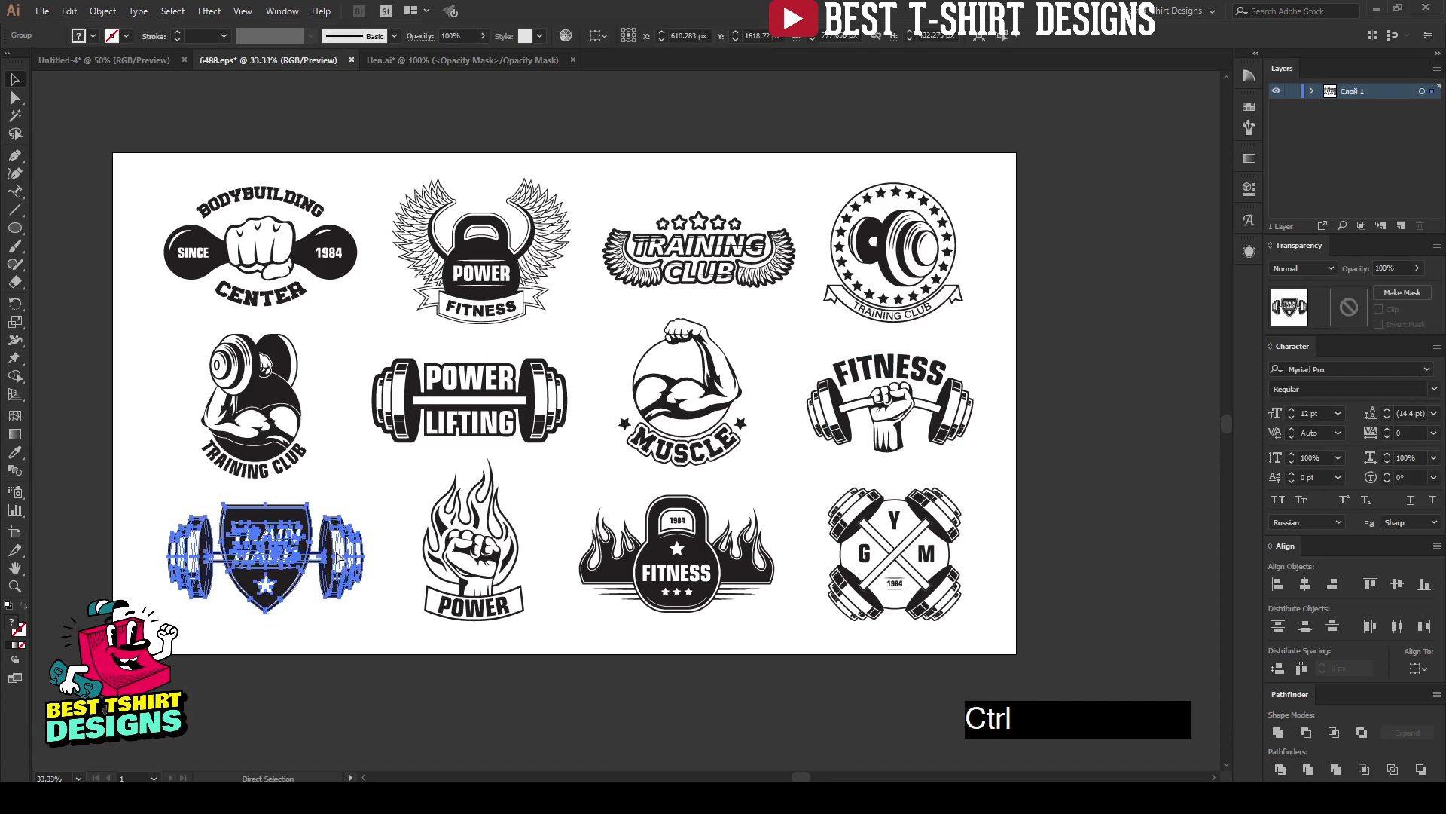
pyautogui.click(130, 63)
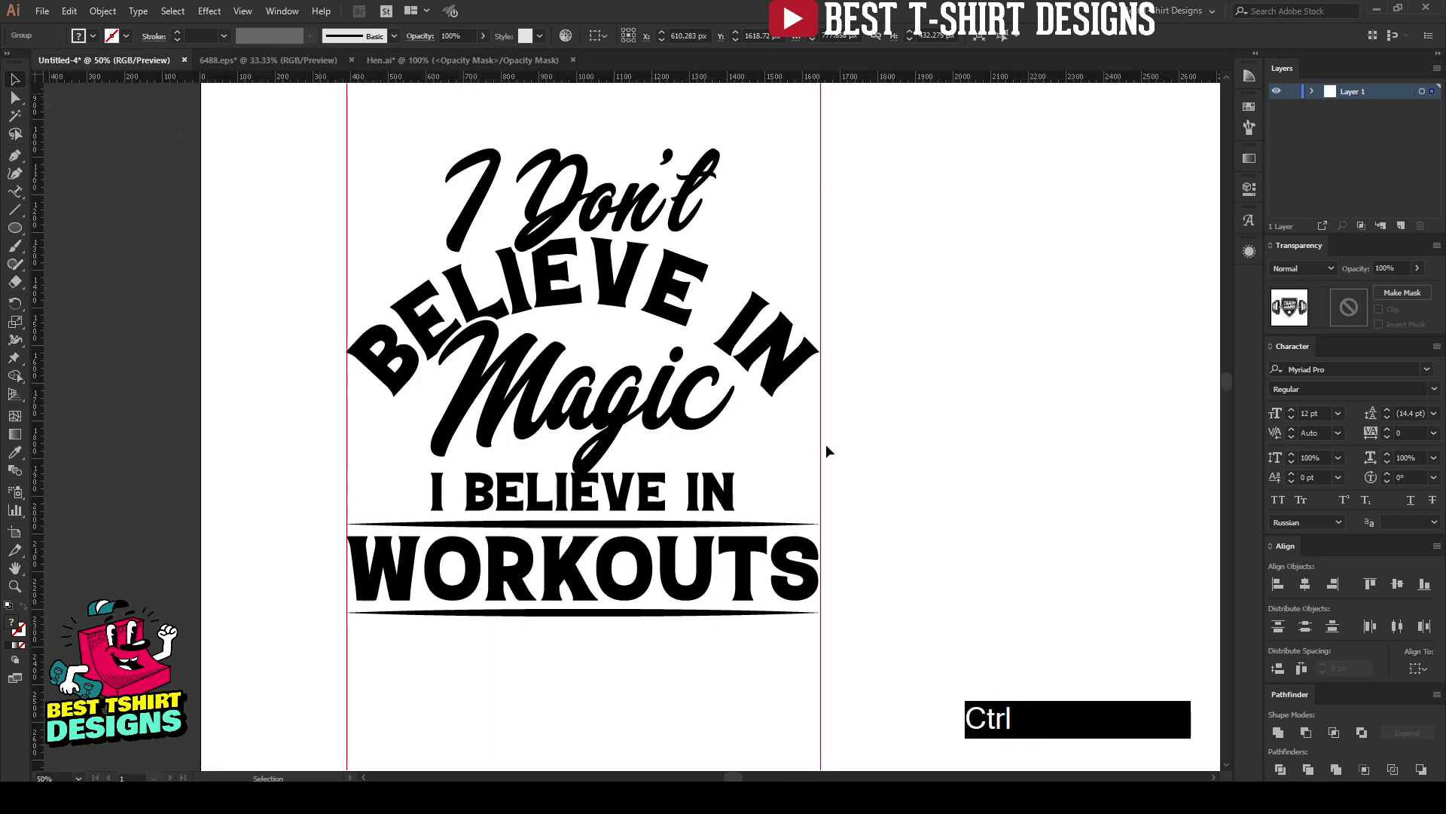
pyautogui.hotkey('ctrl', 'v')
pyautogui.moveTo(879, 454); pyautogui.dragTo(859, 422)
# Delete the shield with its "TRAIN HARD" lettering and star from inside the badge group, leaving only the barbell
pyautogui.doubleClick(712, 363)
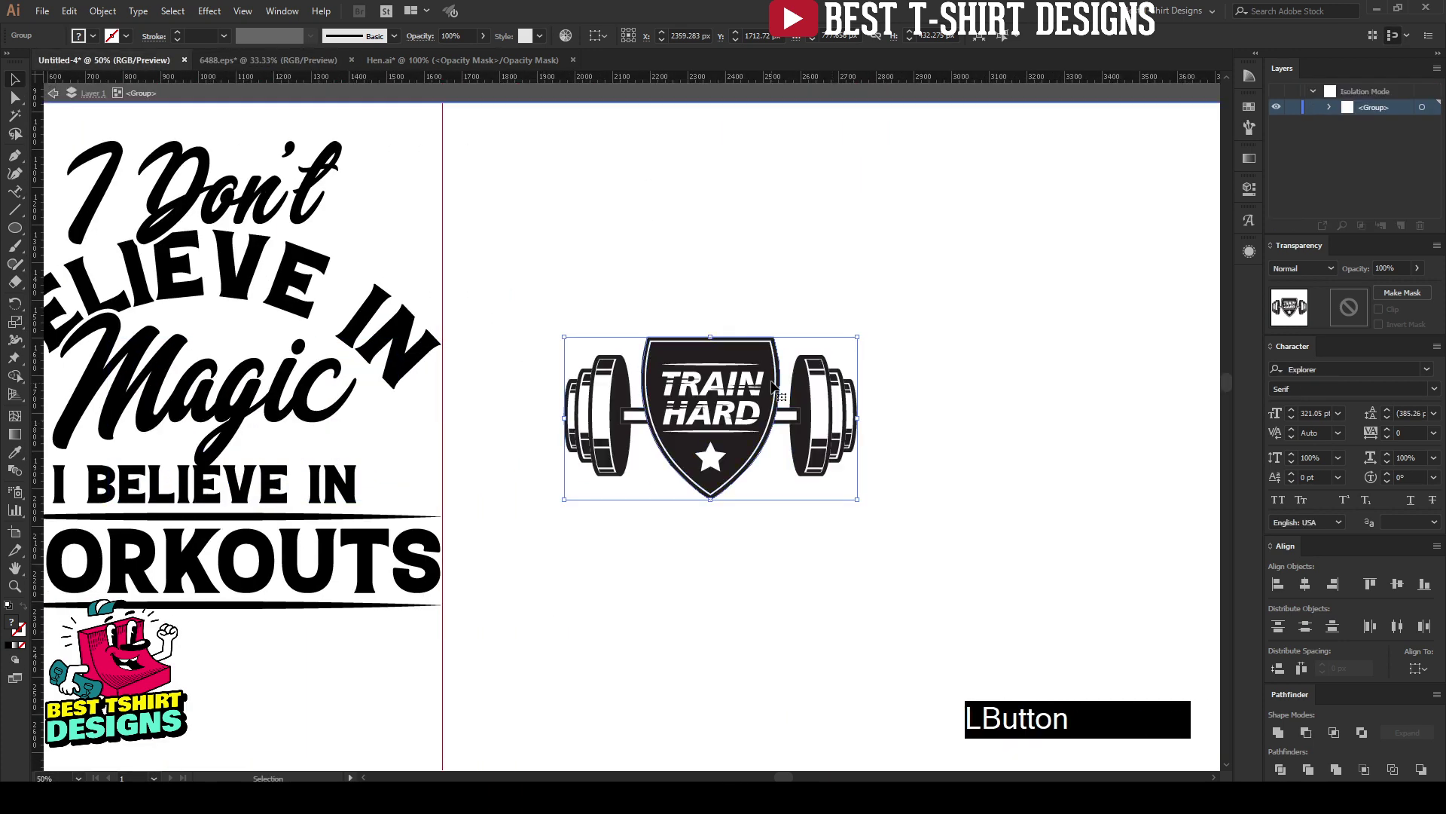
pyautogui.press('Delete')
pyautogui.doubleClick(730, 346)
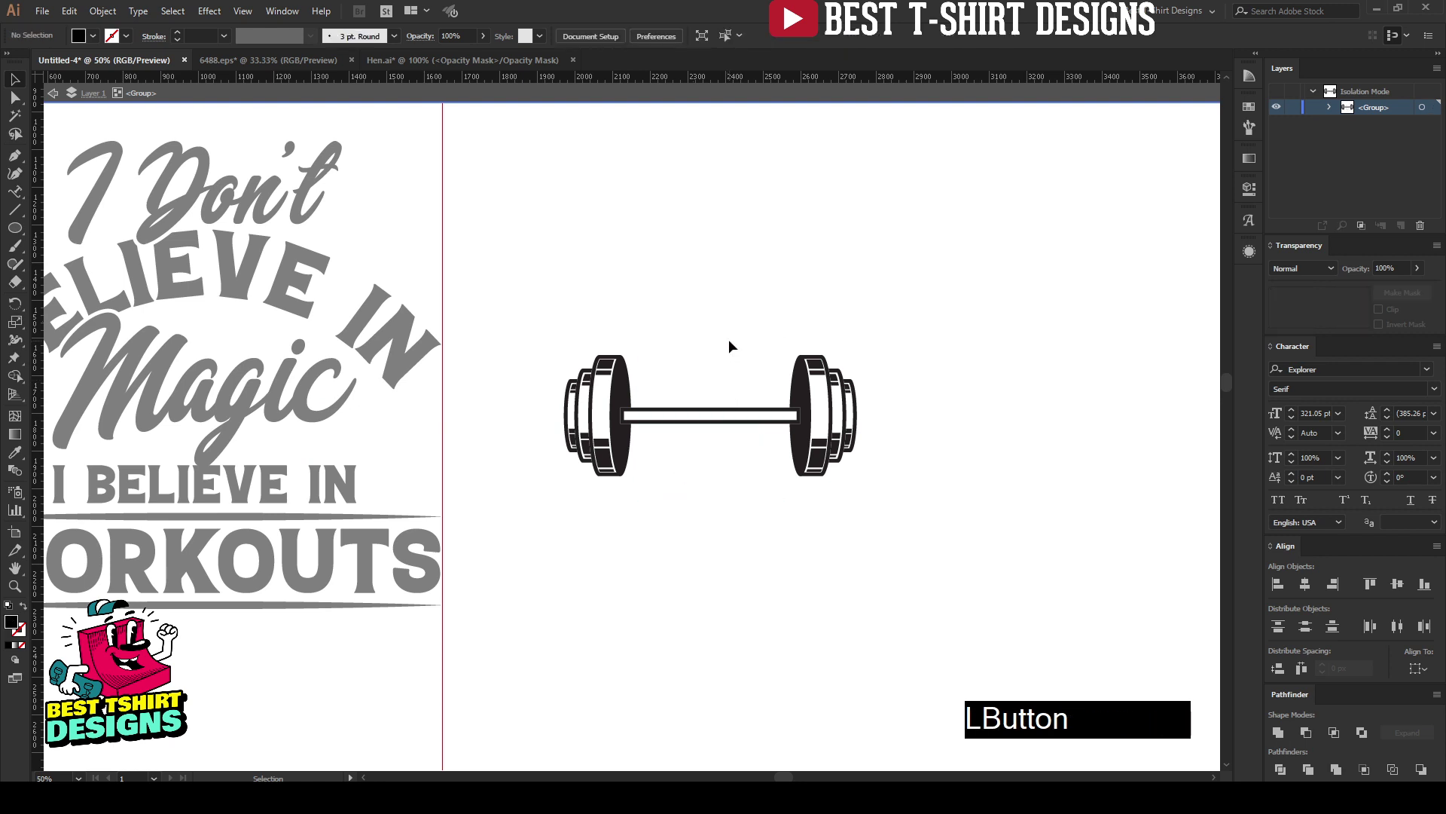
# Apply the Pathfinder Trim operation to the barbell group
pyautogui.click(797, 399)
pyautogui.click(797, 399)
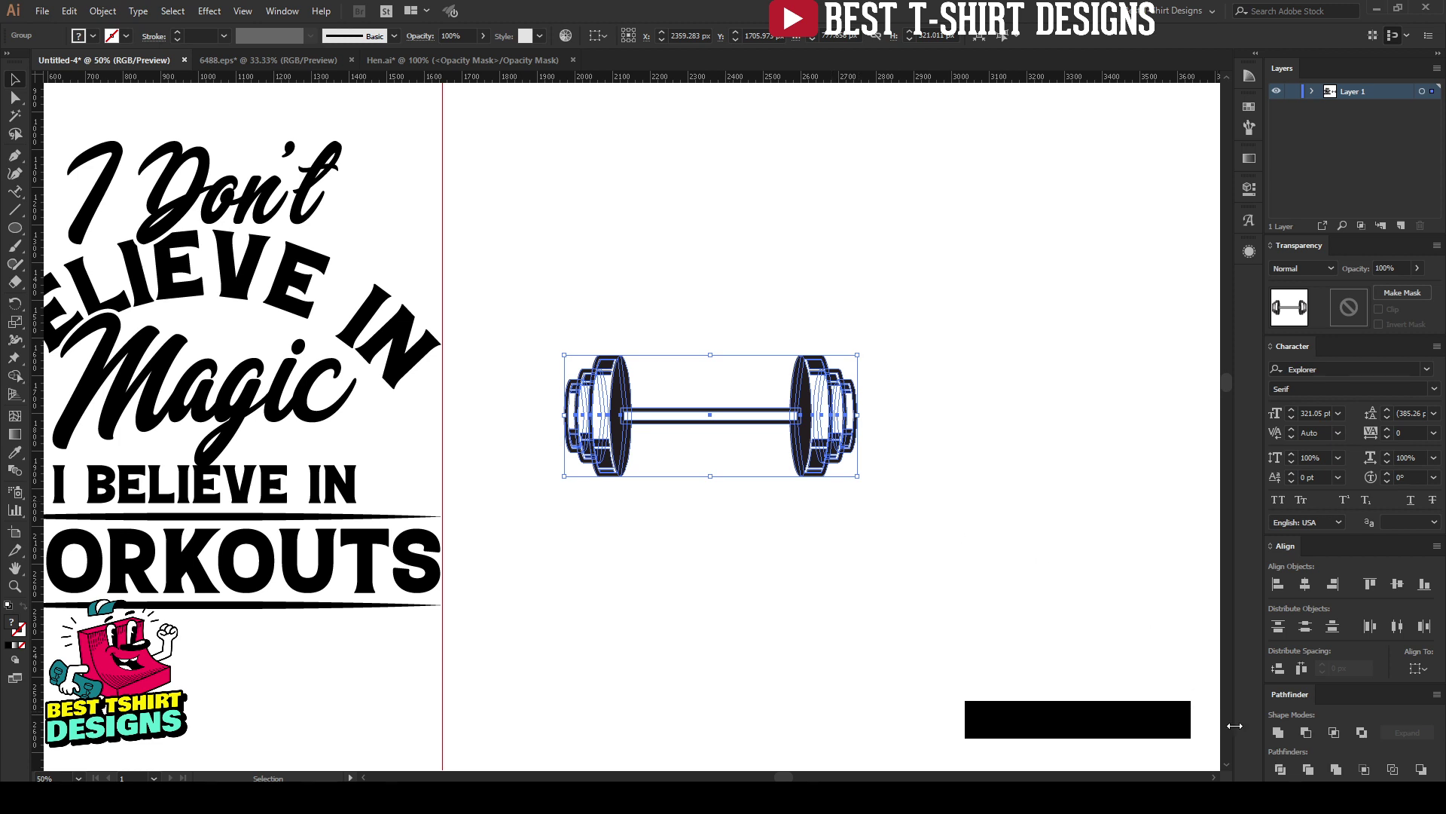
pyautogui.click(1307, 769)
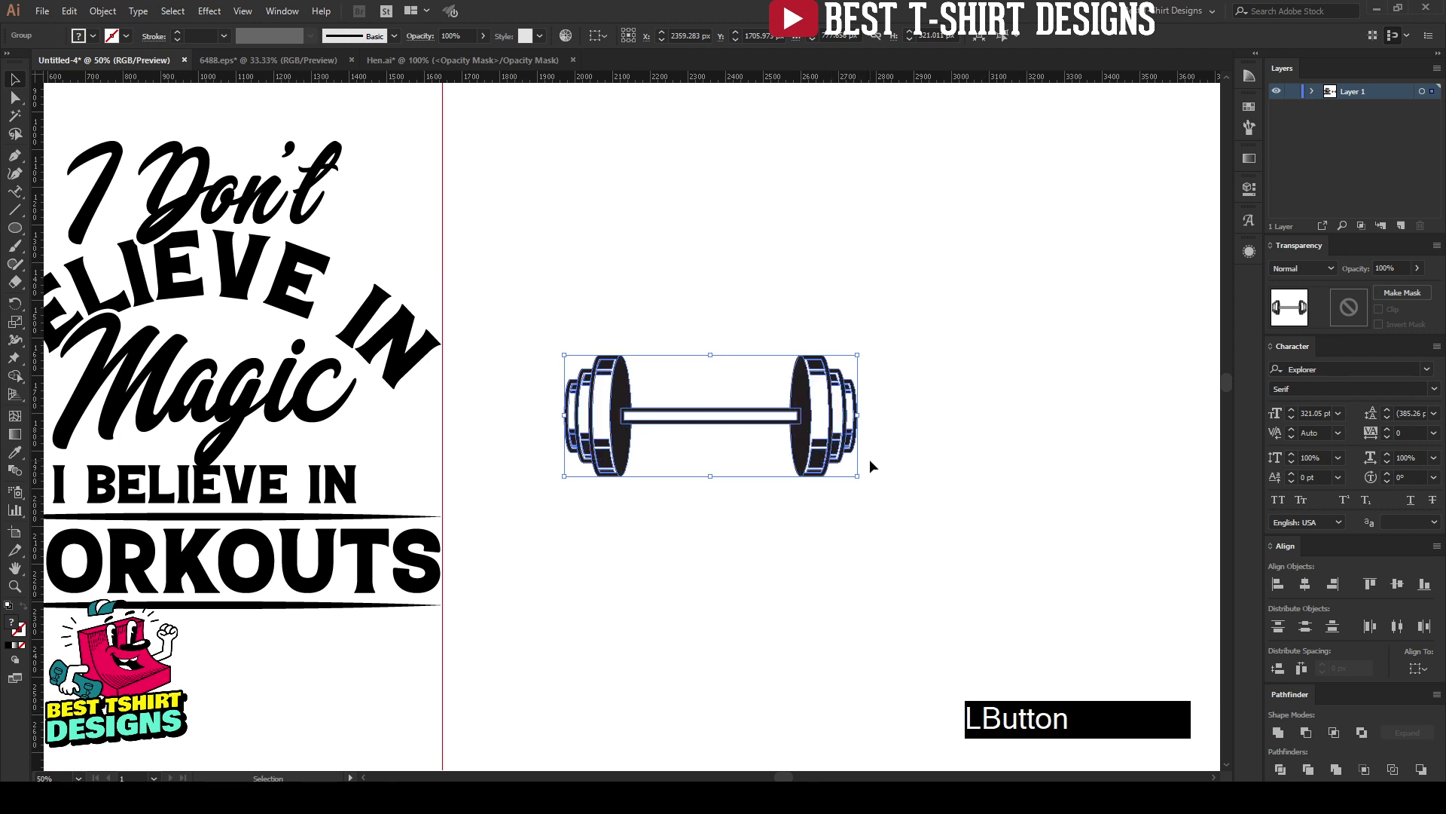
# Select all white-filled shapes inside the barbell group with the Magic Wand, delete them and leave isolation mode
pyautogui.doubleClick(759, 418)
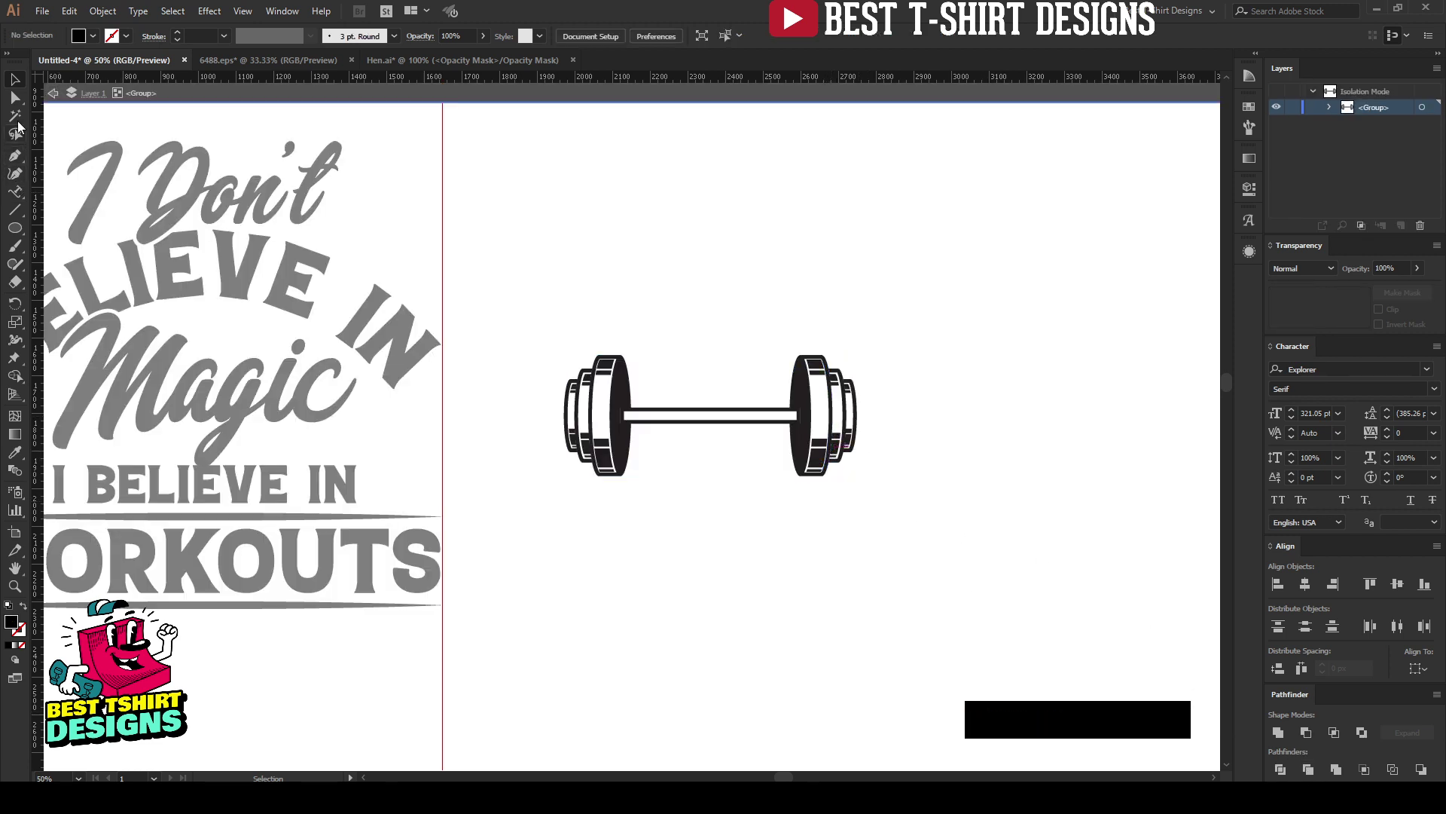
pyautogui.click(16, 118)
pyautogui.click(819, 397)
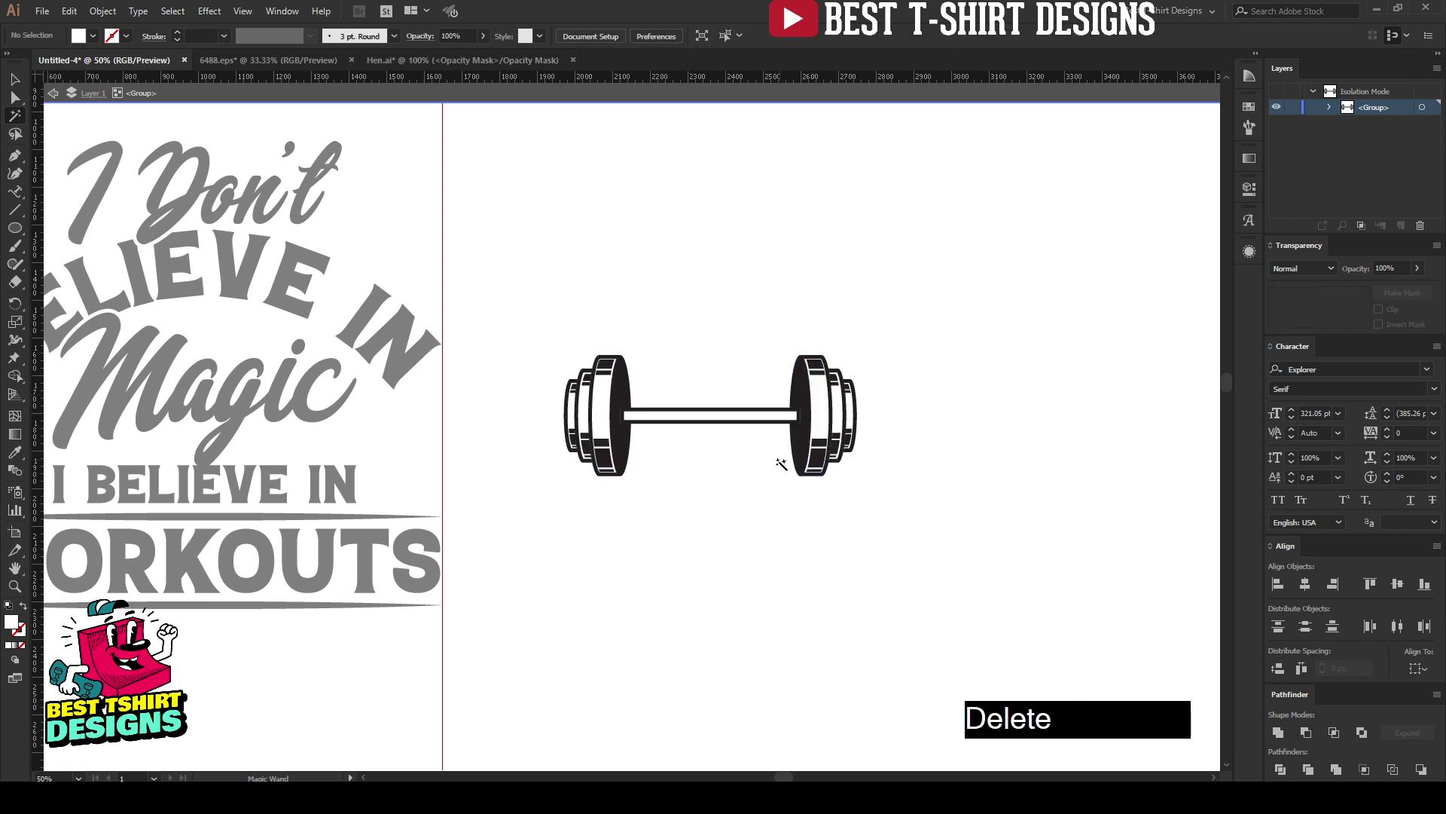
pyautogui.press('v')
pyautogui.doubleClick(731, 461)
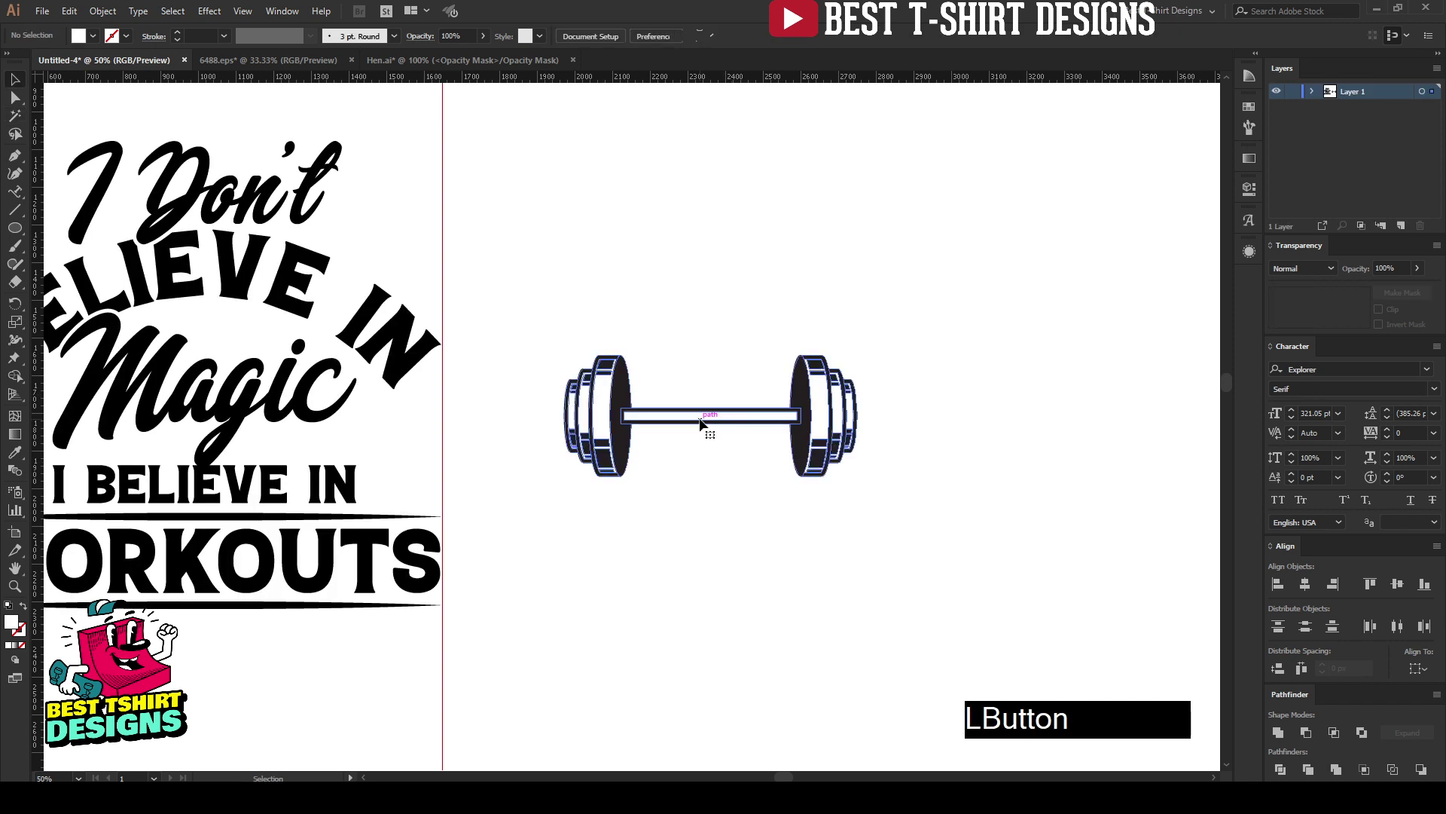
# Fill the whole barbell with the pure black swatch and deselect it
pyautogui.click(701, 423)
pyautogui.click(1249, 107)
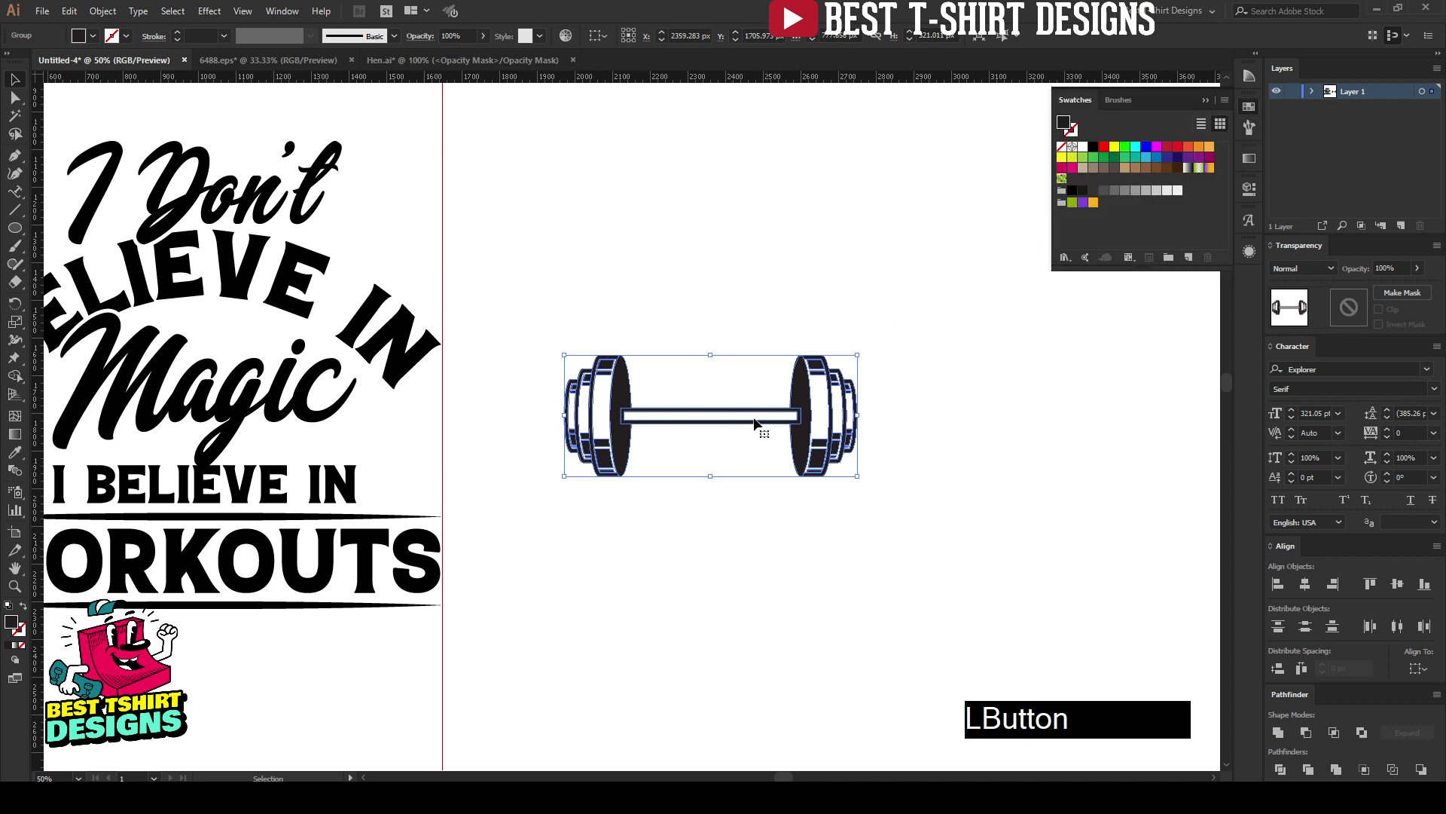
pyautogui.click(1095, 148)
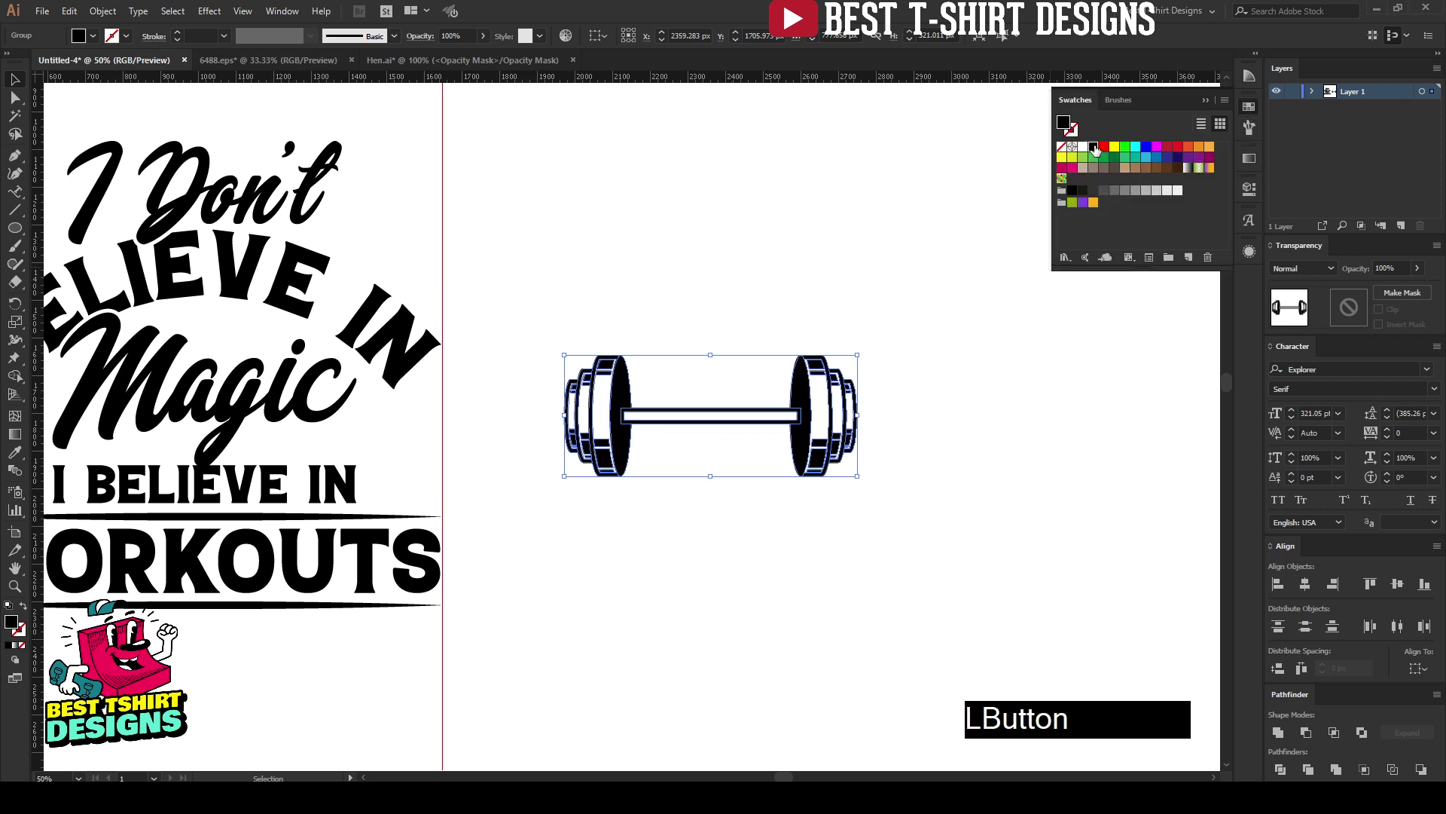
pyautogui.click(735, 598)
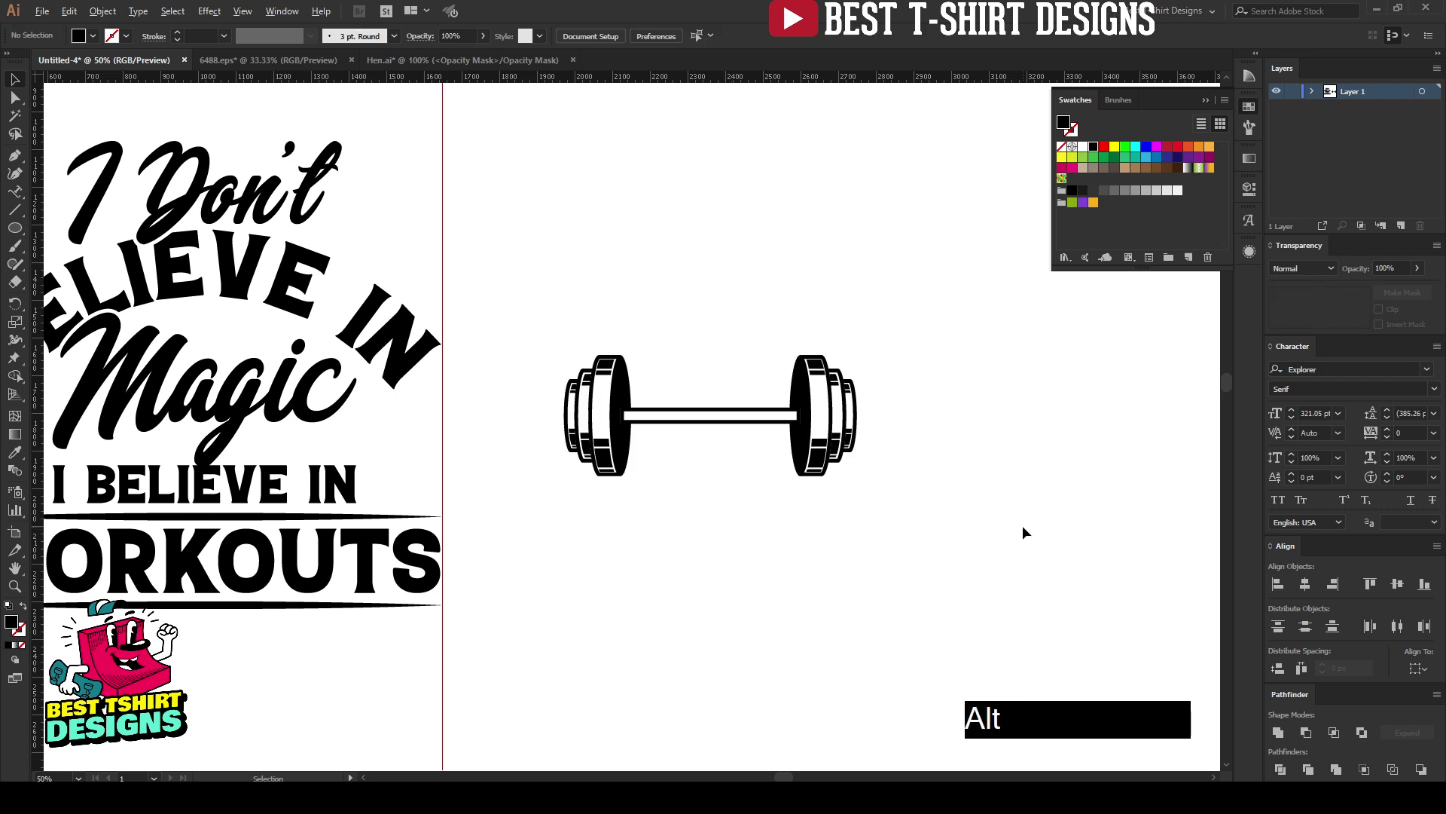
# Move the barbell onto the lettering above "WORKOUTS" and shift it left until its outer plates reach the left guide
pyautogui.keyDown('alt'); pyautogui.scroll(-1, 1023, 526); pyautogui.keyUp('alt')
pyautogui.moveTo(836, 464); pyautogui.dragTo(504, 482)
pyautogui.keyDown('alt'); pyautogui.scroll(1, 404, 470); pyautogui.keyUp('alt')
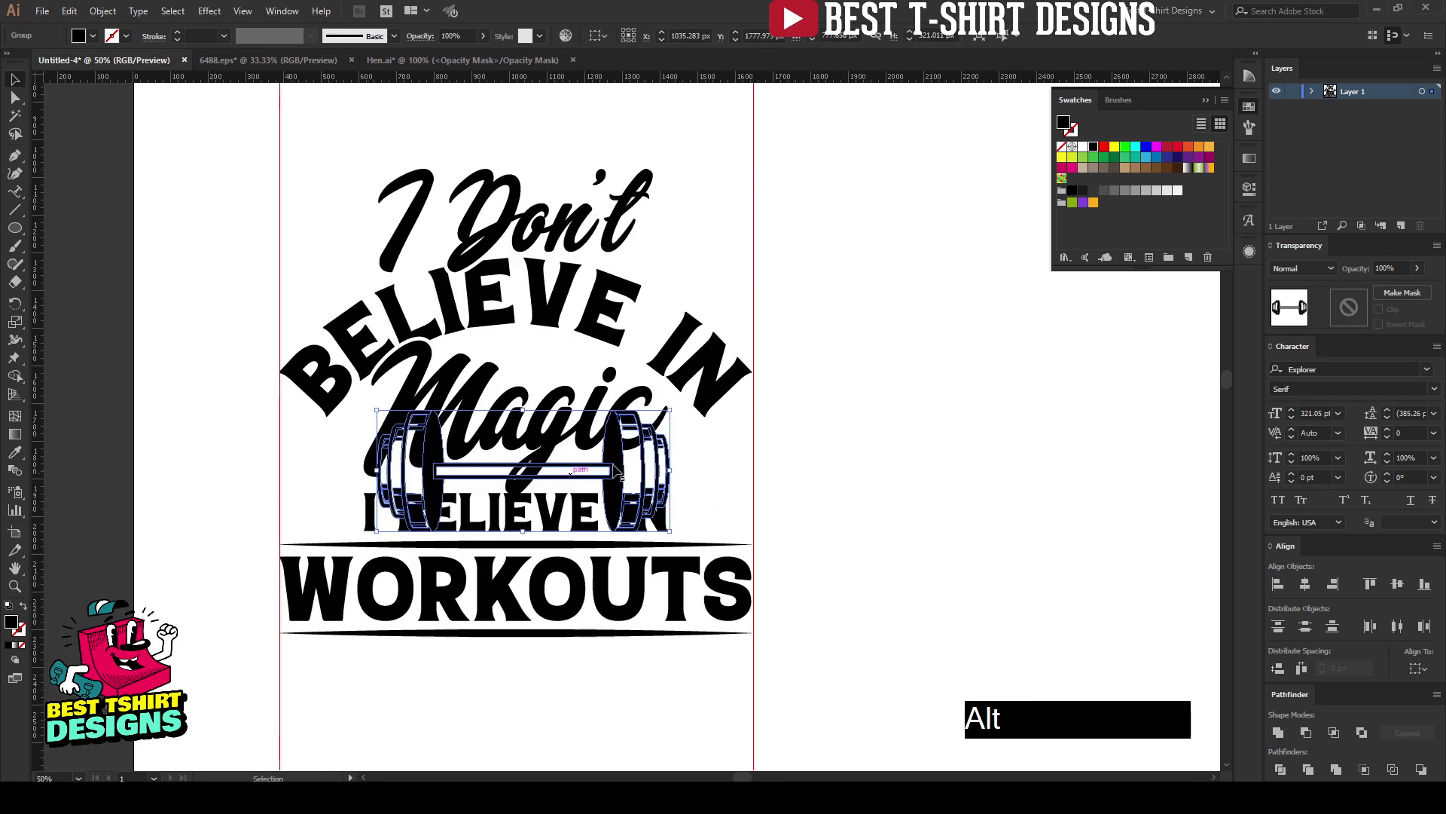
pyautogui.hotkey('shift', 'Left')
pyautogui.hotkey('shift', 'Left')
pyautogui.hotkey('shift', 'Left')
pyautogui.hotkey('shift', 'Left')
pyautogui.hotkey('shift', 'Left')
pyautogui.hotkey('shift', 'Left')
pyautogui.hotkey('shift', 'Left')
pyautogui.hotkey('shift', 'Left')
pyautogui.hotkey('shift', 'Left')
pyautogui.hotkey('shift', 'Left')
pyautogui.hotkey('shift', 'Left')
pyautogui.hotkey('shift', 'Left')
pyautogui.hotkey('shift', 'Left')
pyautogui.hotkey('shift', 'Left')
pyautogui.hotkey('shift', 'Left')
pyautogui.hotkey('shift', 'Left')
pyautogui.hotkey('shift', 'Left')
pyautogui.hotkey('shift', 'Left')
pyautogui.hotkey('shift', 'Left')
pyautogui.hotkey('shift', 'Left')
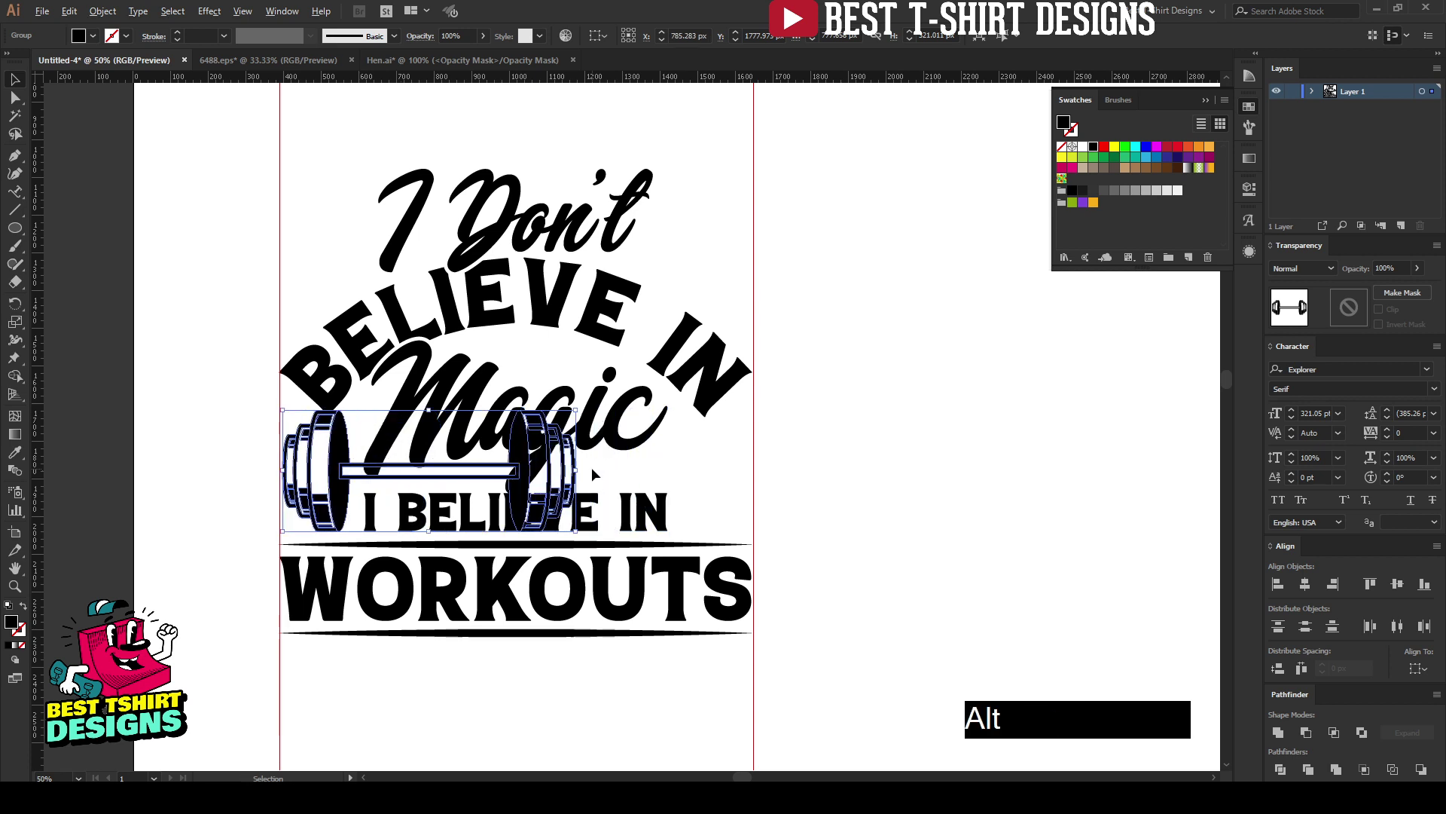
# Nudge the barbell down until its plates rest on the tapered line above "WORKOUTS"
pyautogui.keyDown('alt'); pyautogui.scroll(1, 486, 508); pyautogui.keyUp('alt')
pyautogui.press('Down')
pyautogui.press('Down')
pyautogui.press('Down')
pyautogui.press('Down')
pyautogui.press('Down')
pyautogui.press('Down')
pyautogui.press('Down')
pyautogui.press('Down')
pyautogui.press('Down')
pyautogui.press('Down')
pyautogui.press('Down')
pyautogui.press('Down')
pyautogui.press('Down')
pyautogui.press('Down')
pyautogui.press('Down')
pyautogui.press('Down')
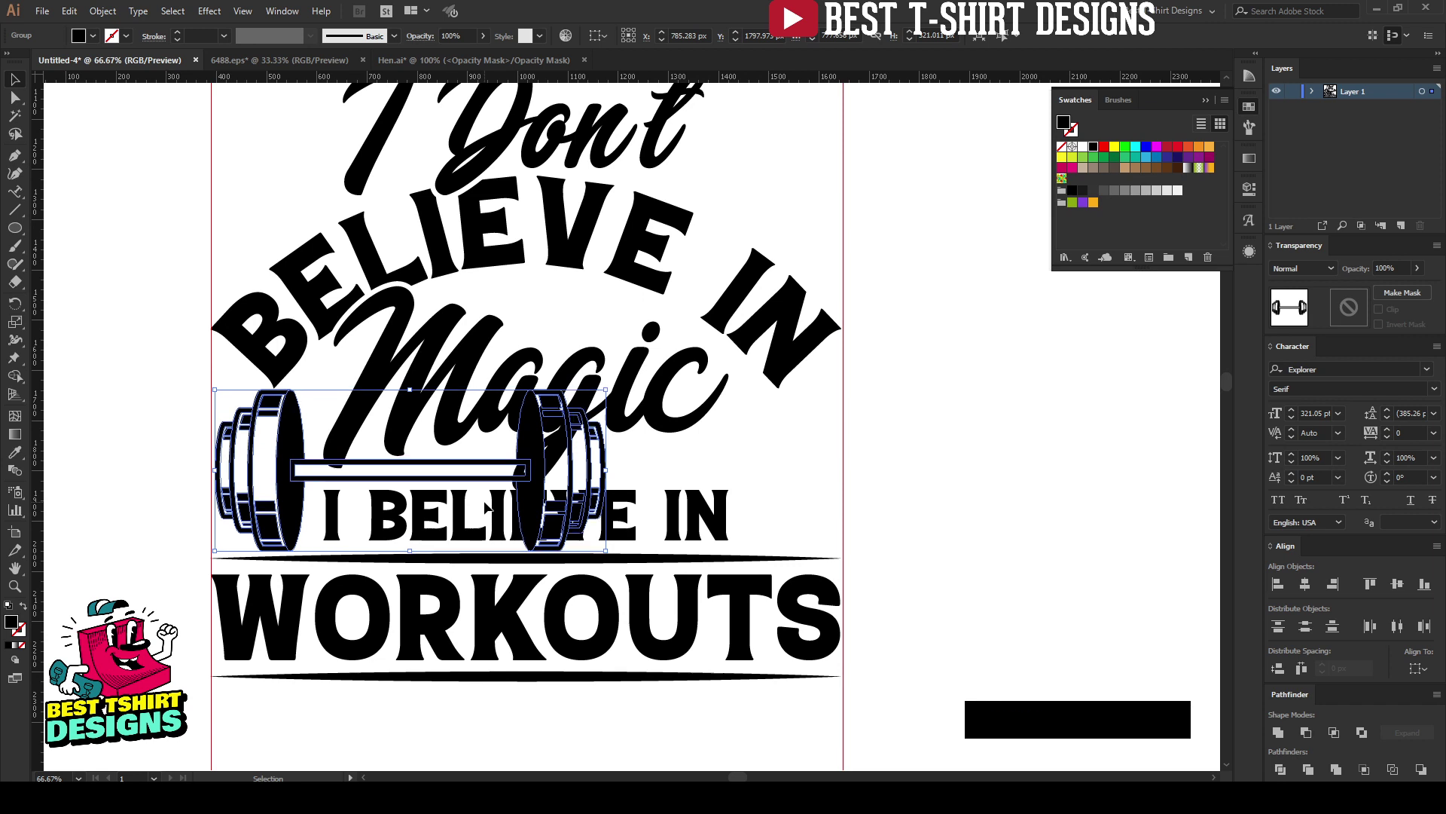
pyautogui.press('Down')
pyautogui.press('Down')
pyautogui.press('Down')
pyautogui.press('Down')
pyautogui.press('Down')
pyautogui.press('Down')
pyautogui.press('Down')
pyautogui.press('Down')
pyautogui.press('Down')
pyautogui.press('Down')
pyautogui.press('Down')
pyautogui.press('Down')
pyautogui.press('Down')
pyautogui.press('Down')
pyautogui.press('Down')
pyautogui.press('Down')
pyautogui.press('Down')
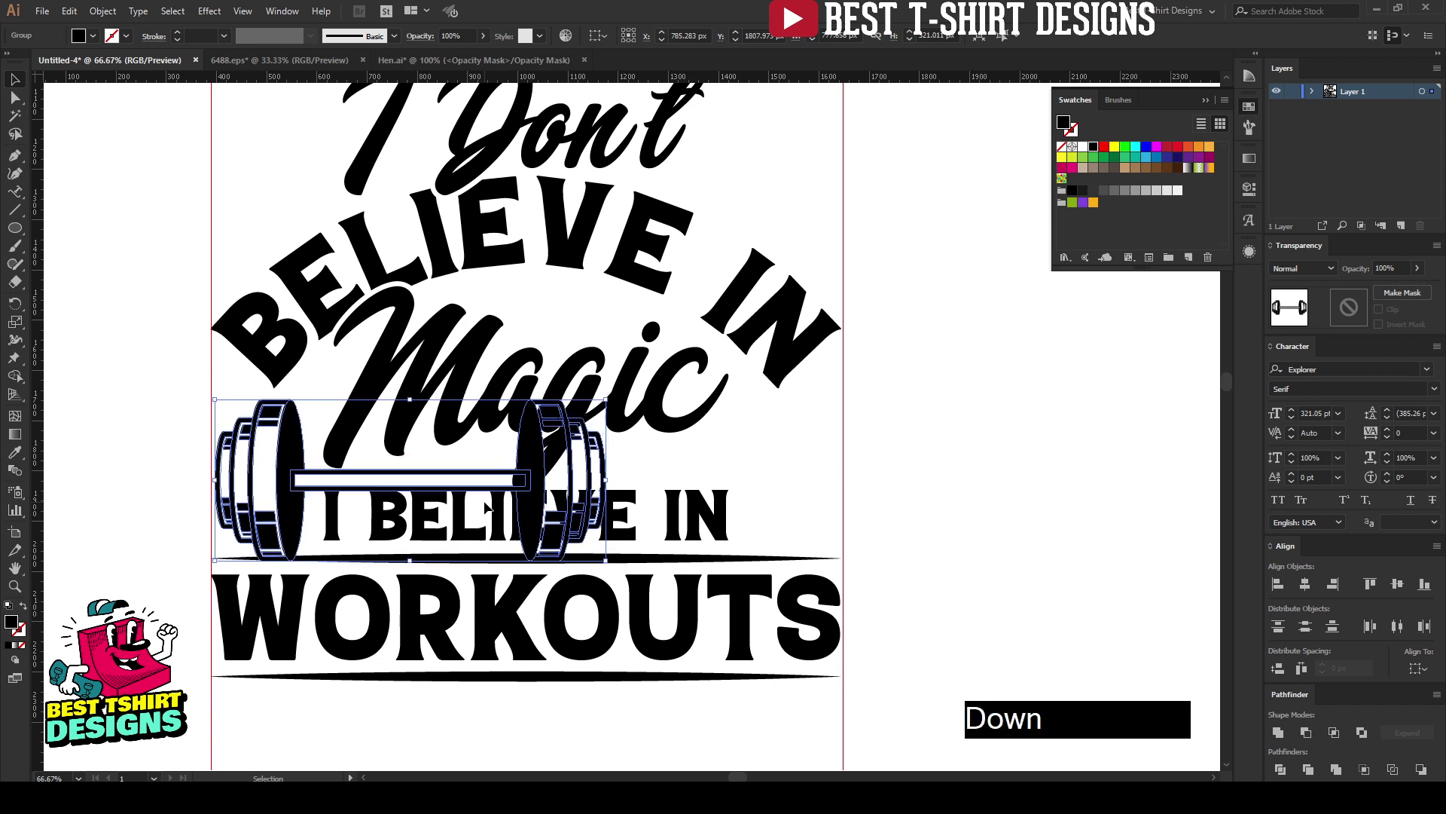
# Fine-tune the barbell's horizontal position so its left end sits flush with the left guide
pyautogui.press('Left')
pyautogui.press('Left')
pyautogui.press('Left')
pyautogui.press('Left')
pyautogui.press('Left')
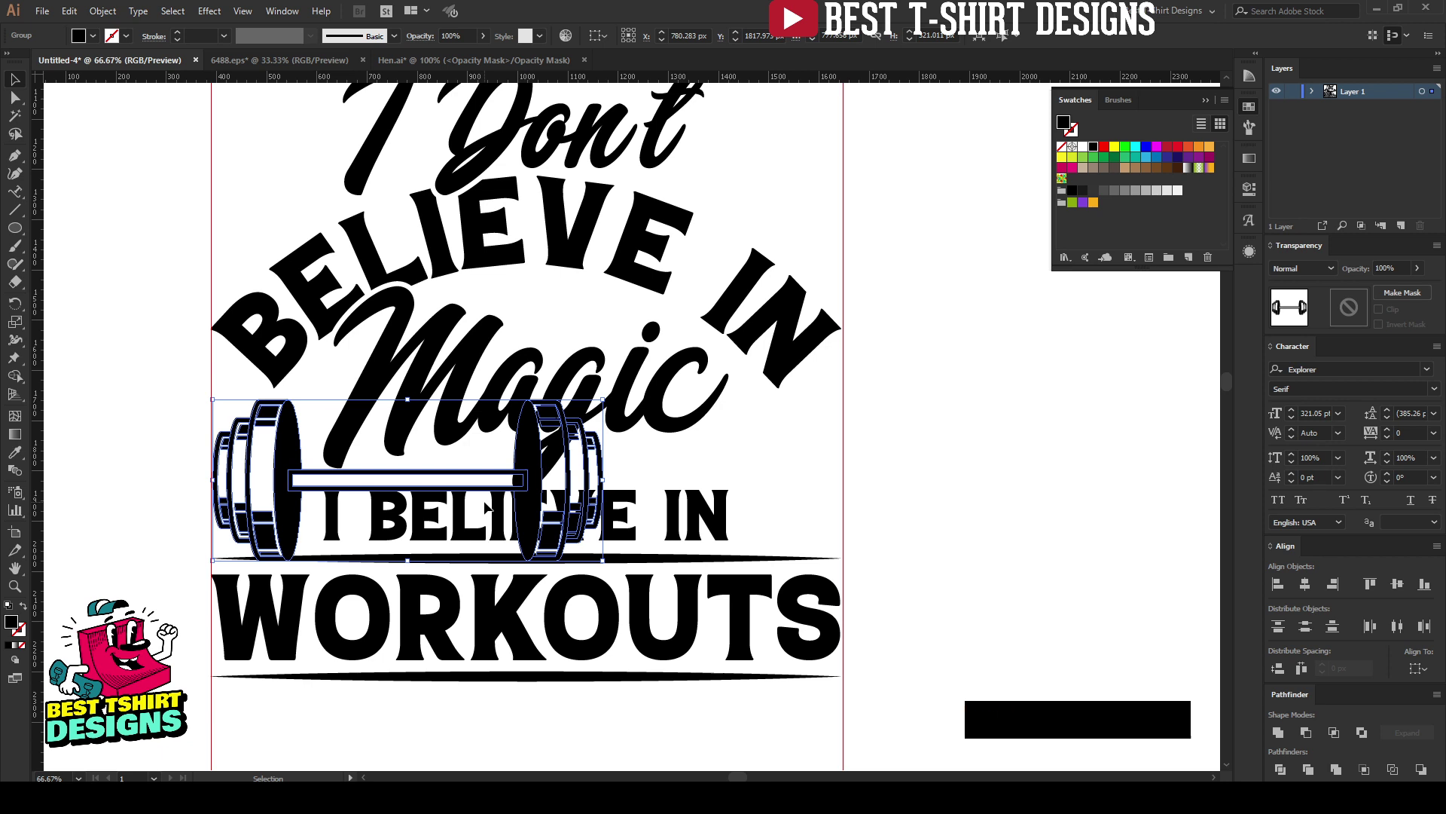
pyautogui.press('Left')
pyautogui.press('Left')
pyautogui.press('Left')
pyautogui.press('Left')
pyautogui.press('Left')
pyautogui.press('Right')
pyautogui.press('Right')
pyautogui.press('Right')
pyautogui.press('Right')
pyautogui.press('Right')
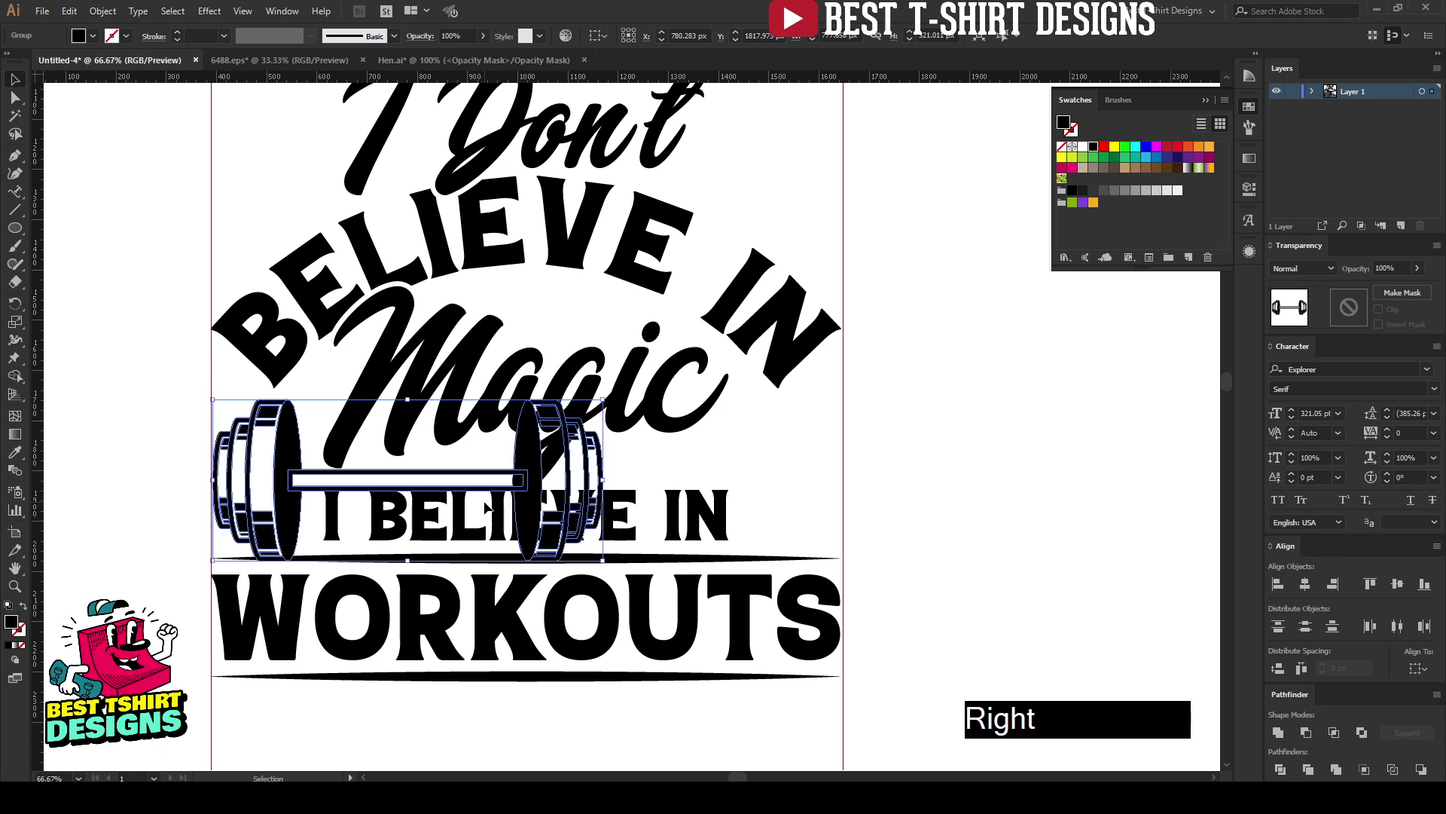
# Shift the "WORKOUTS" group slightly down so its upper tapered line sits just beneath the barbell plates
pyautogui.moveTo(779, 578); pyautogui.dragTo(775, 693)
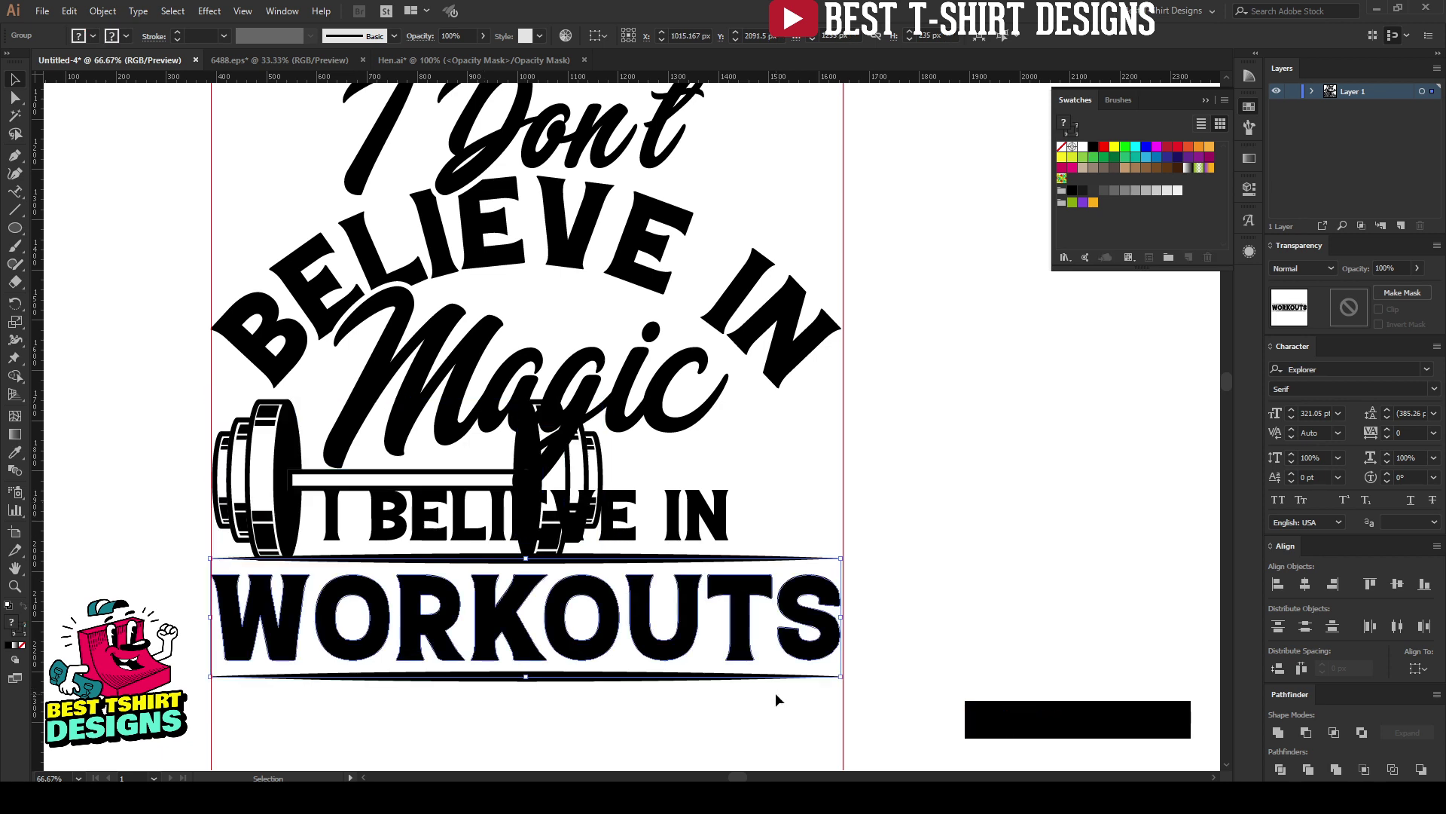
pyautogui.press('Down')
pyautogui.press('Down')
pyautogui.press('Down')
pyautogui.press('Down')
pyautogui.press('Down')
pyautogui.press('Down')
pyautogui.press('Down')
pyautogui.press('Down')
pyautogui.press('Down')
pyautogui.press('Down')
pyautogui.press('Down')
pyautogui.press('Down')
pyautogui.press('Down')
pyautogui.press('Down')
pyautogui.press('Down')
pyautogui.press('Down')
pyautogui.press('Down')
pyautogui.press('Down')
pyautogui.press('Down')
pyautogui.press('Down')
pyautogui.press('Up')
pyautogui.press('Up')
pyautogui.press('Up')
pyautogui.press('Up')
pyautogui.press('Up')
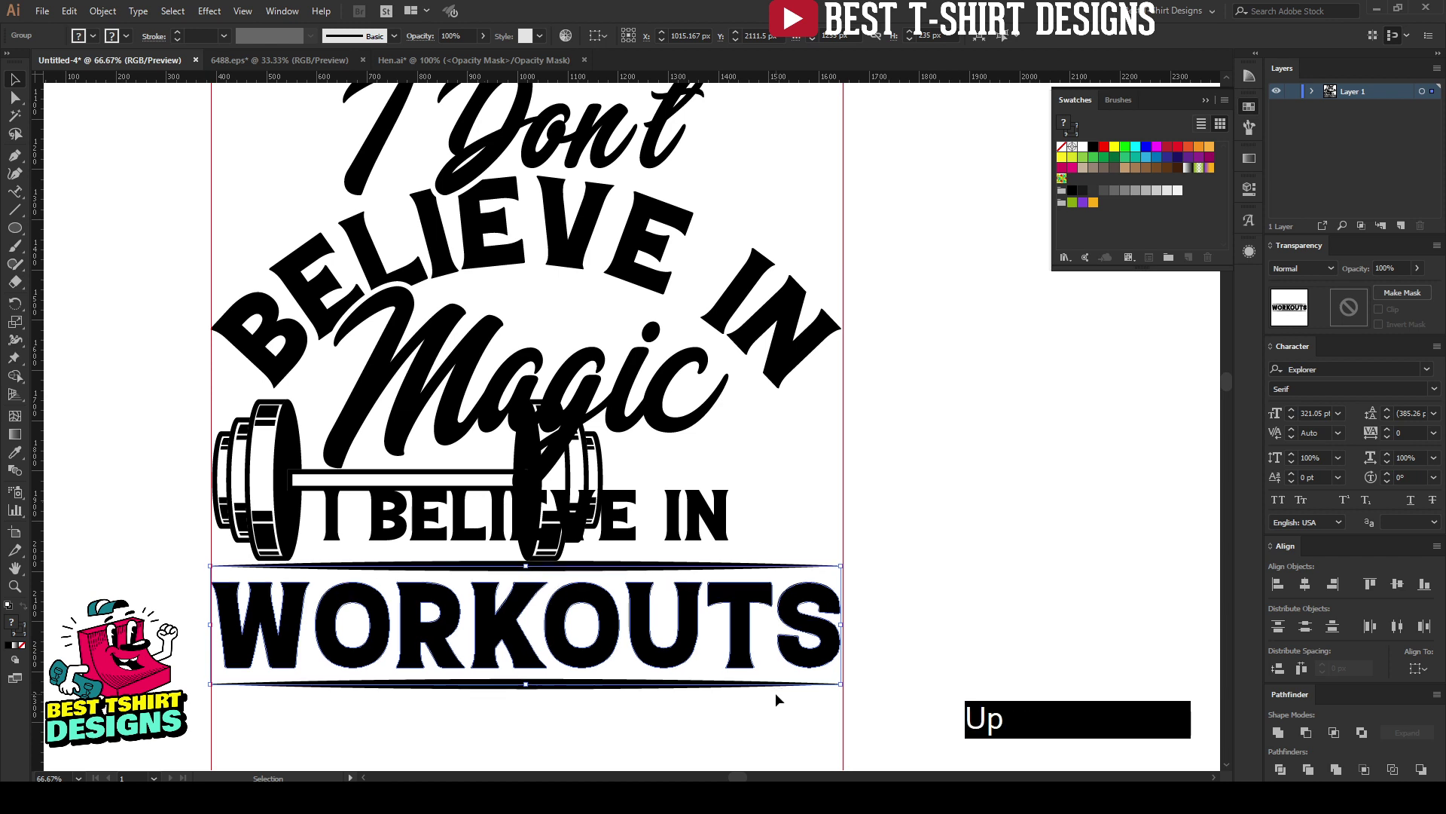
pyautogui.press('Up')
pyautogui.press('Up')
pyautogui.press('Up')
pyautogui.press('Up')
pyautogui.press('Up')
pyautogui.press('Up')
pyautogui.press('Up')
pyautogui.press('Up')
pyautogui.press('Up')
pyautogui.press('Up')
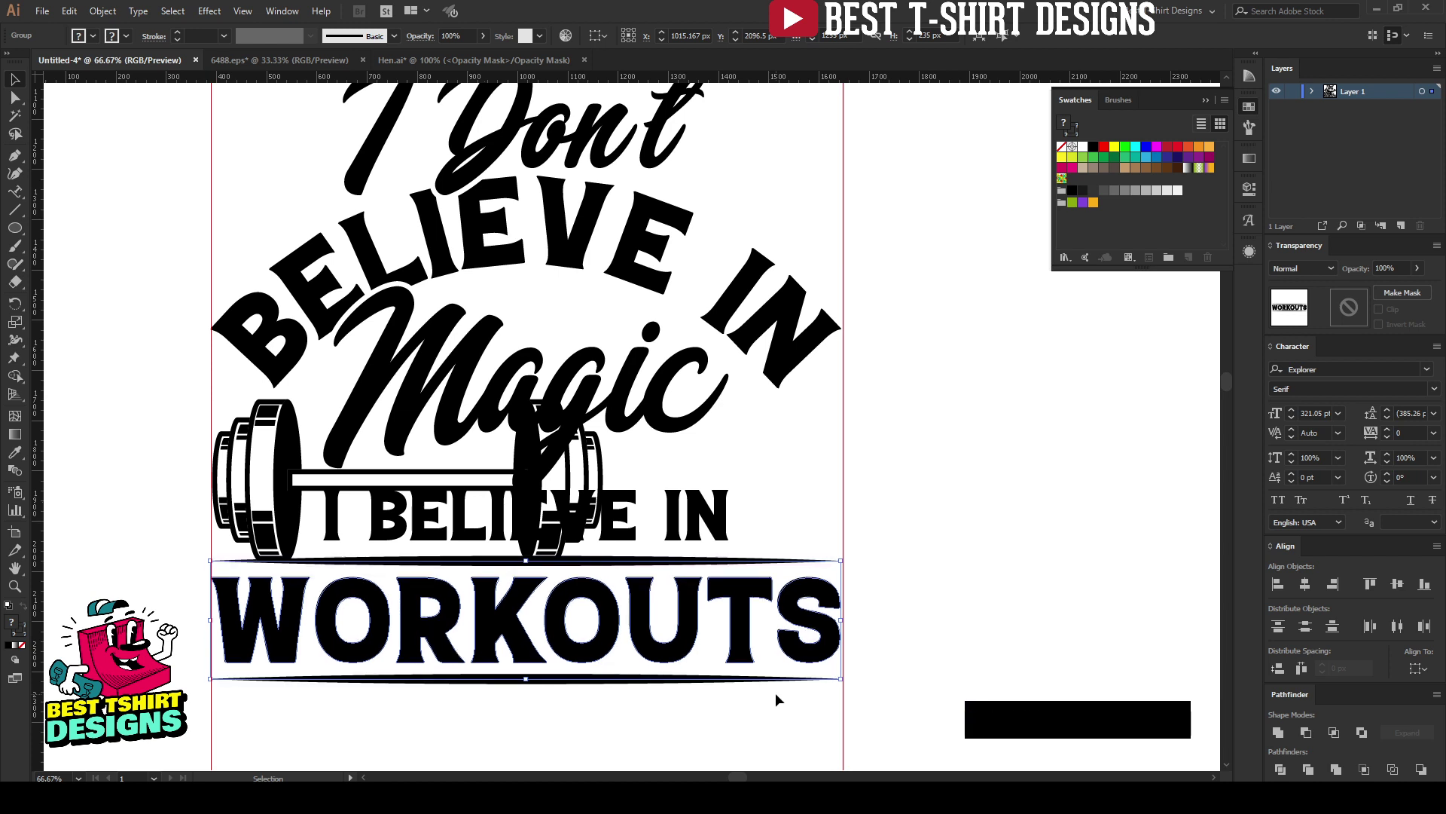
# Nudge "I BELIEVE IN" down, away from the barbell's bar and closer to the upper tapered line
pyautogui.click(721, 526)
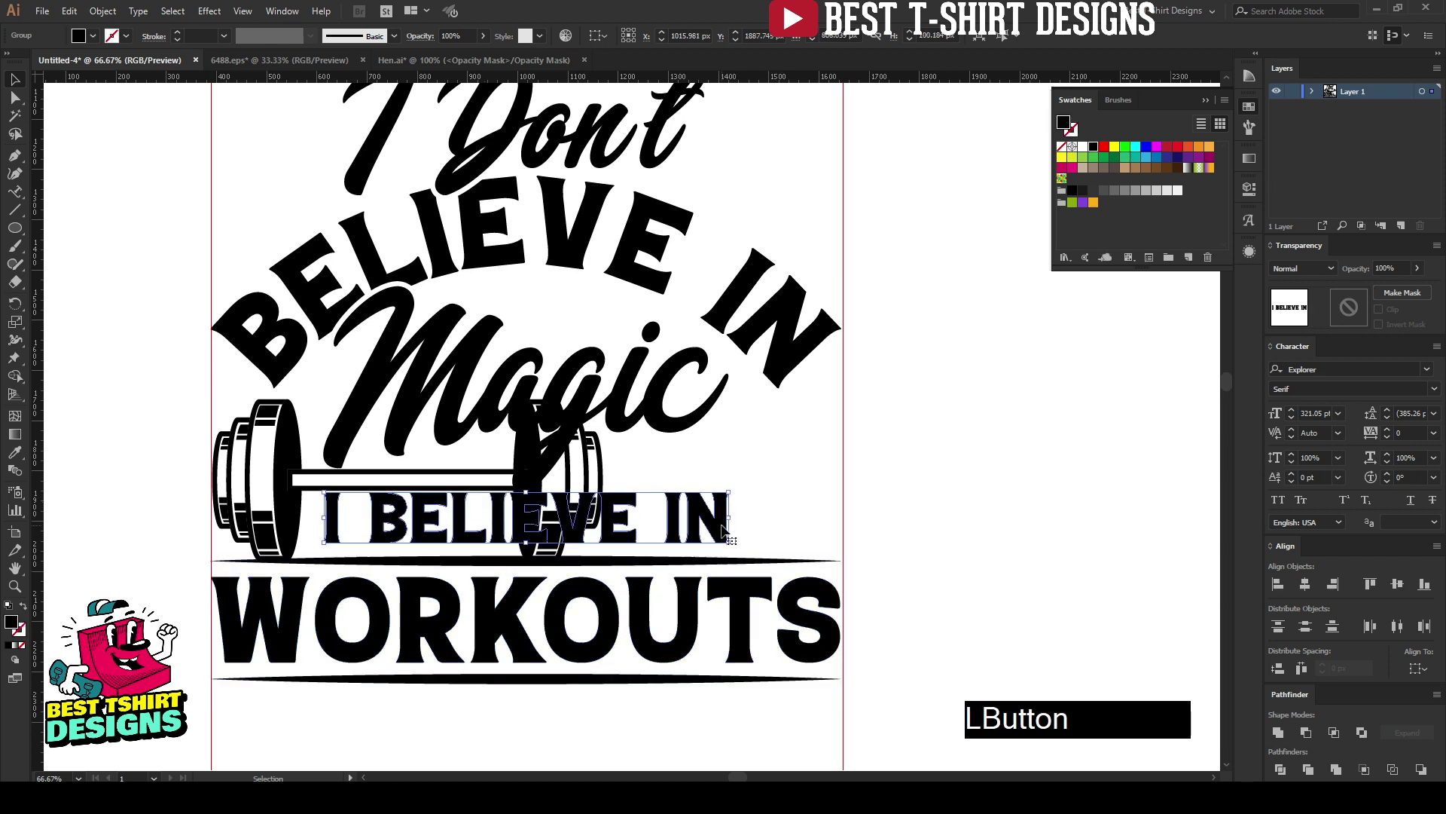
pyautogui.press('Down')
pyautogui.press('Down')
pyautogui.press('Down')
pyautogui.press('Down')
pyautogui.press('Down')
pyautogui.press('Down')
pyautogui.press('Down')
pyautogui.press('Down')
pyautogui.press('Down')
pyautogui.press('Down')
pyautogui.press('Down')
pyautogui.press('Down')
pyautogui.press('Down')
pyautogui.press('Down')
pyautogui.press('Down')
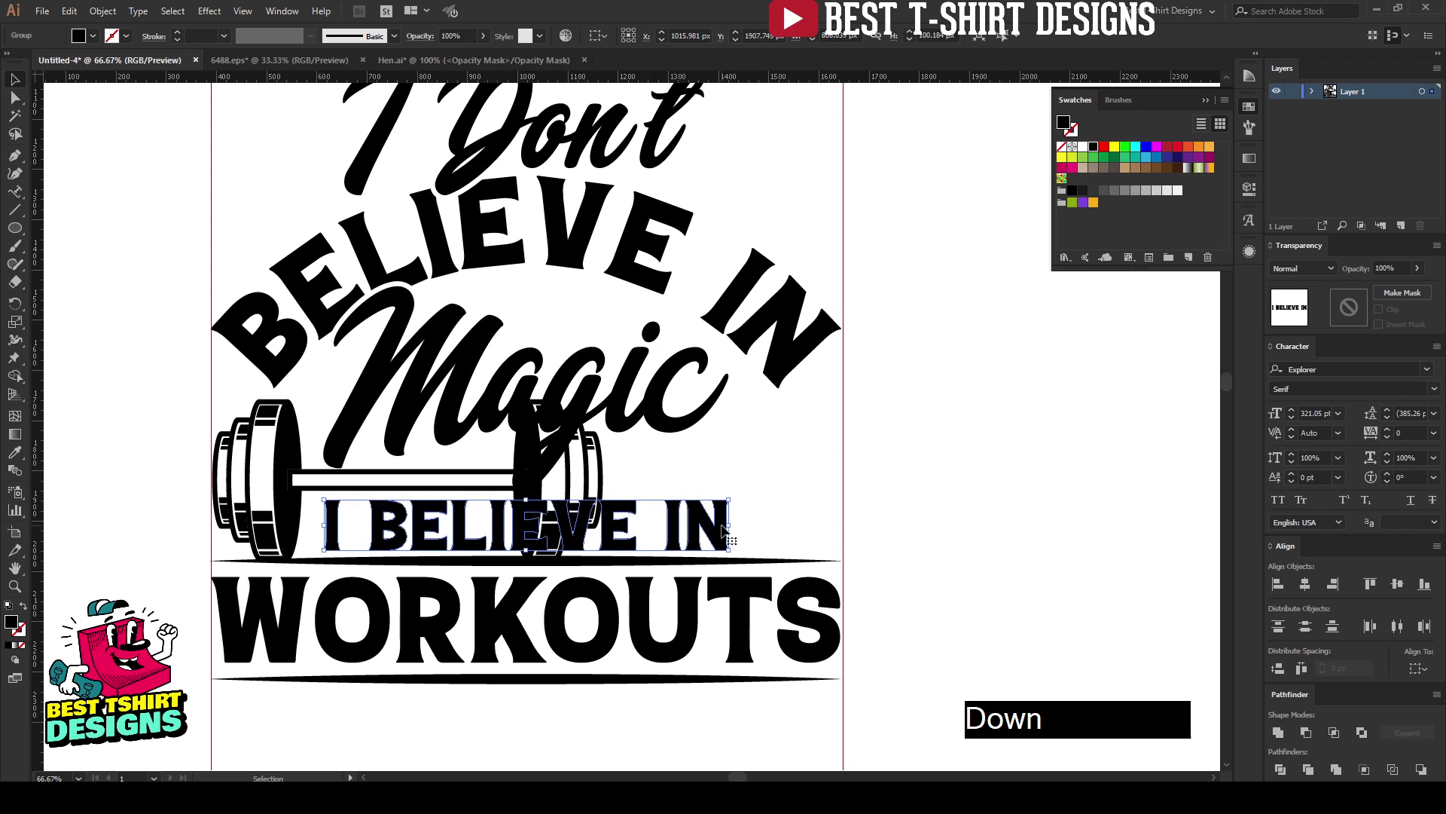
# Nudge the "WORKOUTS" group with its tapered lines a little further down from "I BELIEVE IN"
pyautogui.click(744, 563)
pyautogui.press('Down')
pyautogui.press('Down')
pyautogui.press('Down')
pyautogui.press('Down')
pyautogui.press('Down')
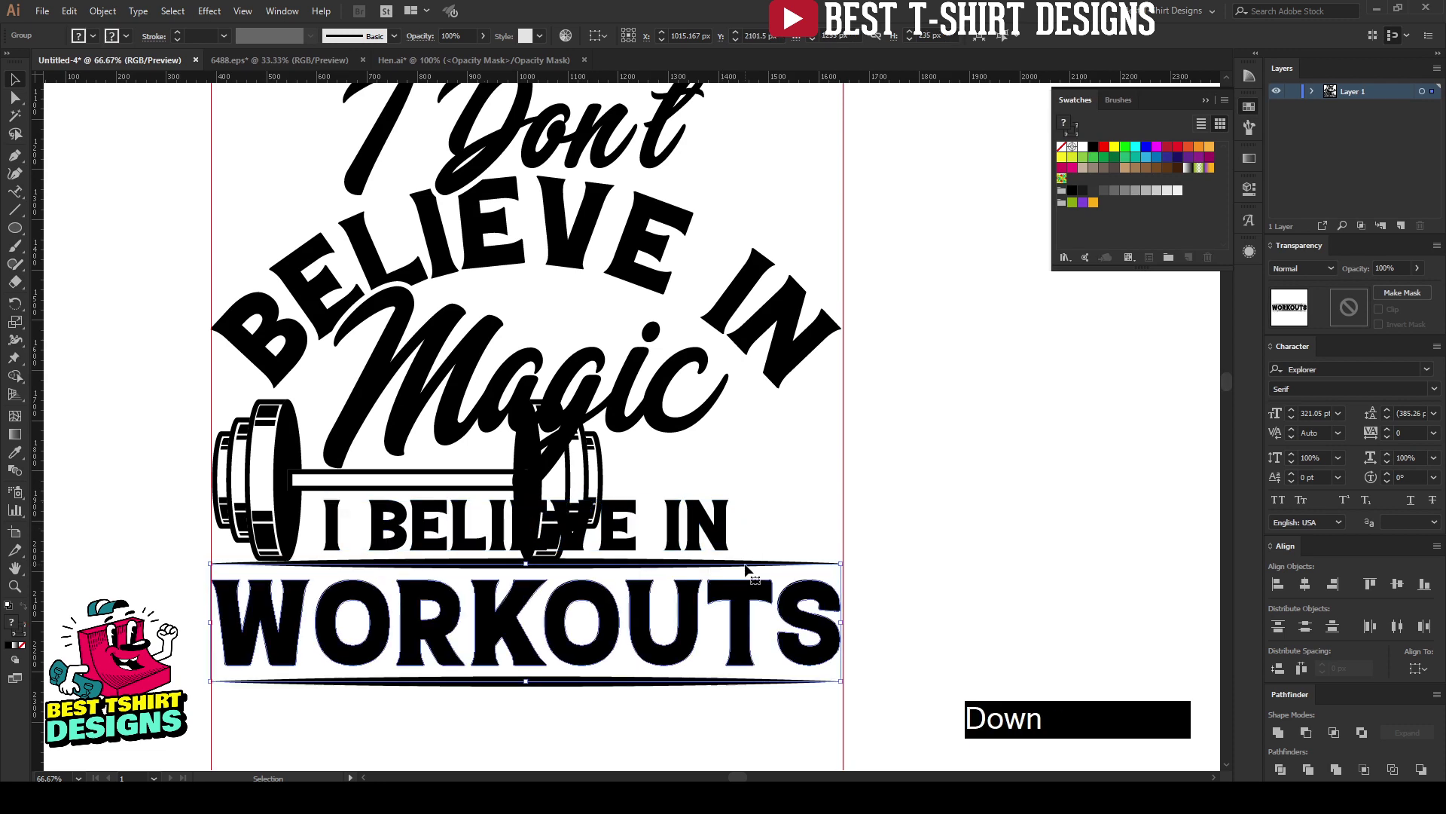
# Lower the "WORKOUTS" group with its tapered lines slightly more so the upper line sits clear of the barbell plates
pyautogui.press('Down')
pyautogui.press('Down')
pyautogui.press('Down')
pyautogui.press('Down')
pyautogui.press('Down')
pyautogui.click(771, 509)
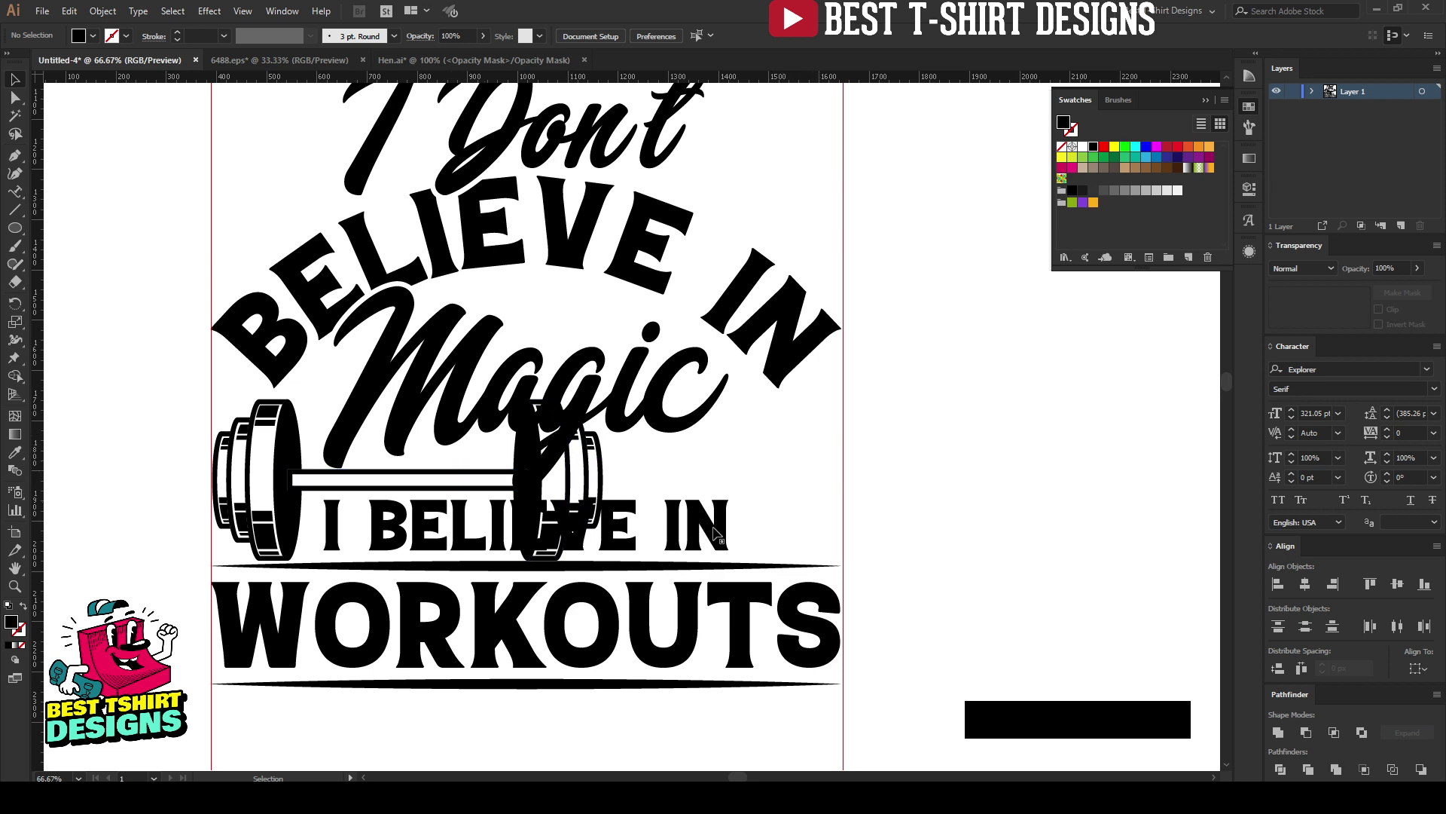
# Lengthen the barbell by shifting only its right-hand plates and the bar's right end horizontally until they sit flush with the right guide
pyautogui.doubleClick(490, 478)
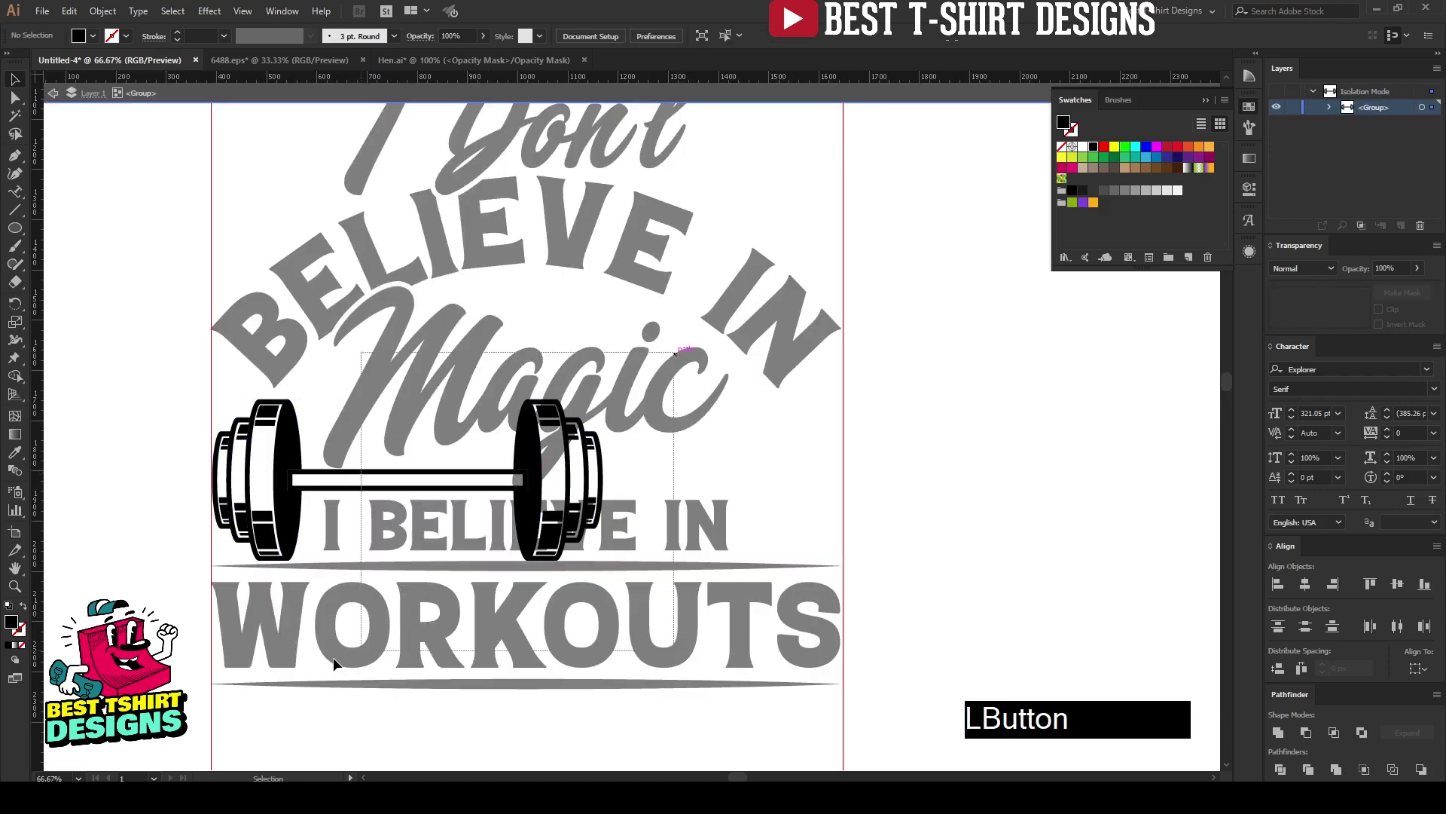
pyautogui.moveTo(750, 345); pyautogui.dragTo(400, 716)
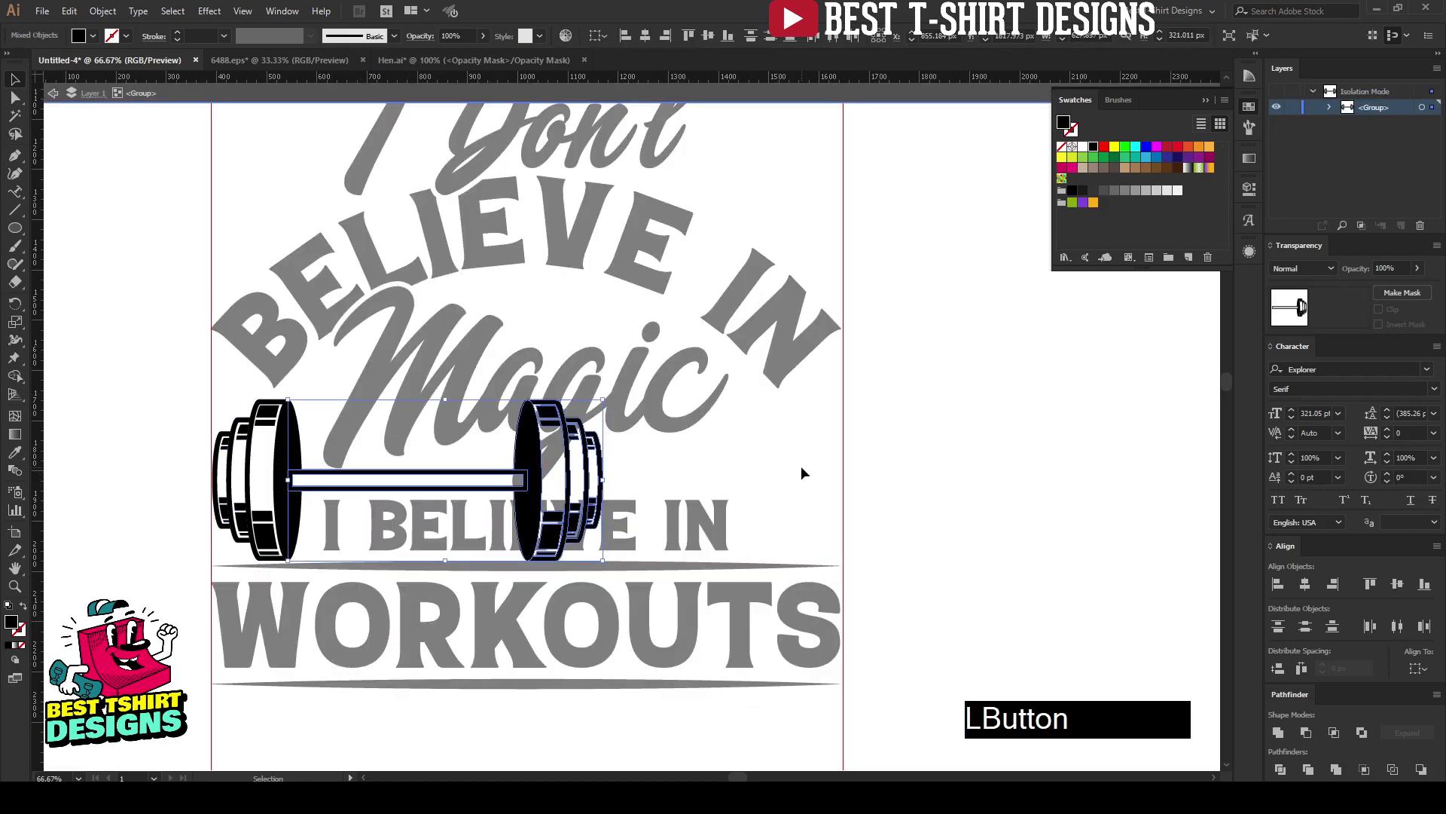
pyautogui.click(792, 446)
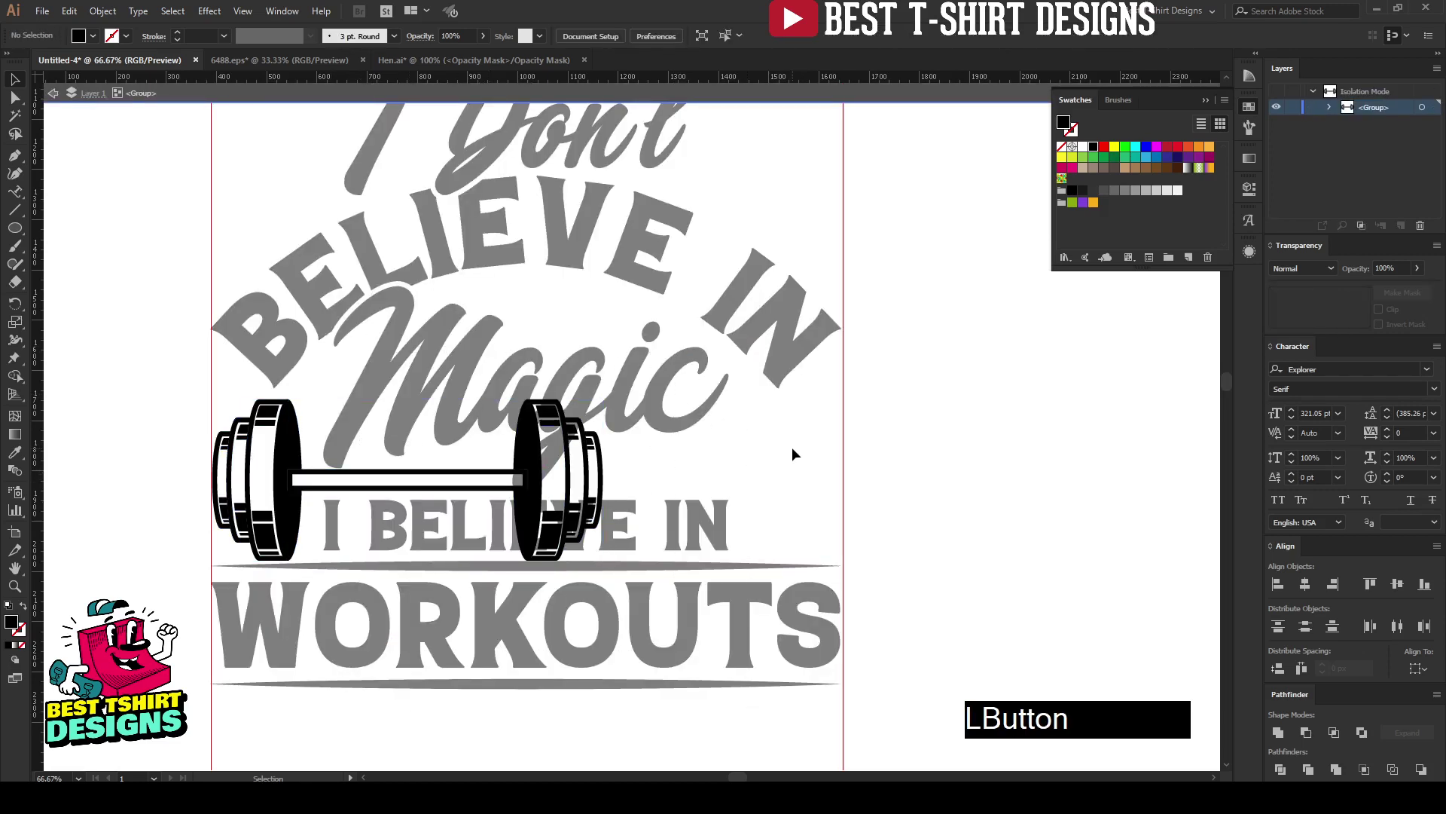
pyautogui.click(20, 101)
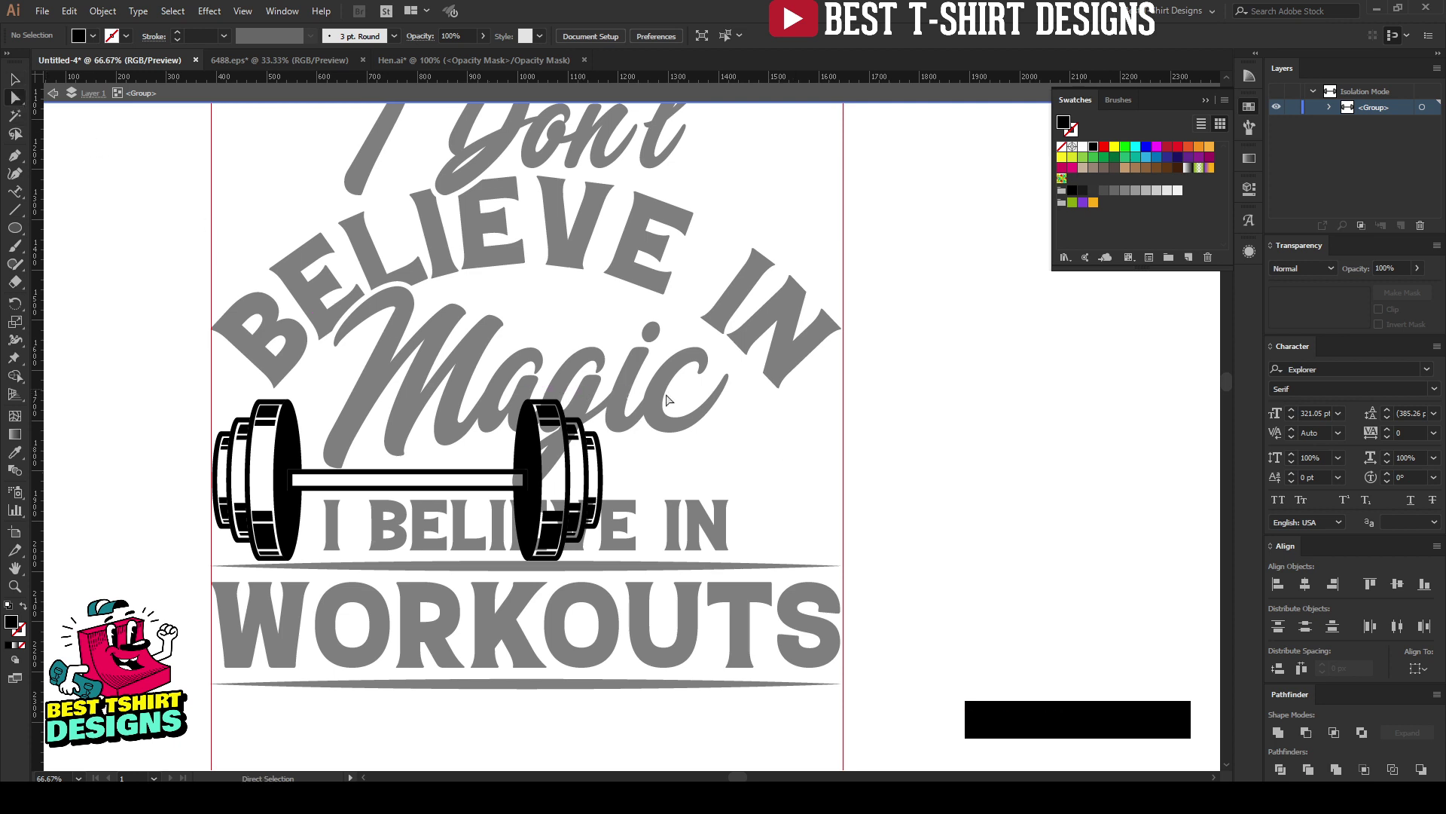
pyautogui.moveTo(693, 372); pyautogui.dragTo(587, 589)
pyautogui.moveTo(453, 632); pyautogui.dragTo(452, 631)
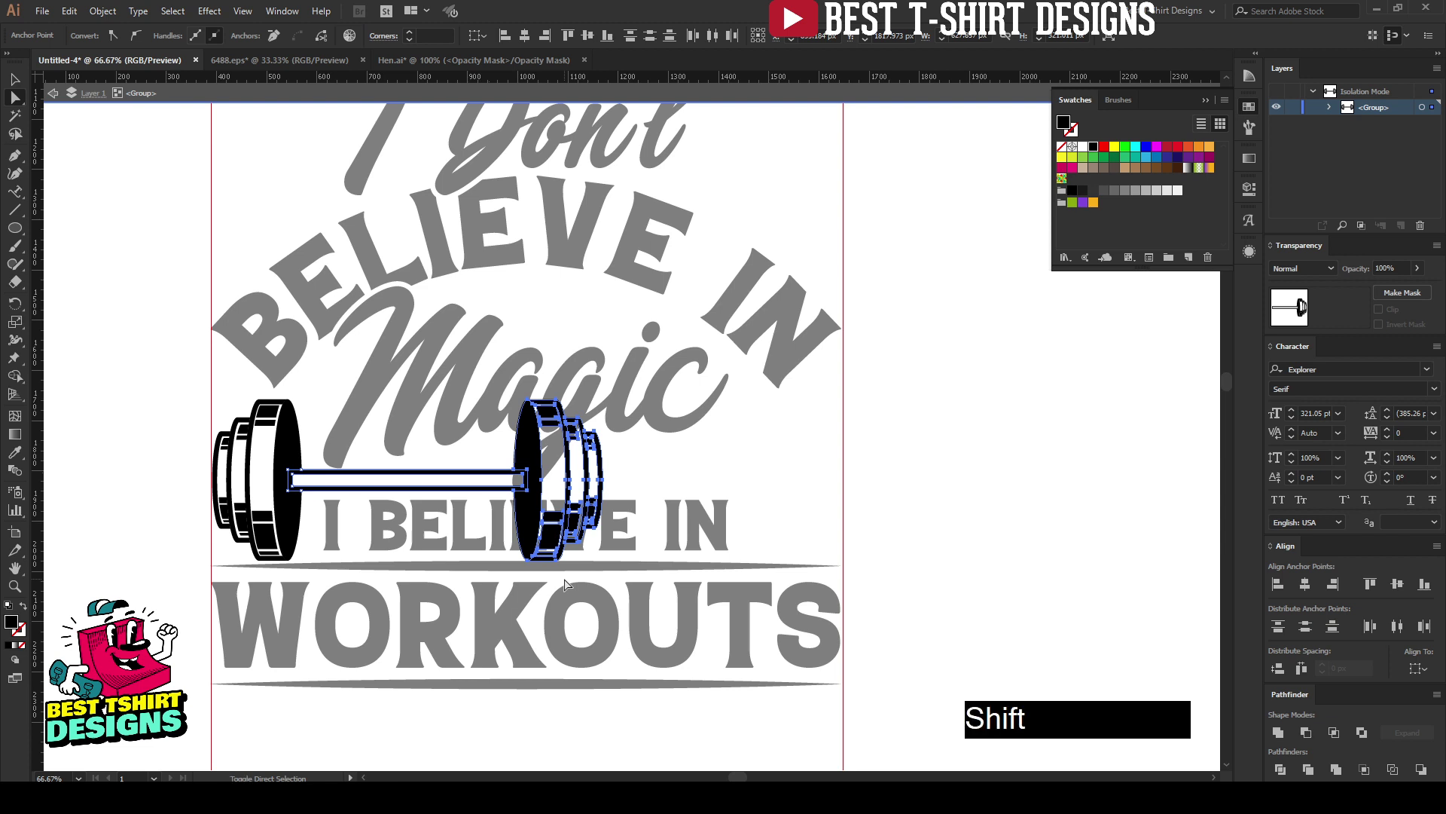
pyautogui.hotkey('shift', 'Right')
pyautogui.hotkey('shift', 'Right')
pyautogui.hotkey('shift', 'Right')
pyautogui.hotkey('shift', 'Right')
pyautogui.hotkey('shift', 'Right')
pyautogui.hotkey('shift', 'Right')
pyautogui.hotkey('shift', 'Right')
pyautogui.hotkey('shift', 'Right')
pyautogui.hotkey('shift', 'Right')
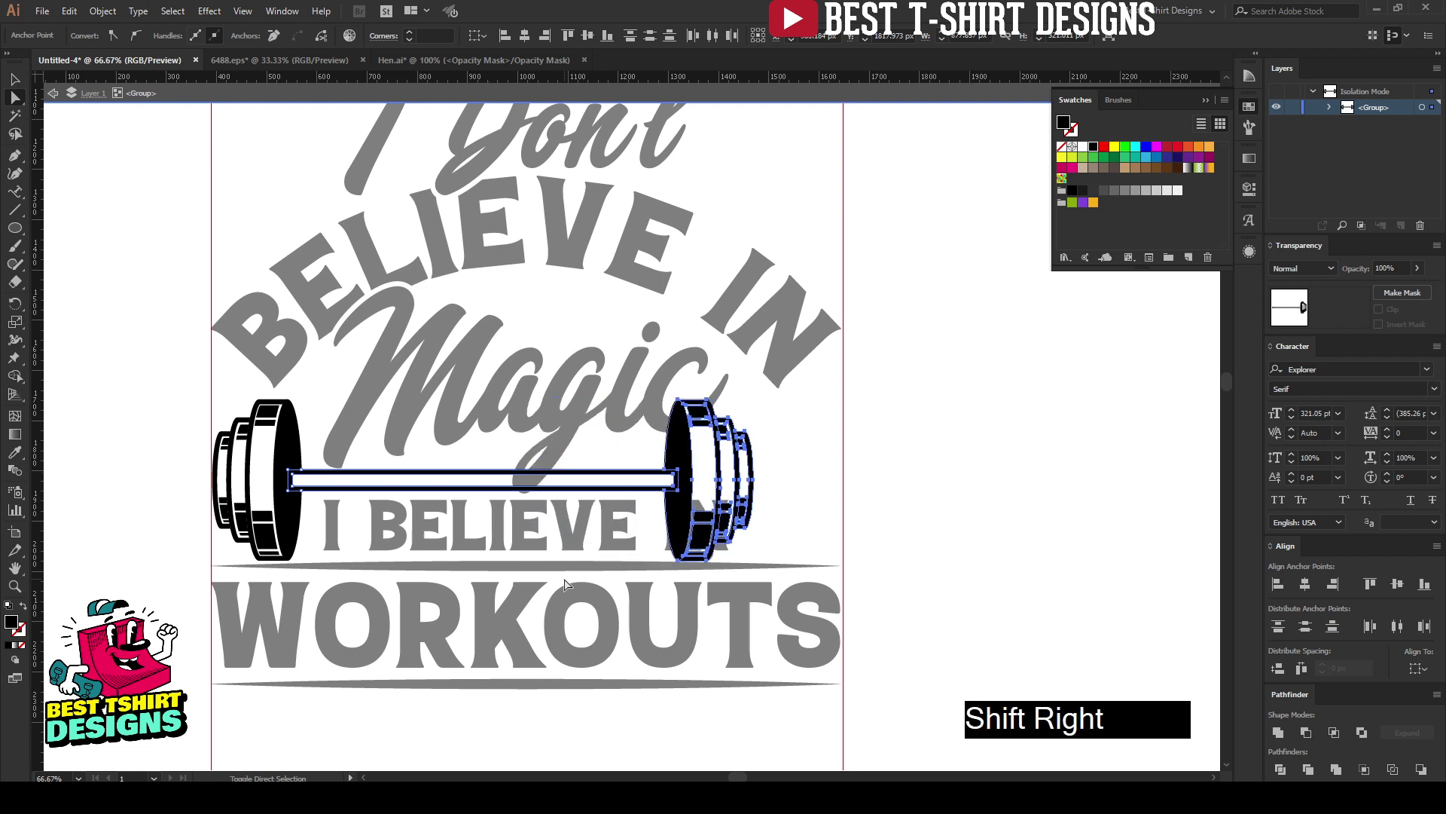
pyautogui.hotkey('shift', 'Right')
pyautogui.press('Left')
pyautogui.press('Left')
pyautogui.press('Left')
pyautogui.press('Left')
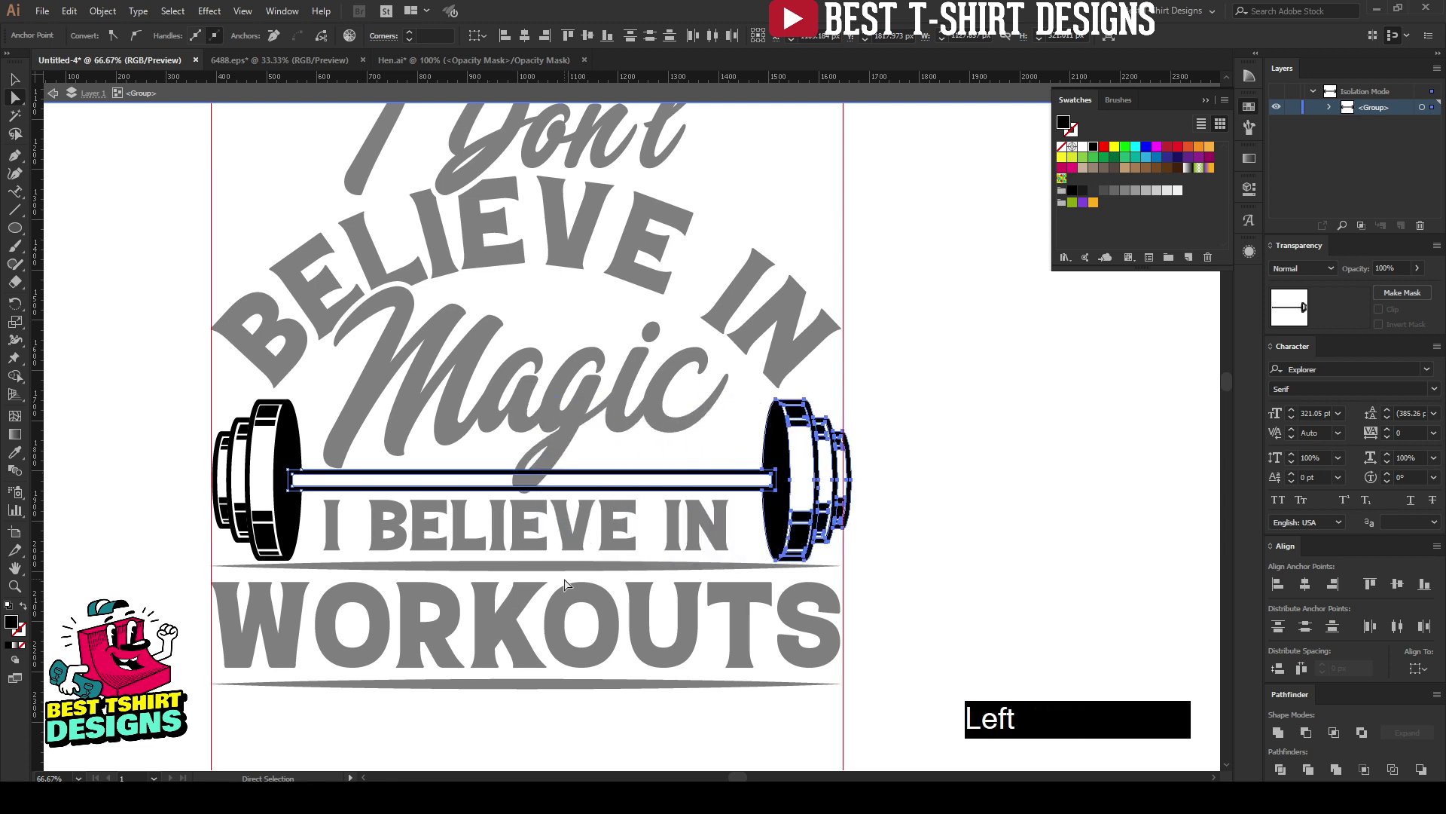
pyautogui.press('Left')
pyautogui.press('Right')
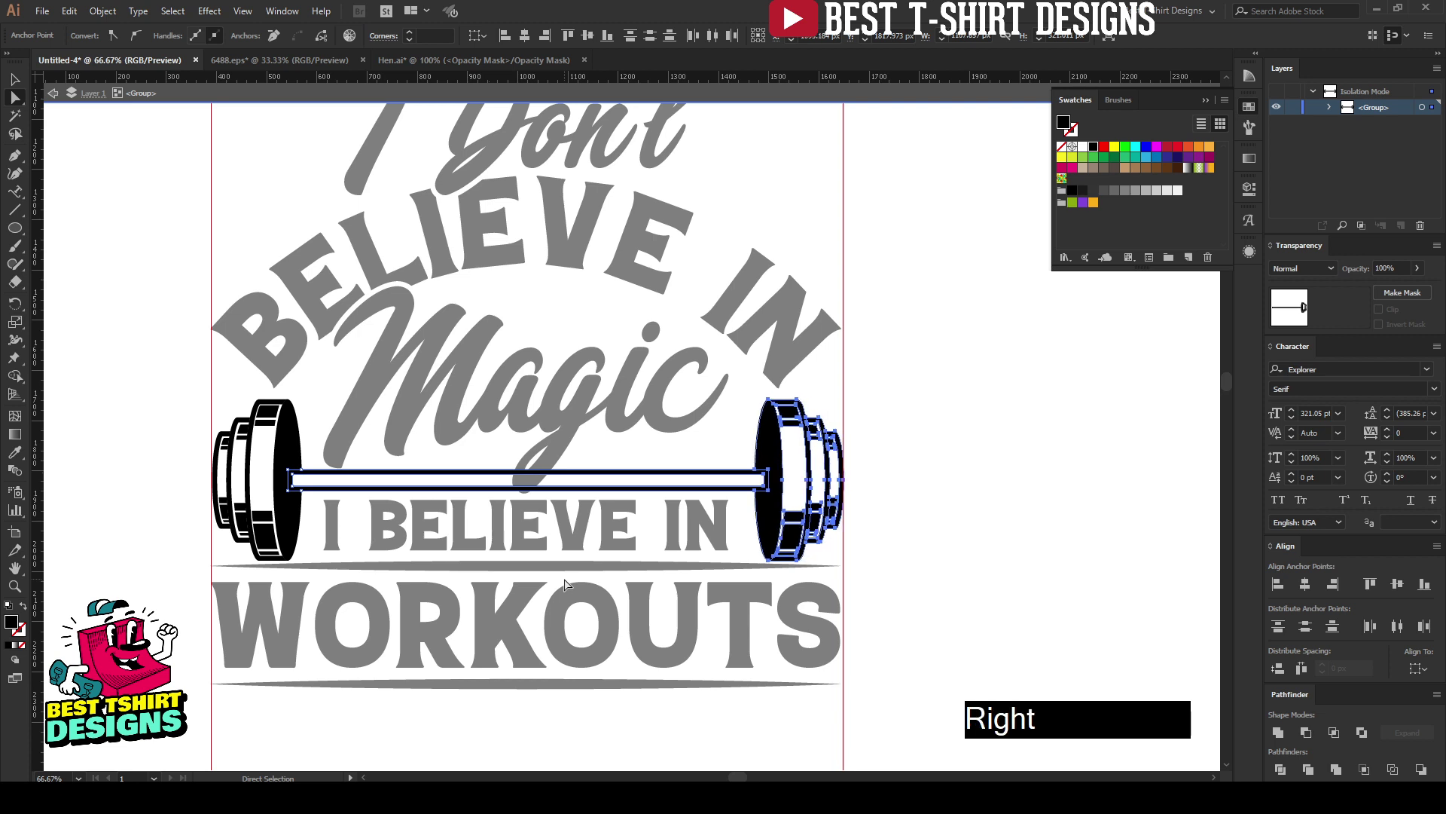
pyautogui.press('v')
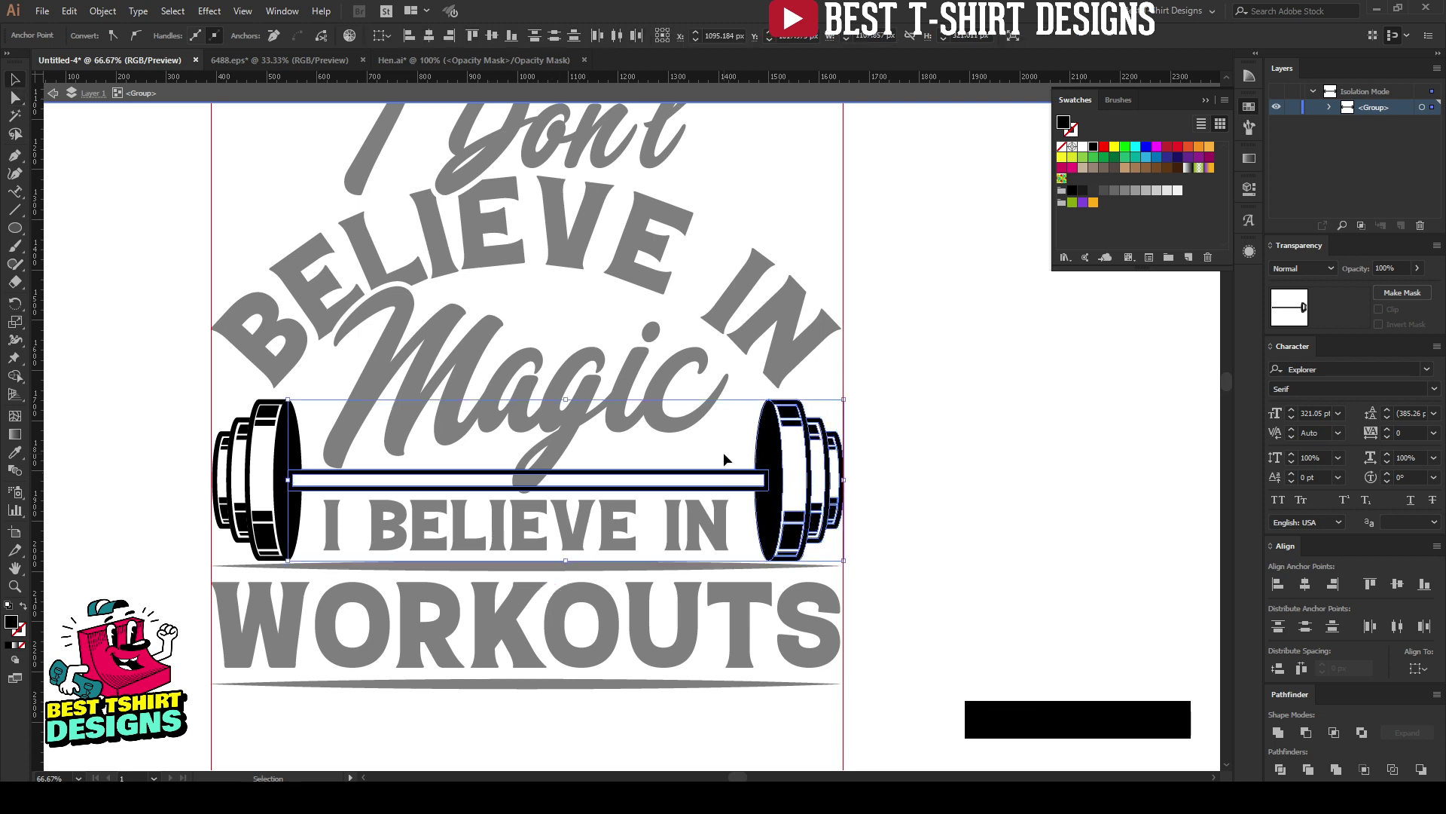
pyautogui.doubleClick(723, 458)
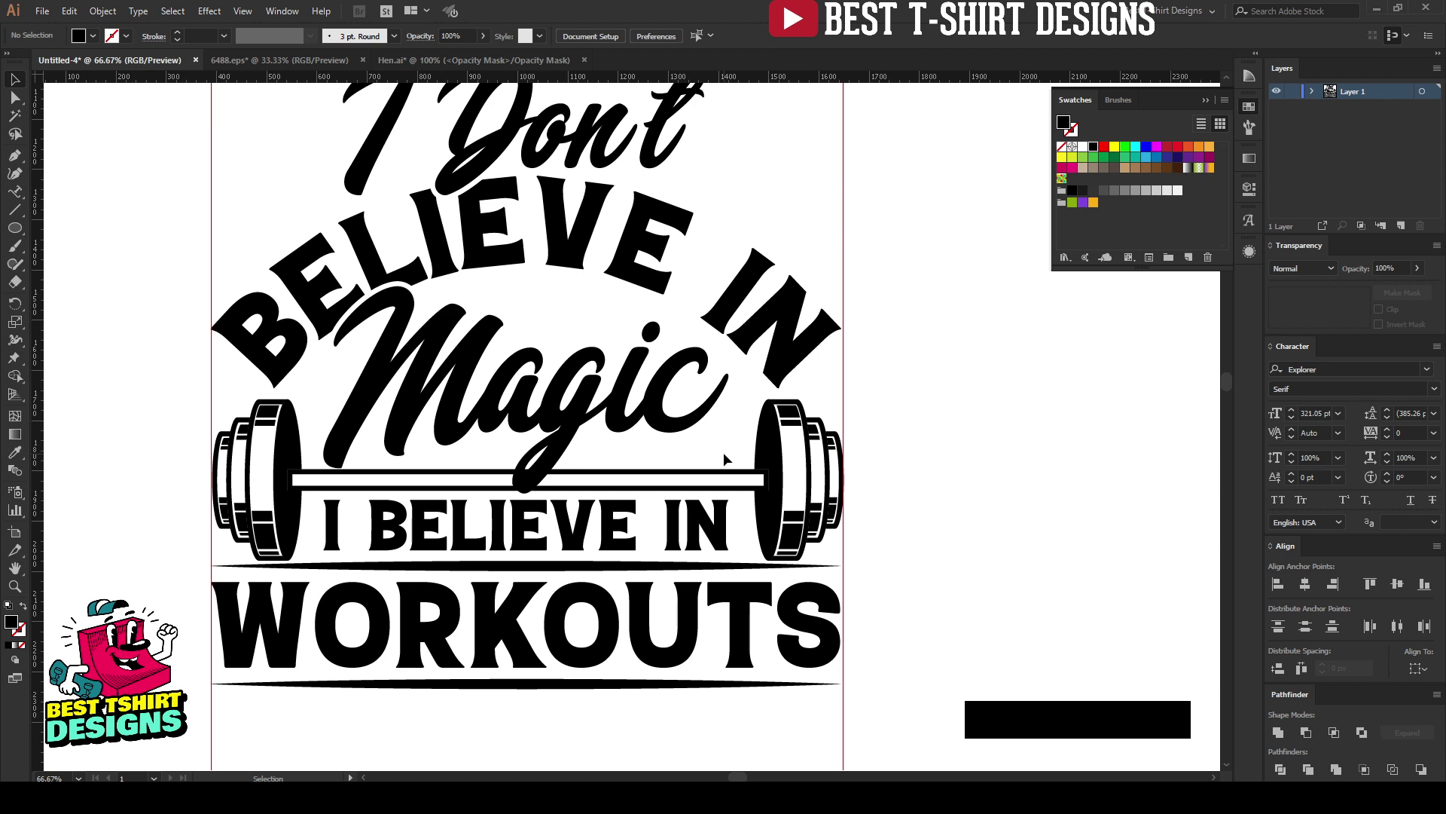
# Nudge the "WORKOUTS" group and the straight "I BELIEVE IN" line slightly down below the barbell
pyautogui.click(726, 563)
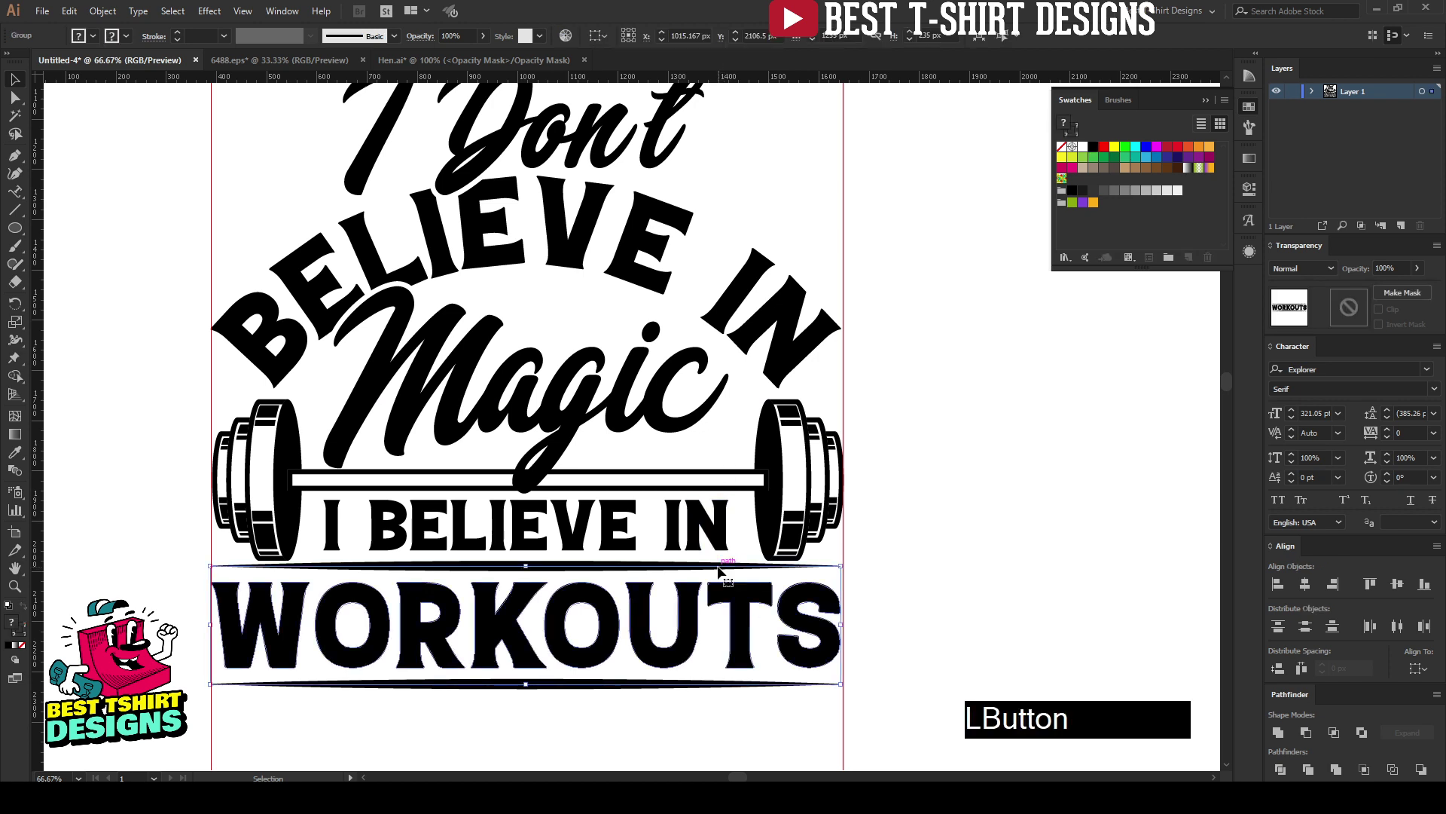
pyautogui.press('Down')
pyautogui.click(629, 548)
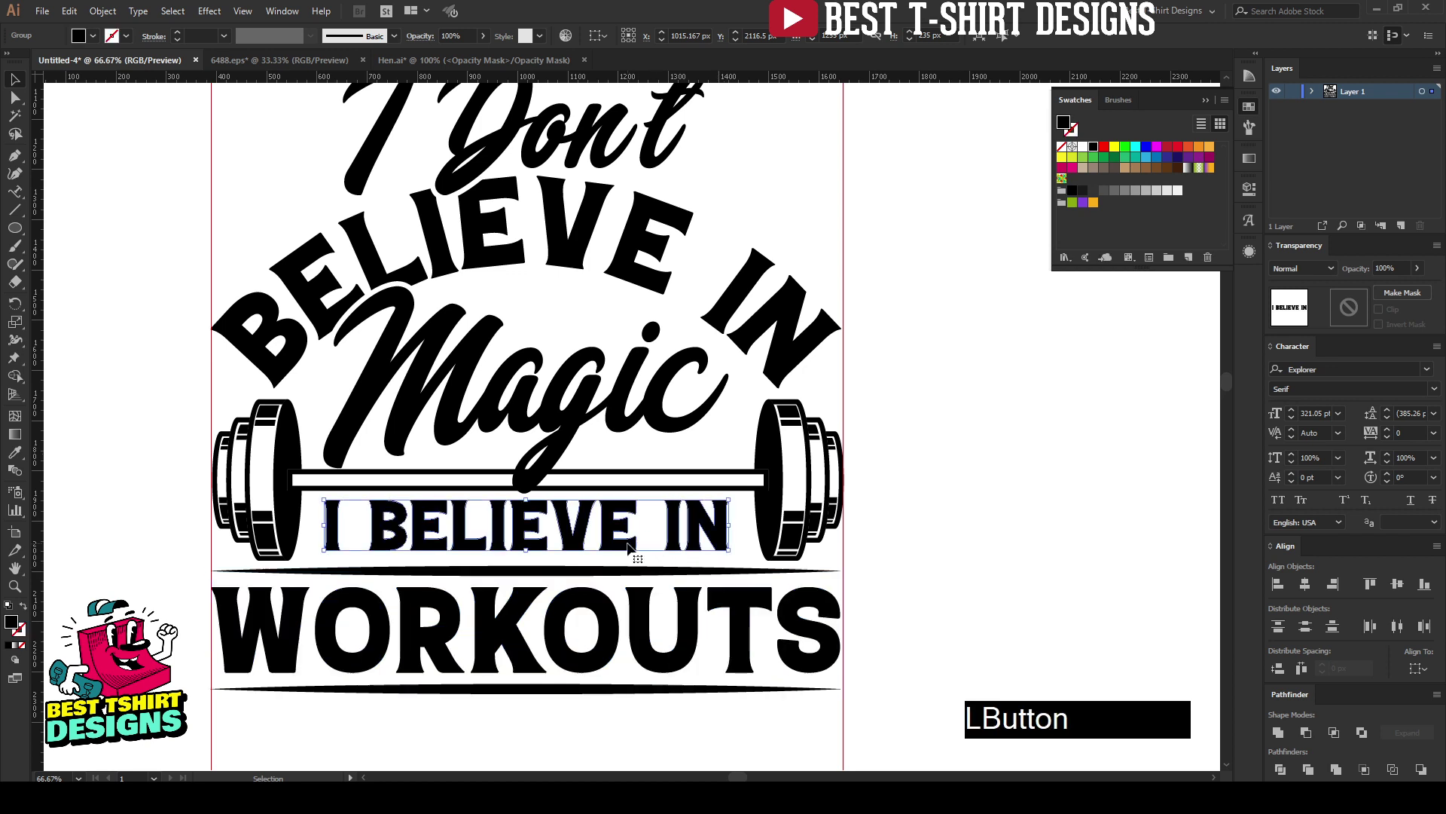
pyautogui.press('Down')
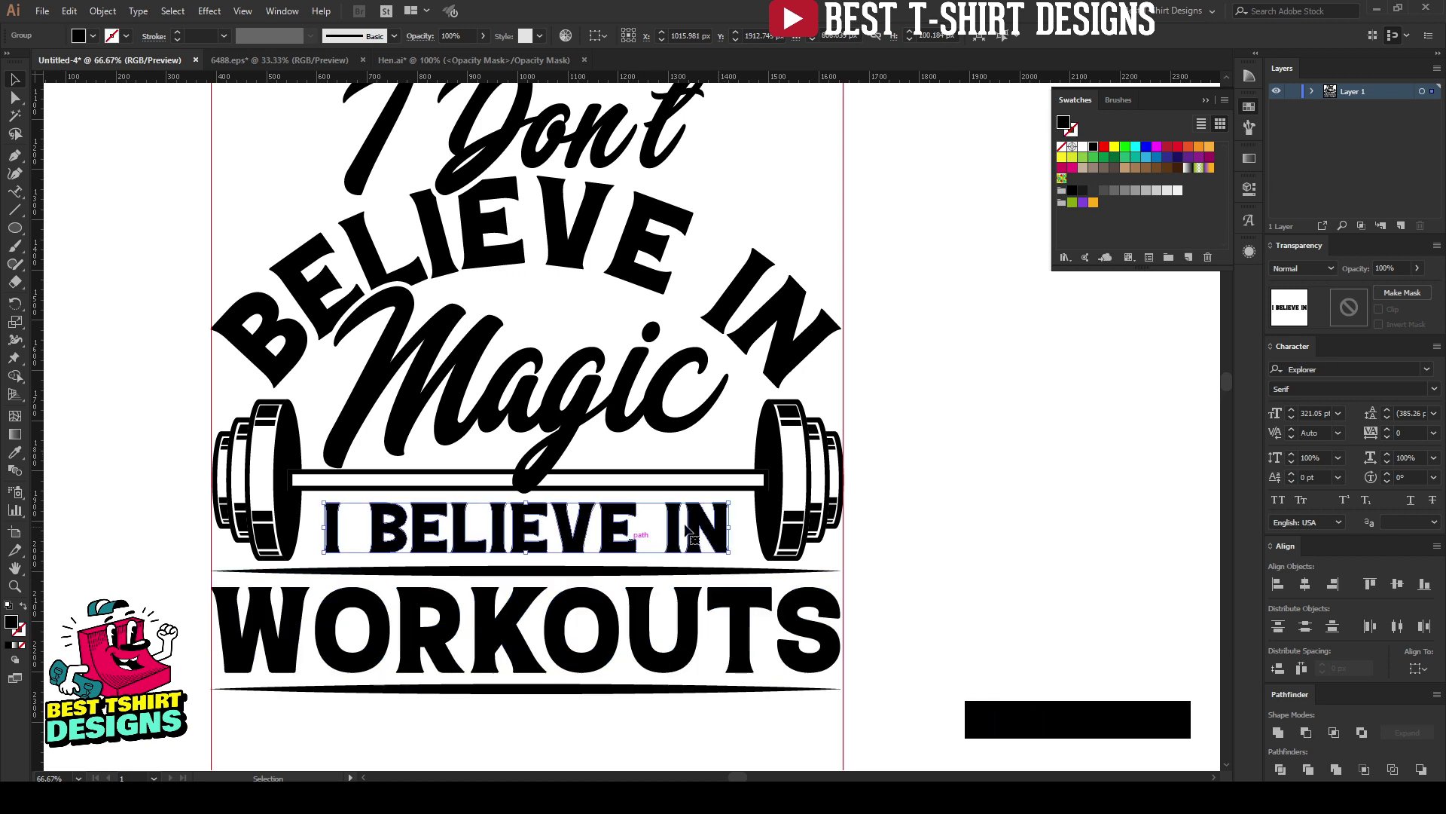
# Enlarge the straight "I BELIEVE IN" line proportionally from its centre to about 852 px wide
pyautogui.moveTo(729, 528); pyautogui.dragTo(742, 528)
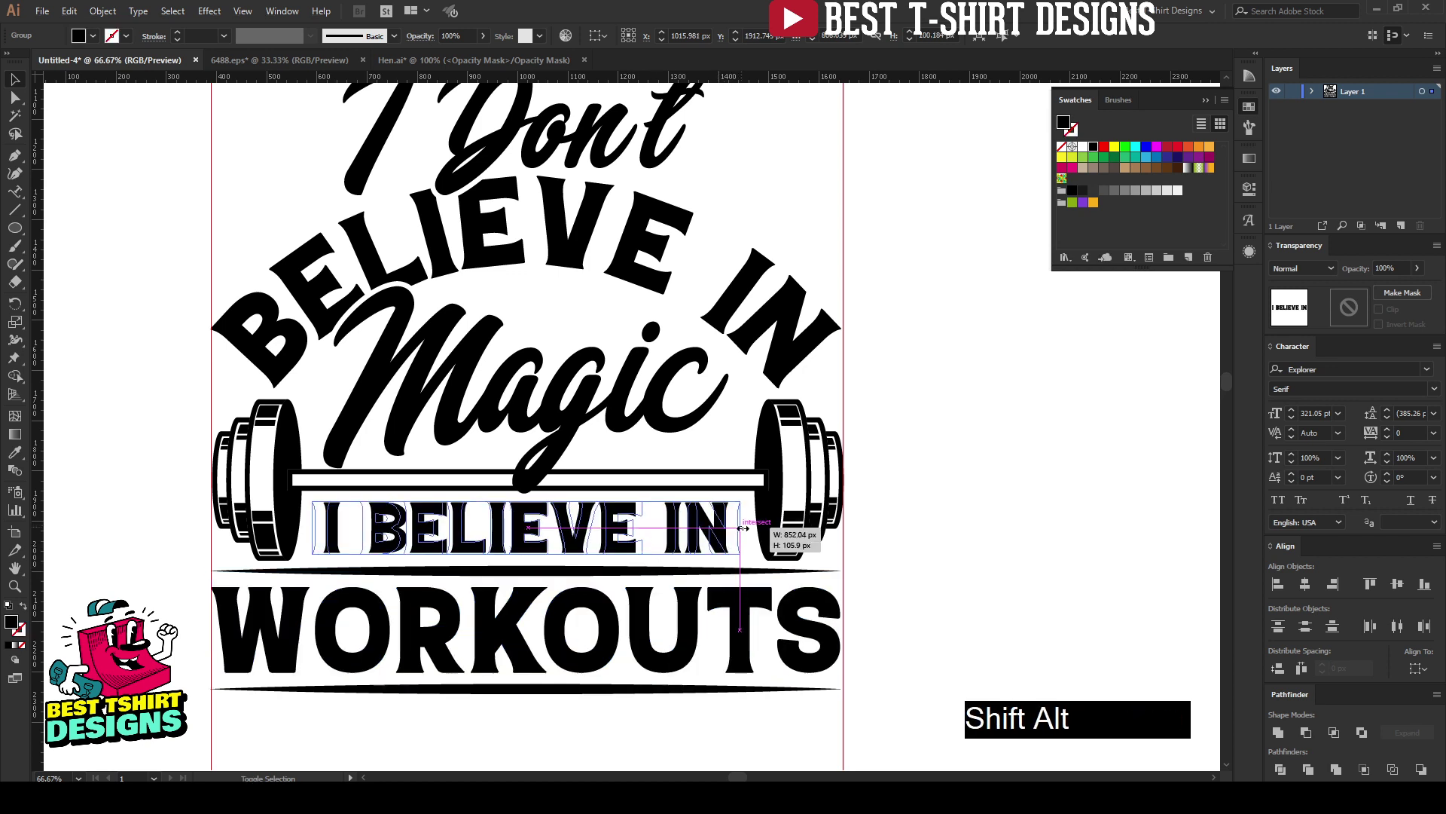
pyautogui.press('Down')
pyautogui.press('Up')
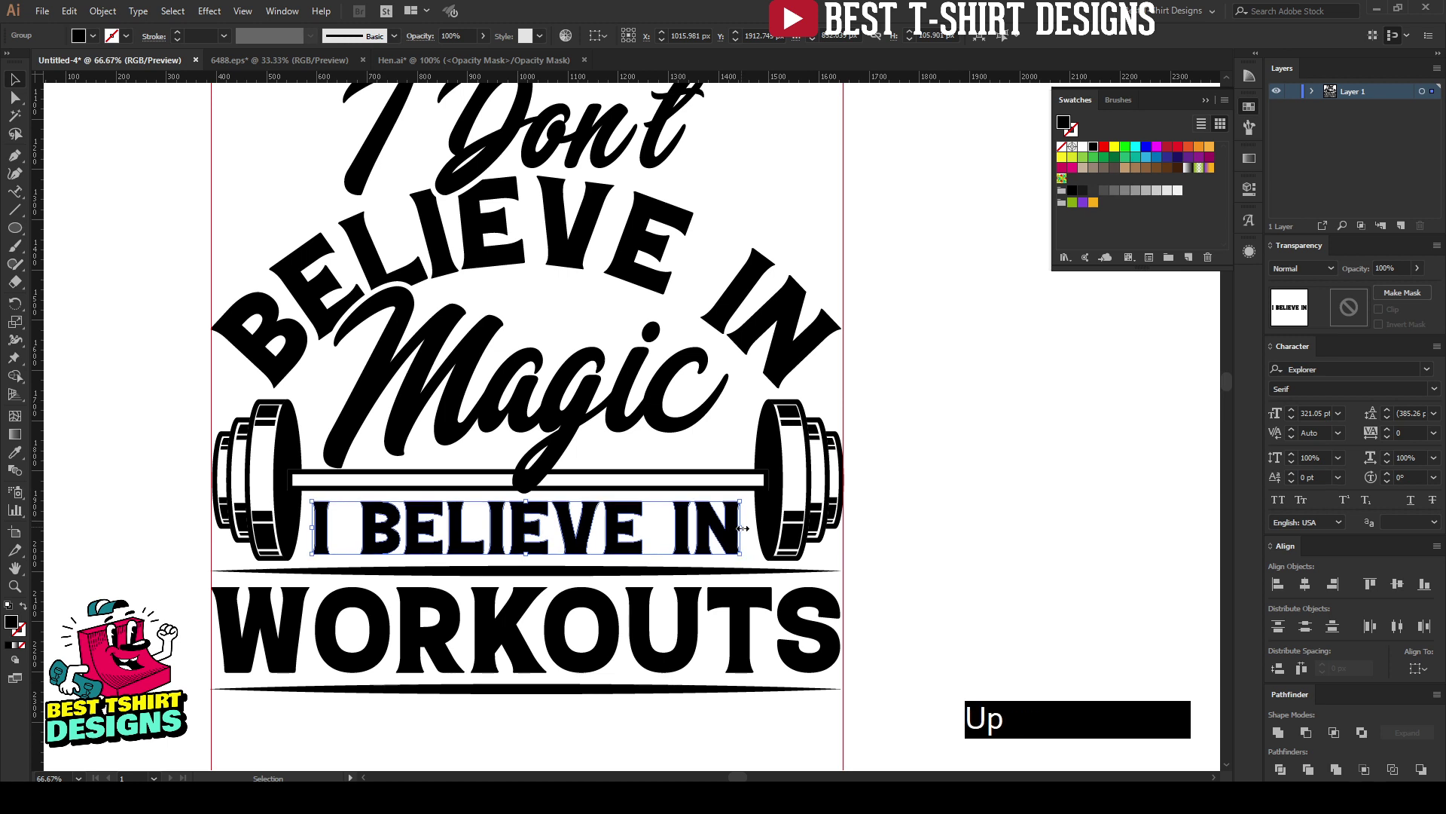
pyautogui.click(639, 446)
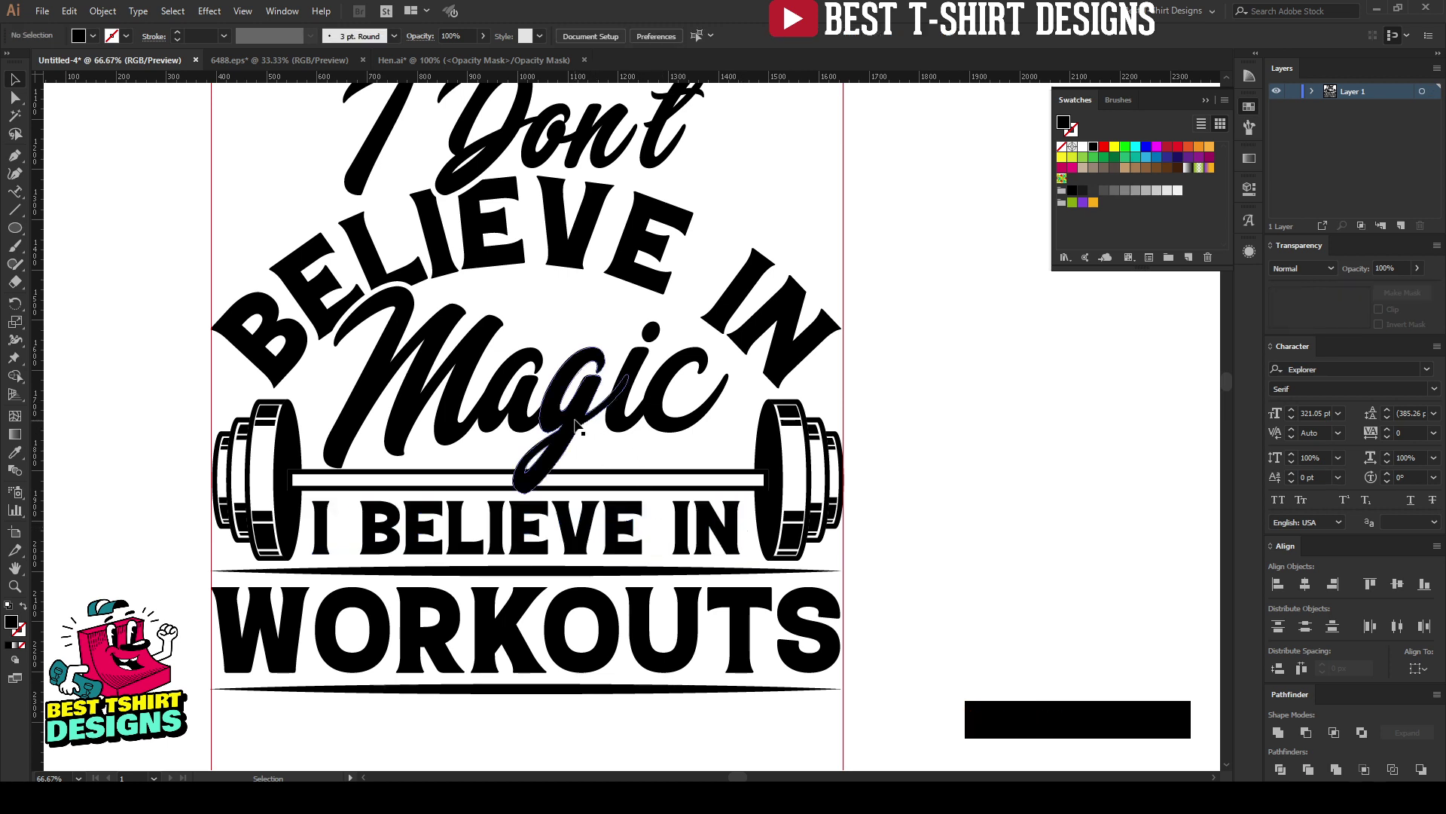
# Copy the offset "Magic" outline from the opacity mask of the arched "BELIEVE IN" lettering and return to the artwork
pyautogui.click(790, 319)
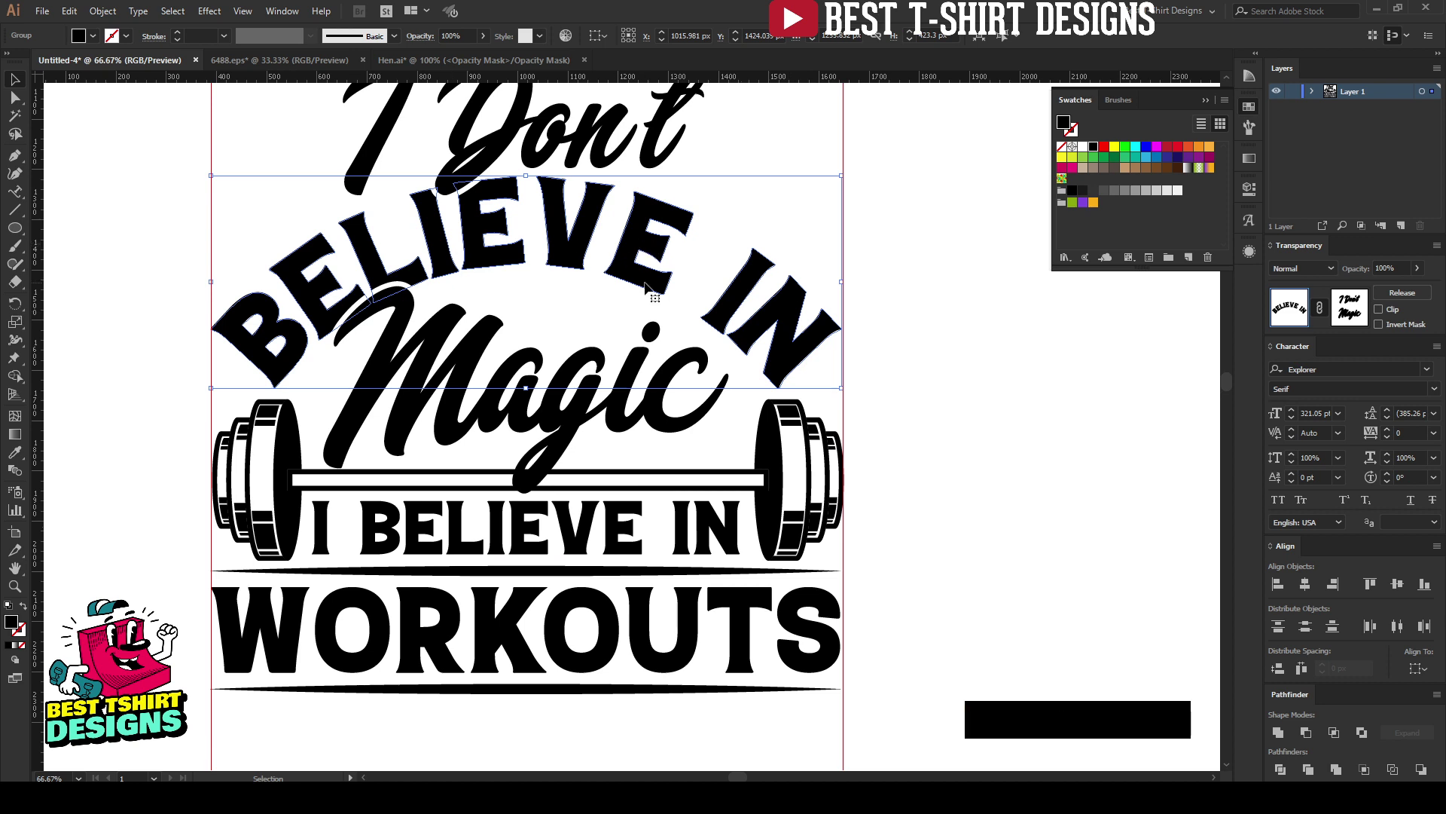
pyautogui.click(1354, 315)
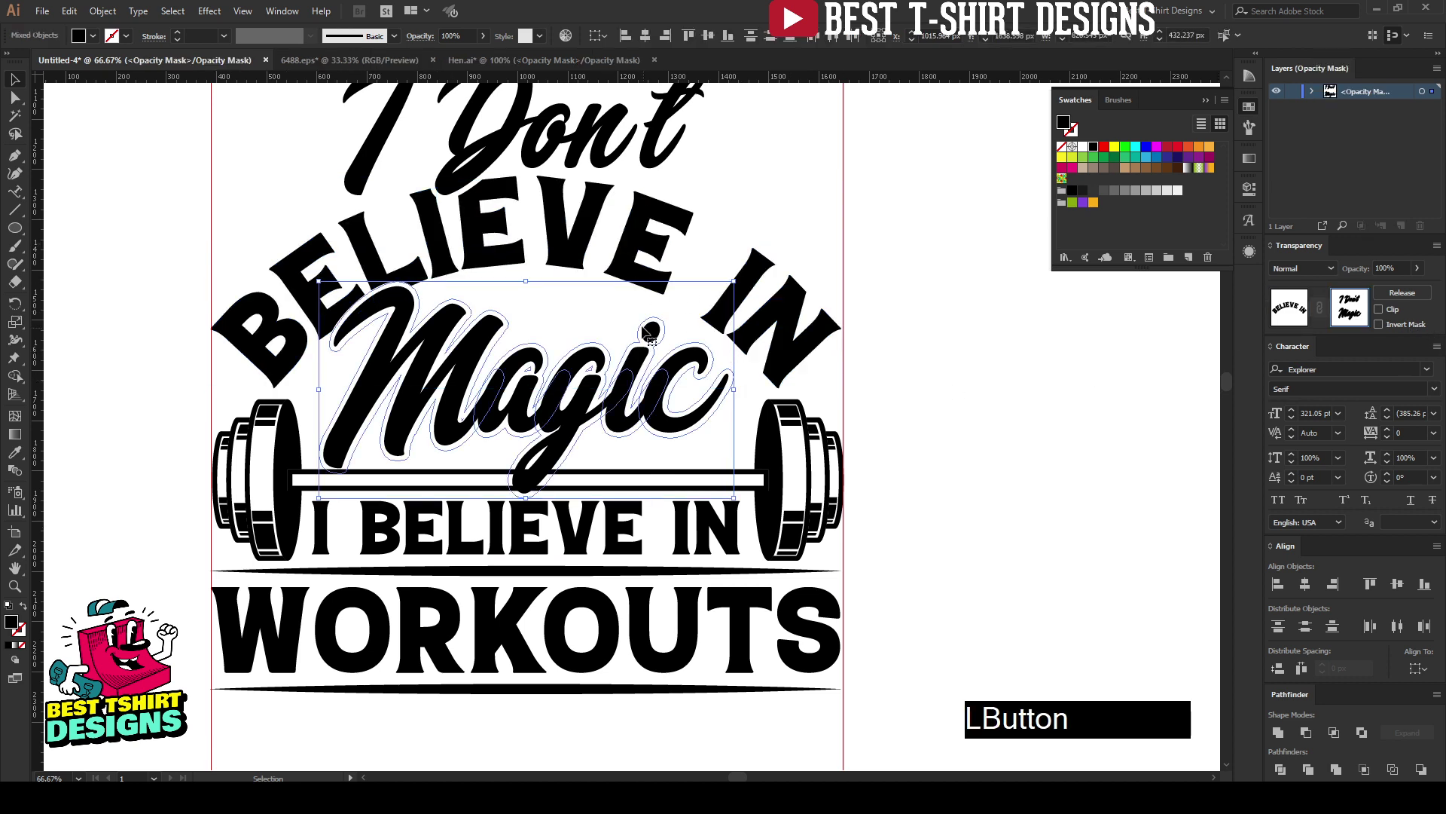
pyautogui.click(343, 364)
pyautogui.moveTo(574, 423); pyautogui.dragTo(702, 436)
pyautogui.press('ctrl')
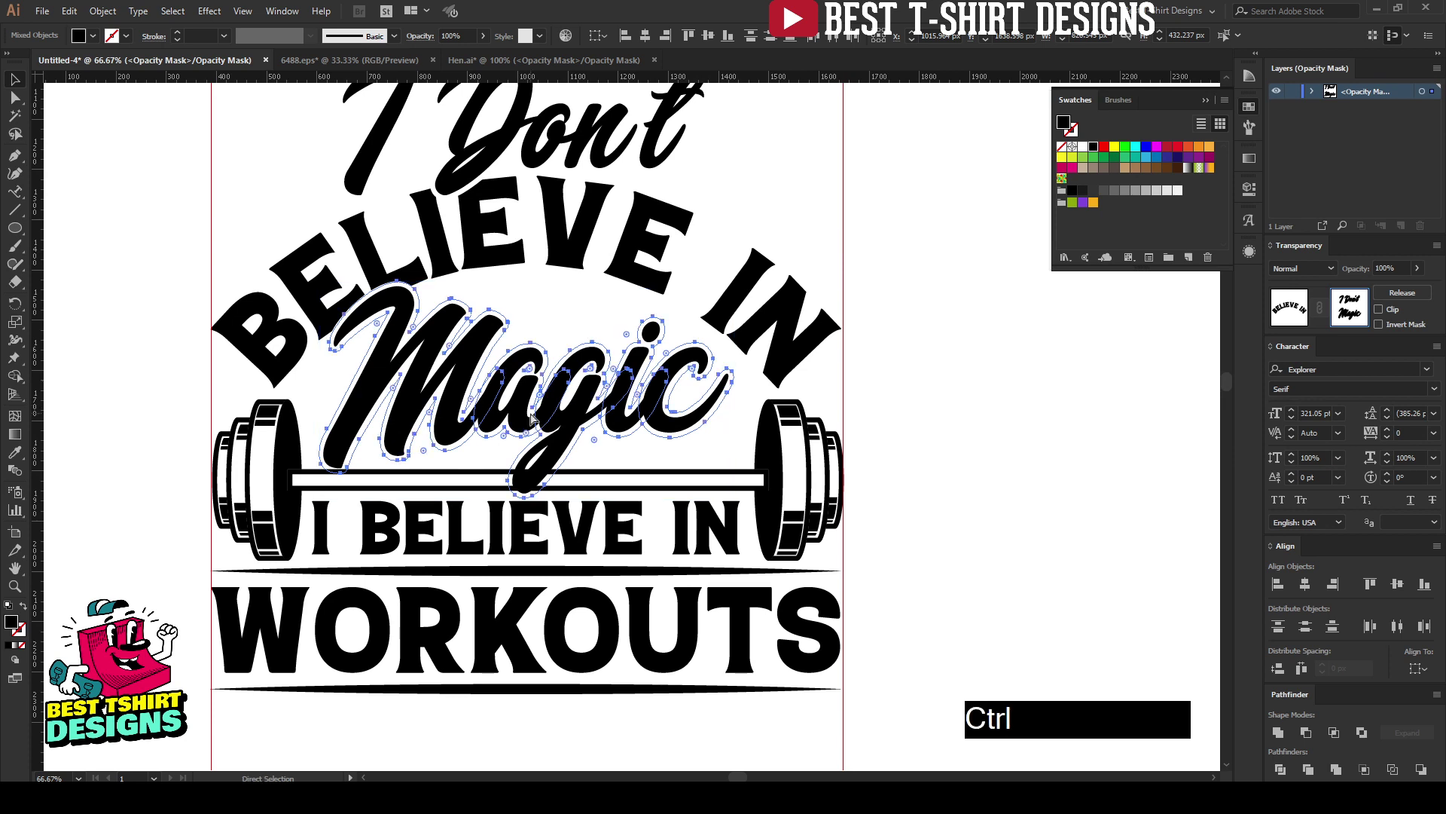
pyautogui.click(1294, 314)
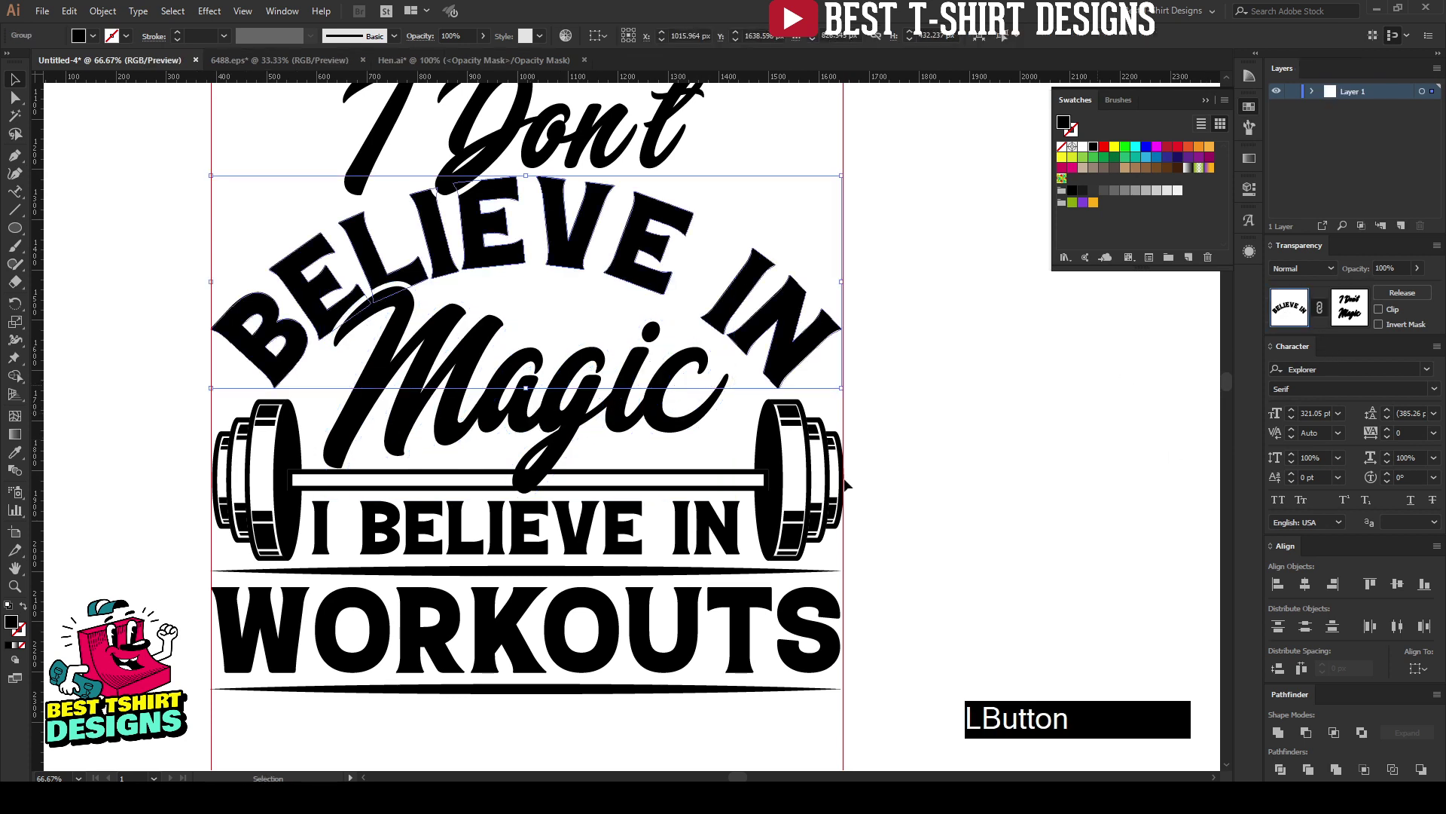
# Give the barbell an opacity mask with clipping off and paste the offset "Magic" outline in front to cut a gap around the lettering
pyautogui.click(802, 490)
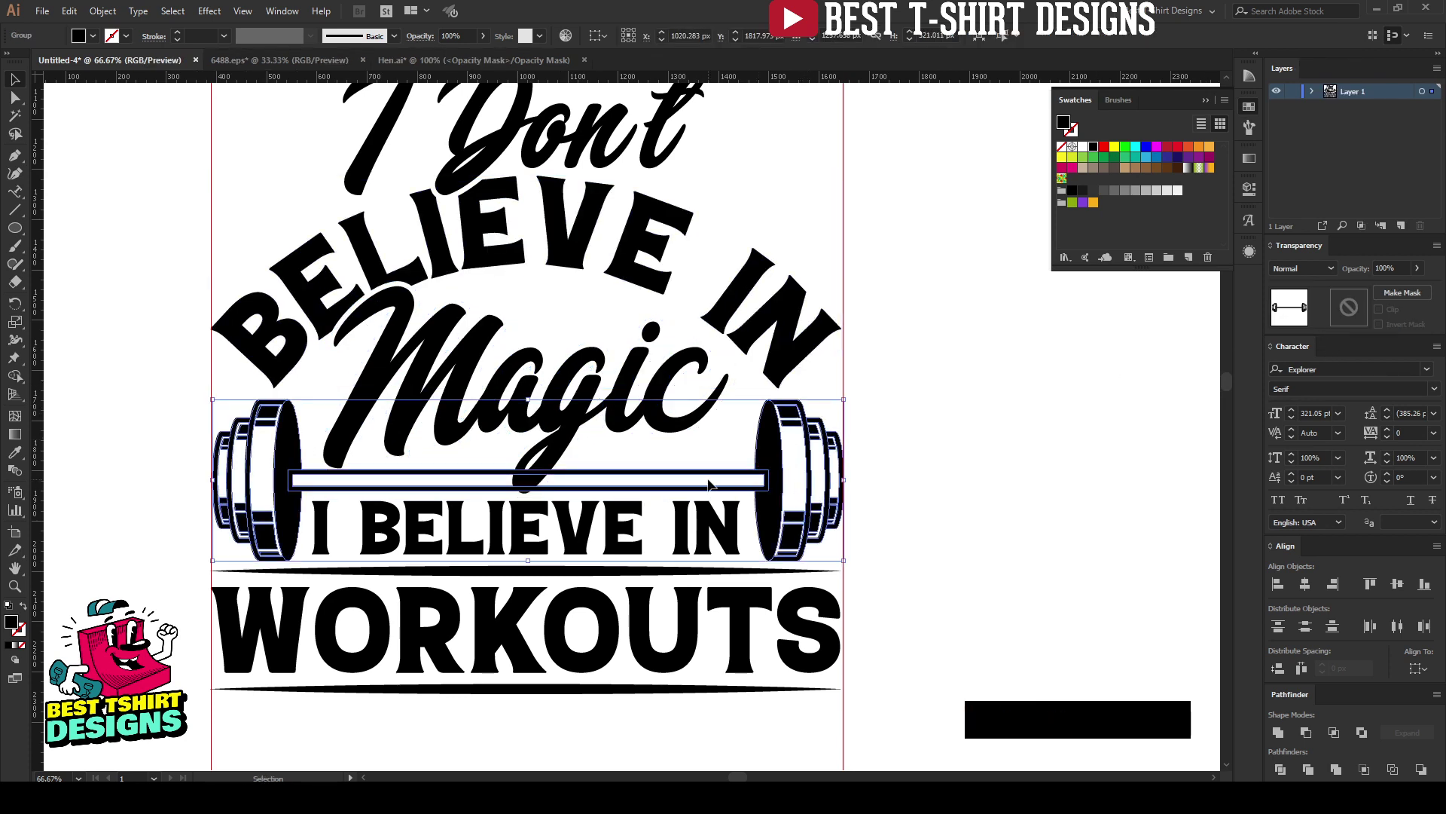
pyautogui.doubleClick(1350, 309)
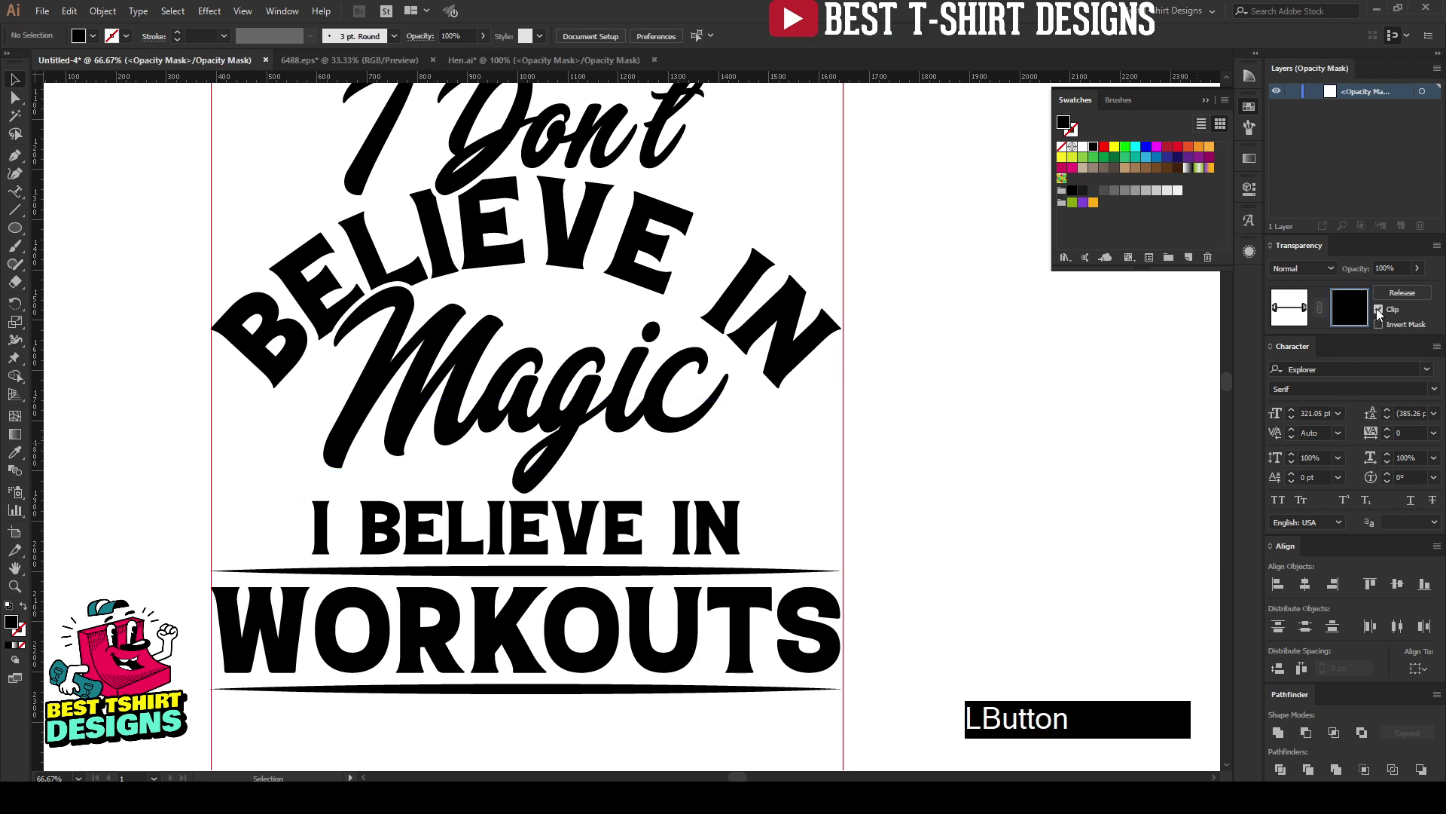
pyautogui.press('ctrl')
pyautogui.hotkey('ctrl', 'f')
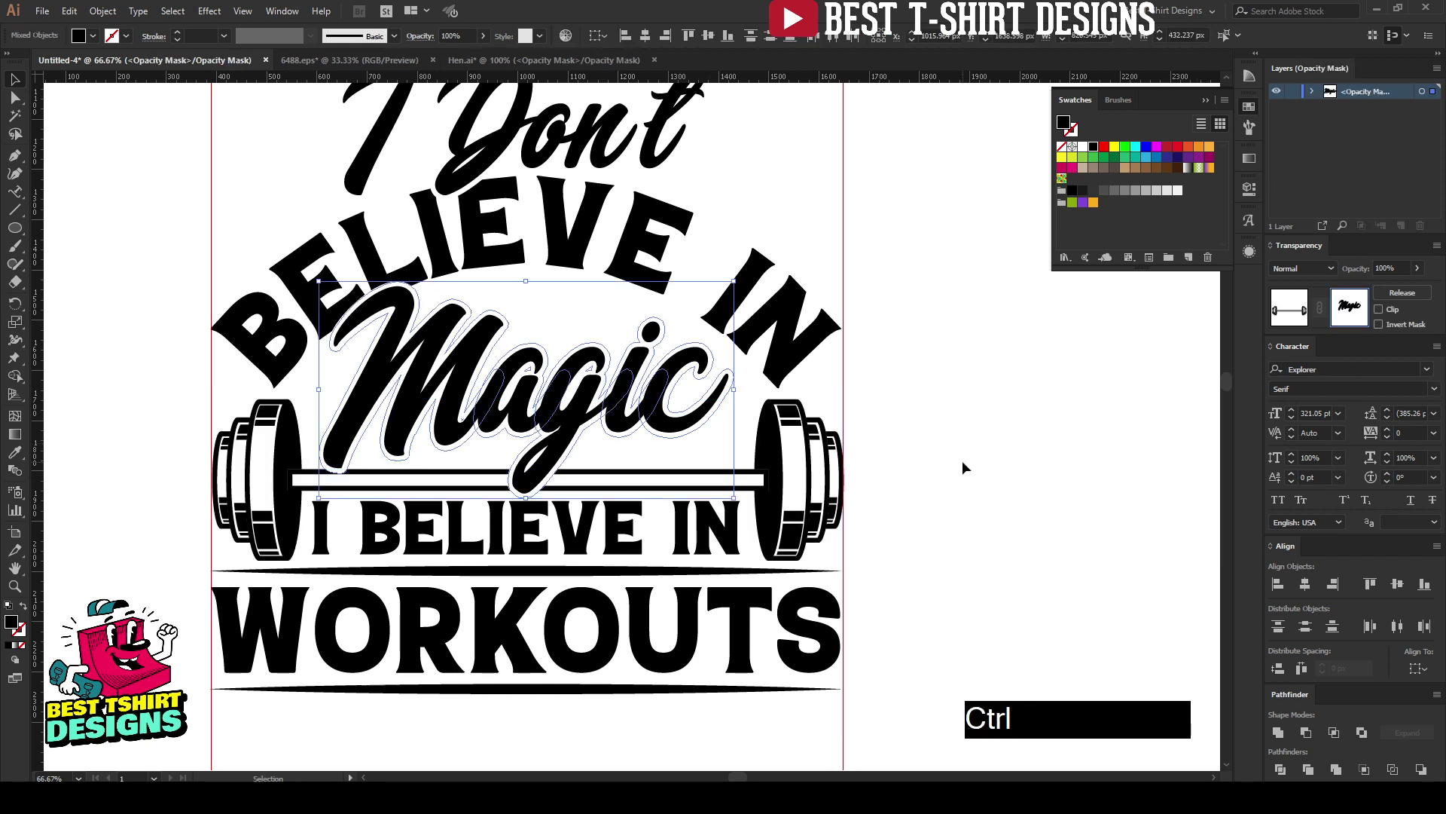
pyautogui.click(648, 450)
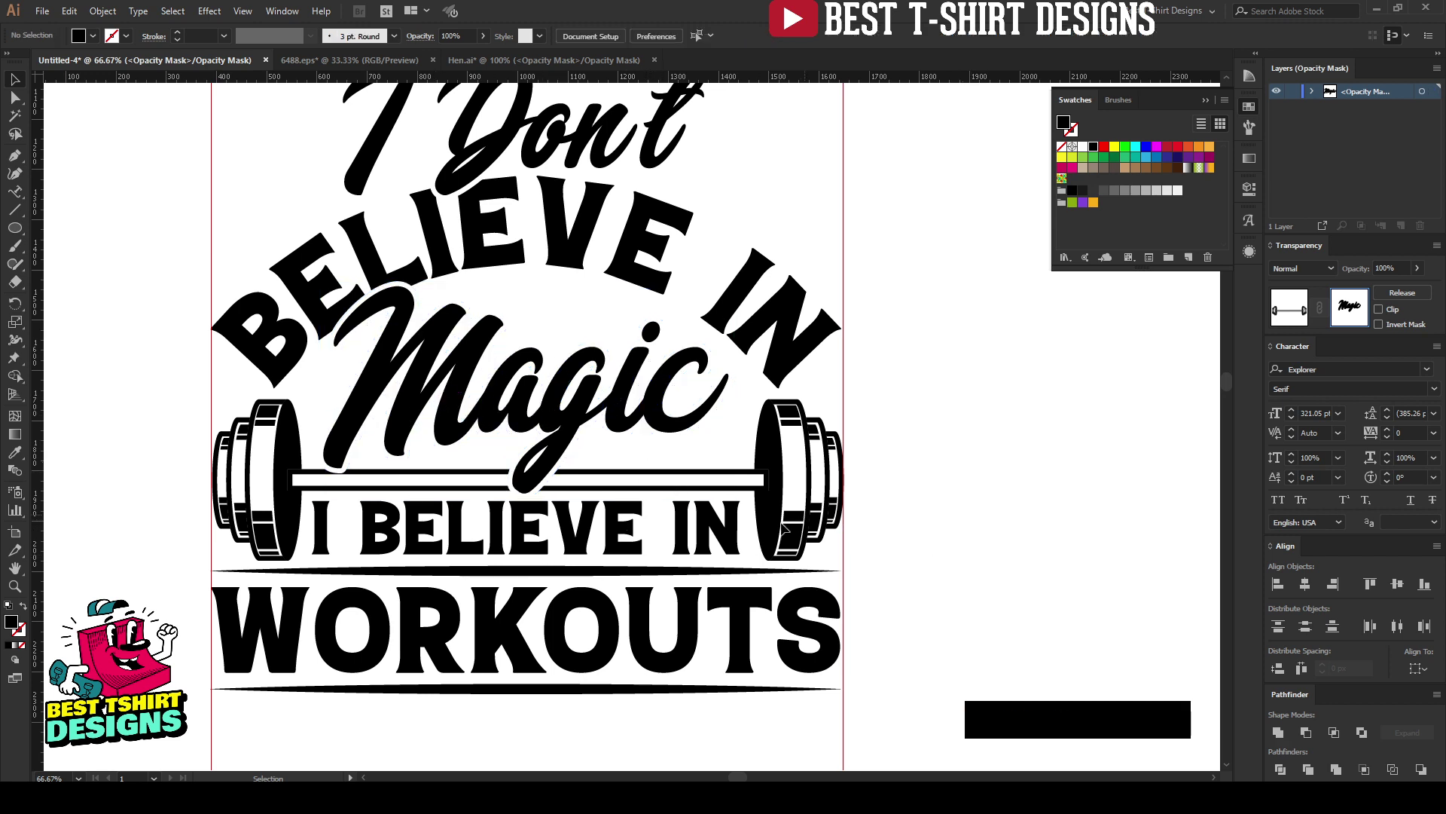
pyautogui.click(1289, 309)
pyautogui.scroll(-1, 866, 513)
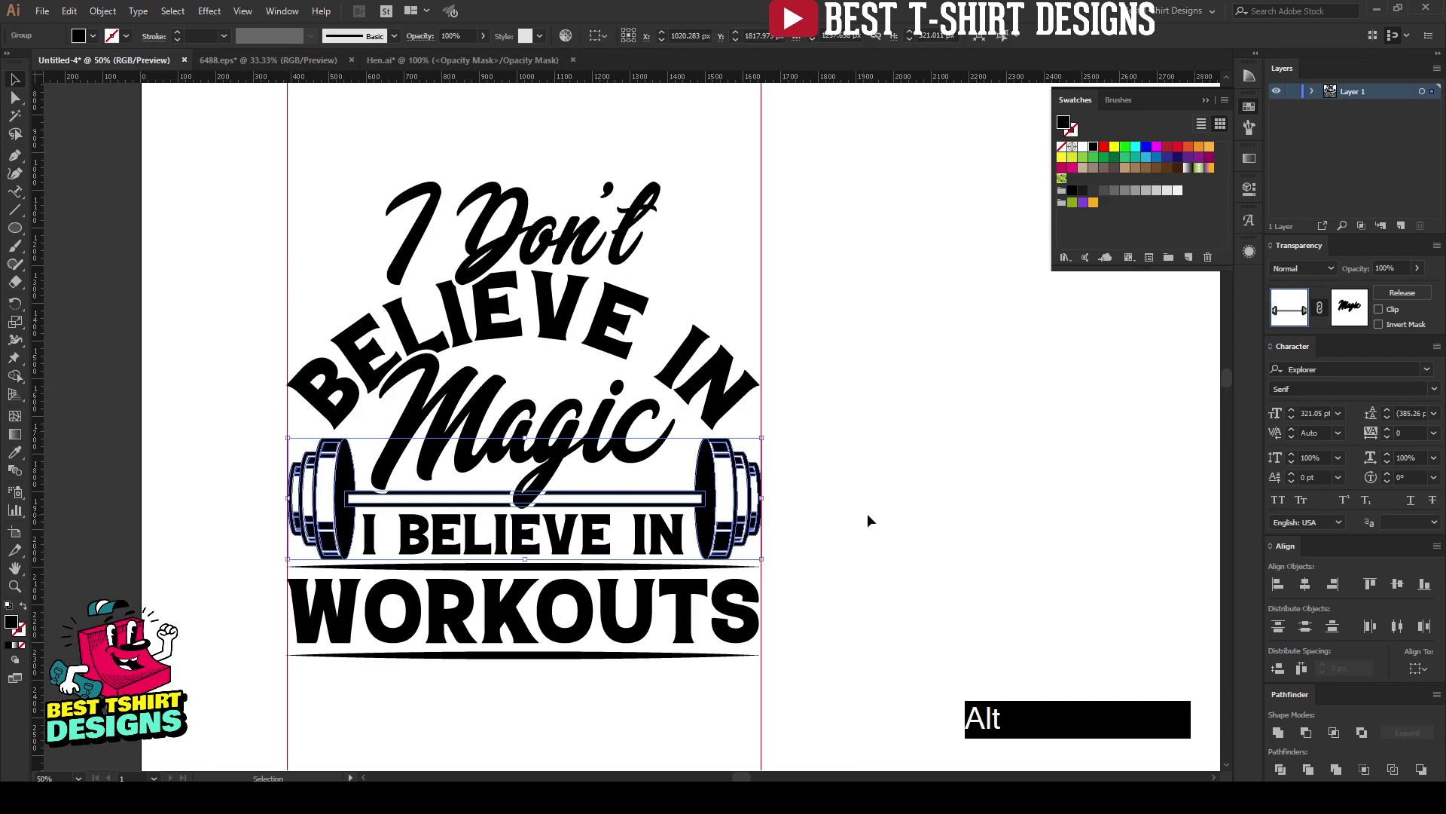
pyautogui.click(871, 512)
pyautogui.scroll(1, 871, 513)
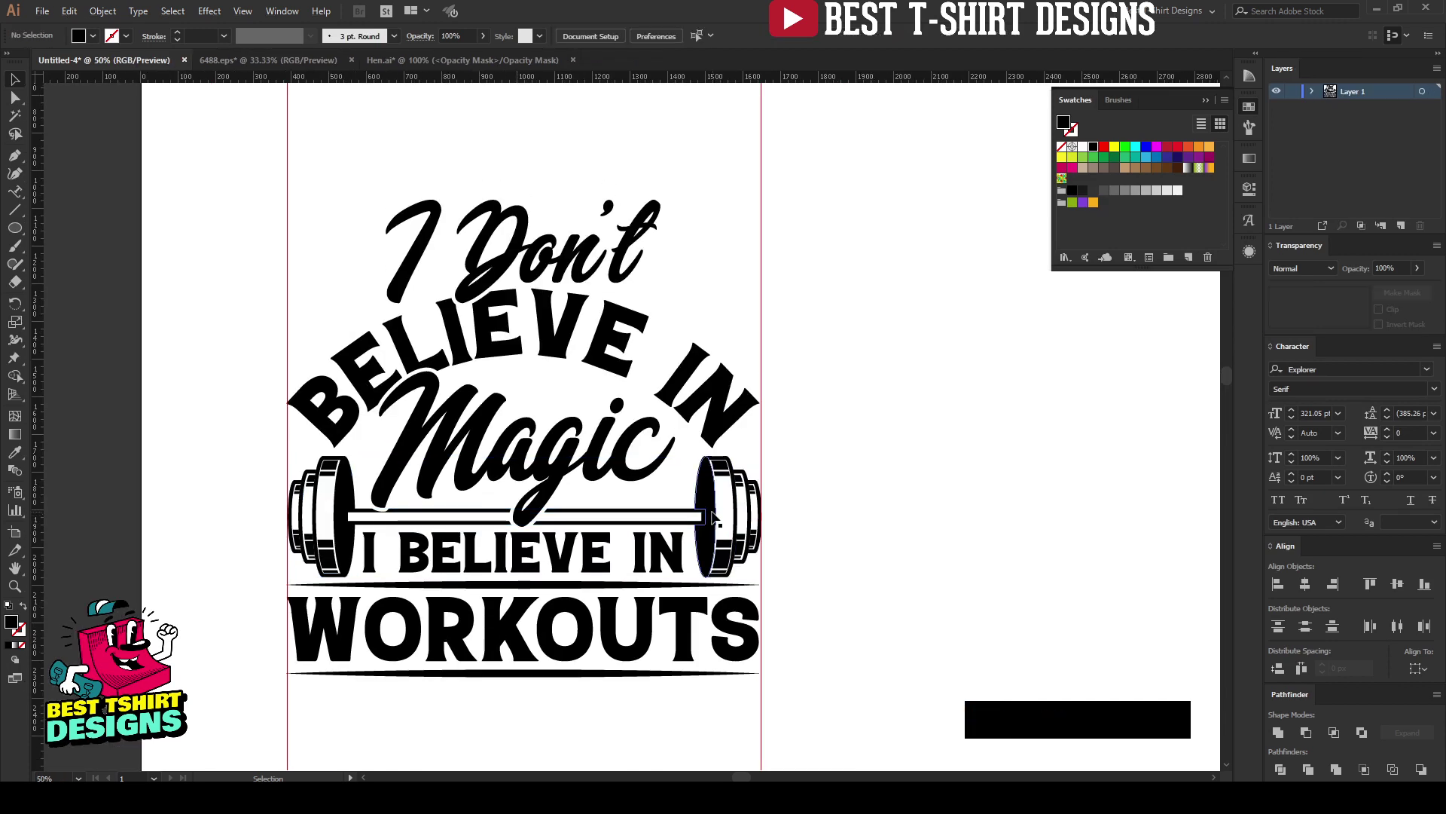
pyautogui.click(833, 520)
# Copy the kettlebell shape from the flaming "FITNESS" badge in 6488.eps and paste it into the T-shirt document
pyautogui.click(304, 62)
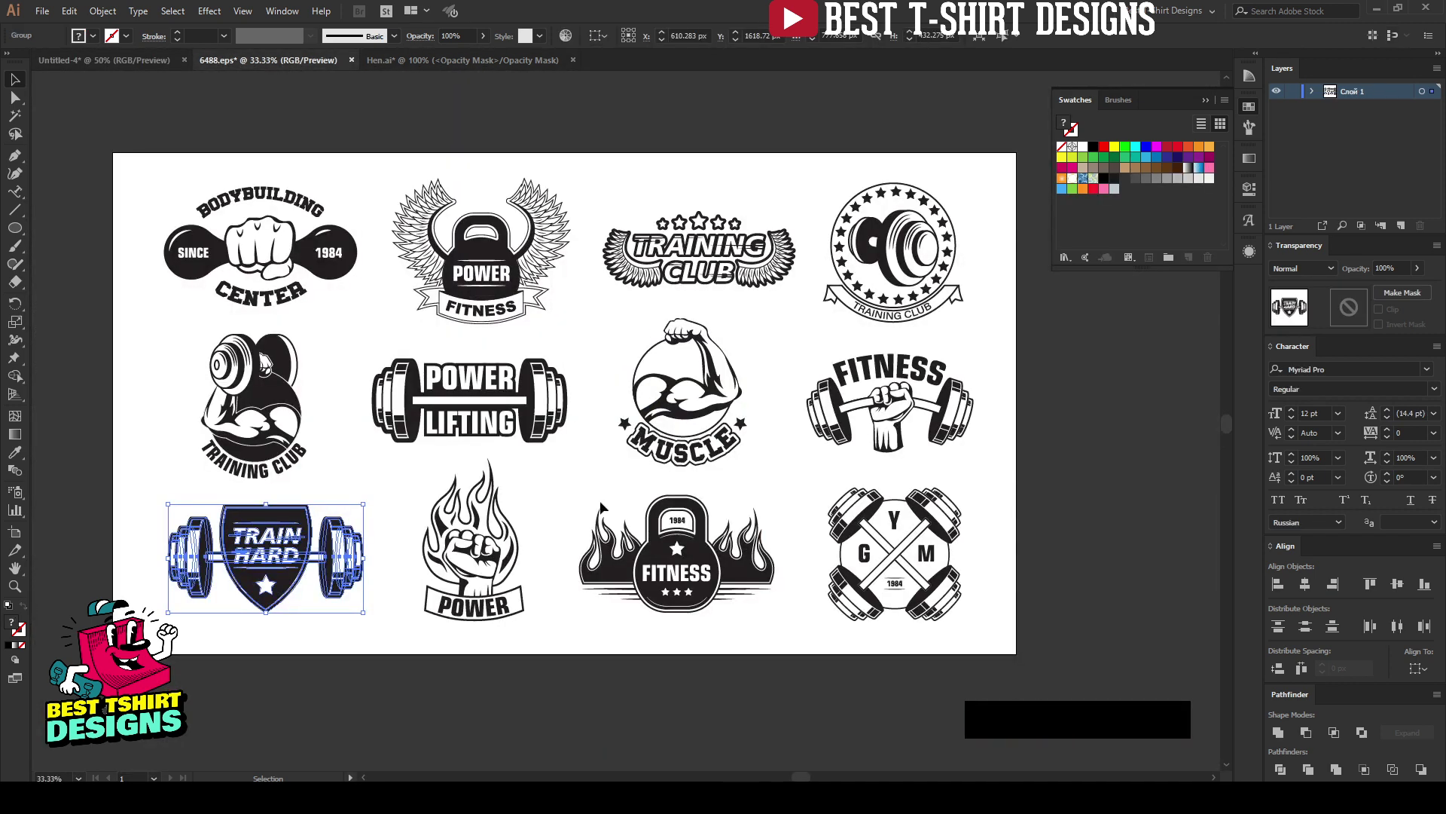
pyautogui.click(809, 486)
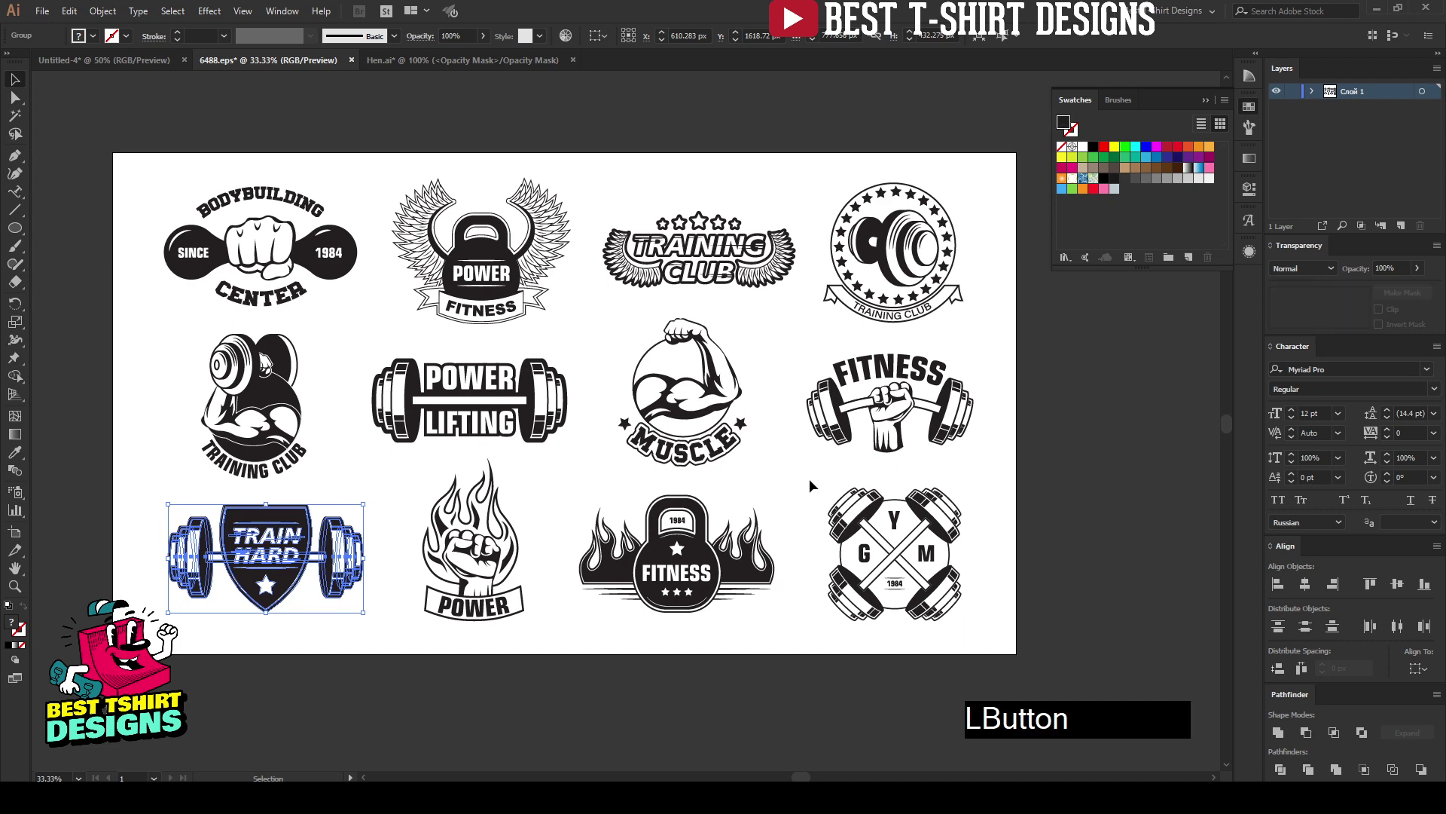
pyautogui.scroll(2, 725, 567)
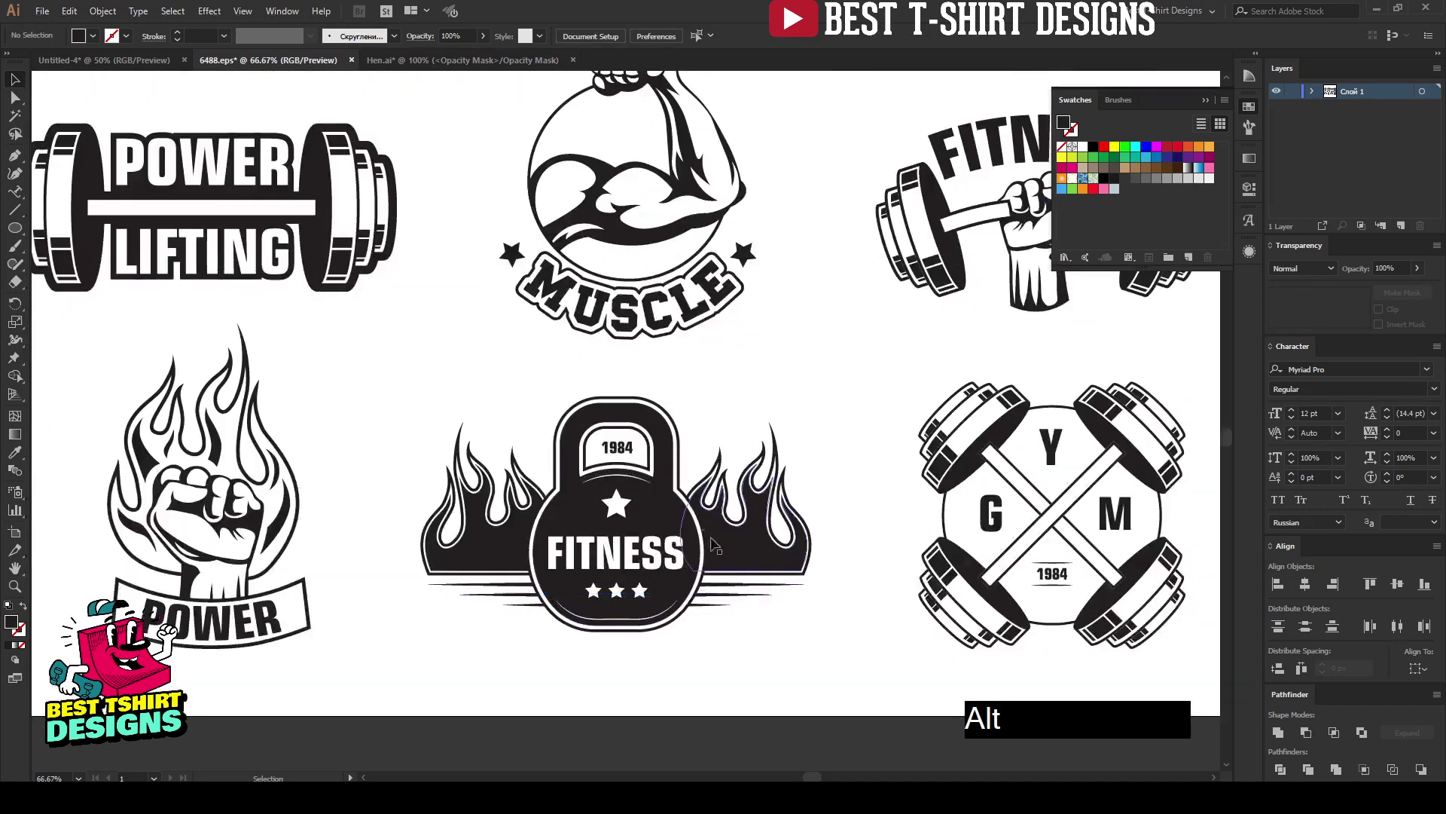
pyautogui.doubleClick(658, 519)
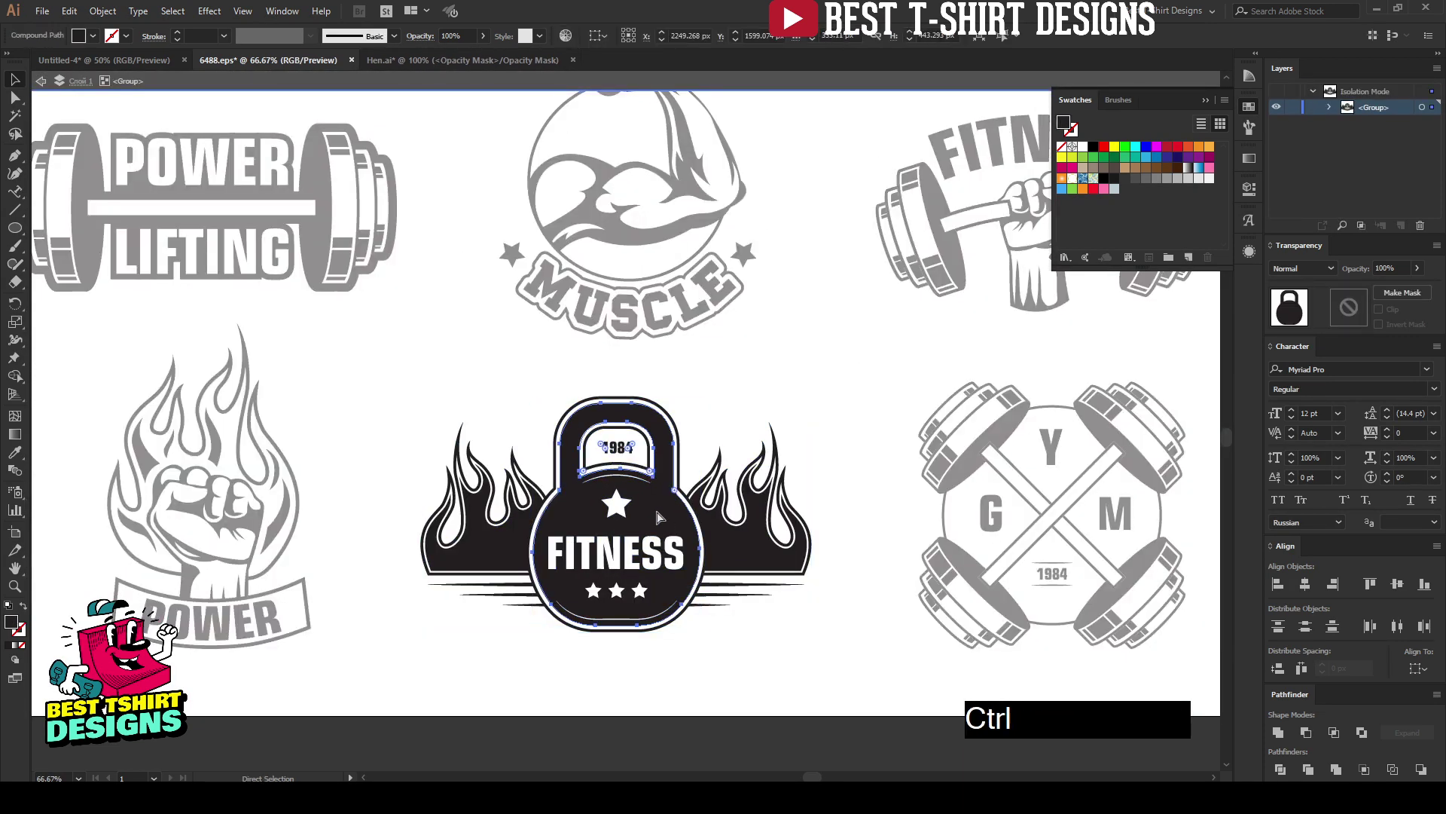
pyautogui.click(135, 64)
pyautogui.hotkey('ctrl', 'v')
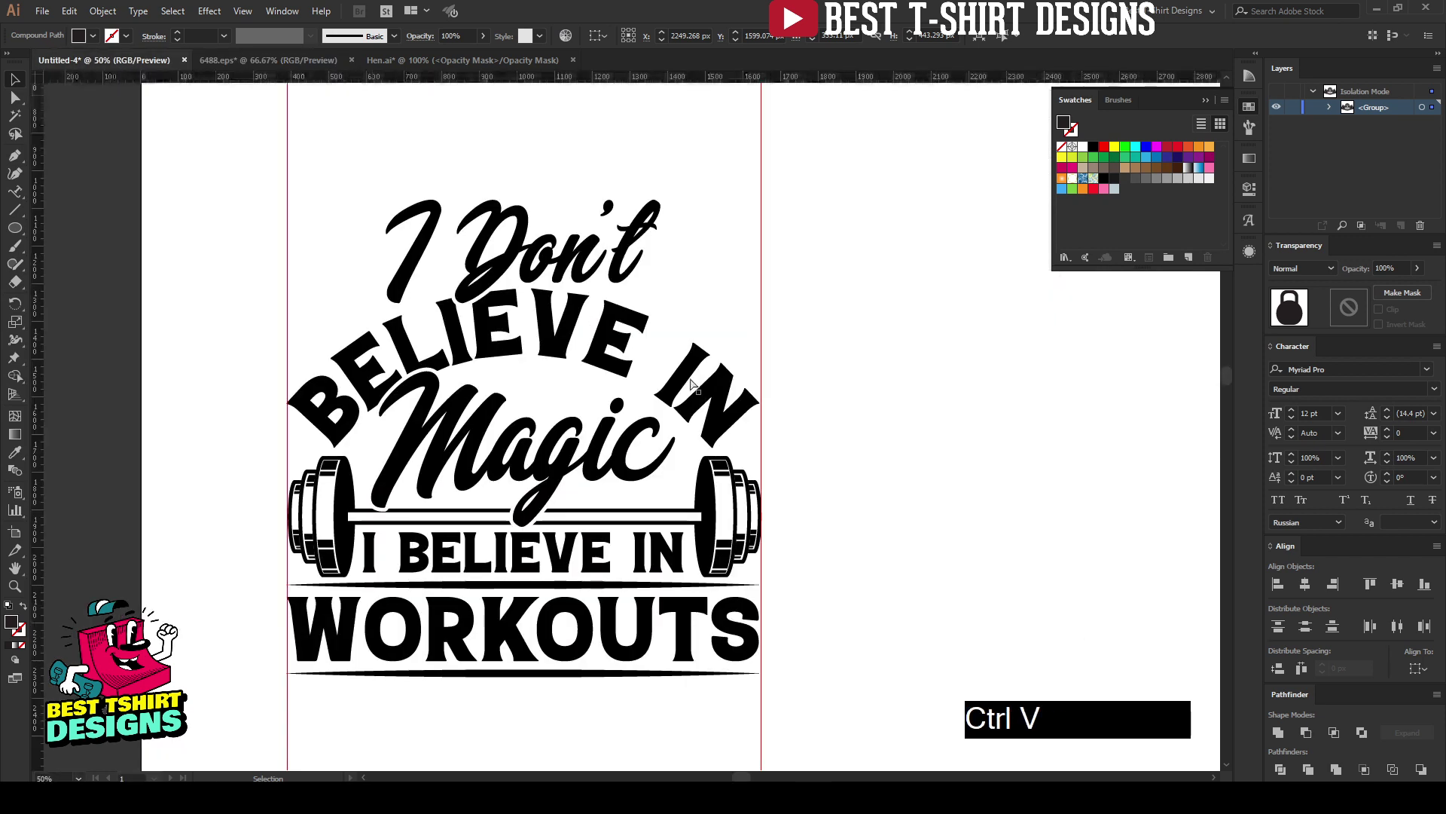
# Place one kettlebell on each side of "I Don't", flush with the left and right guides, and select both
pyautogui.moveTo(698, 433); pyautogui.dragTo(742, 295)
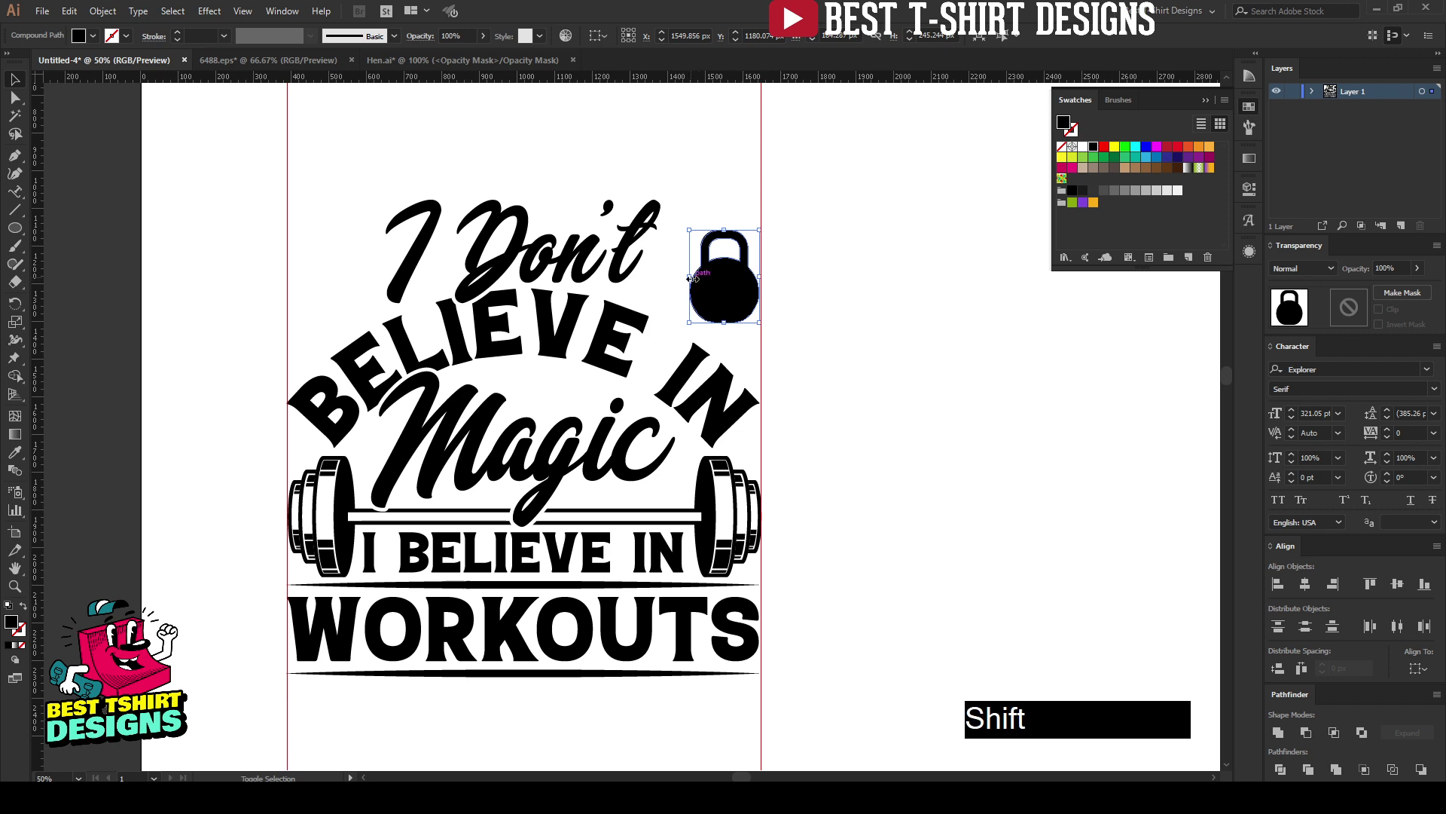
pyautogui.moveTo(689, 277); pyautogui.dragTo(331, 294)
pyautogui.hotkey('ctrl', 'z')
pyautogui.hotkey('ctrl', 'z')
pyautogui.press('Right')
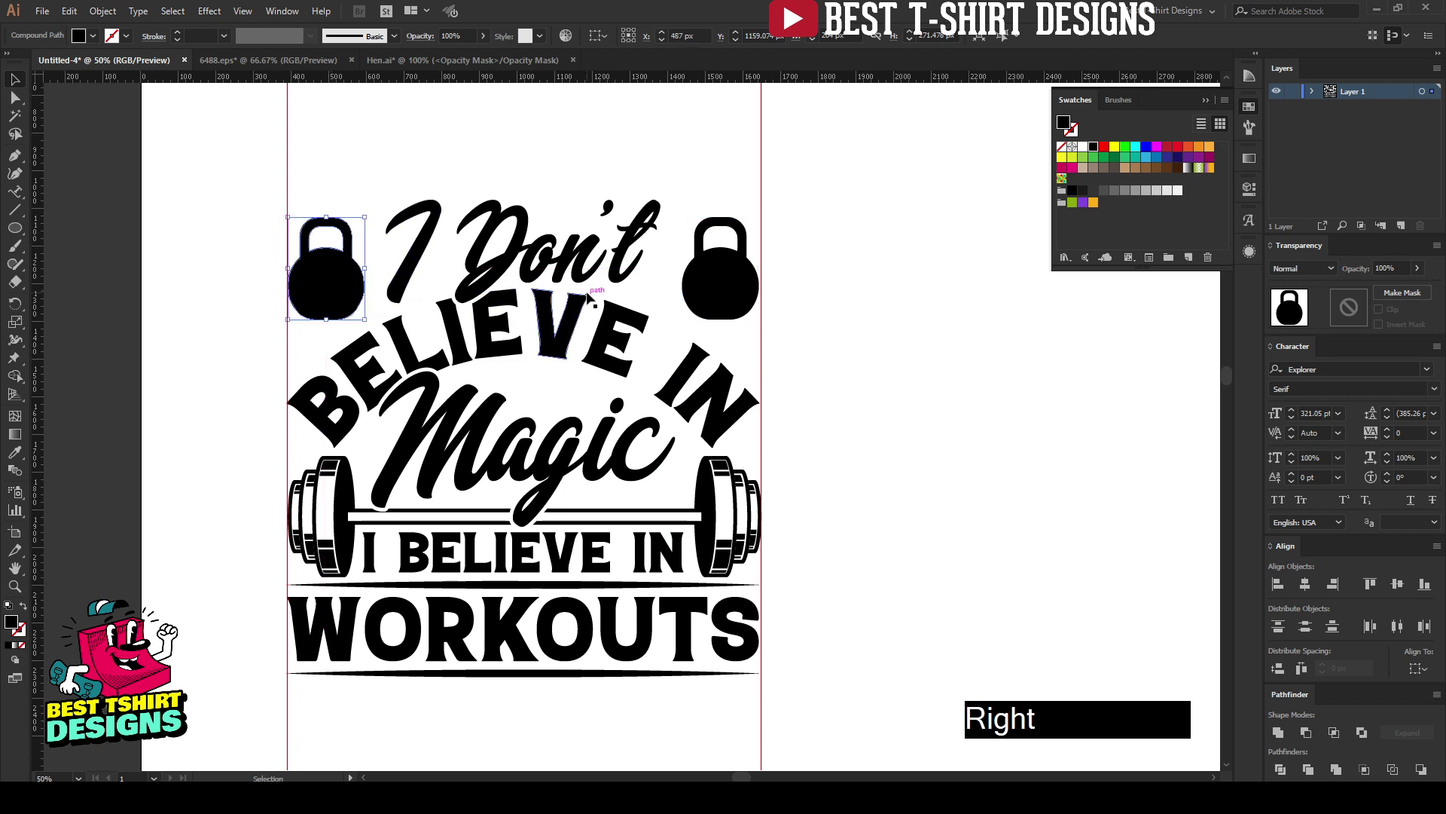
pyautogui.keyDown('shift'); pyautogui.click(729, 302); pyautogui.keyUp('shift')
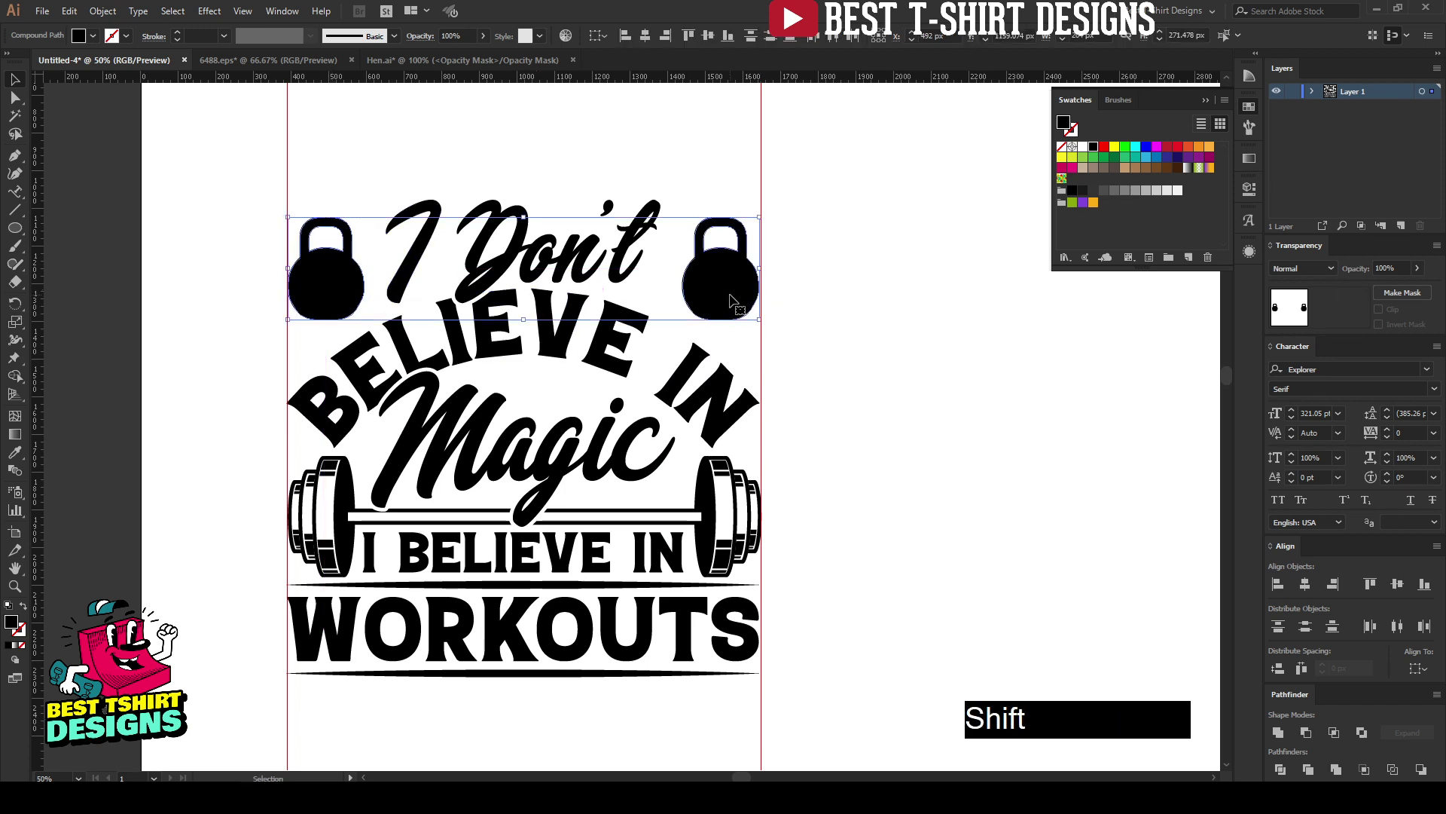
# Align the two kettlebells by their vertical centres and delete both vertical guides
pyautogui.click(709, 36)
pyautogui.click(893, 400)
pyautogui.scroll(-1, 888, 400)
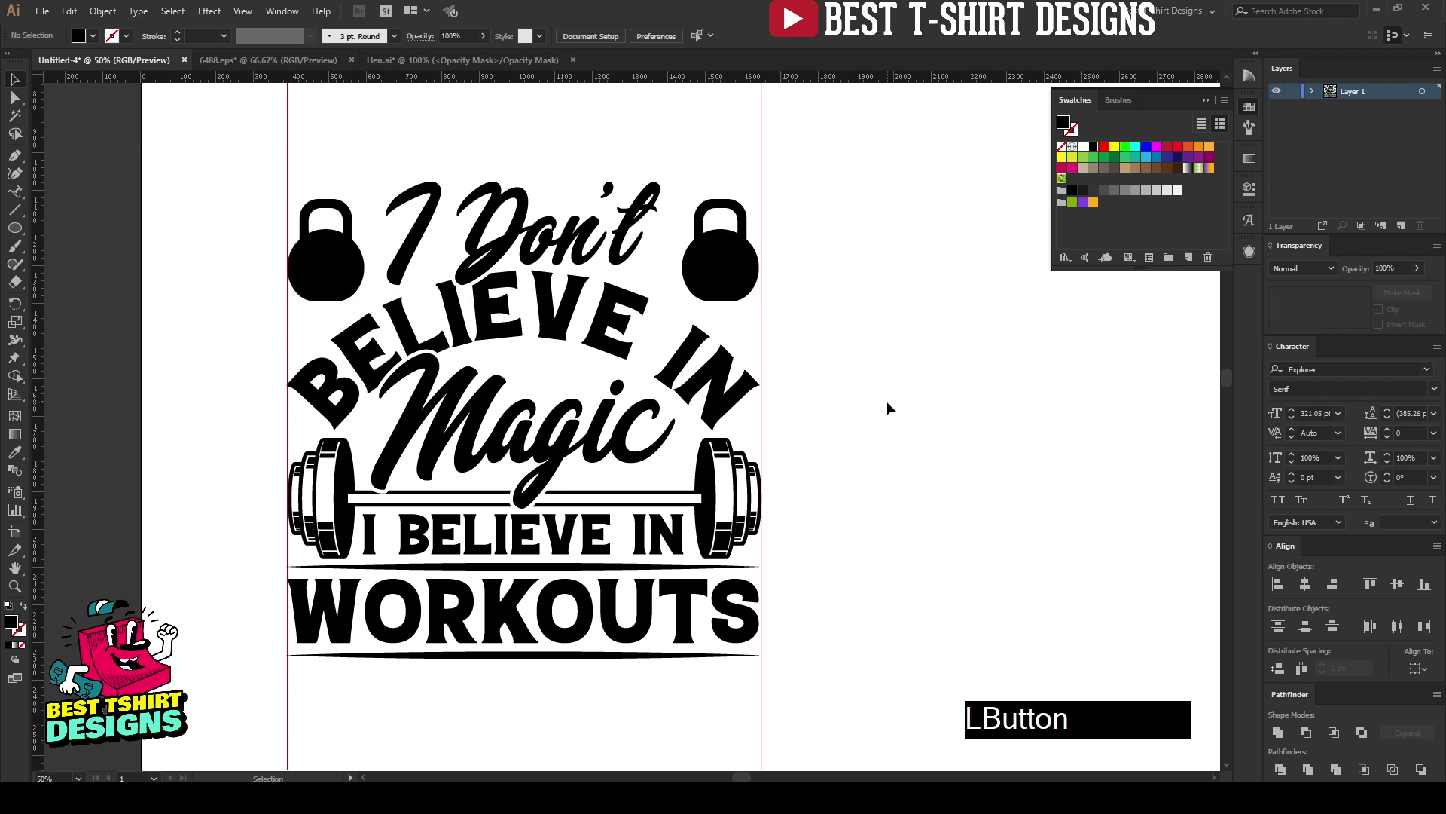
pyautogui.scroll(-3, 887, 401)
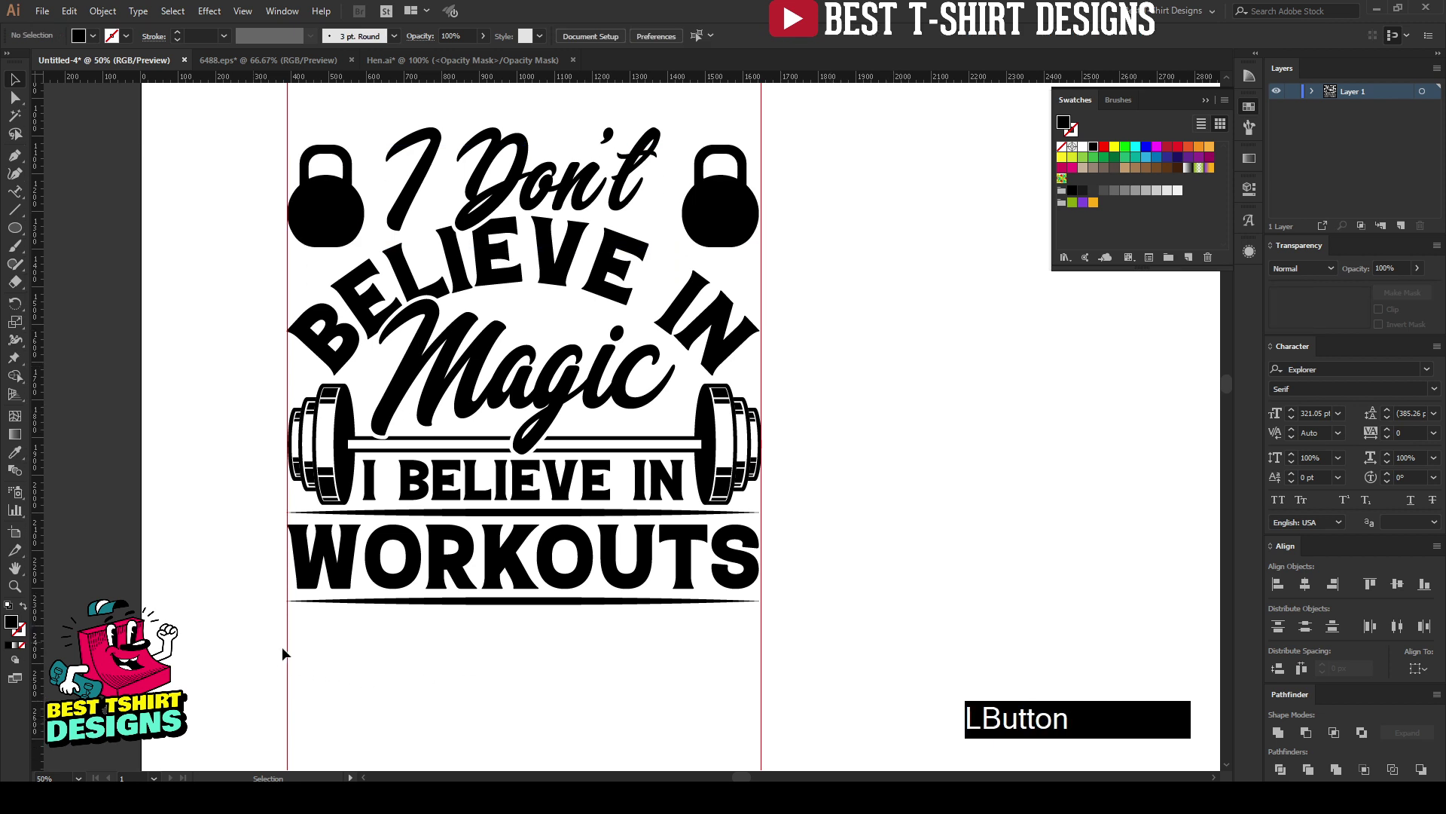
pyautogui.moveTo(282, 647); pyautogui.dragTo(861, 726)
pyautogui.press('Delete')
pyautogui.scroll(3, 870, 608)
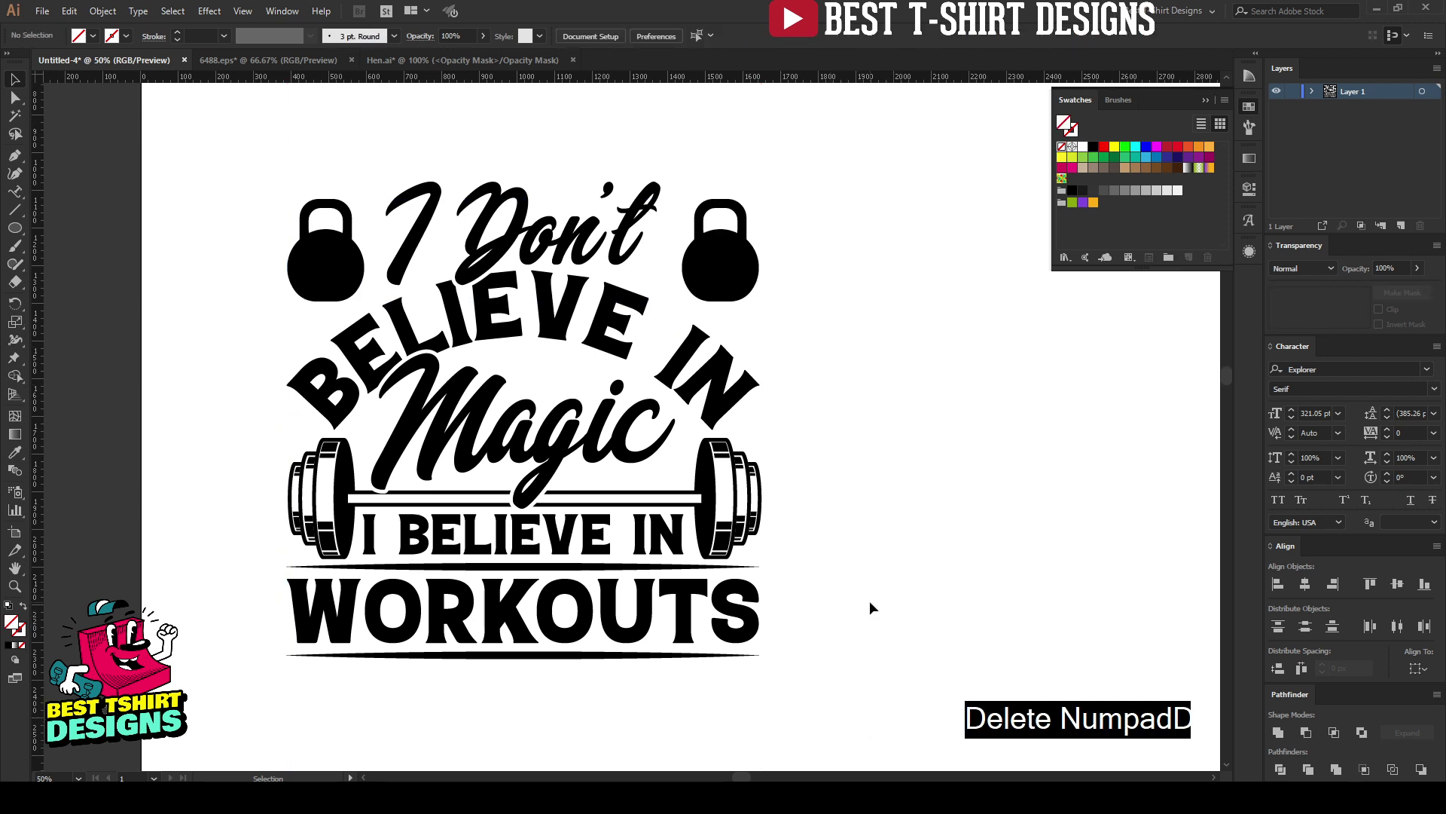
pyautogui.scroll(1, 871, 603)
pyautogui.click(870, 603)
pyautogui.click(729, 297)
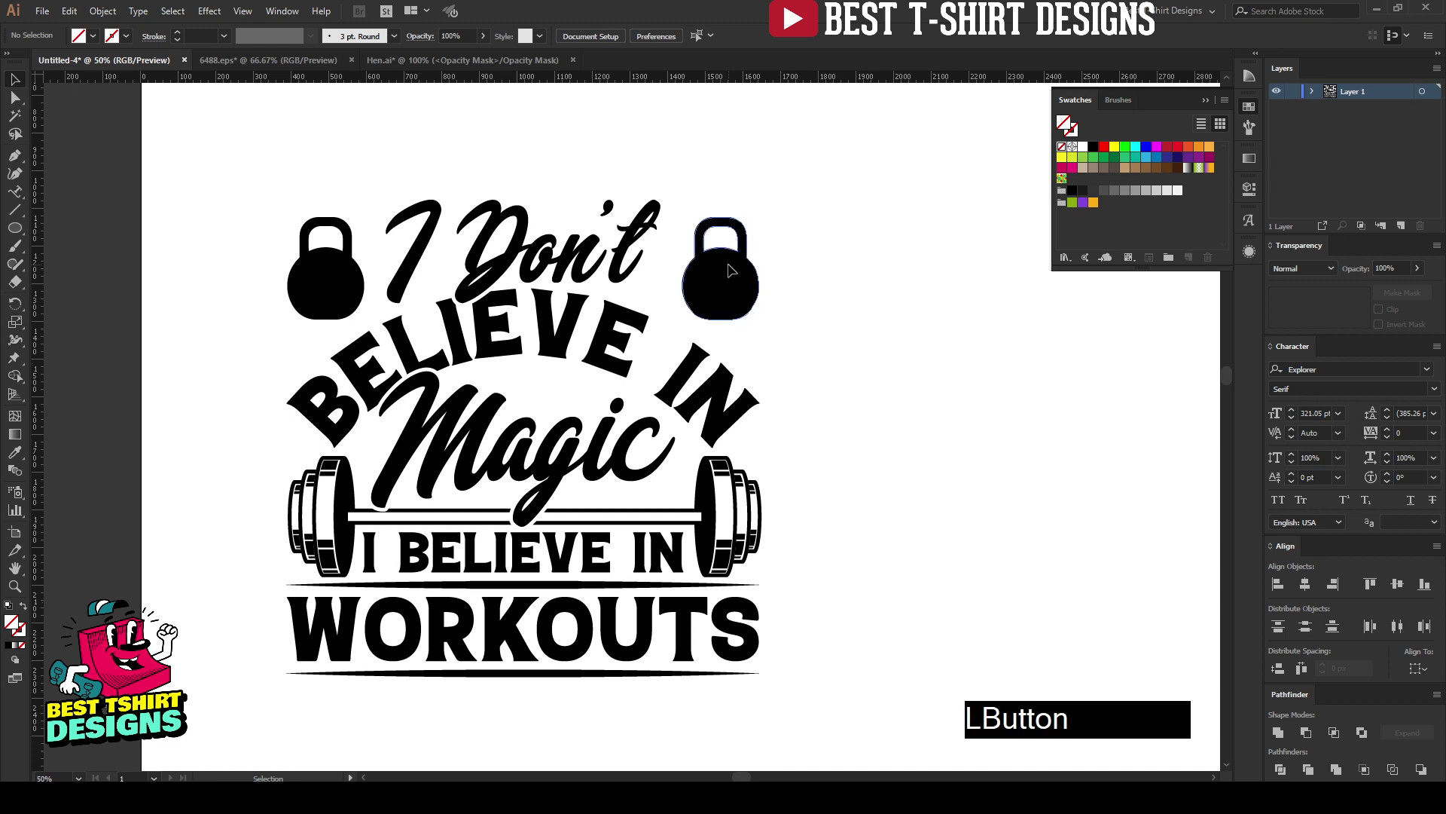
pyautogui.keyDown('shift'); pyautogui.click(332, 285); pyautogui.keyUp('shift')
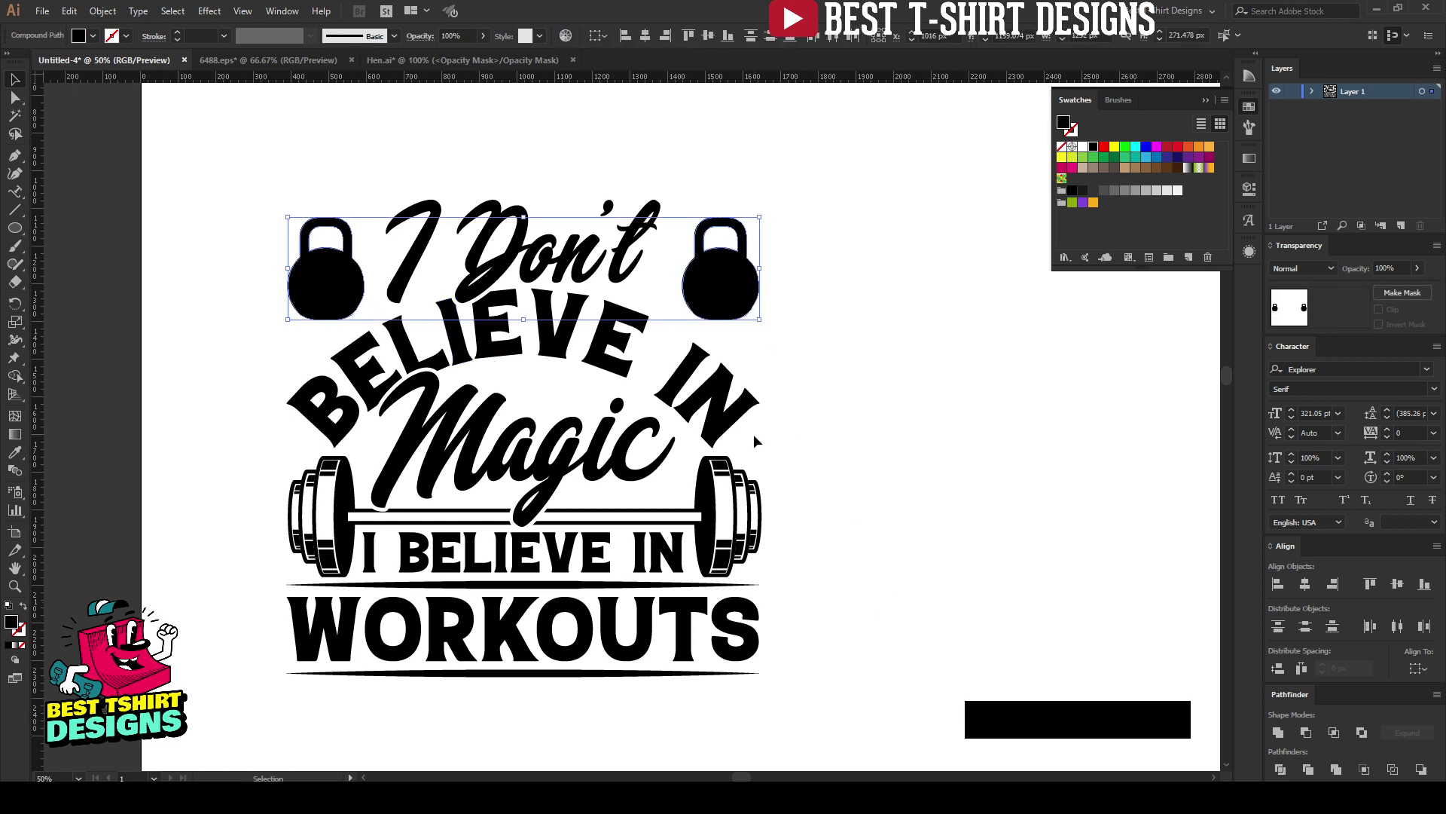
pyautogui.click(816, 428)
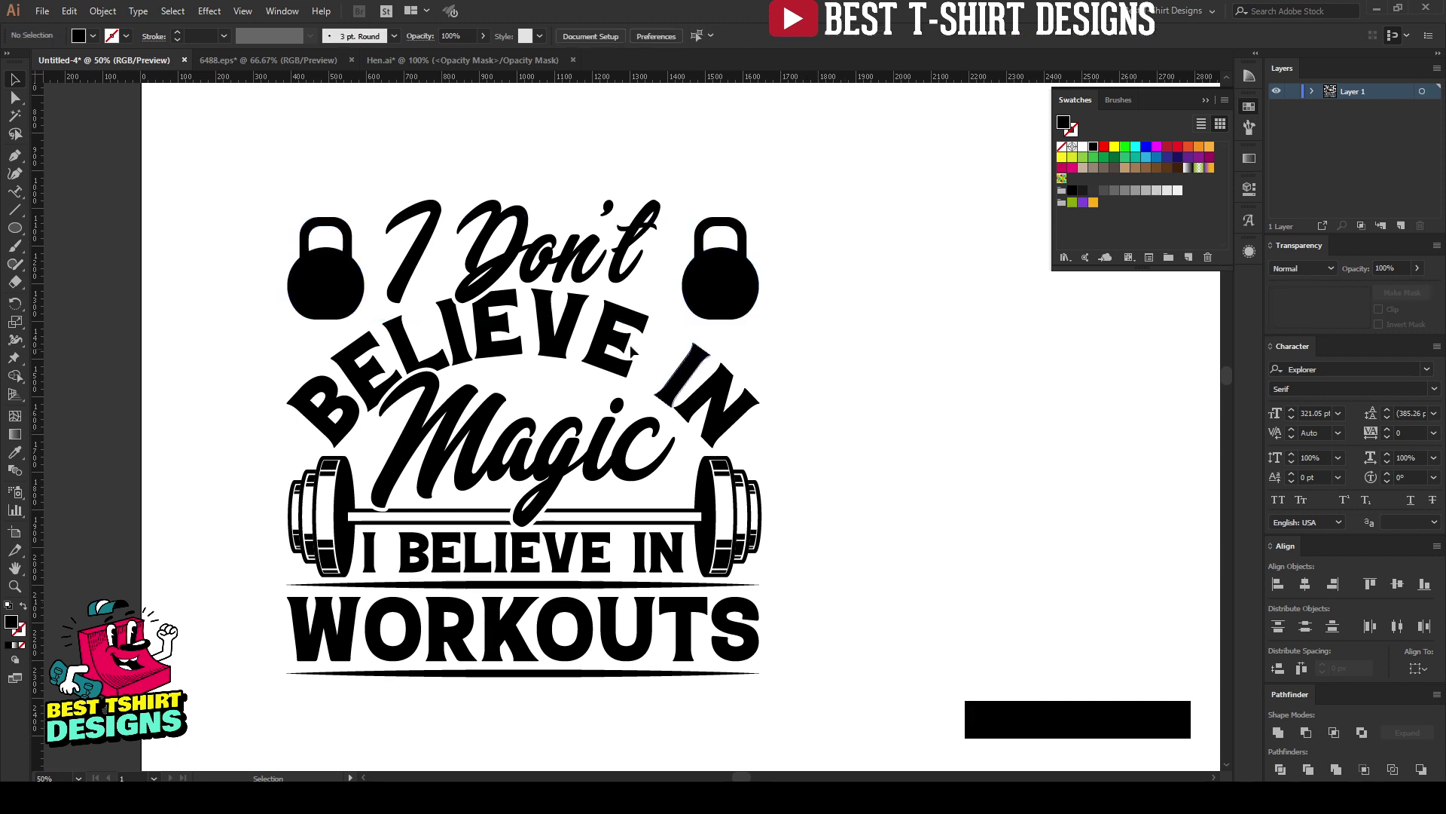
pyautogui.moveTo(232, 171); pyautogui.dragTo(838, 731)
pyautogui.click(854, 429)
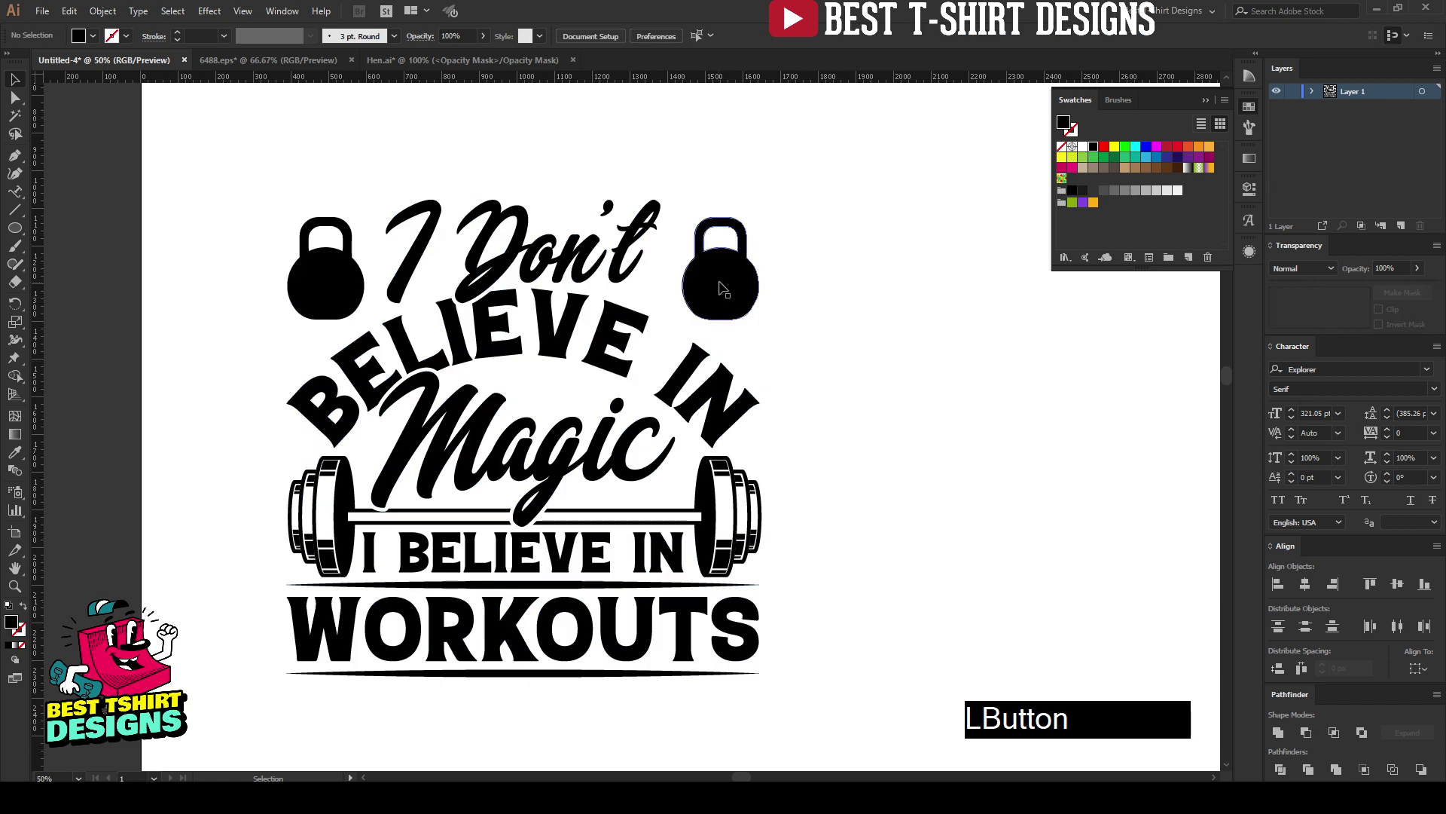
# Nudge both kettlebells up together until their tops sit nearly level with the top of "I Don't"
pyautogui.click(324, 280)
pyautogui.press('Up')
pyautogui.press('Up')
pyautogui.press('Up')
pyautogui.press('Up')
pyautogui.press('Up')
pyautogui.press('Up')
pyautogui.press('Up')
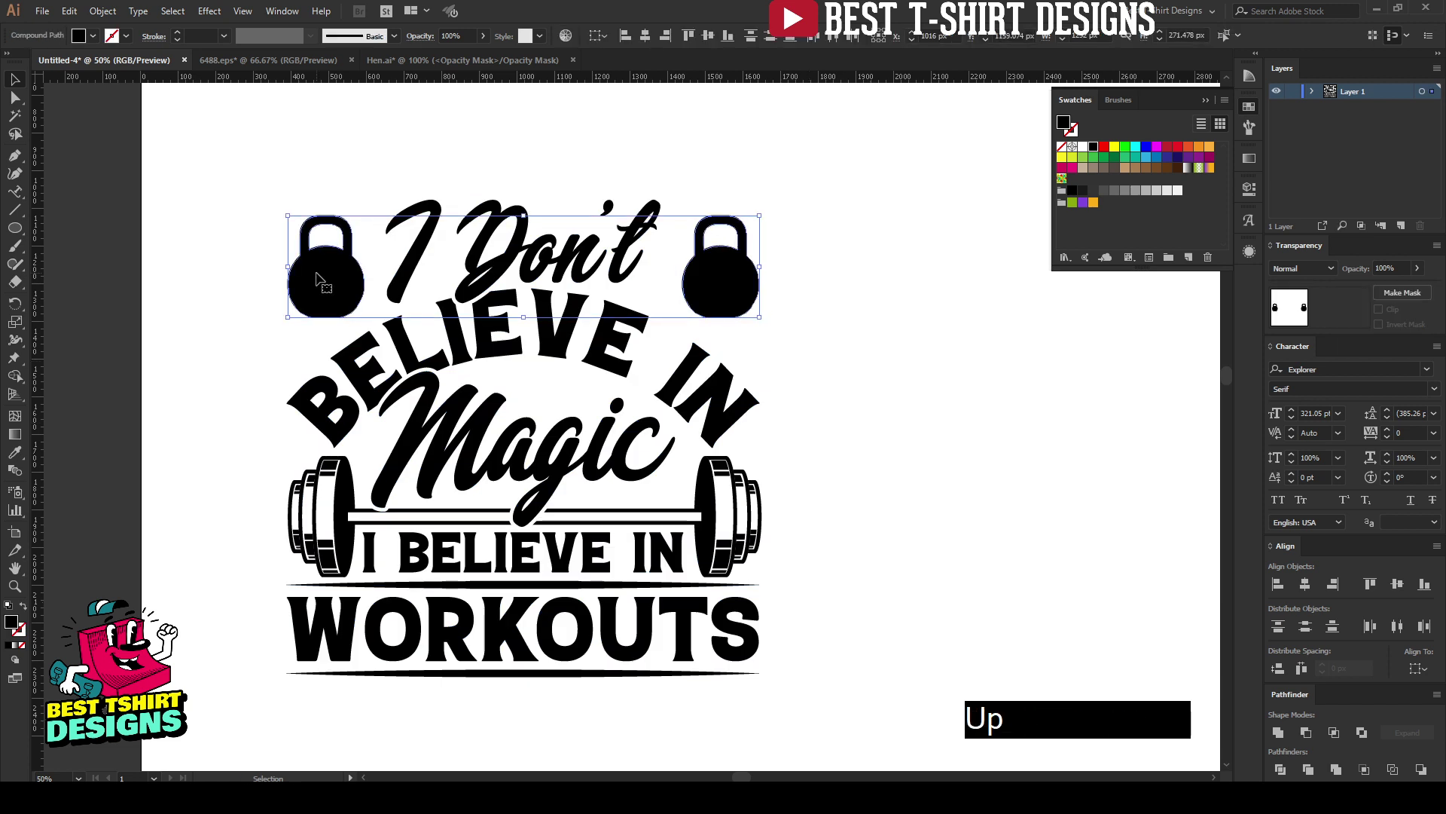
pyautogui.press('Up')
pyautogui.press('Up')
pyautogui.press('Up')
pyautogui.press('Up')
pyautogui.press('Up')
pyautogui.press('Up')
pyautogui.press('Up')
pyautogui.press('Up')
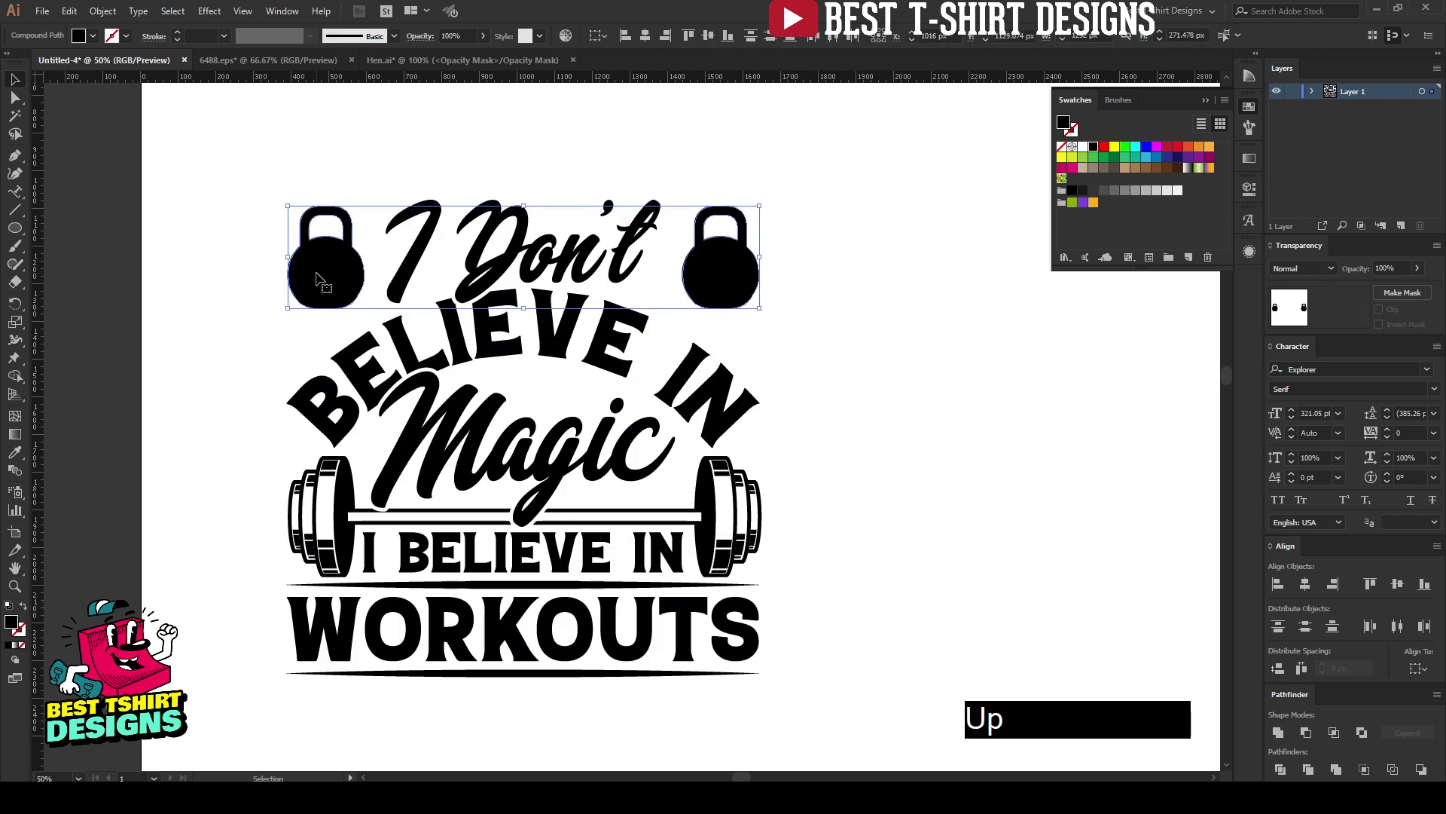
pyautogui.click(278, 369)
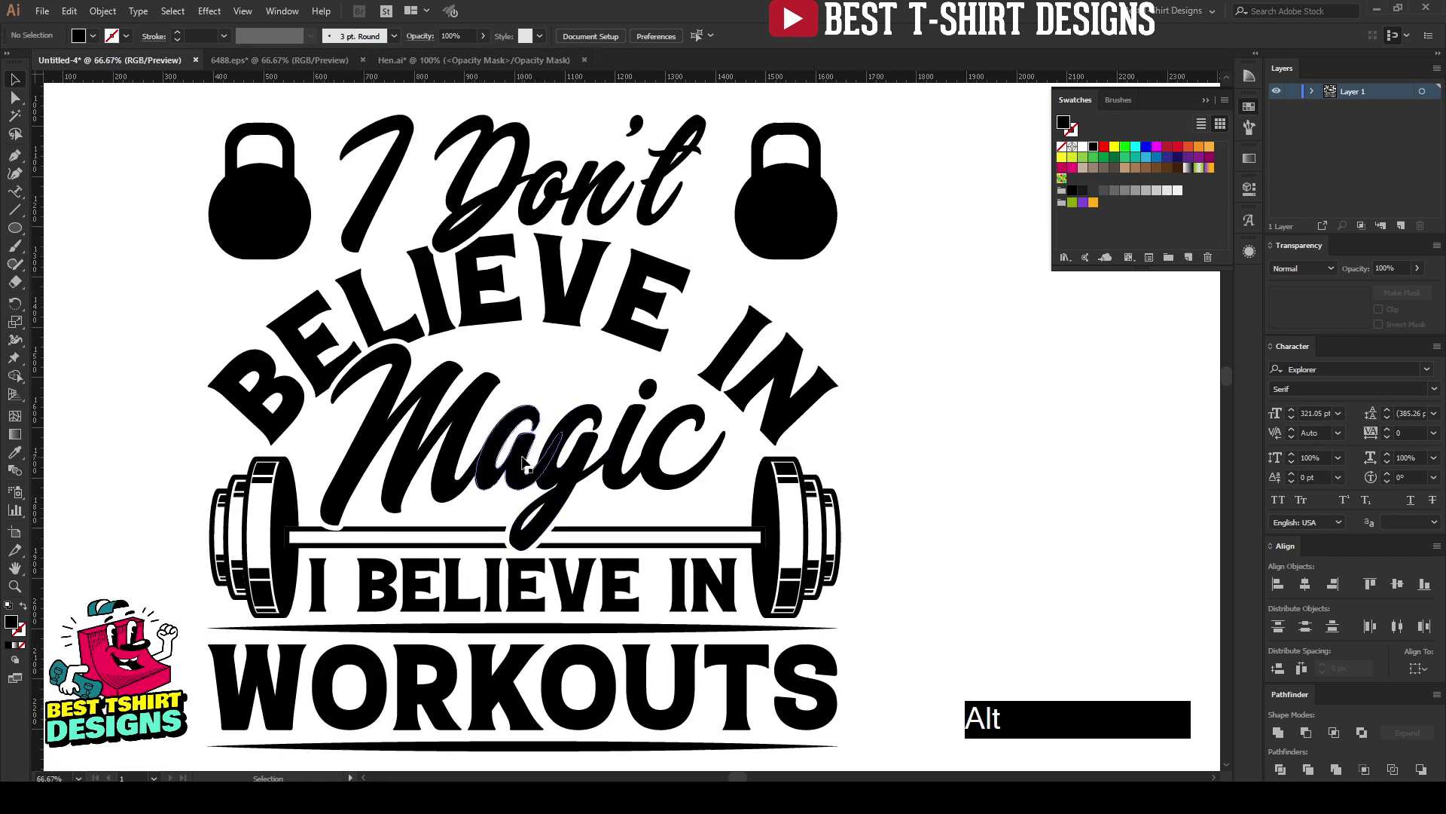
# Add matching black stars about 82 px high beneath the two kettlebells and align them by their vertical centres
pyautogui.scroll(1, 523, 458)
pyautogui.moveTo(21, 228); pyautogui.dragTo(85, 312)
pyautogui.moveTo(238, 298); pyautogui.dragTo(807, 304)
pyautogui.press('v')
pyautogui.keyDown('shift'); pyautogui.click(238, 301); pyautogui.keyUp('shift')
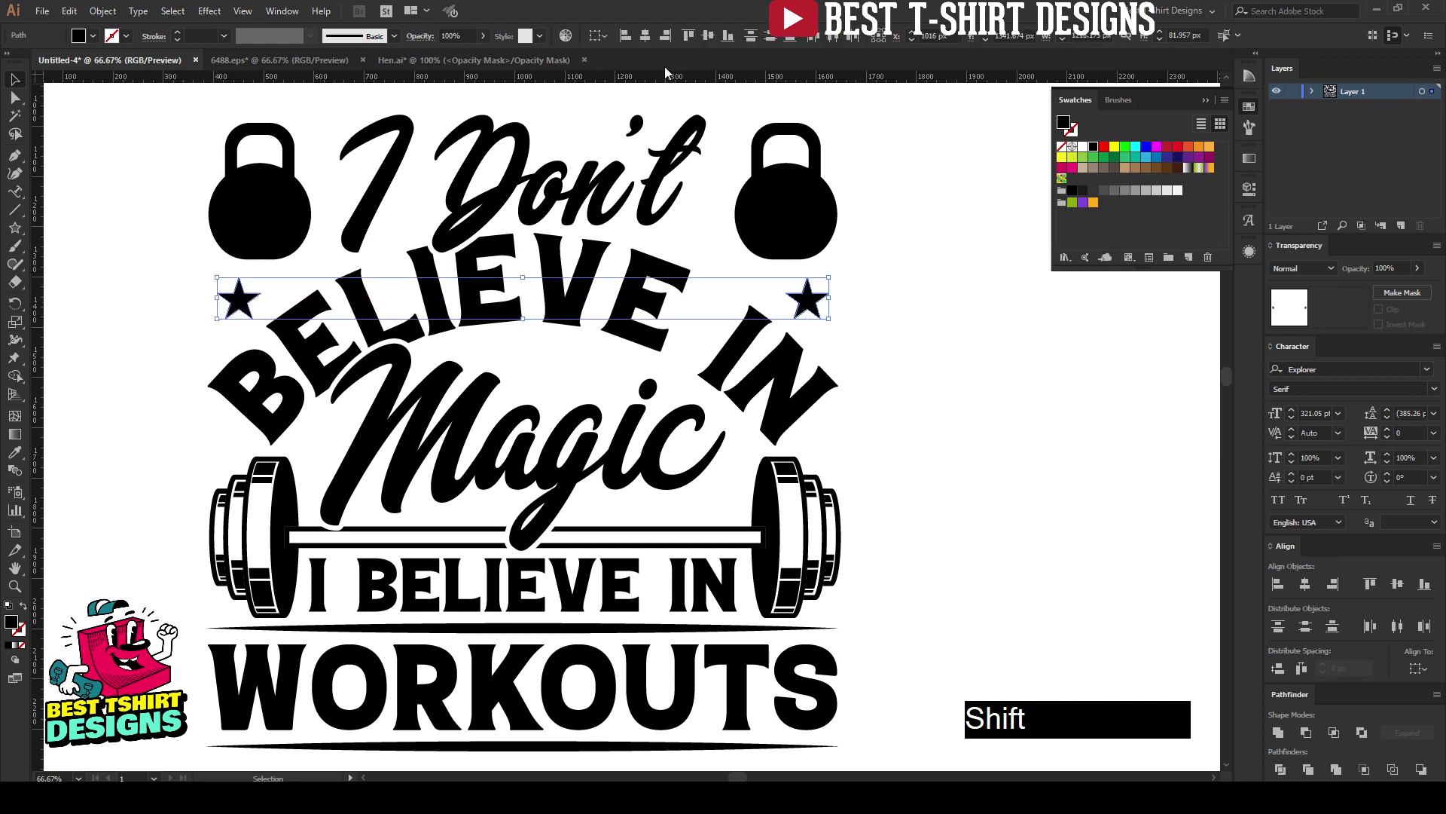
pyautogui.click(707, 38)
pyautogui.click(924, 398)
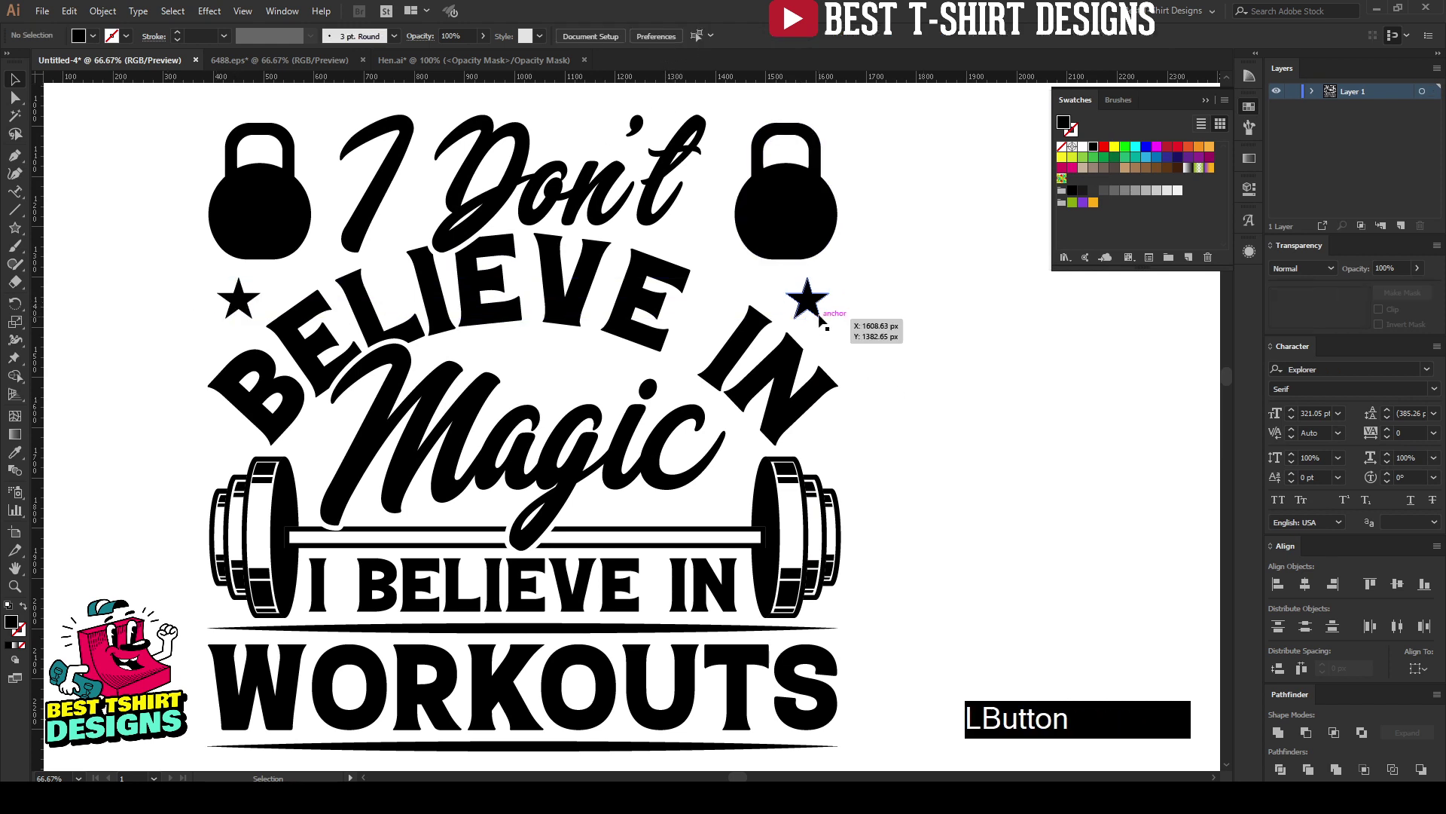
# Copy the star below the right kettlebell into the gap above "Magic" and enlarge it to about 107 px high
pyautogui.moveTo(814, 303); pyautogui.dragTo(558, 374)
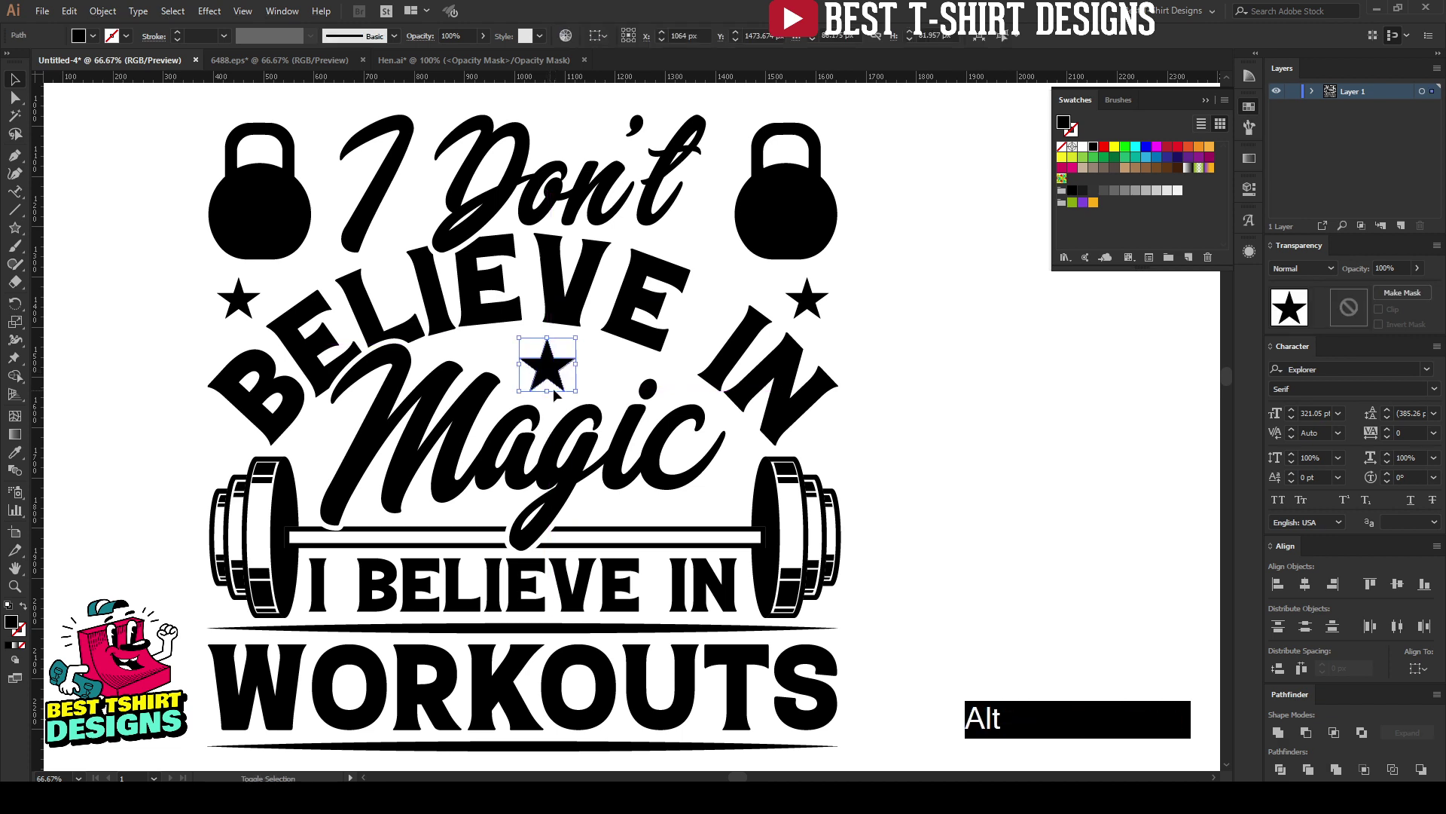
pyautogui.scroll(1, 569, 360)
pyautogui.scroll(2, 569, 360)
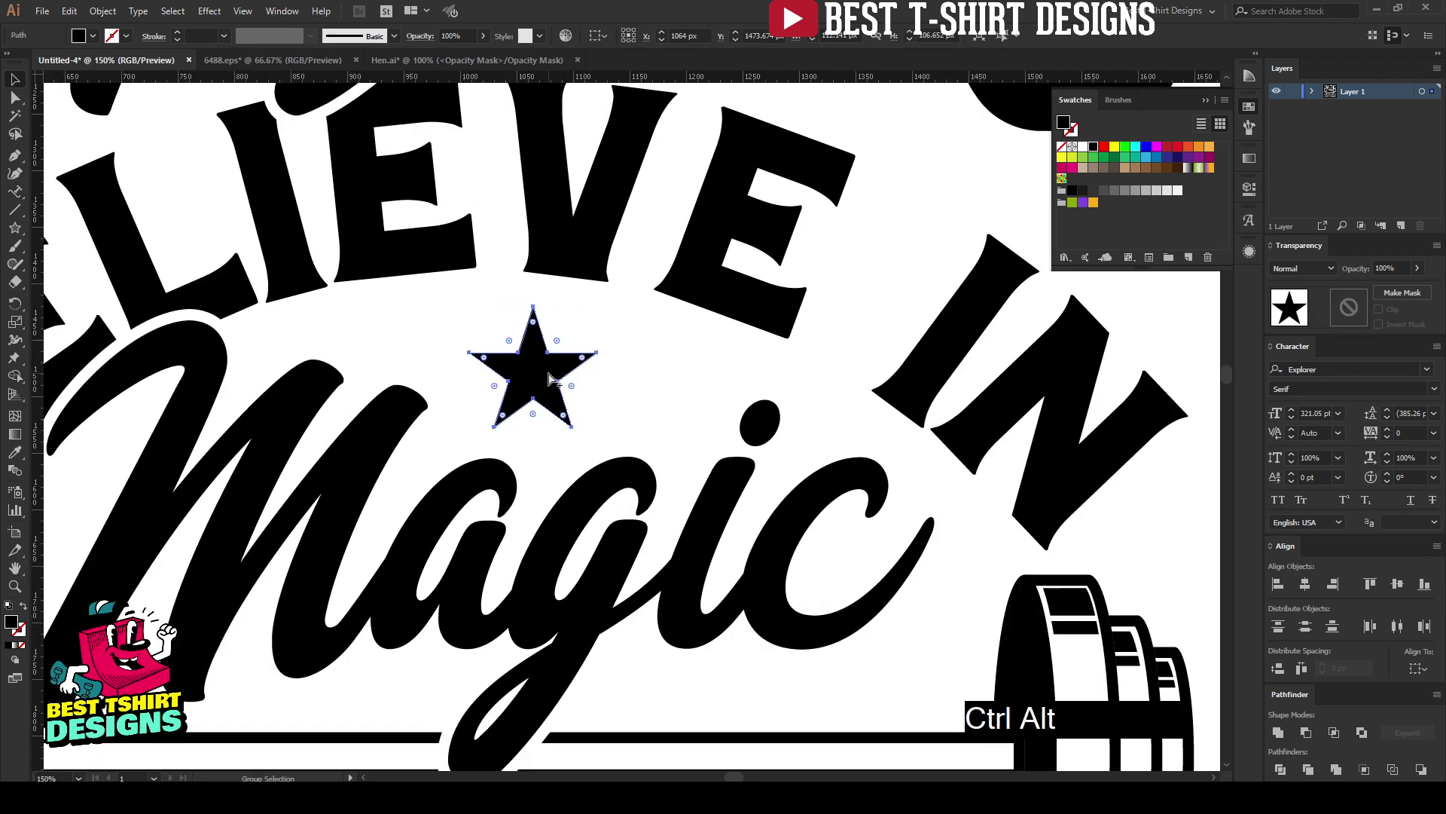
# Offset the path of the star above "Magic" by 7 px with miter joins
pyautogui.hotkey('ctrl', 'alt', 'o')
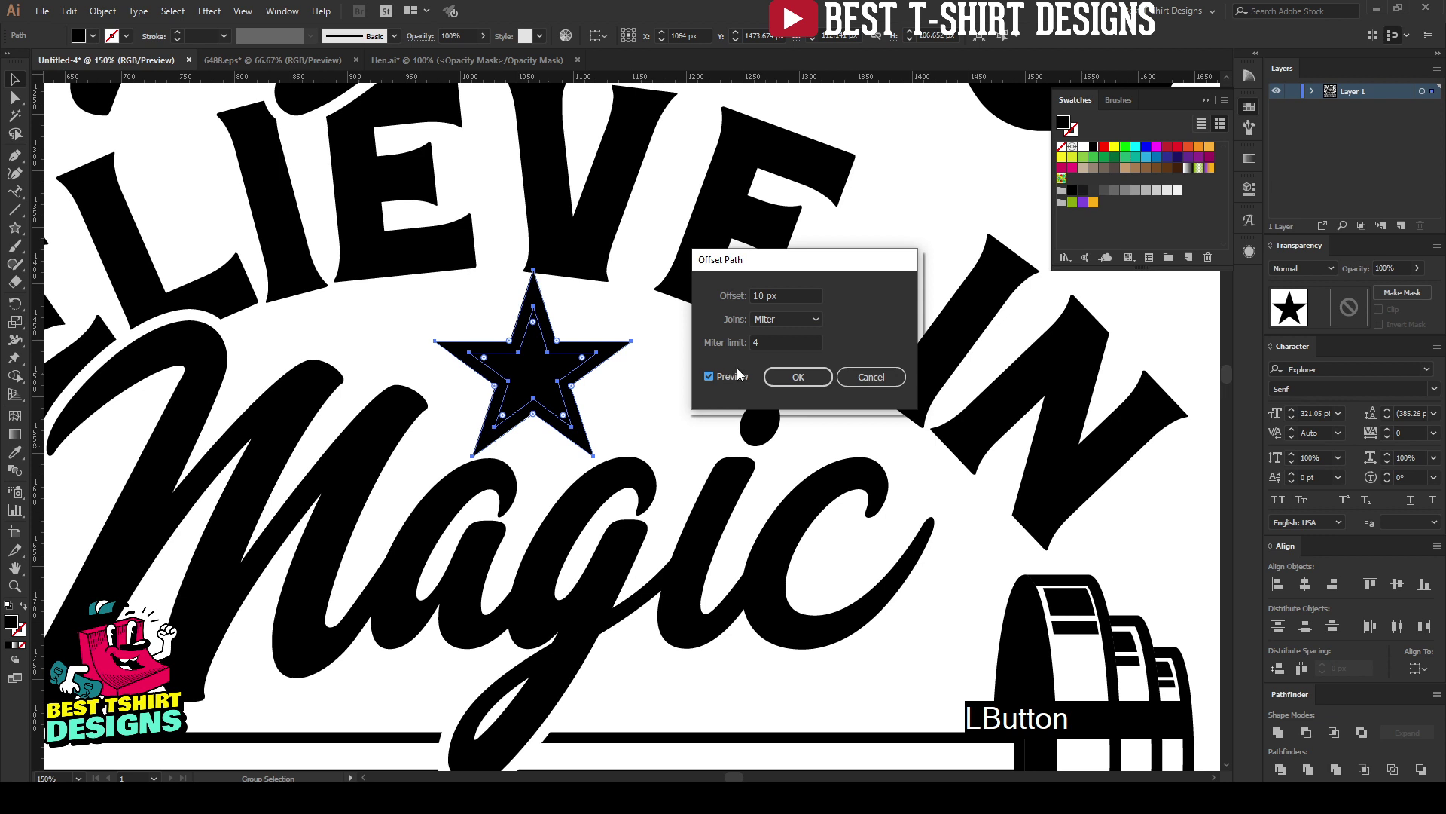
pyautogui.click(799, 376)
pyautogui.doubleClick(785, 296)
pyautogui.write('7')
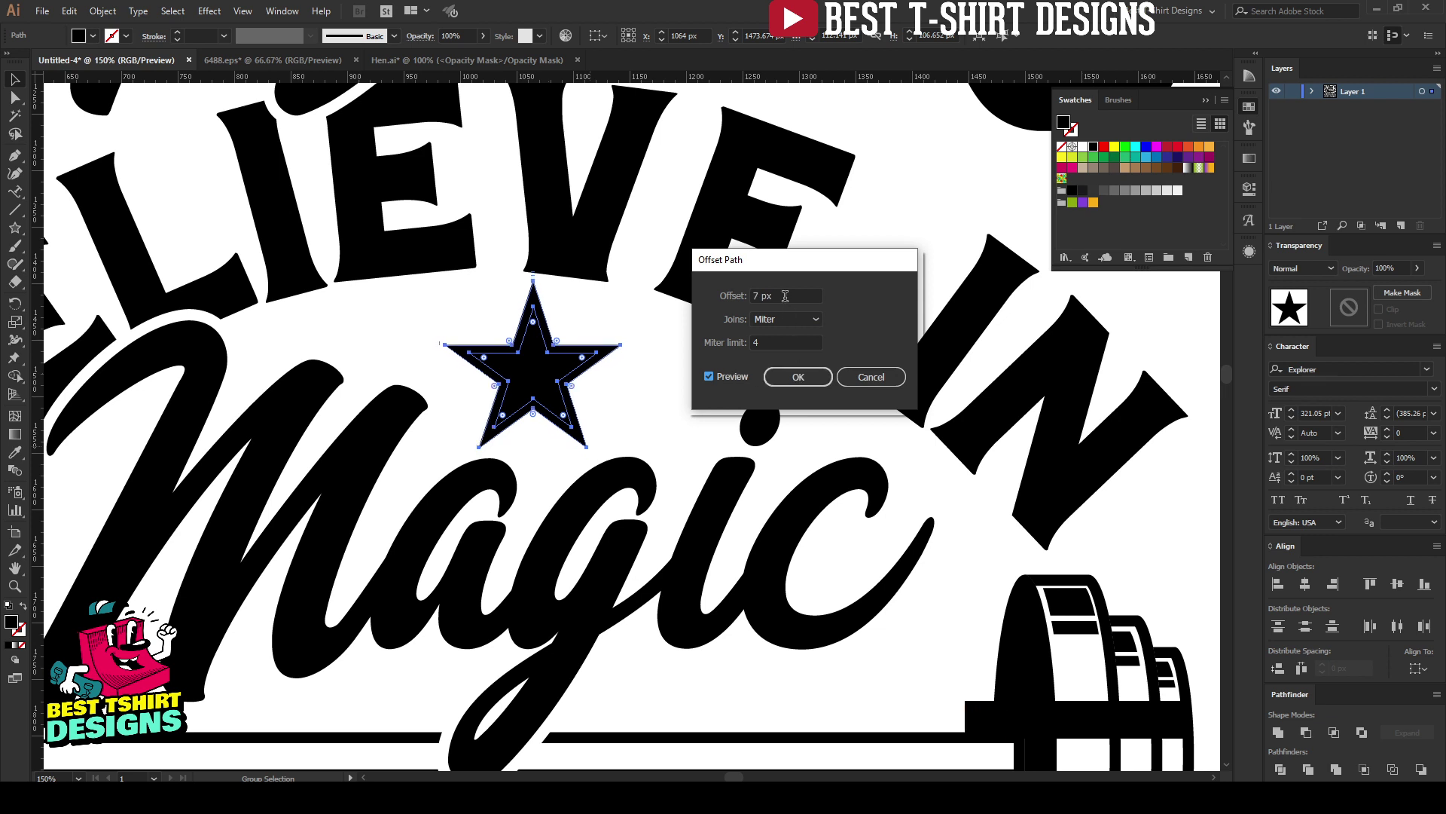
pyautogui.click(776, 373)
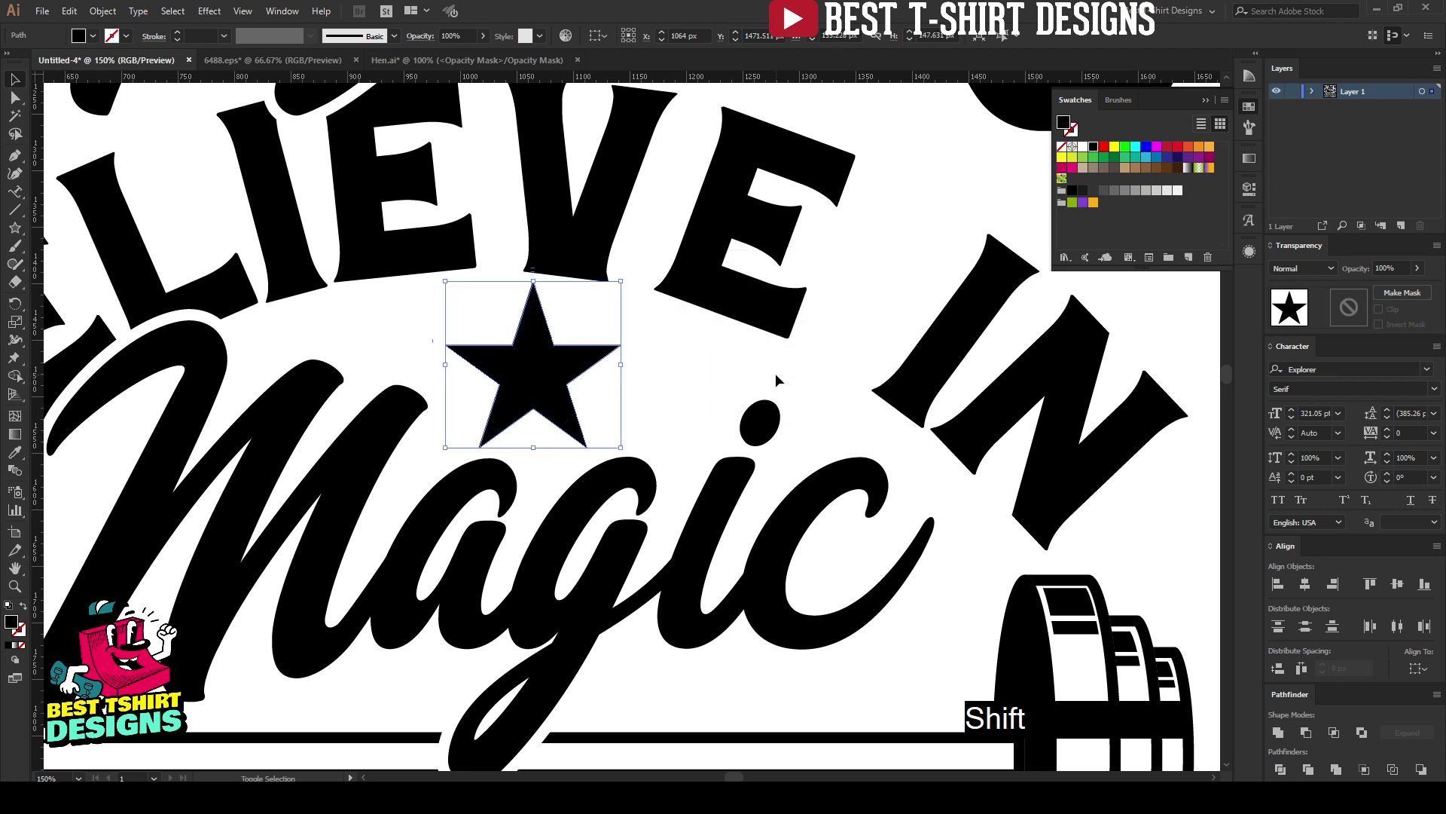
# Turn the offset star's black fill into a stroke and set the stroke weight to 4 pt
pyautogui.hotkey('shift', 'x')
pyautogui.click(195, 35)
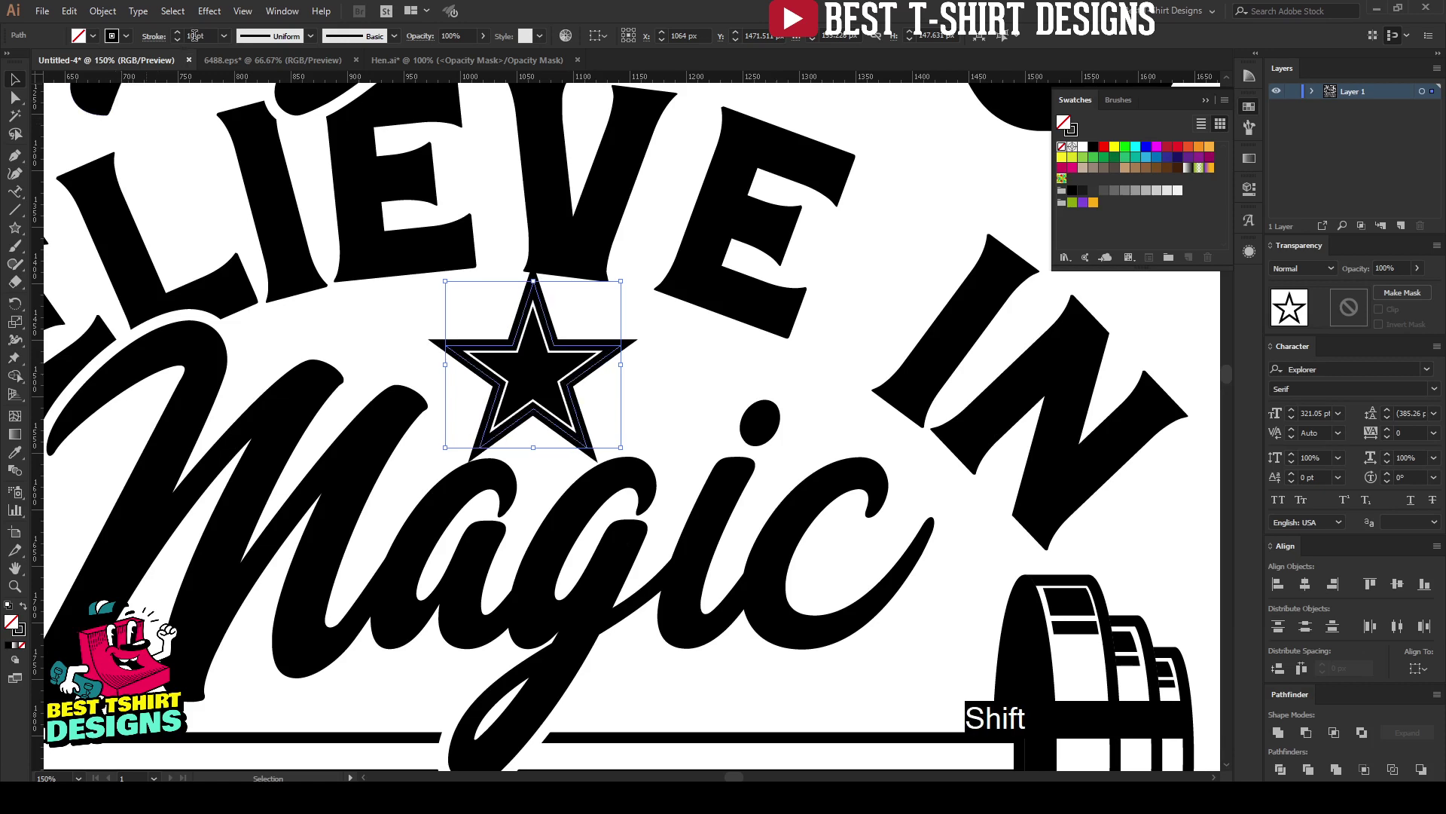
pyautogui.hotkey('shift', 'Up')
pyautogui.hotkey('shift', 'Down')
pyautogui.hotkey('shift', 'Down')
pyautogui.hotkey('shift', 'Down')
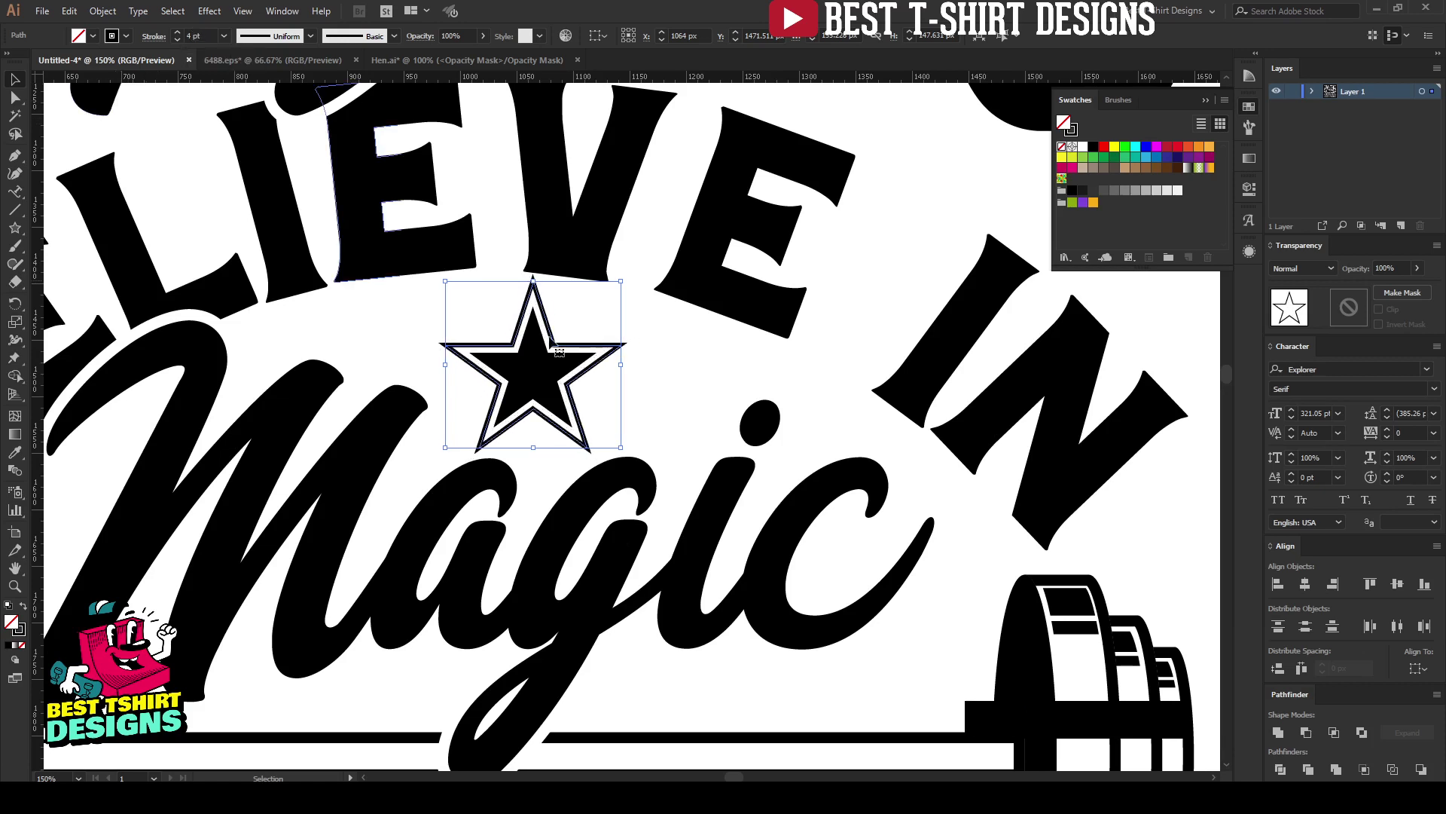
# Scale the centre star and its outline together to about 131 px high and nudge them slightly left
pyautogui.click(646, 388)
pyautogui.click(617, 379)
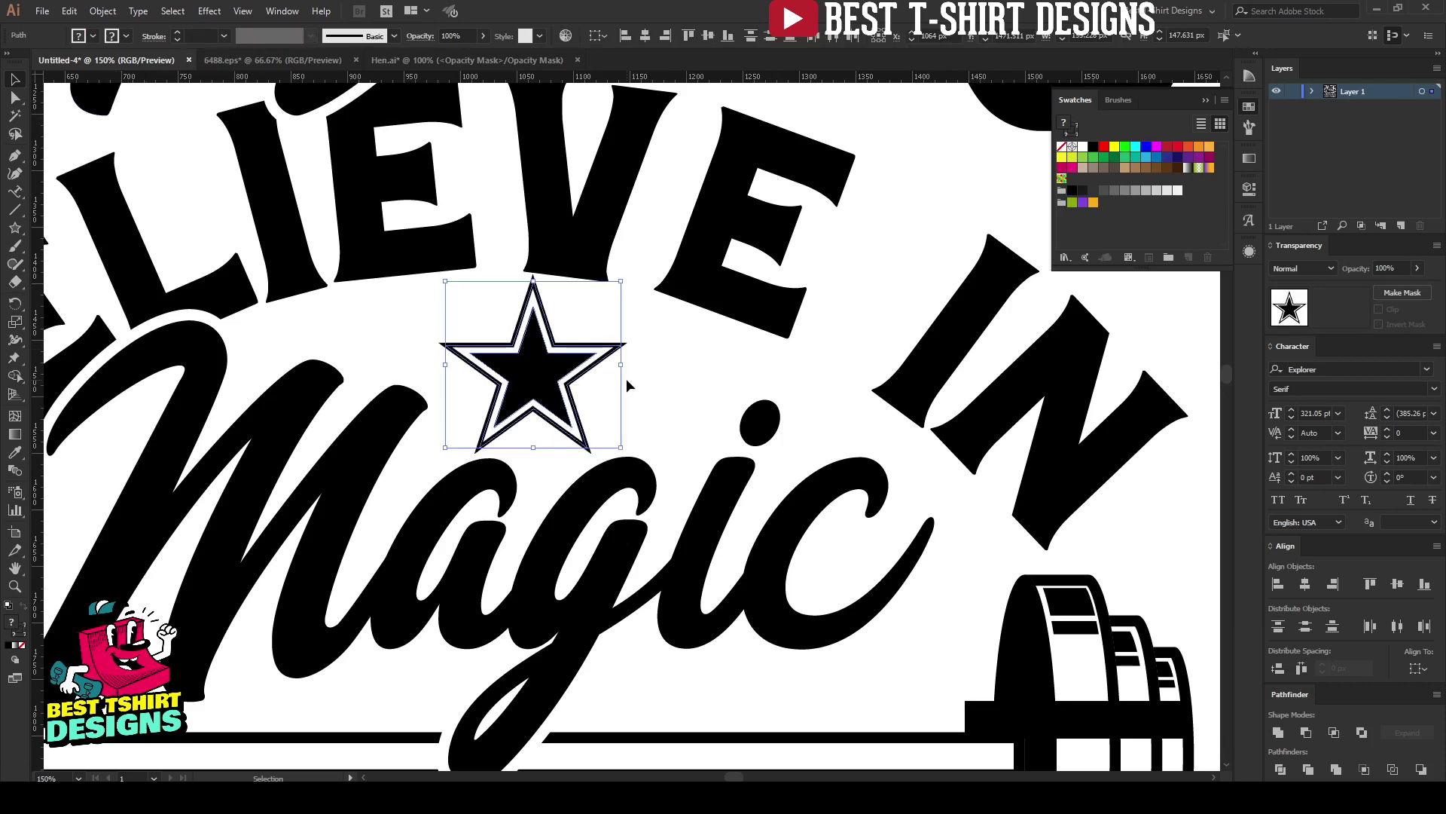
pyautogui.moveTo(624, 368); pyautogui.dragTo(586, 368)
pyautogui.scroll(-2, 562, 373)
pyautogui.scroll(1, 560, 370)
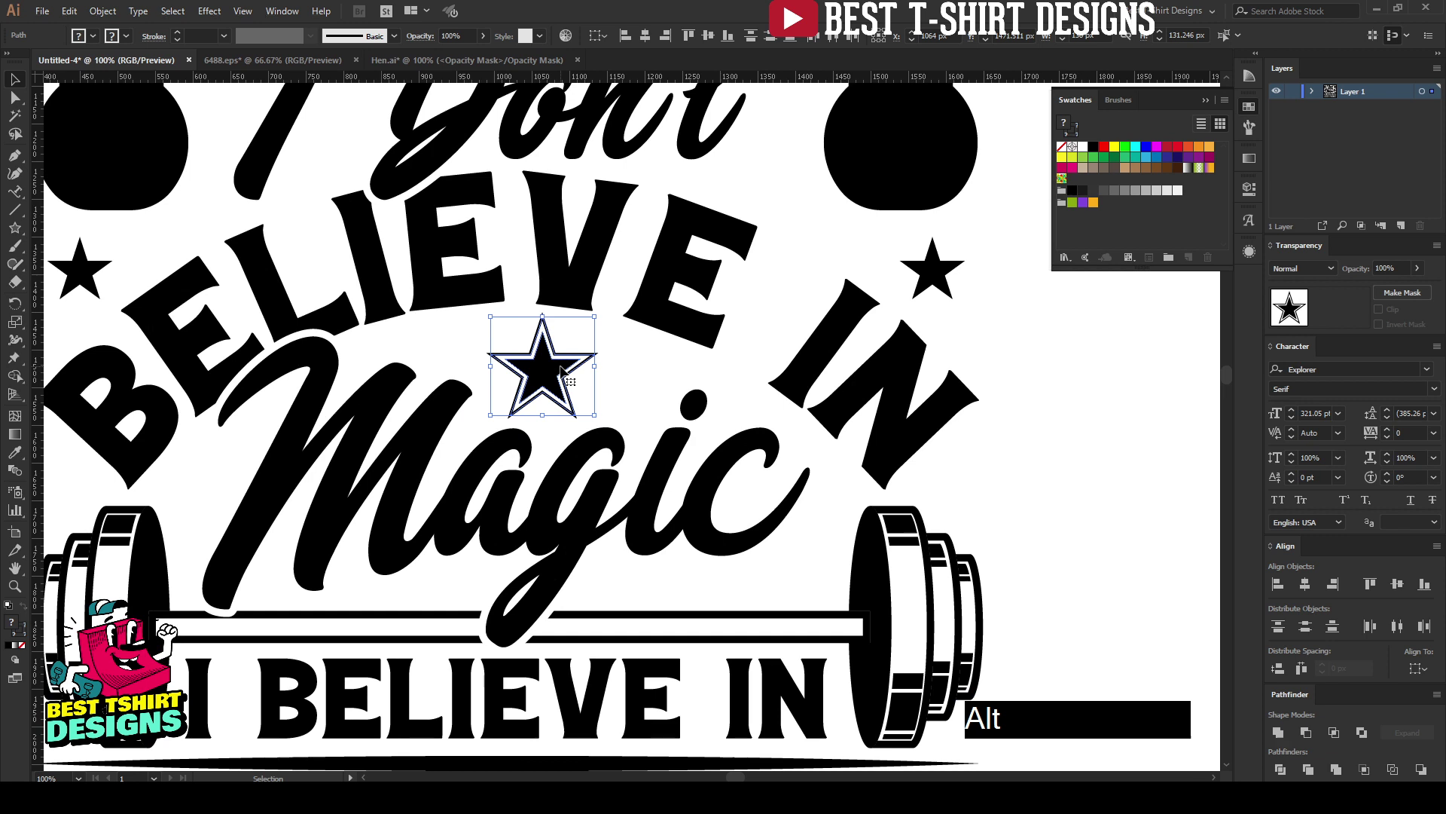
pyautogui.press('Left')
pyautogui.press('Left')
pyautogui.press('Left')
pyautogui.press('Left')
pyautogui.press('Left')
pyautogui.press('Left')
pyautogui.press('Left')
pyautogui.press('Left')
pyautogui.press('Left')
pyautogui.press('Left')
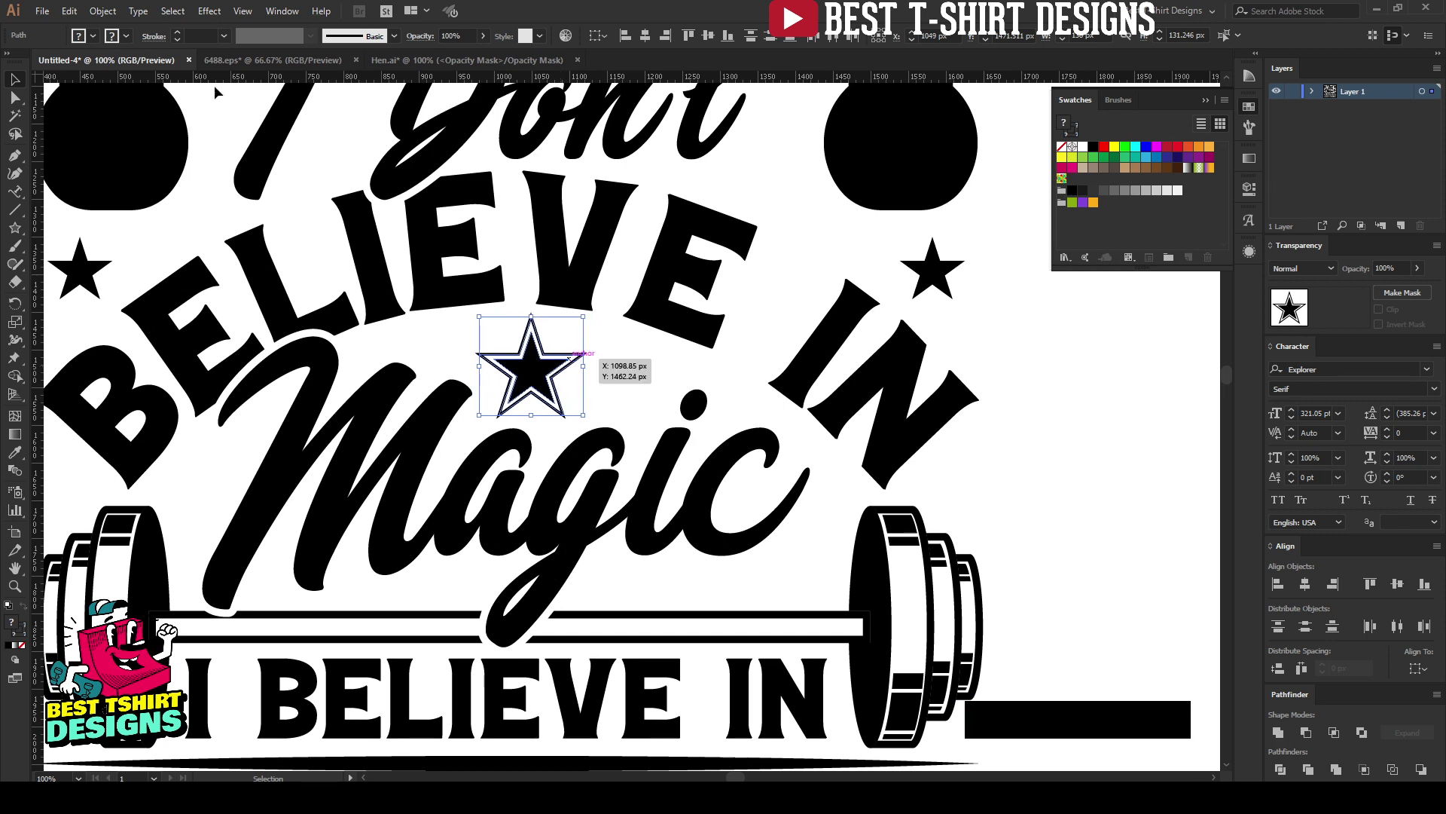
# Expand the fill and stroke of the outlined star above "Magic"
pyautogui.click(103, 10)
pyautogui.click(150, 172)
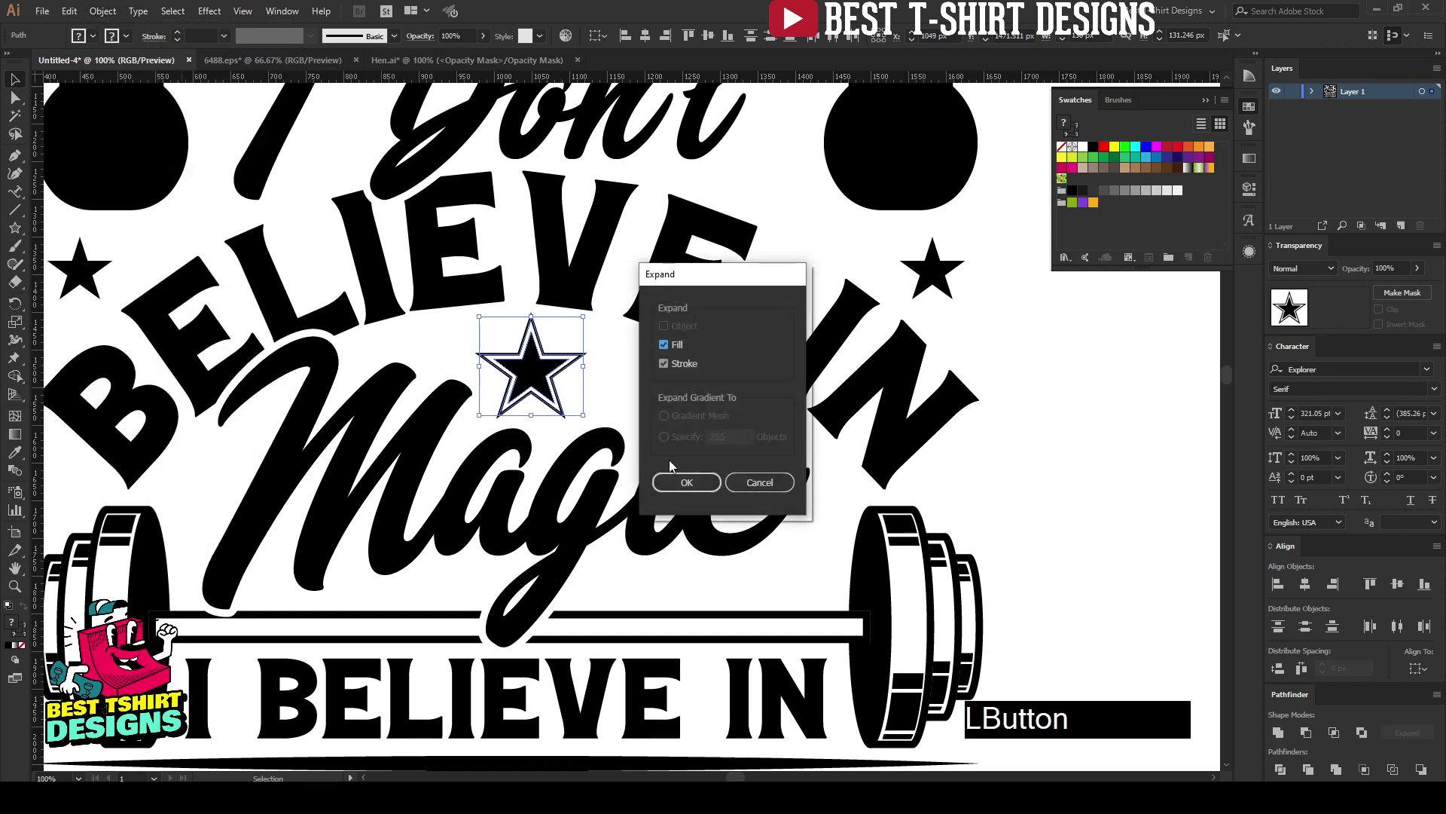
pyautogui.click(682, 479)
pyautogui.scroll(-1, 564, 384)
pyautogui.scroll(-2, 563, 384)
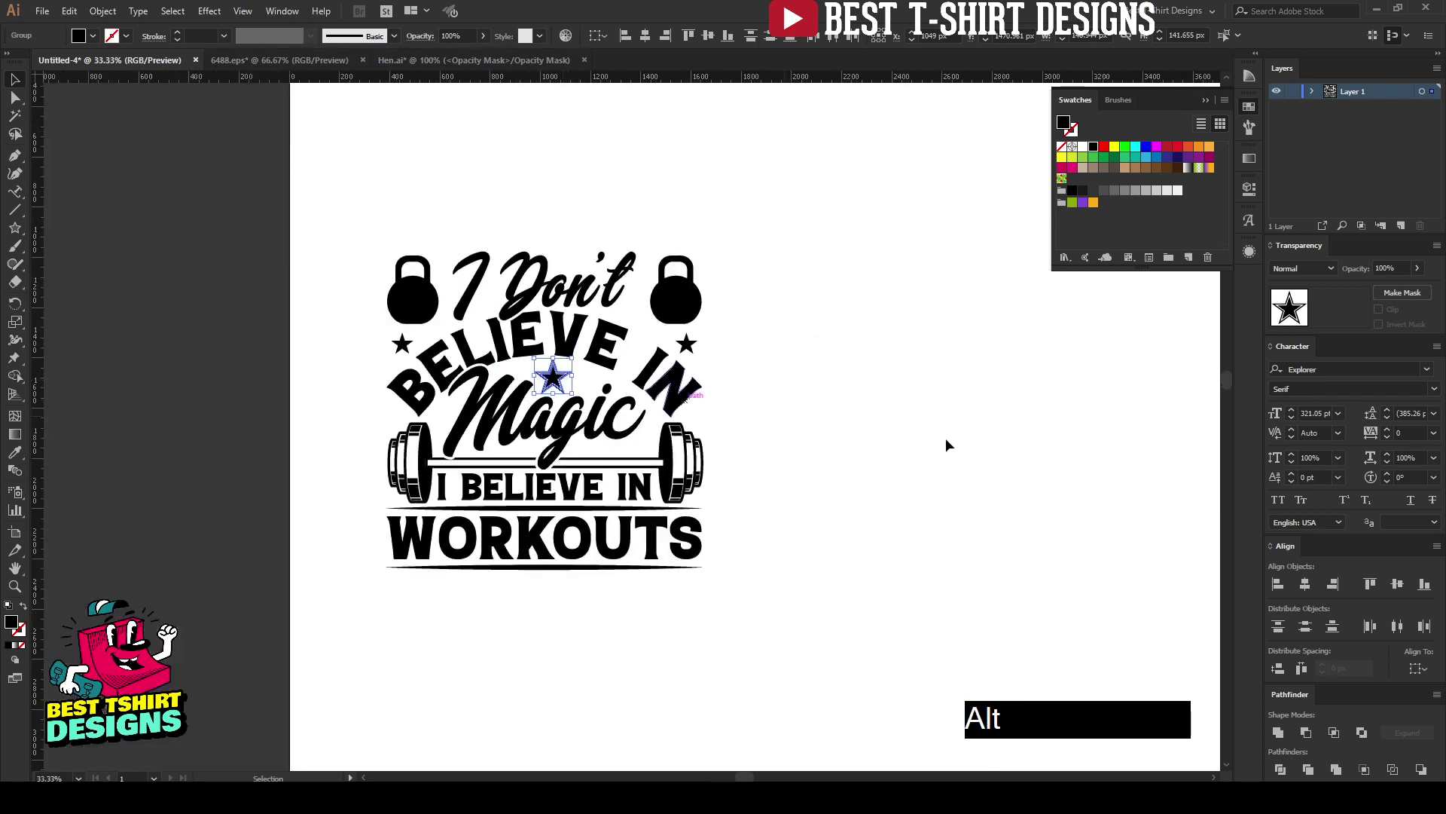
pyautogui.click(842, 430)
# Group the whole design and convert it to plain shapes with Expand Appearance and Expand
pyautogui.scroll(1, 514, 393)
pyautogui.moveTo(298, 143); pyautogui.dragTo(876, 707)
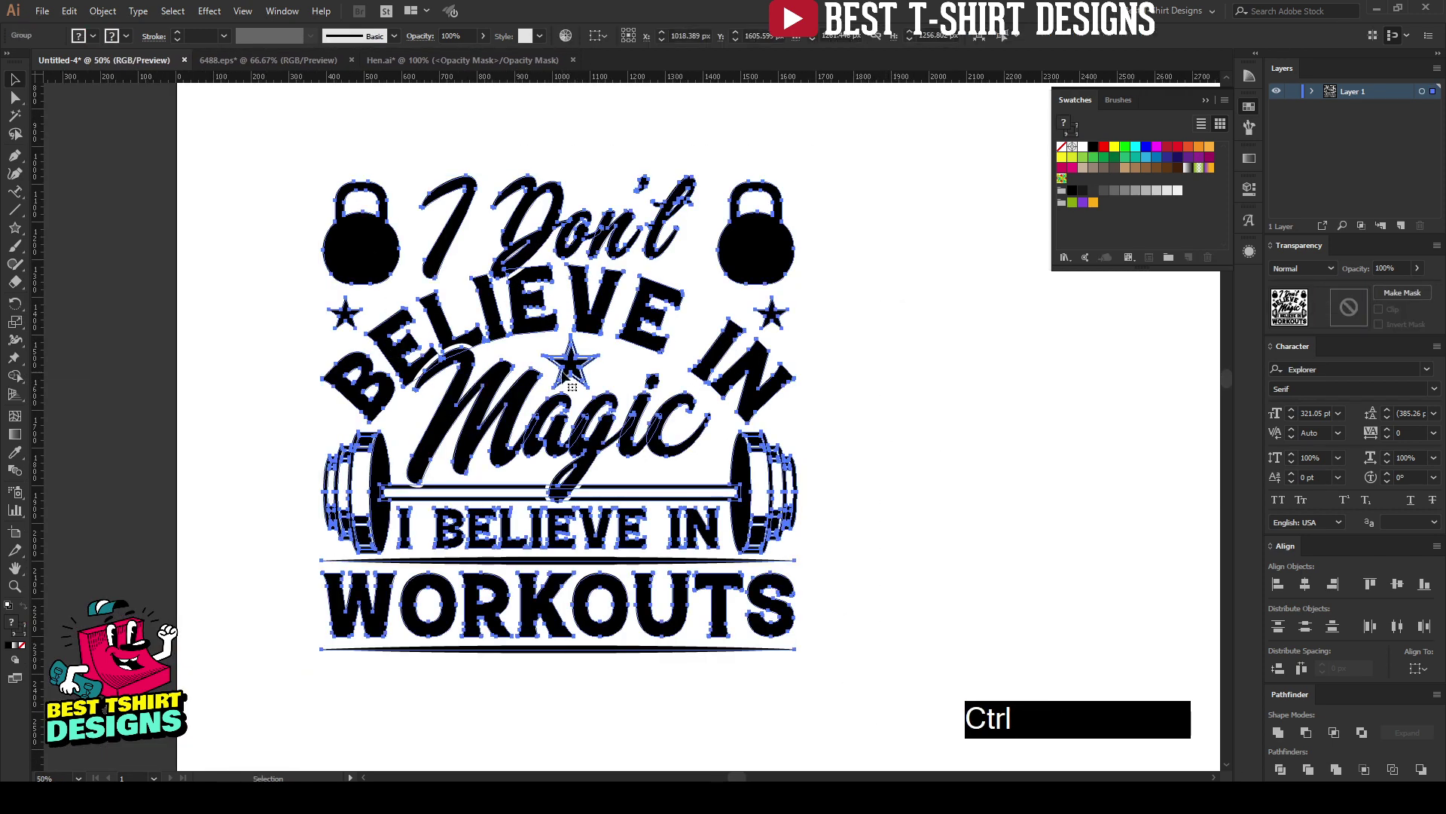
pyautogui.hotkey('ctrl', 'g')
pyautogui.click(103, 10)
pyautogui.click(128, 188)
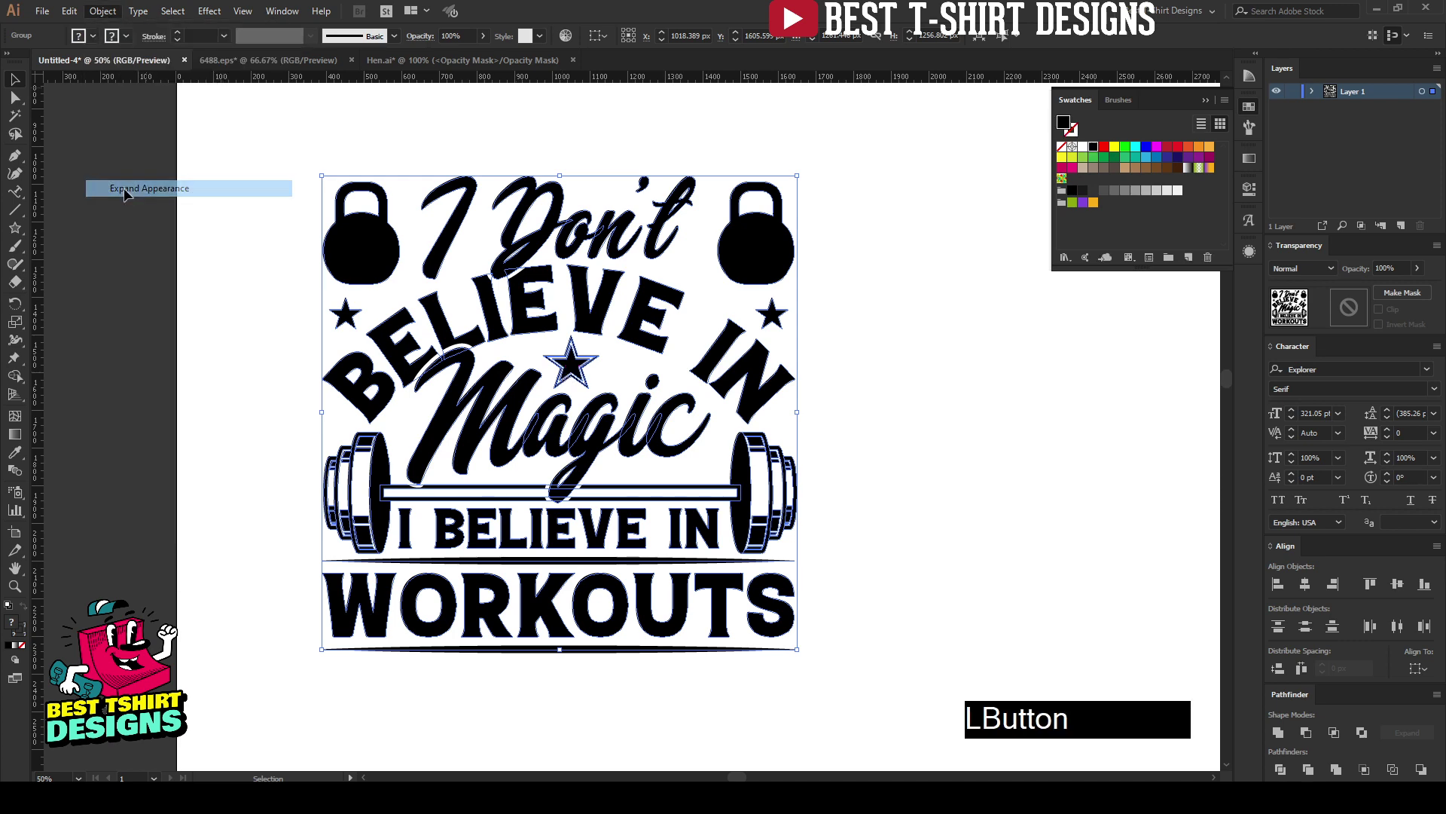
pyautogui.click(102, 10)
pyautogui.click(128, 172)
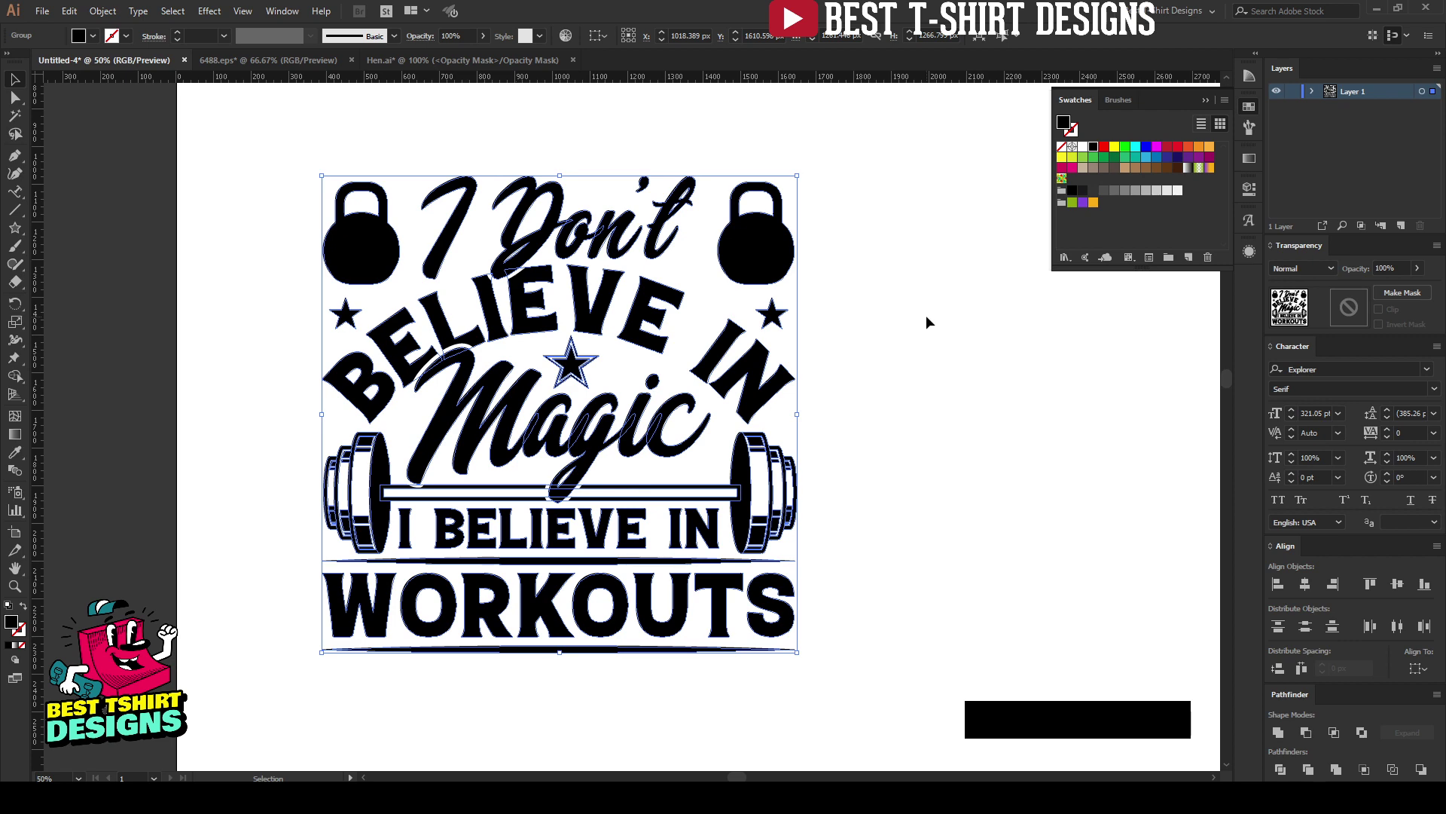
# Apply the black swatch as fill to the entire grouped design
pyautogui.moveTo(278, 145); pyautogui.dragTo(918, 683)
pyautogui.click(1092, 148)
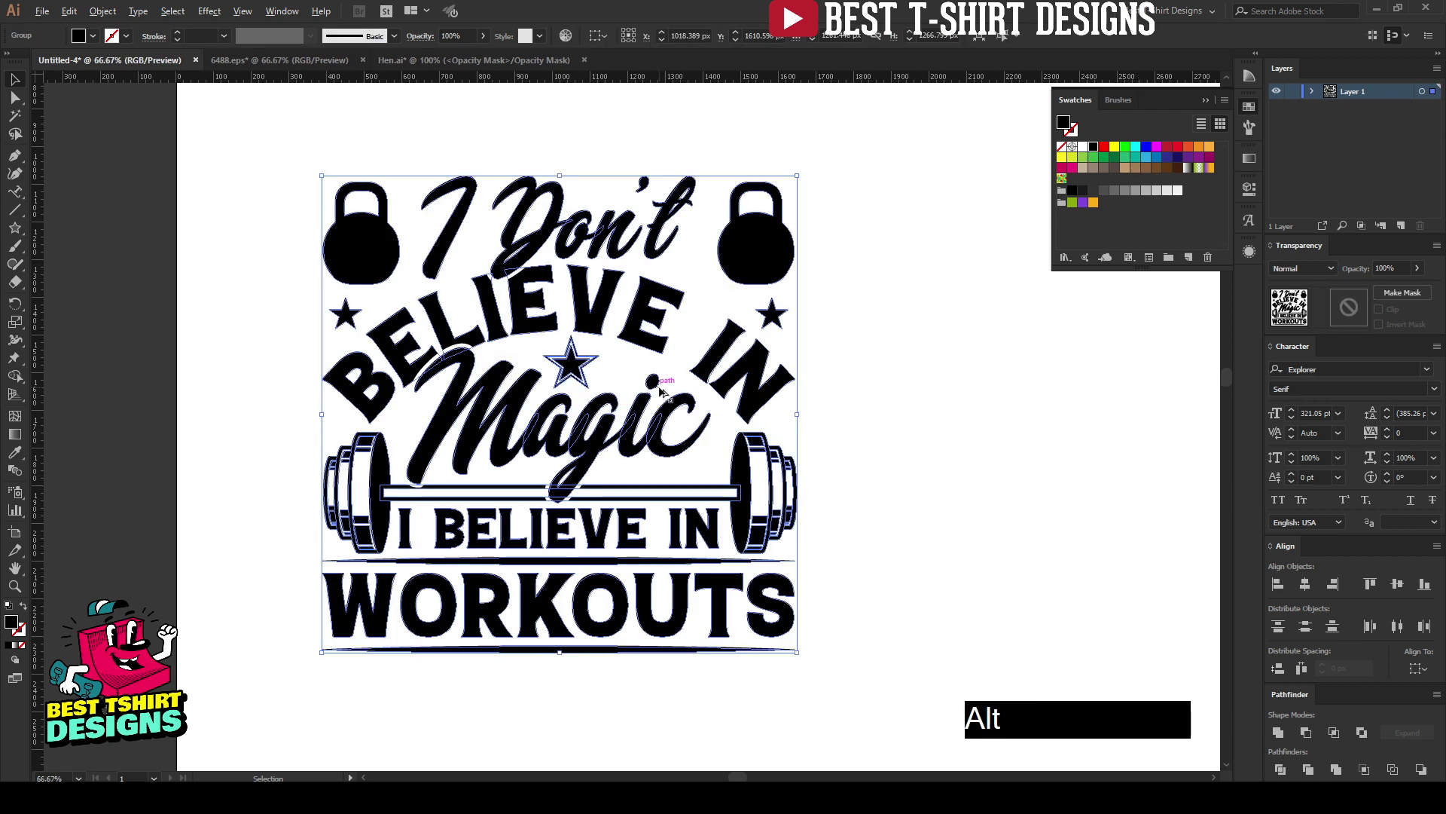
pyautogui.scroll(1, 669, 392)
pyautogui.click(975, 470)
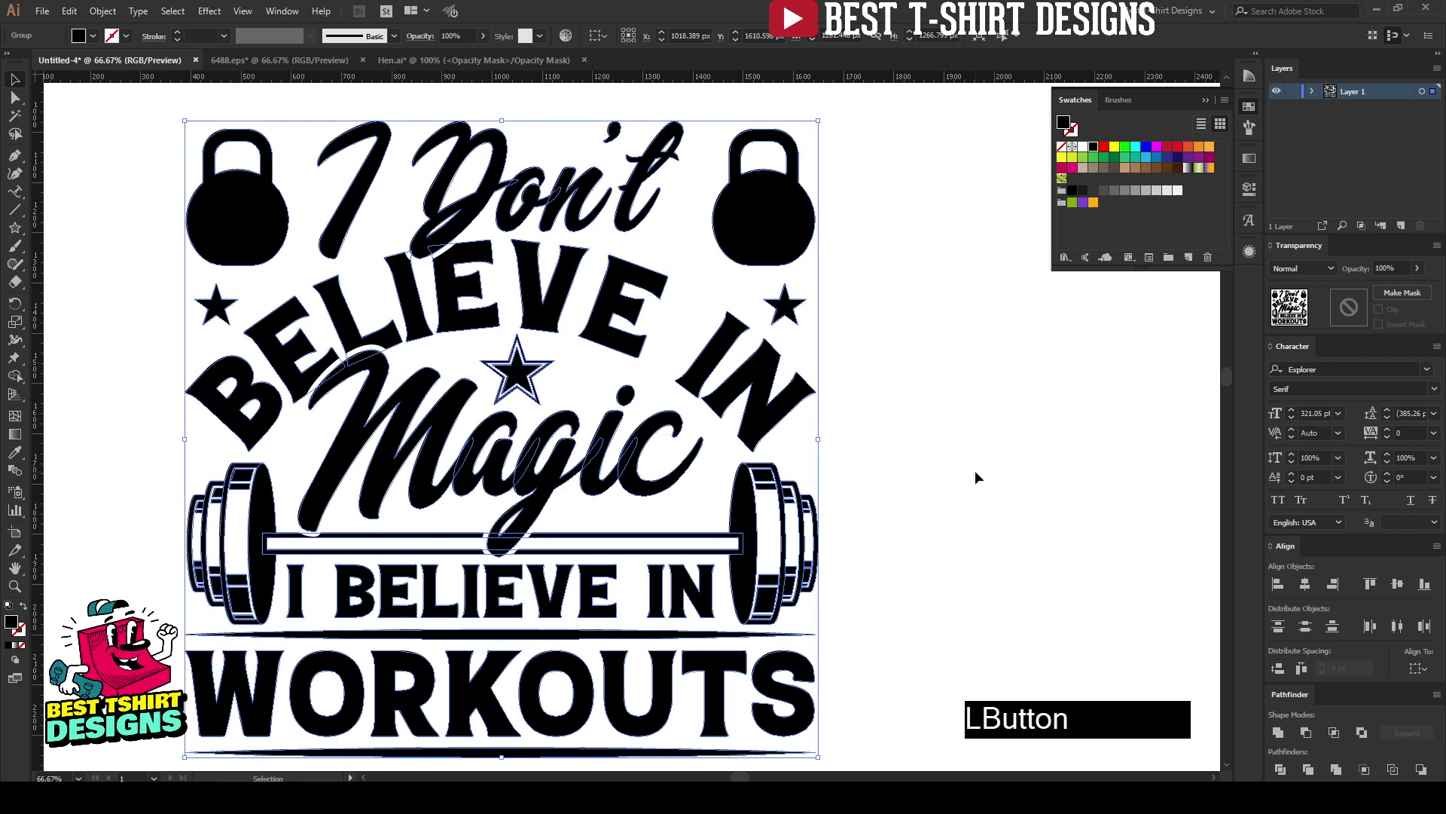
pyautogui.scroll(-1, 584, 467)
pyautogui.moveTo(582, 467); pyautogui.dragTo(576, 449)
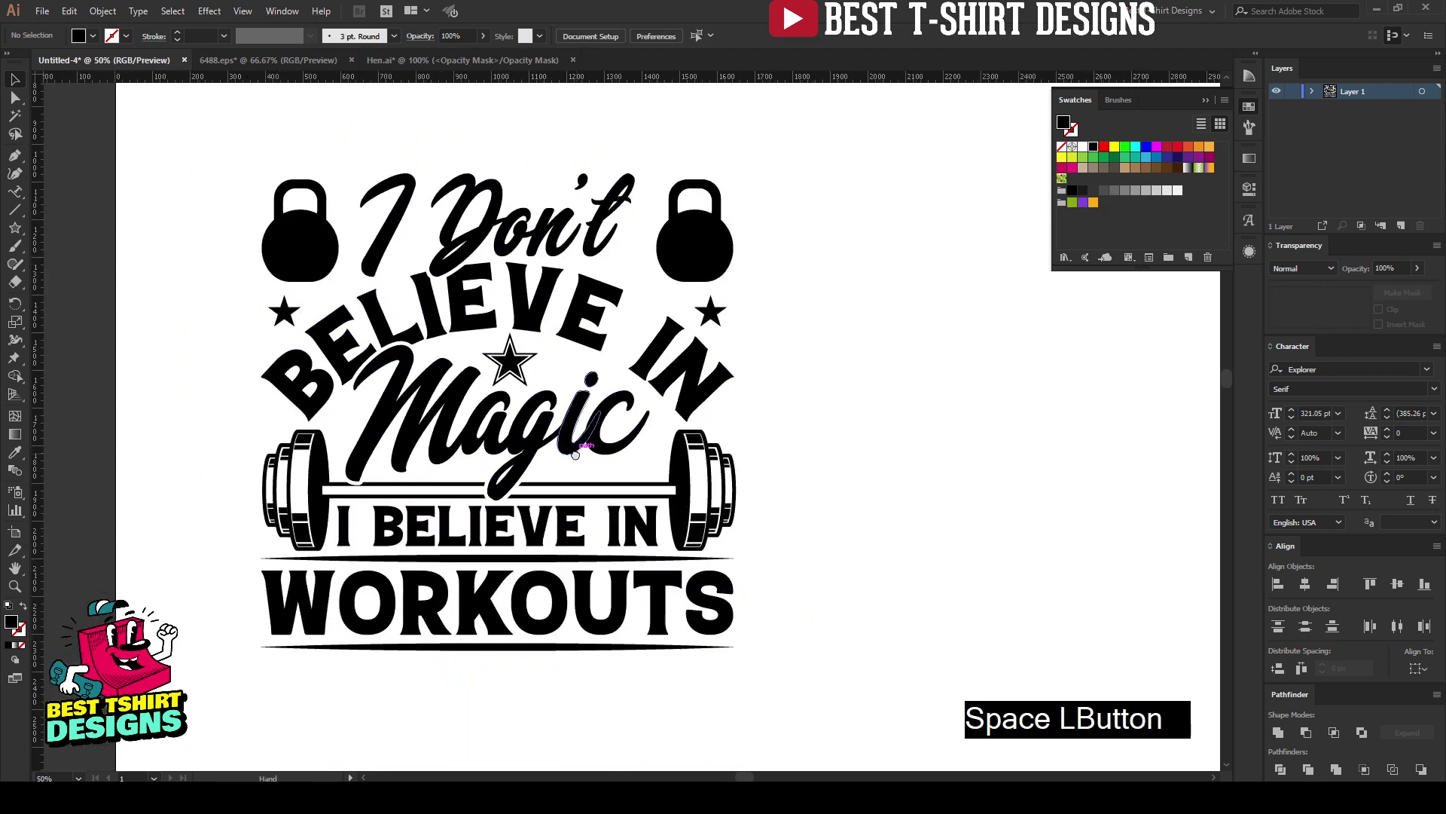
pyautogui.click(819, 483)
pyautogui.scroll(2, 820, 482)
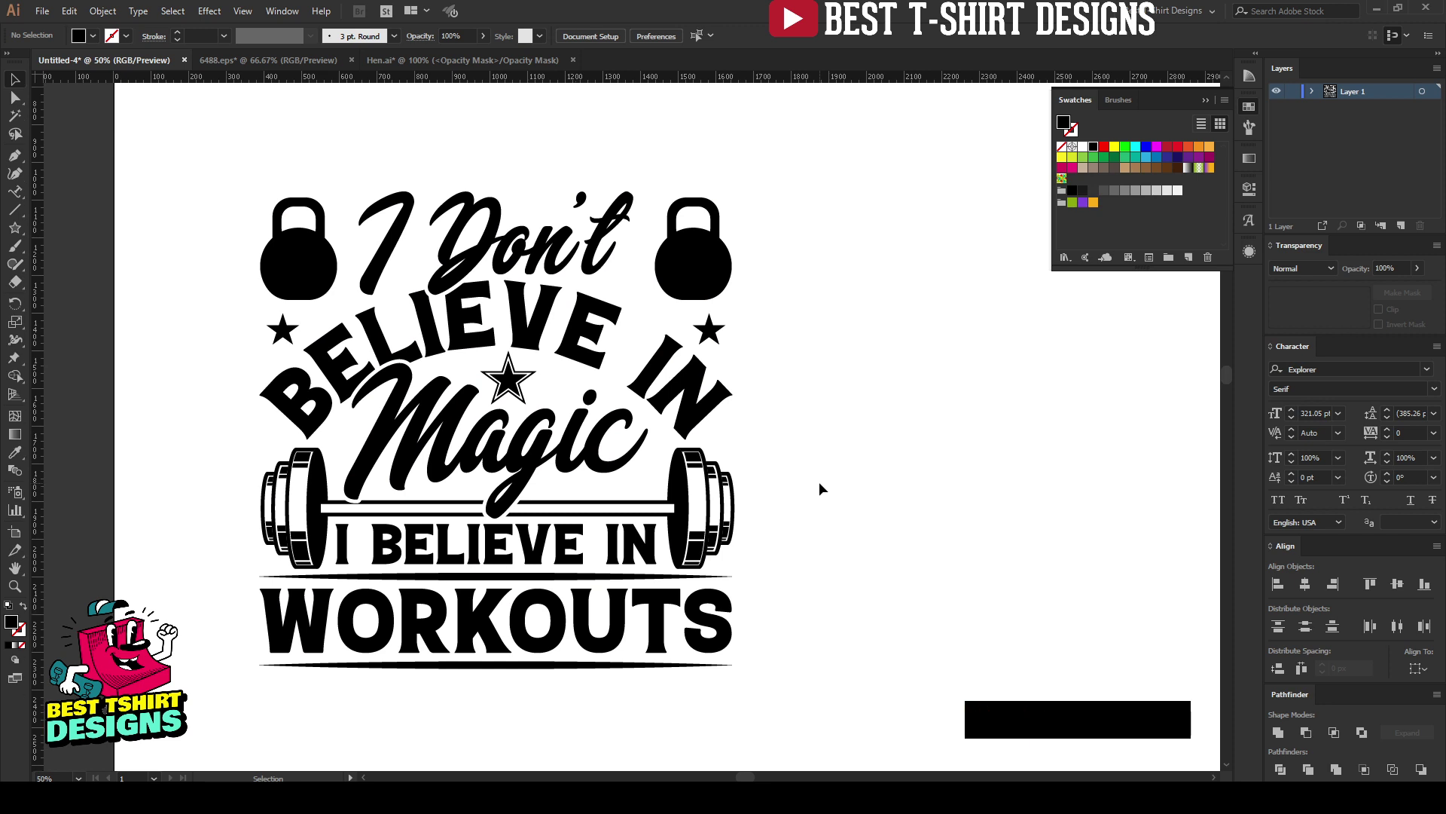
pyautogui.click(182, 175)
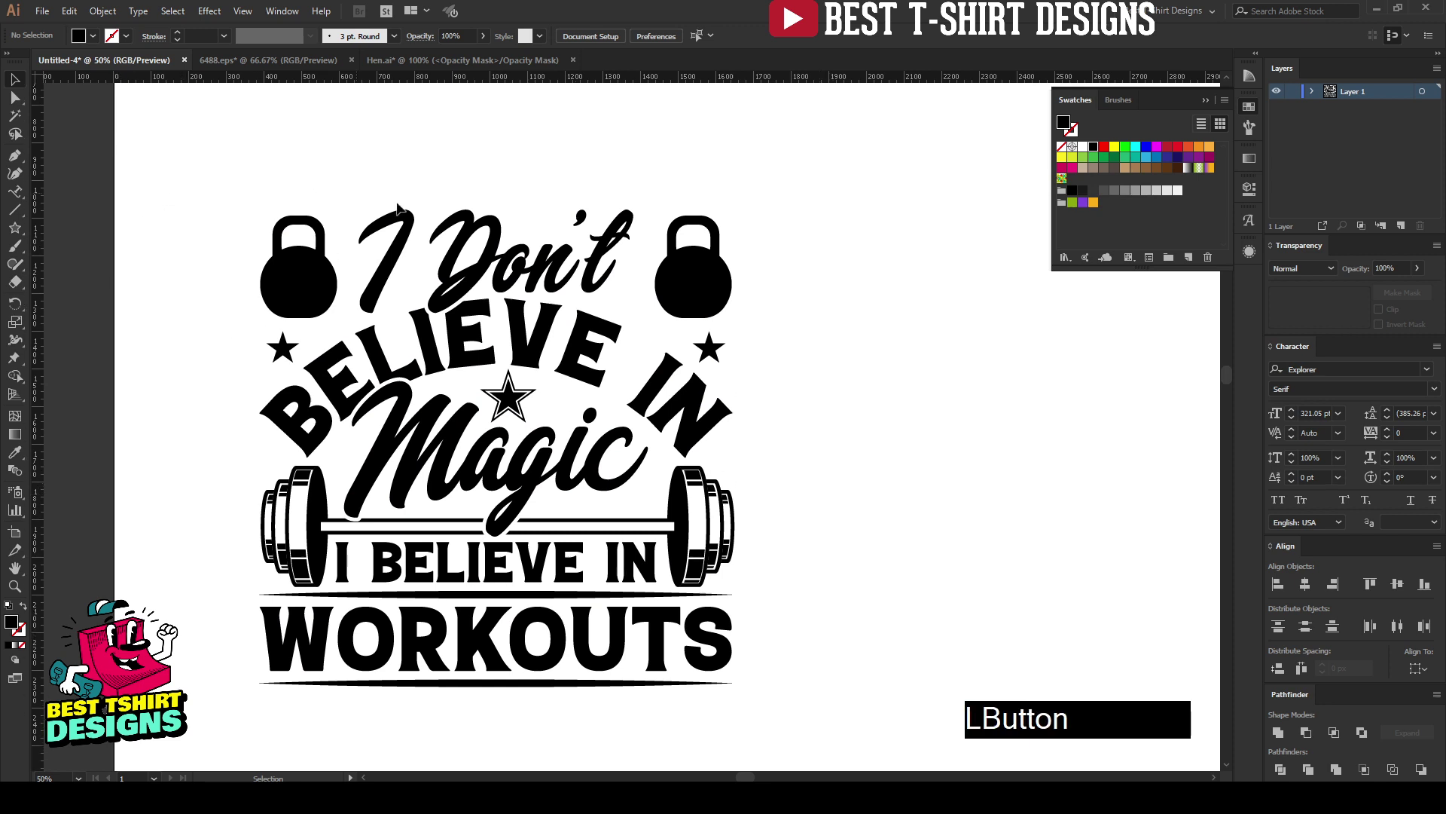
pyautogui.click(804, 456)
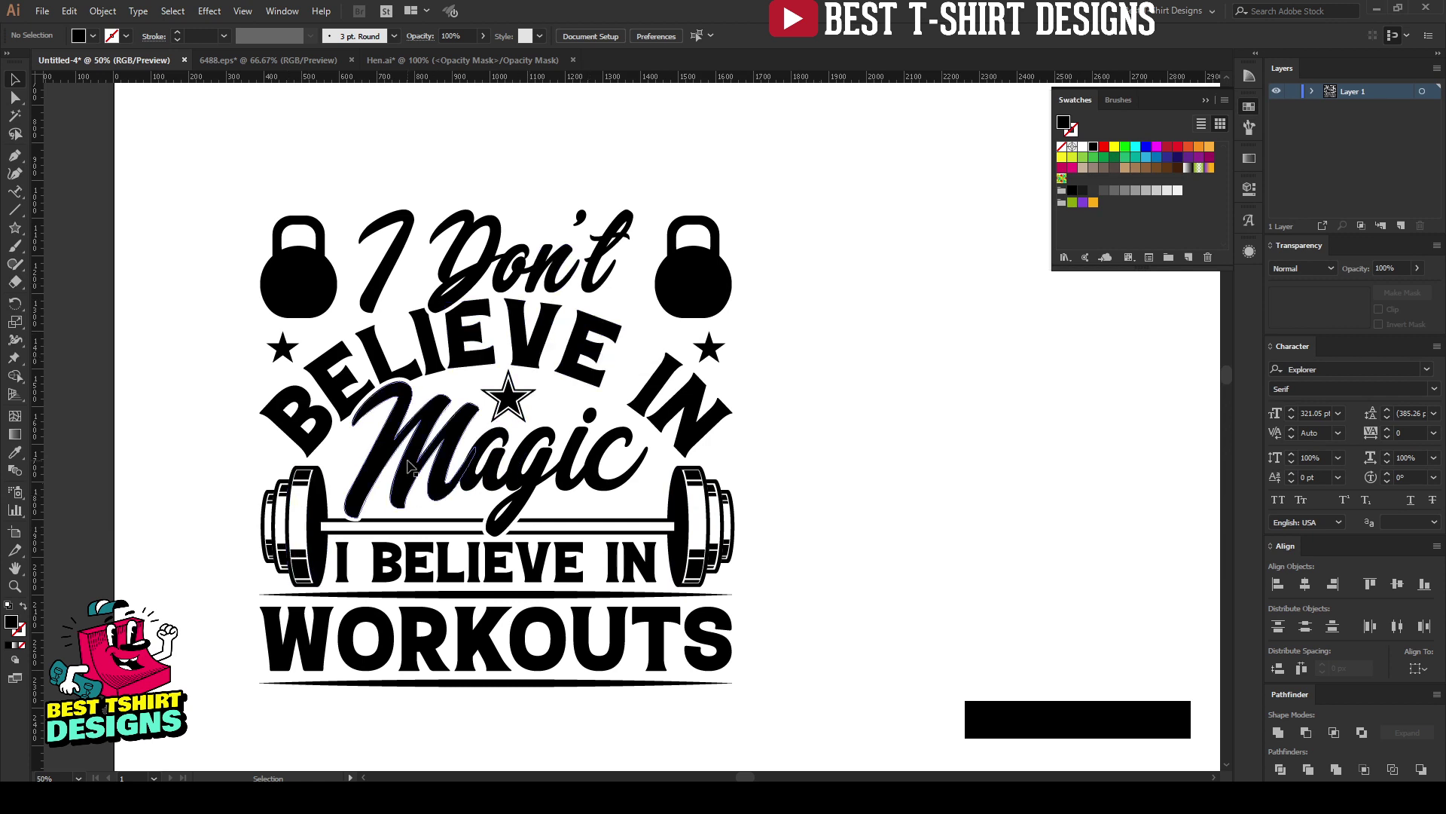
pyautogui.click(788, 512)
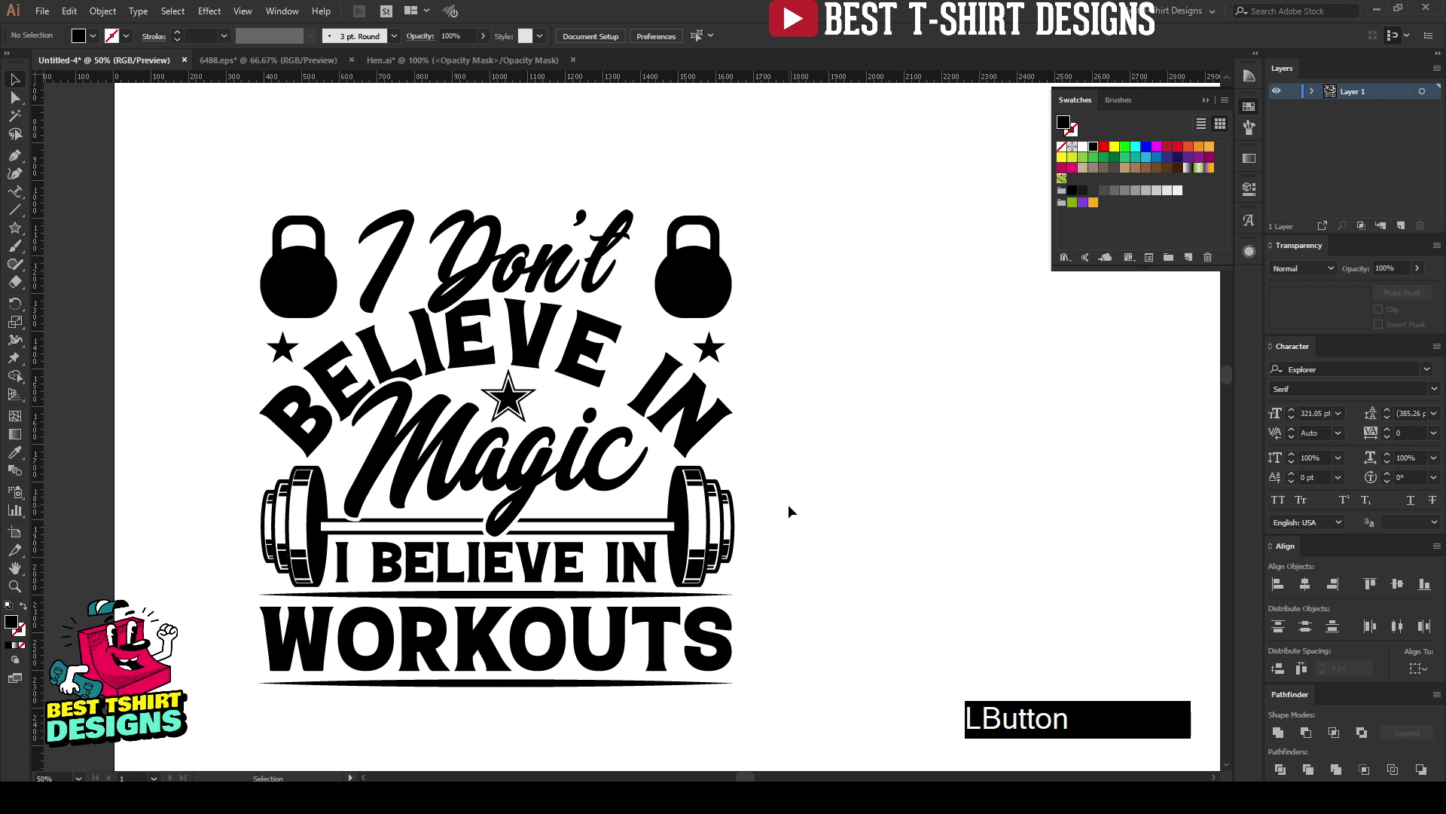
pyautogui.moveTo(220, 166); pyautogui.dragTo(810, 726)
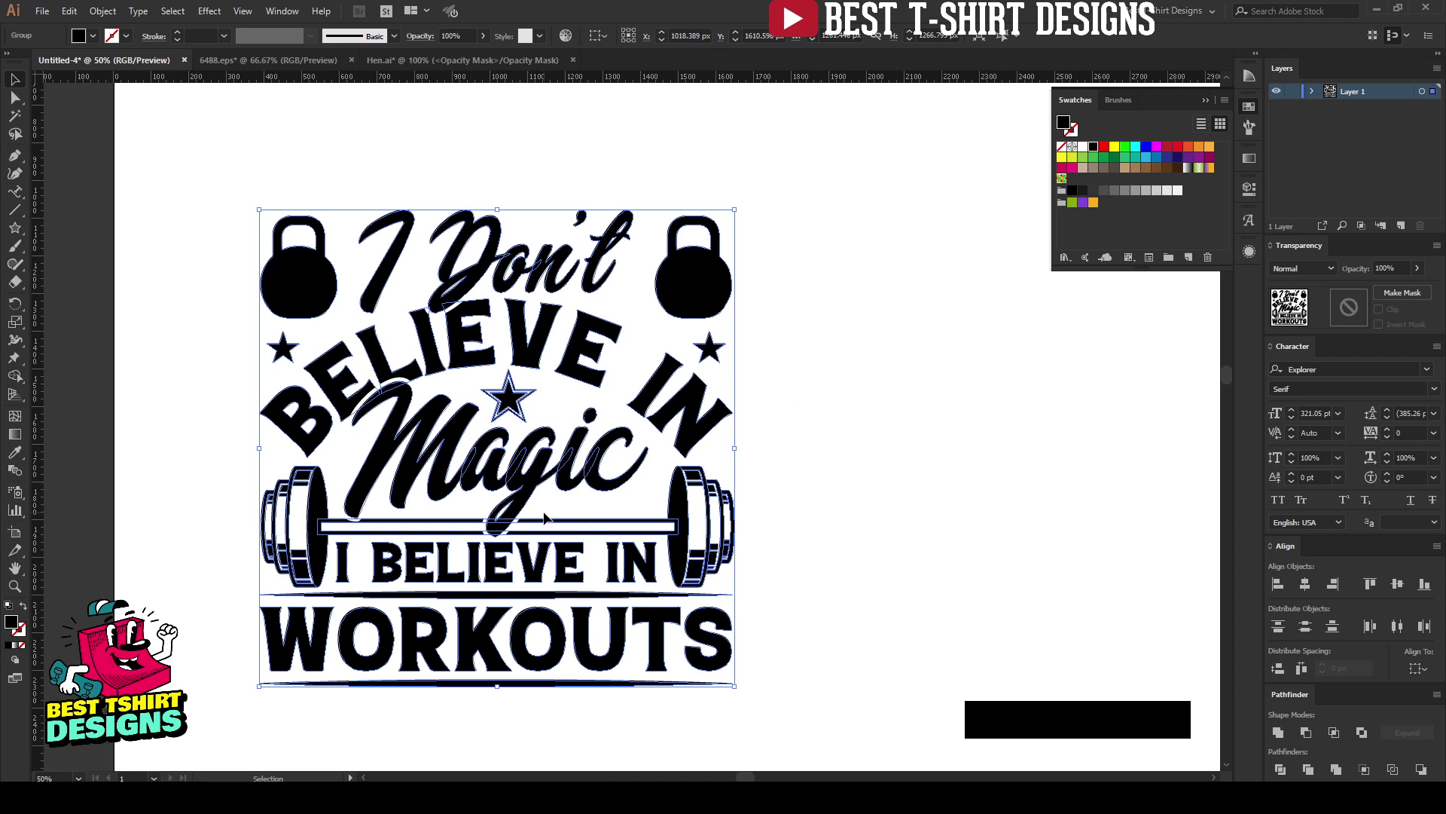
pyautogui.click(725, 520)
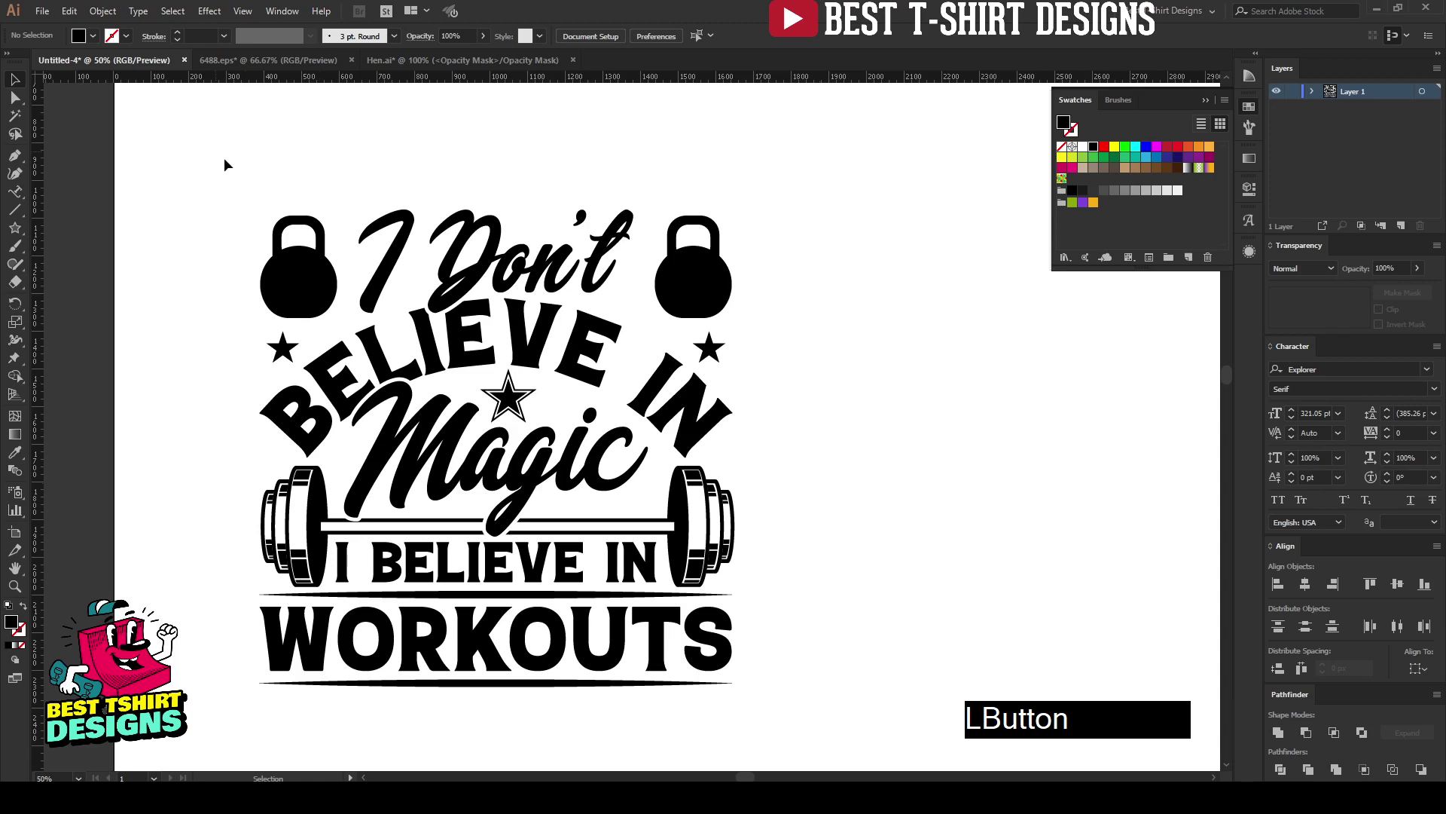
pyautogui.moveTo(226, 164); pyautogui.dragTo(802, 725)
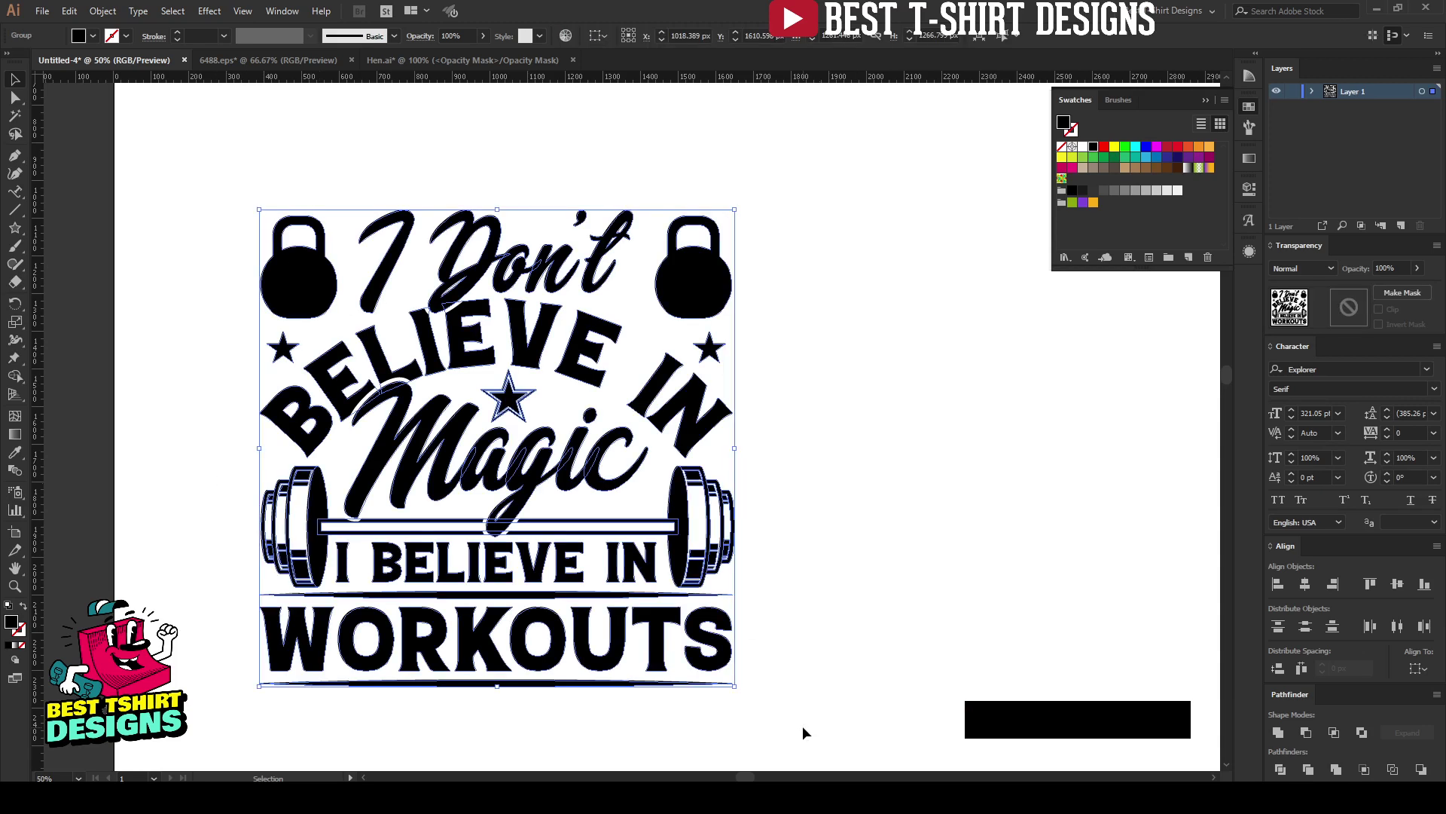